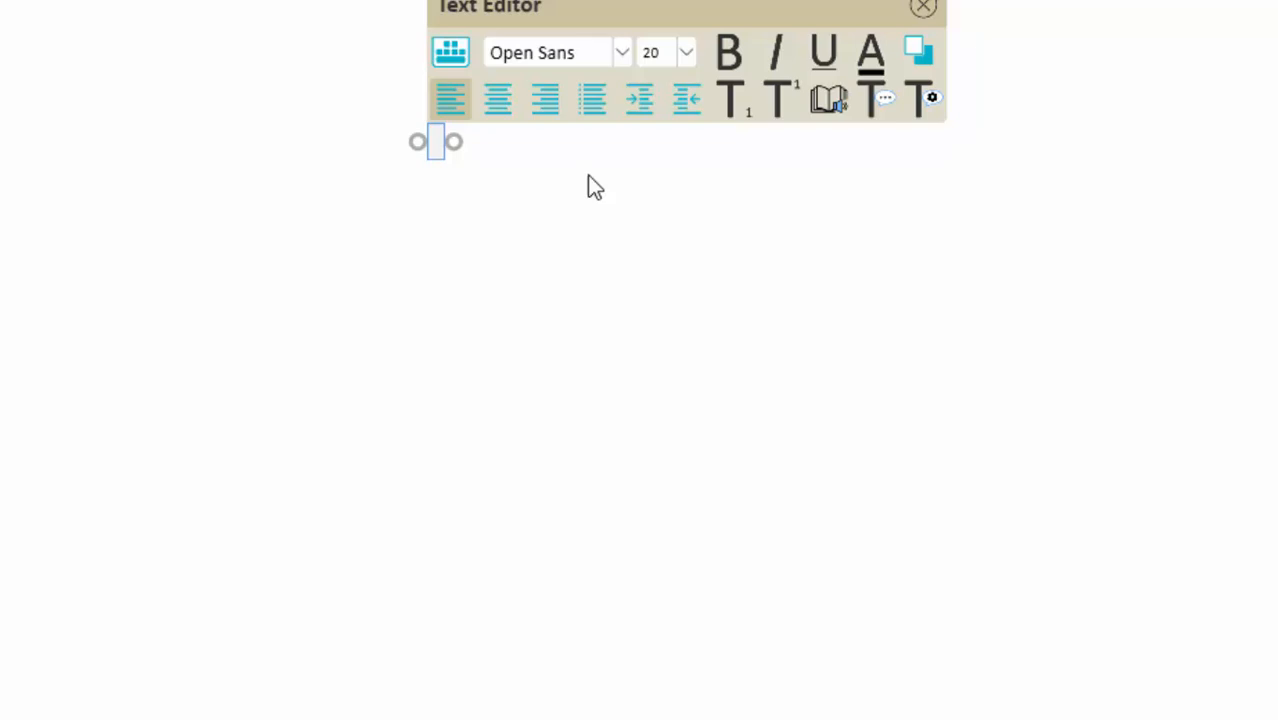
Step: Write 'GST-Goods & services' on the whiteboard and start a new line below it
type("GS")
type("T")
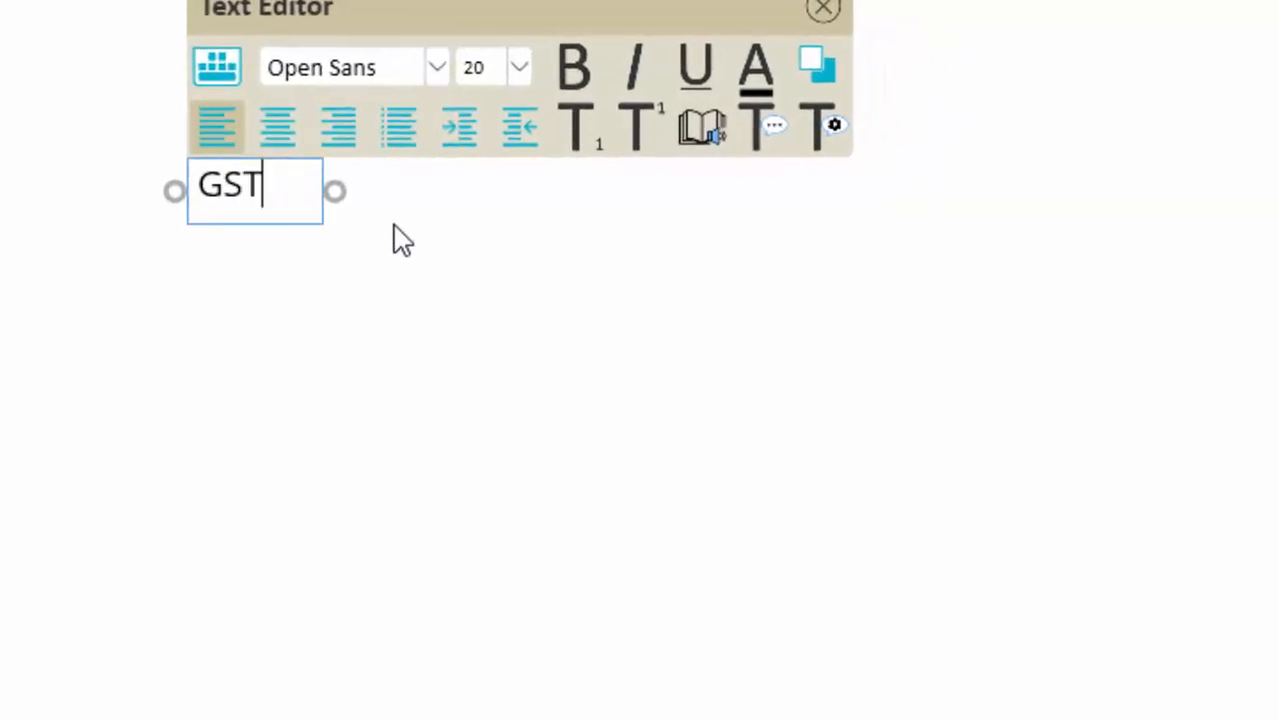
type("-G")
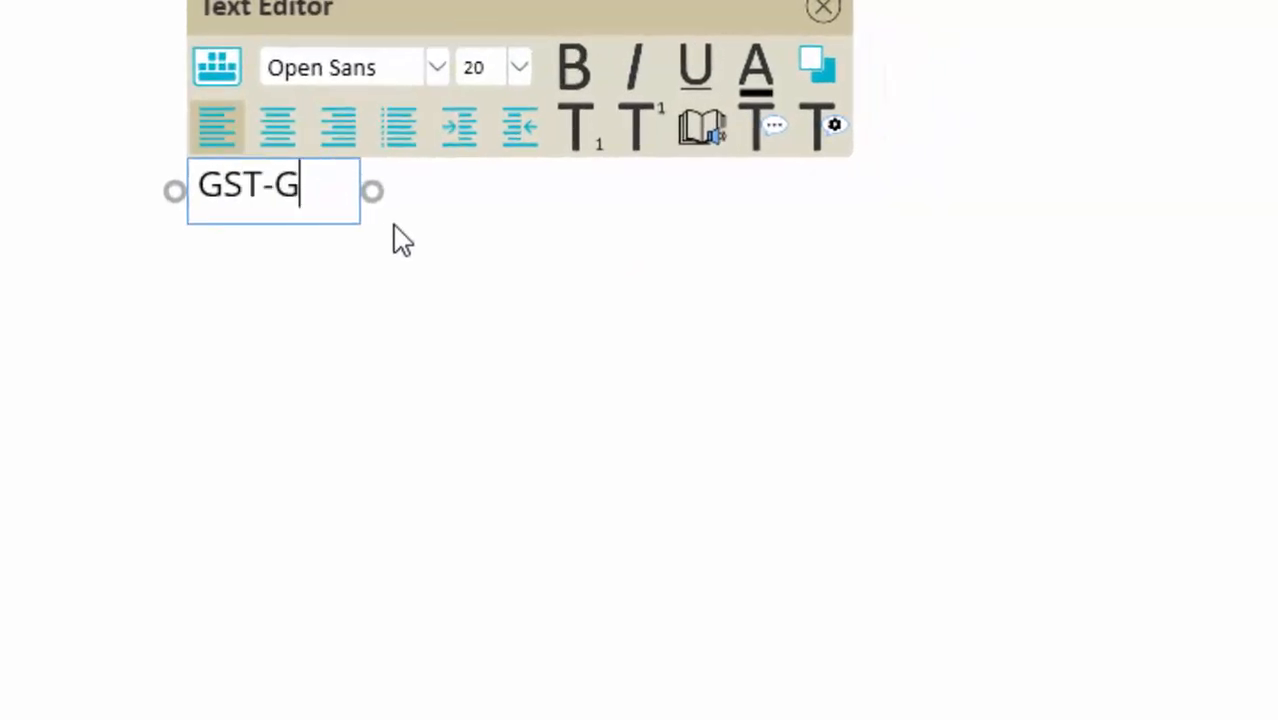
type("oods ")
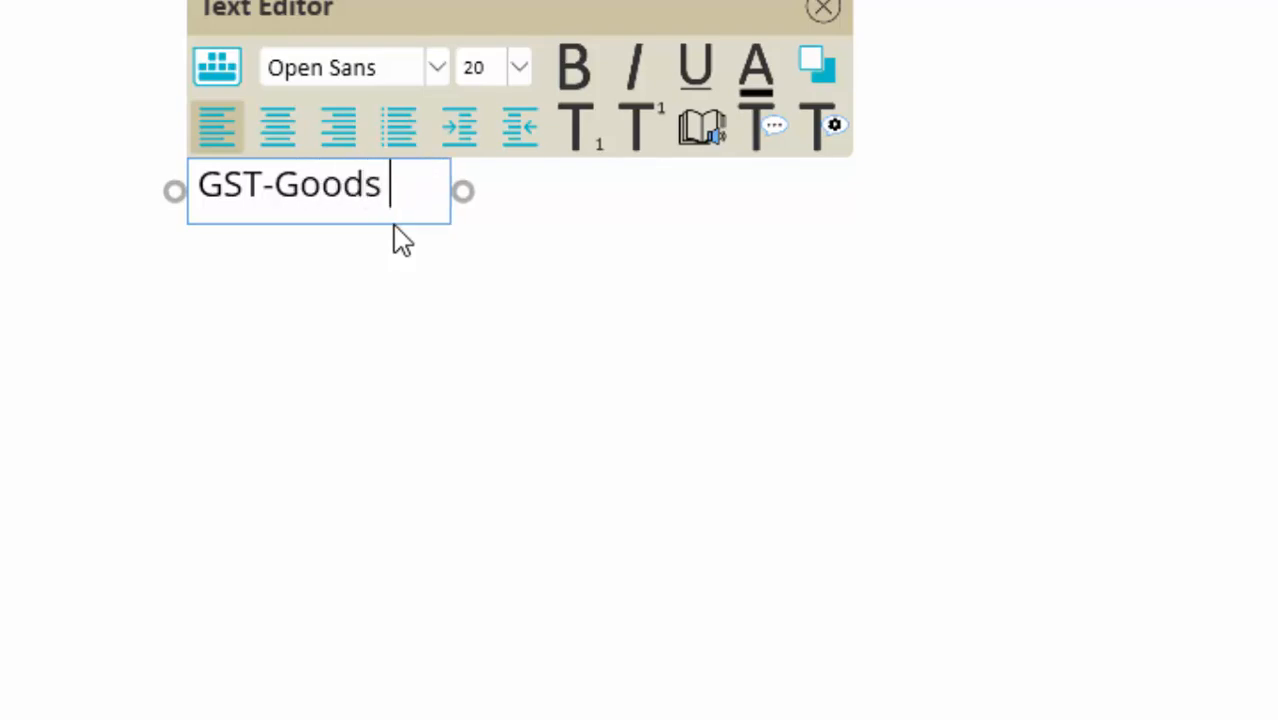
type("& ser")
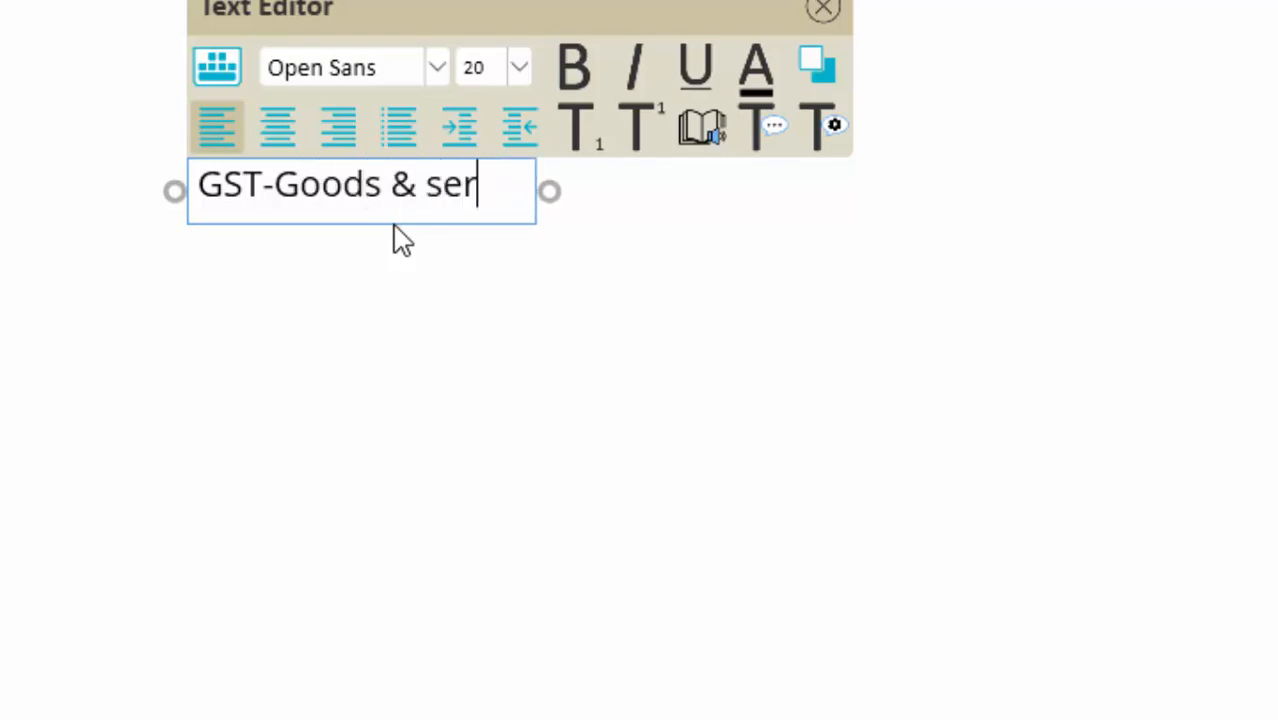
type("vices")
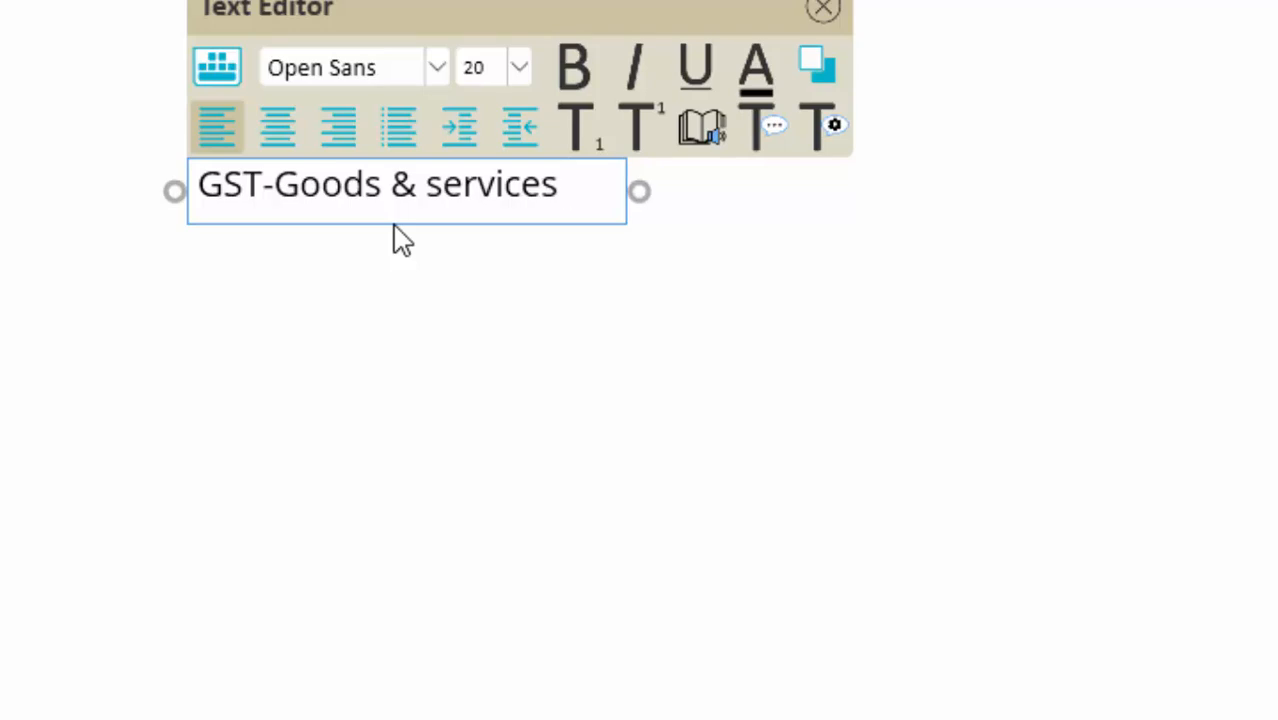
key("Return")
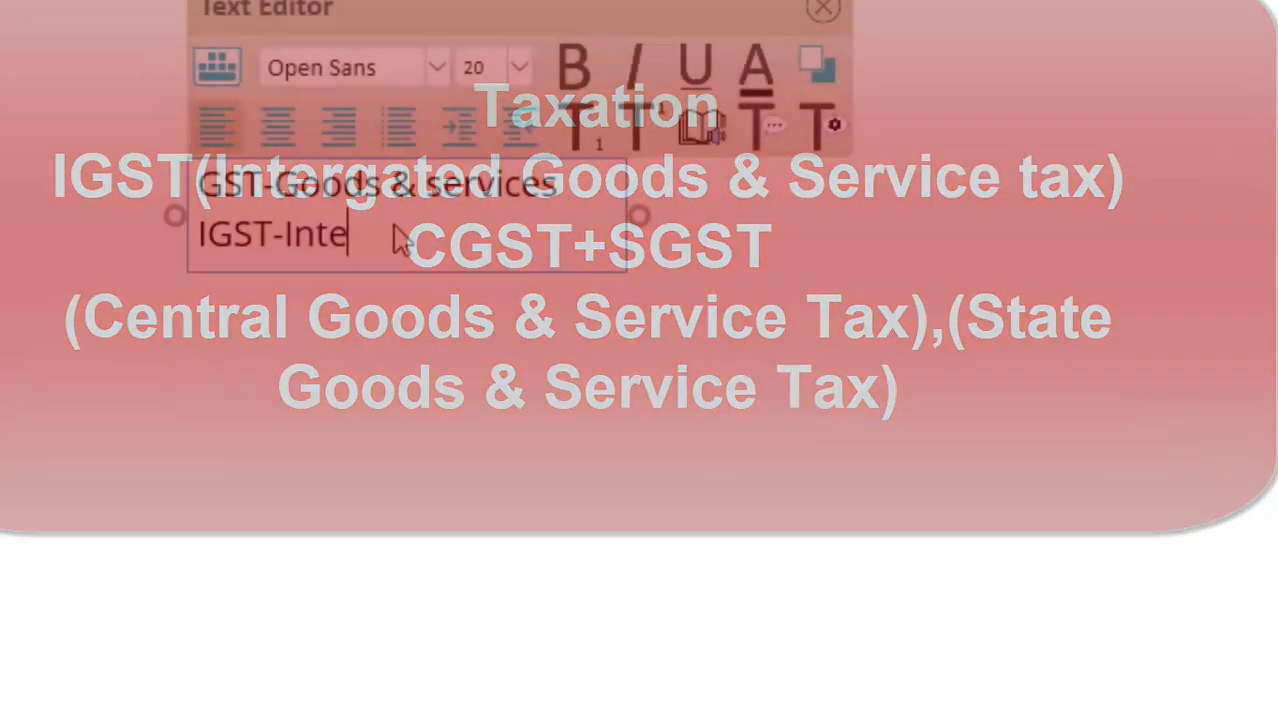
Step: Finish the 'IGST-Integrated goods & service Tax' line, add a CGST line, and widen the text box
type("g")
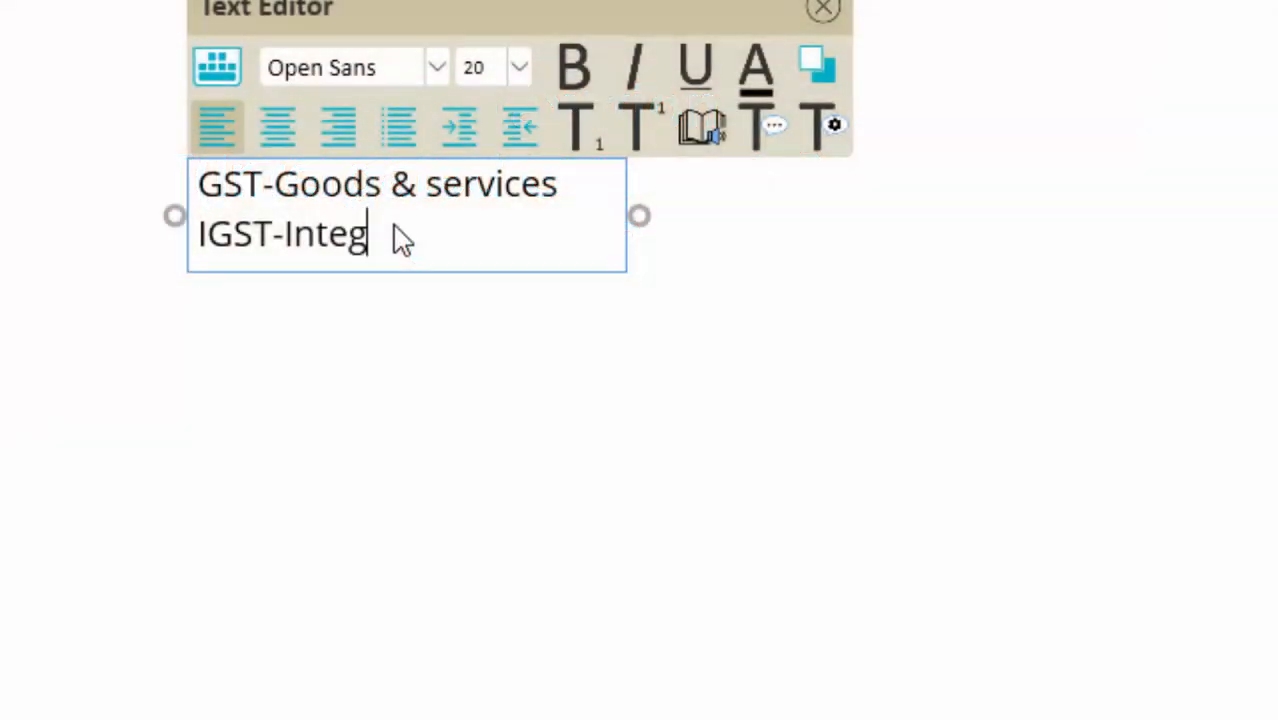
type("rated g")
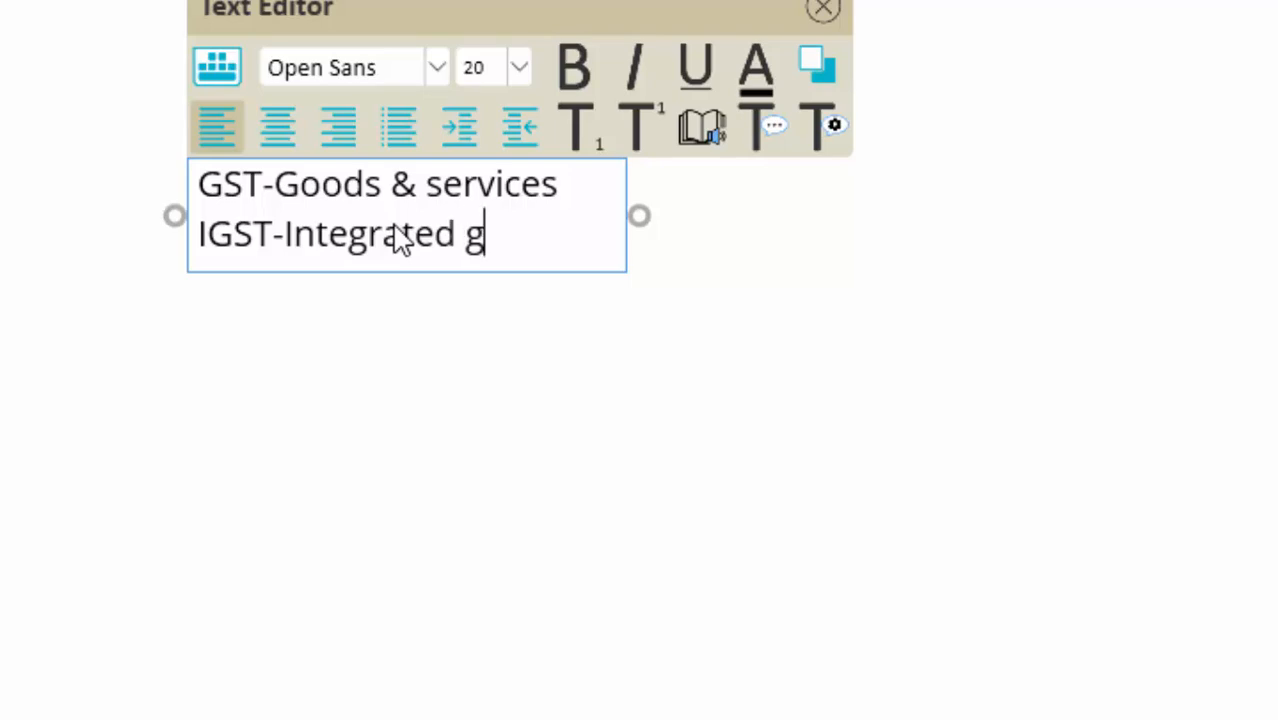
type("oods ")
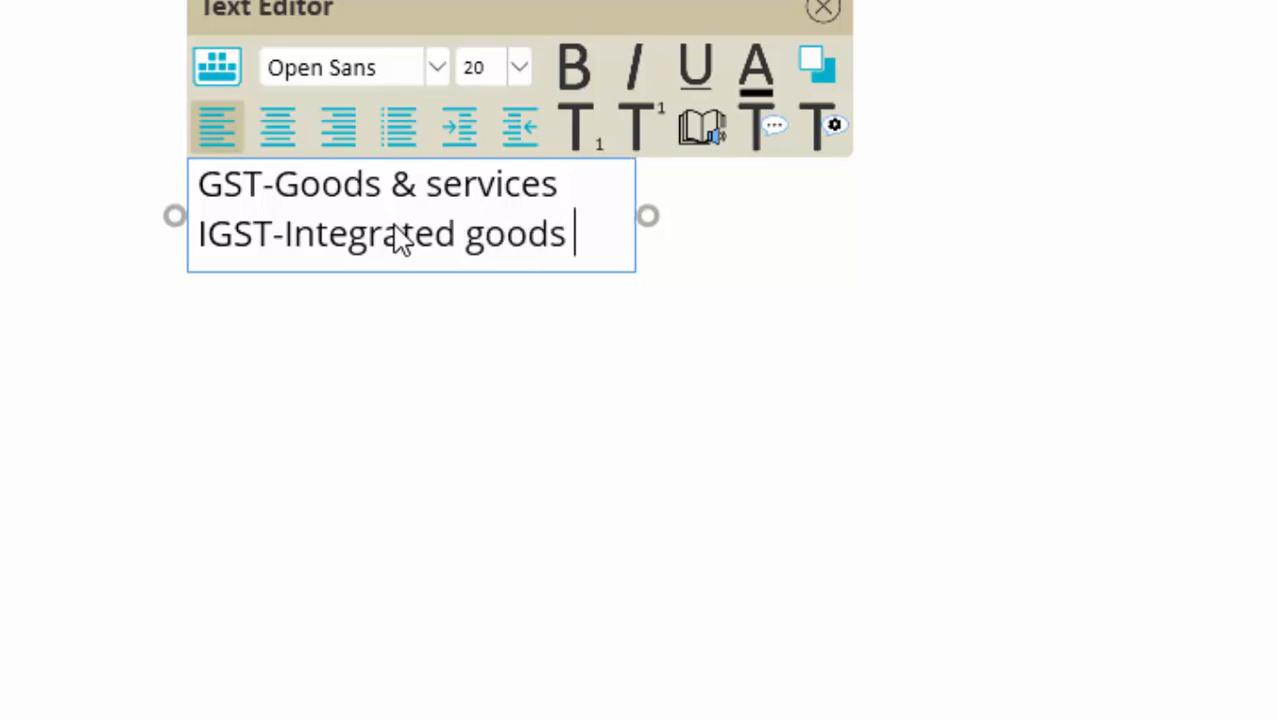
type("& se")
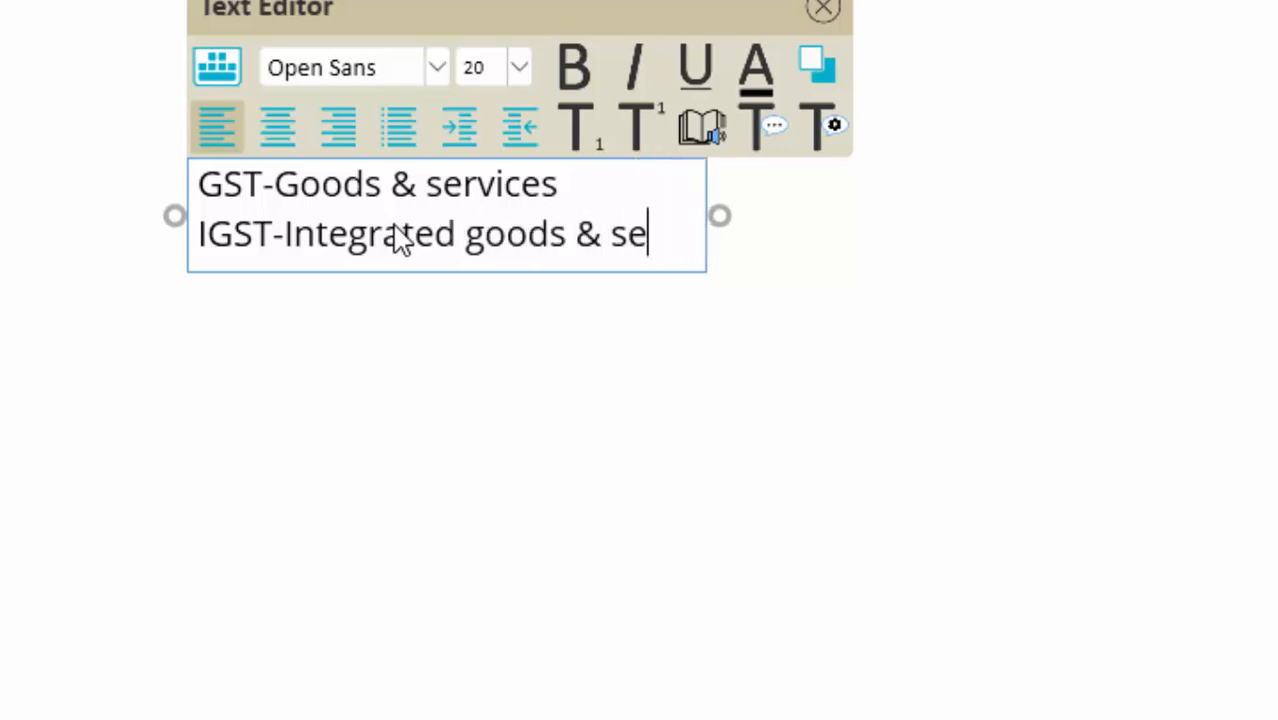
type("rvice ")
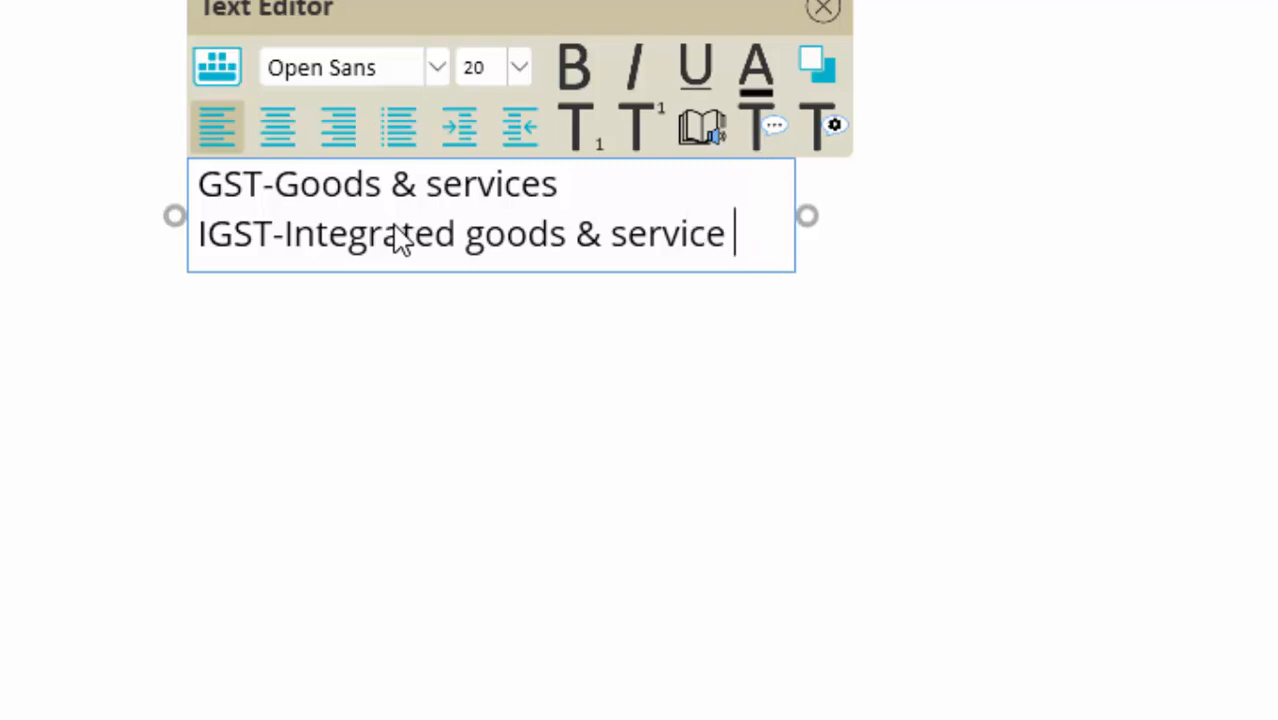
type("T")
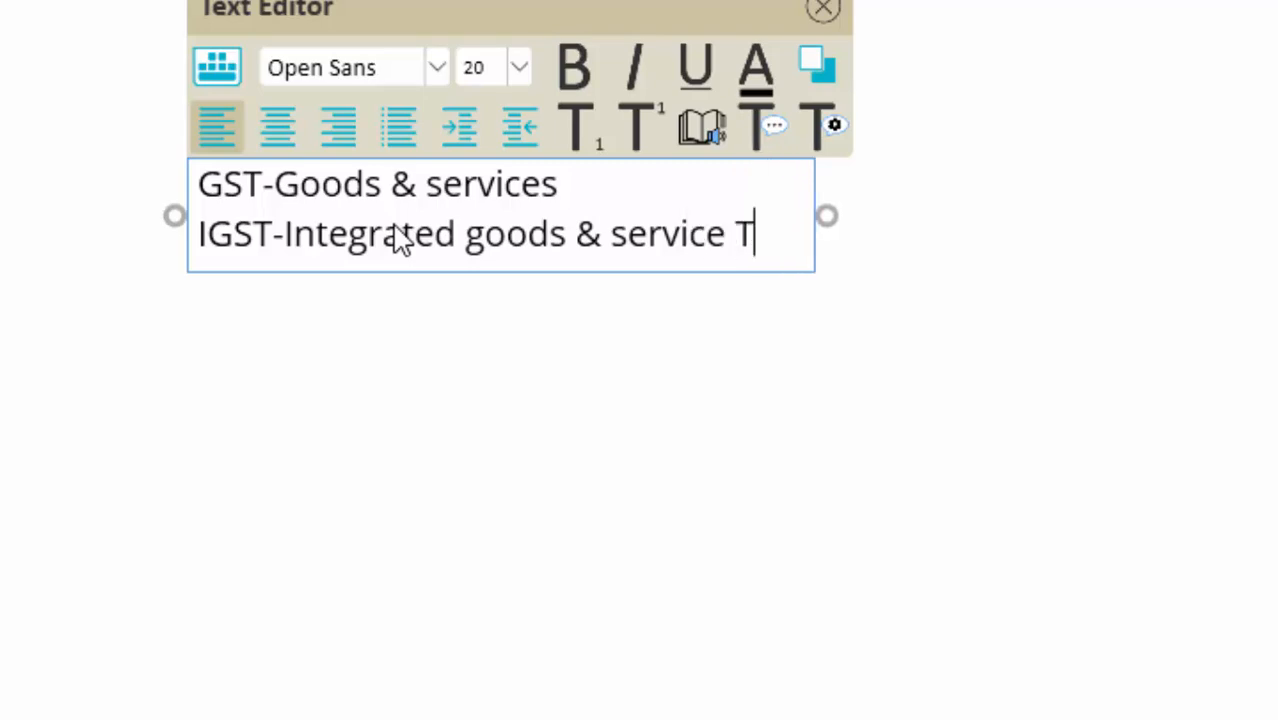
type("ax")
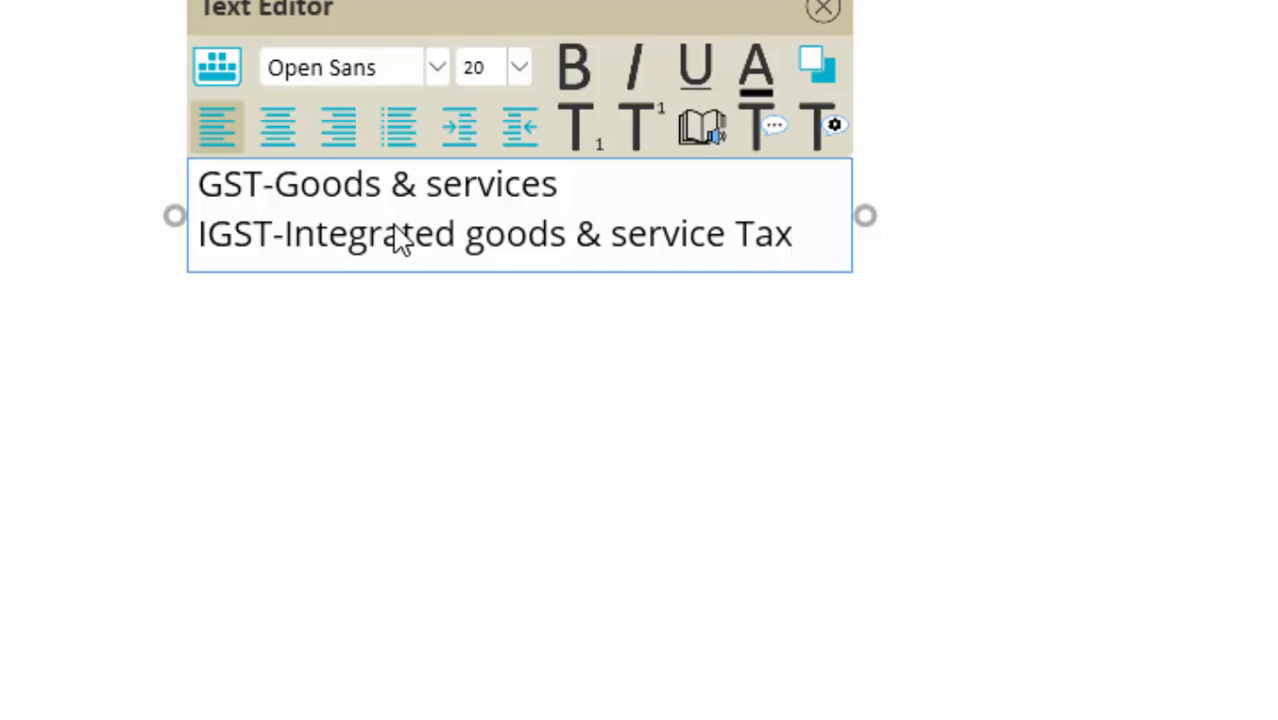
key("Return")
type("CGST+SGST")
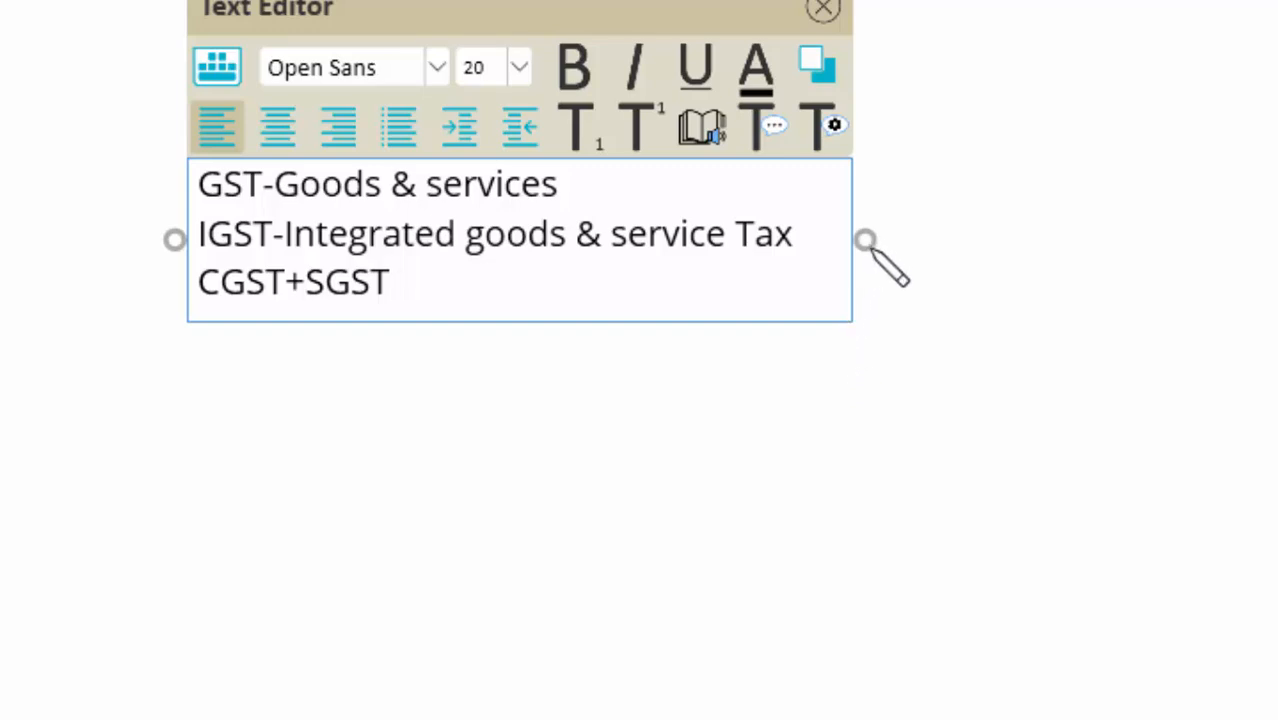
left_click_drag(865, 239, 924, 320)
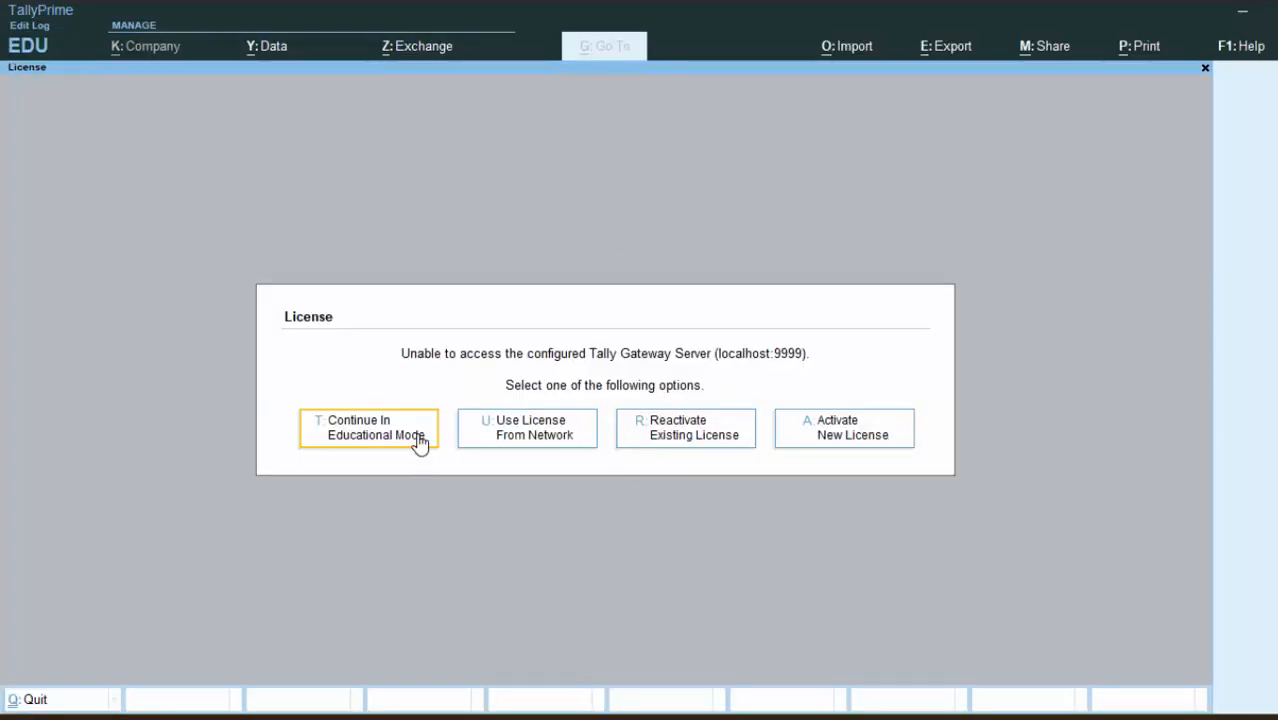
Step: Continue TallyPrime in Educational Mode and bring up a blank Create Company form
left_click(416, 440)
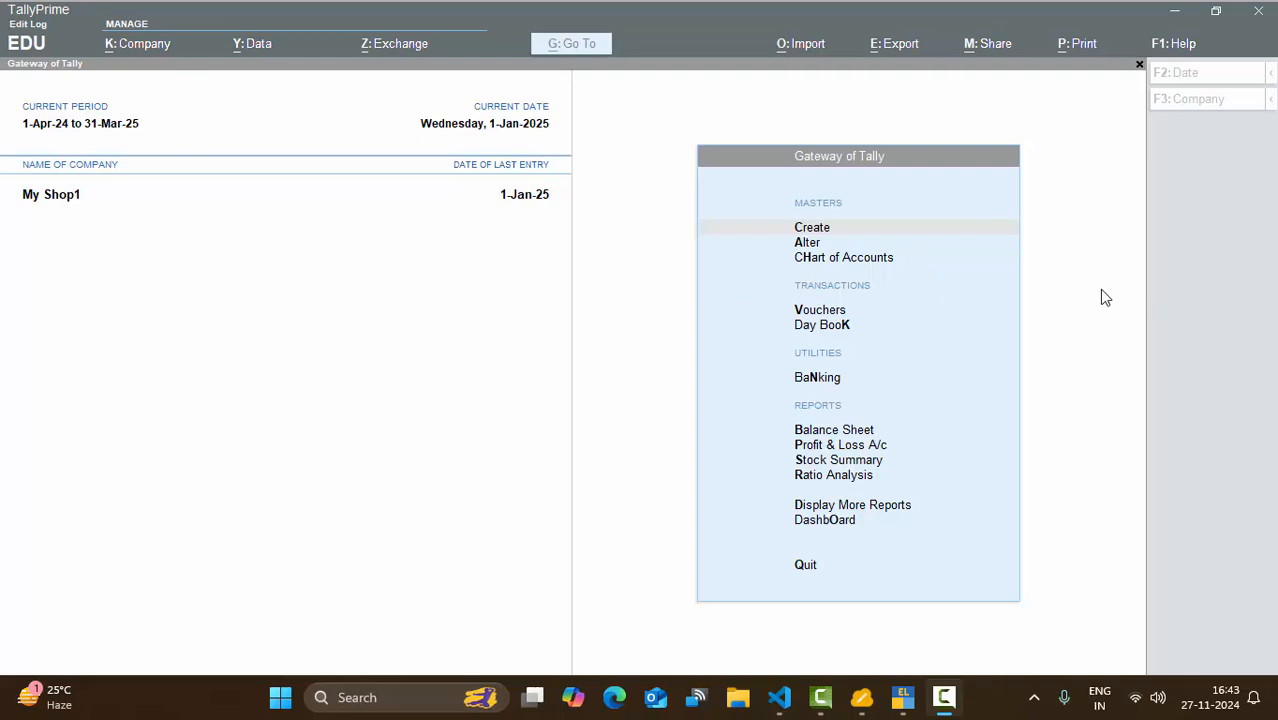
left_click(1101, 290)
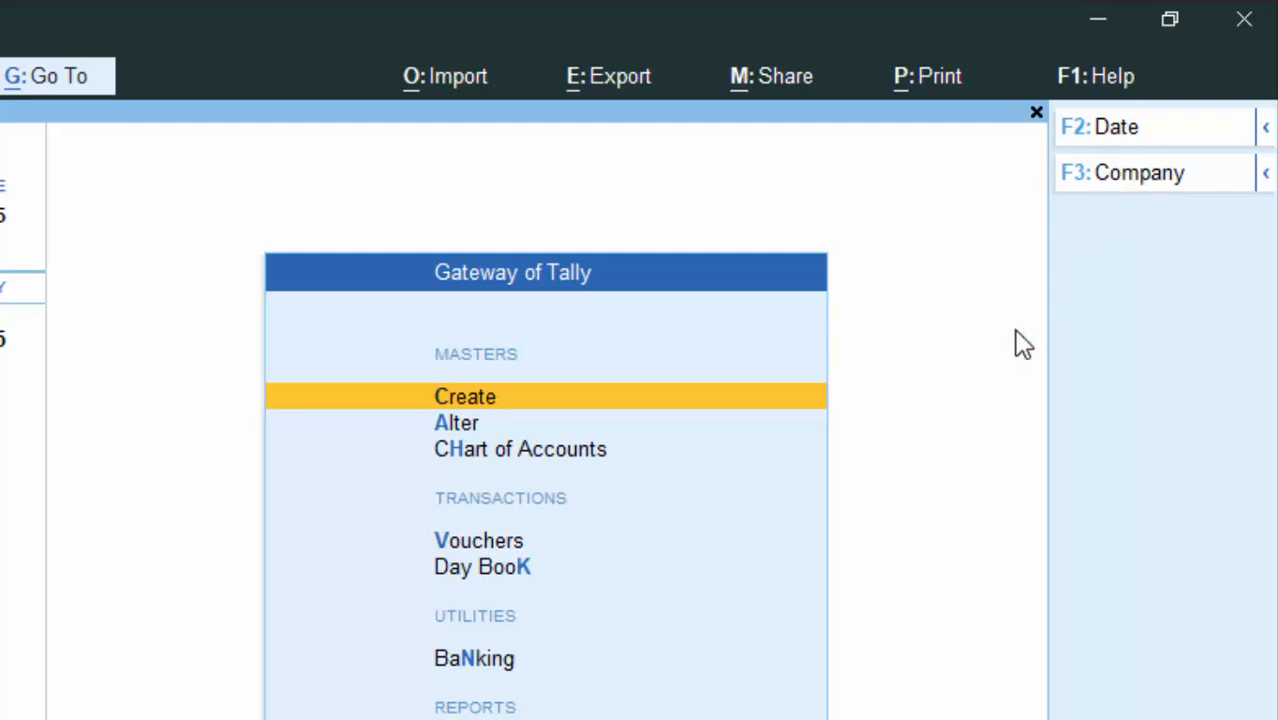
key("F3")
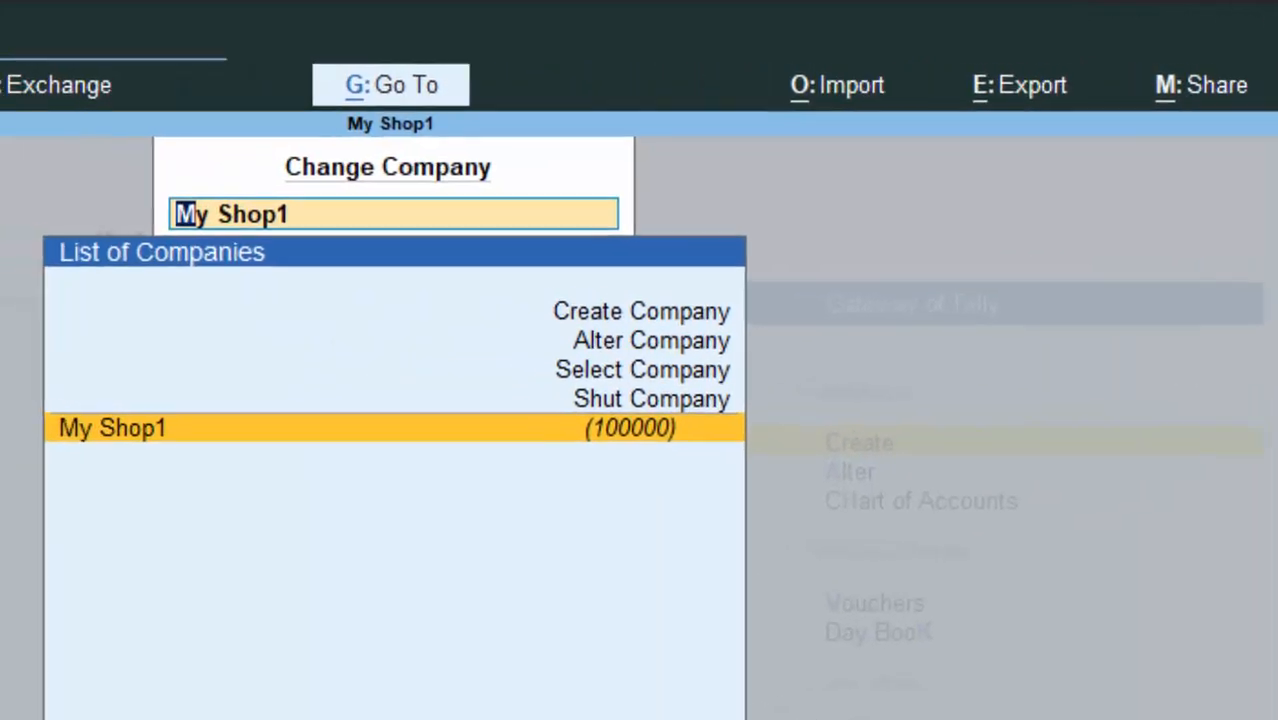
key("Up")
key("Up")
key("Up")
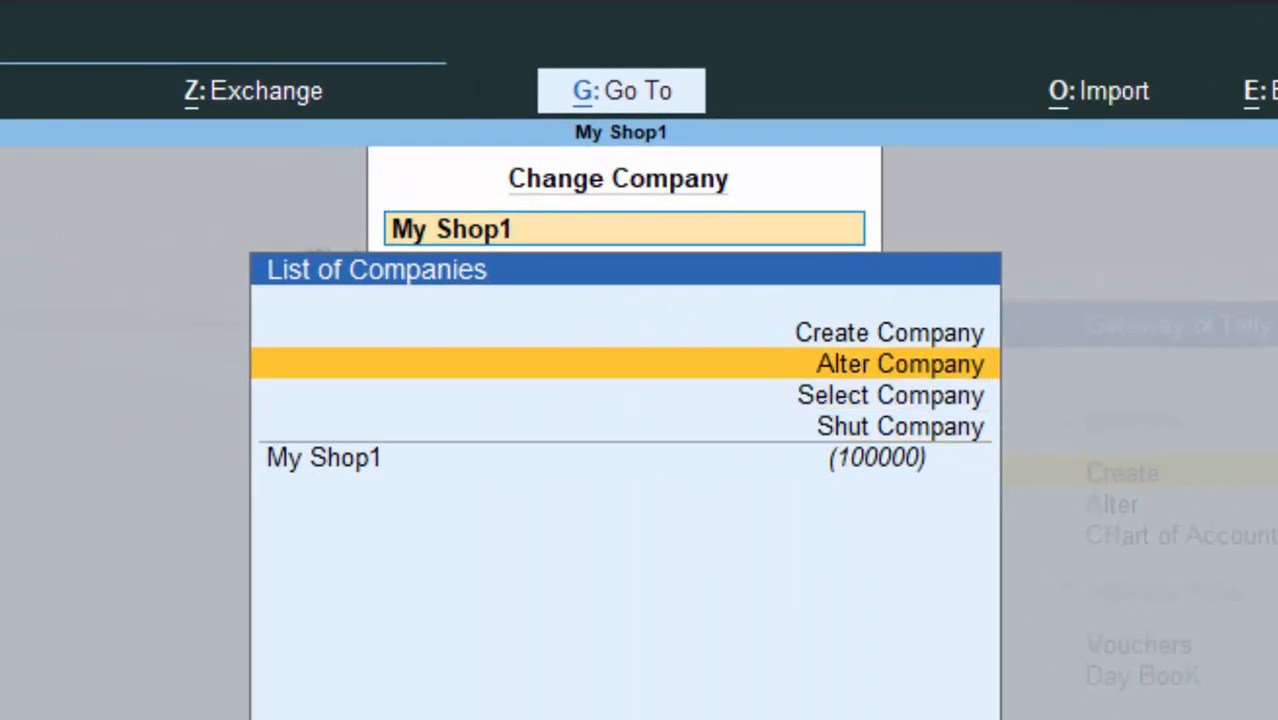
key("Up")
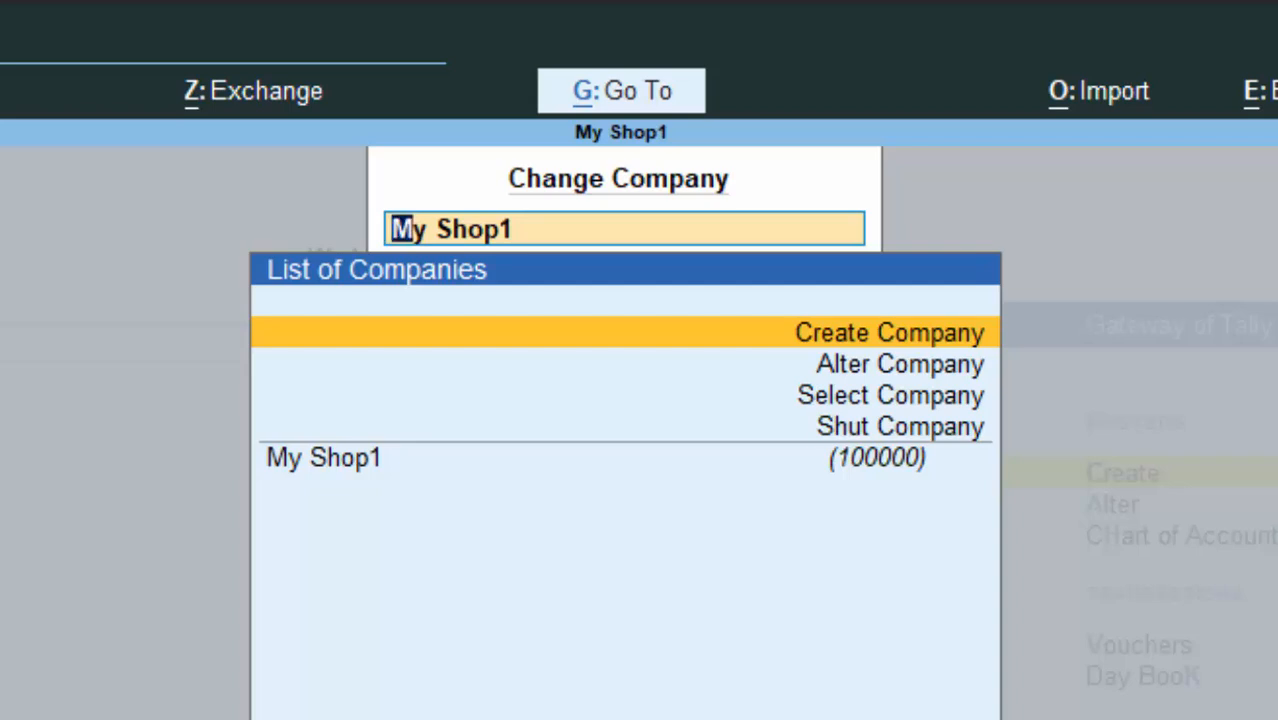
key("Return")
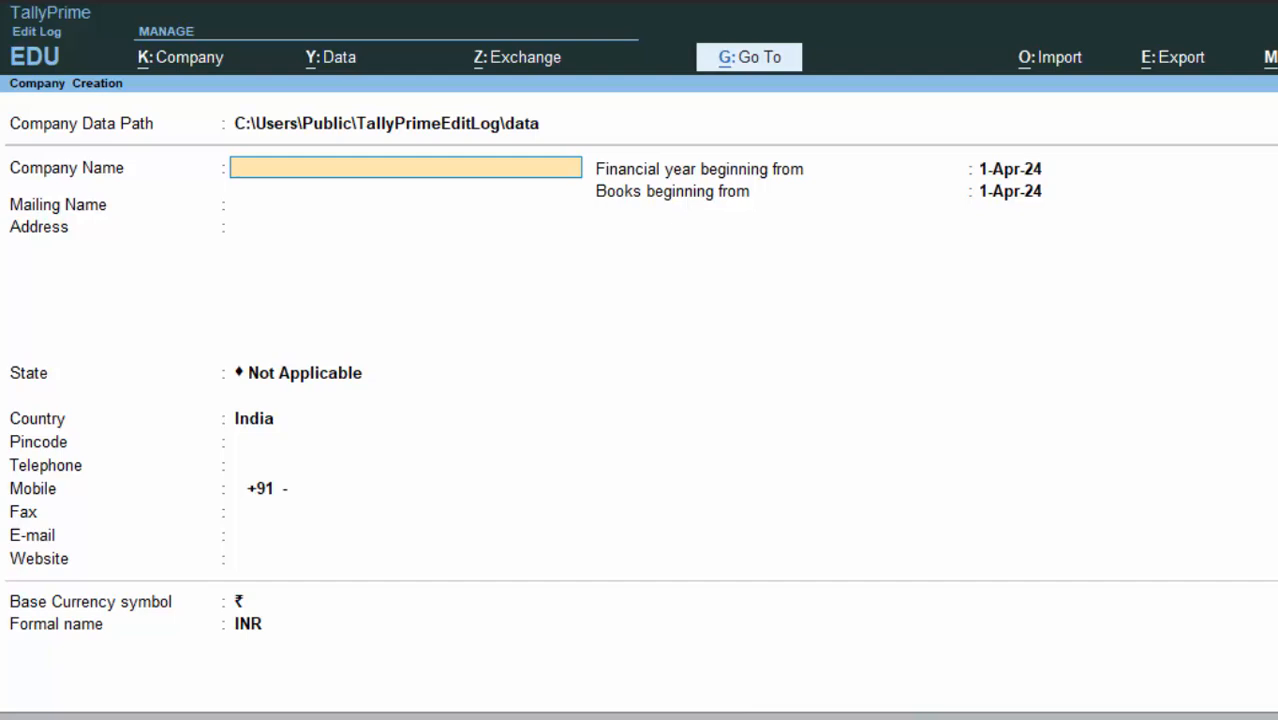
Step: Enter company name Ram General Store, address 'ew colony deoria', state Uttar Pradesh, pincode 274001
type("Ram Genera")
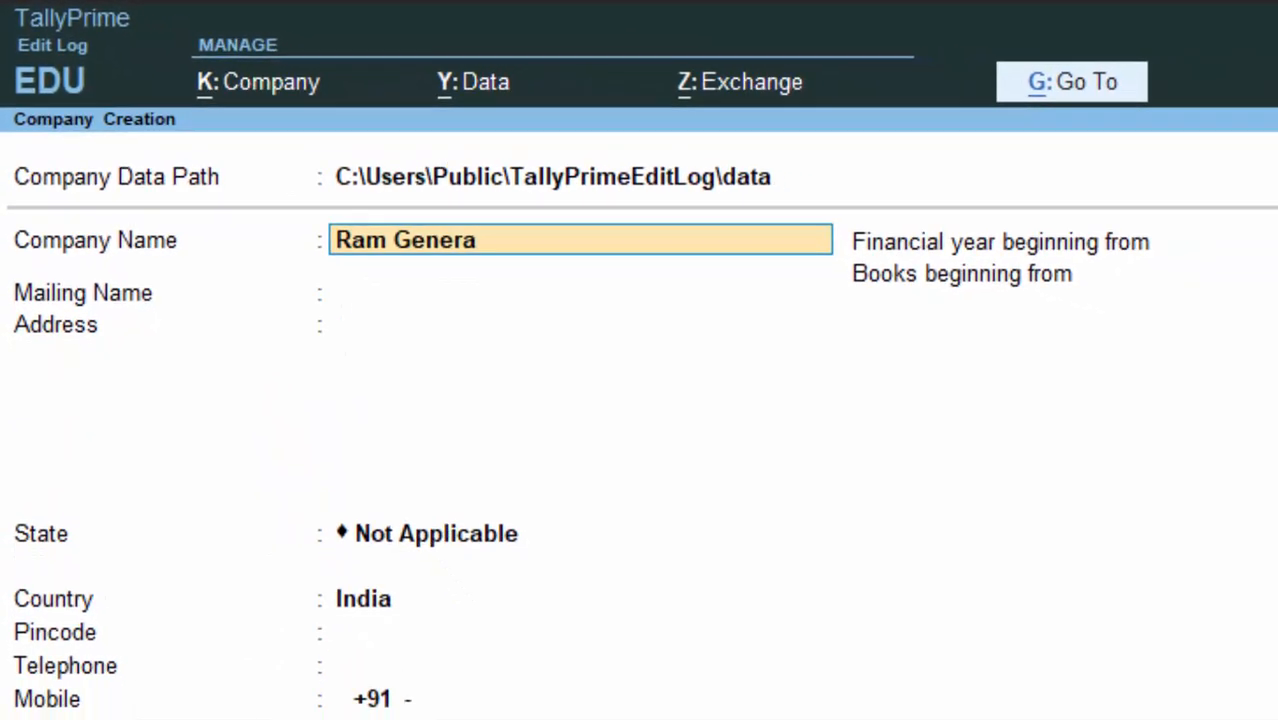
type("l Store")
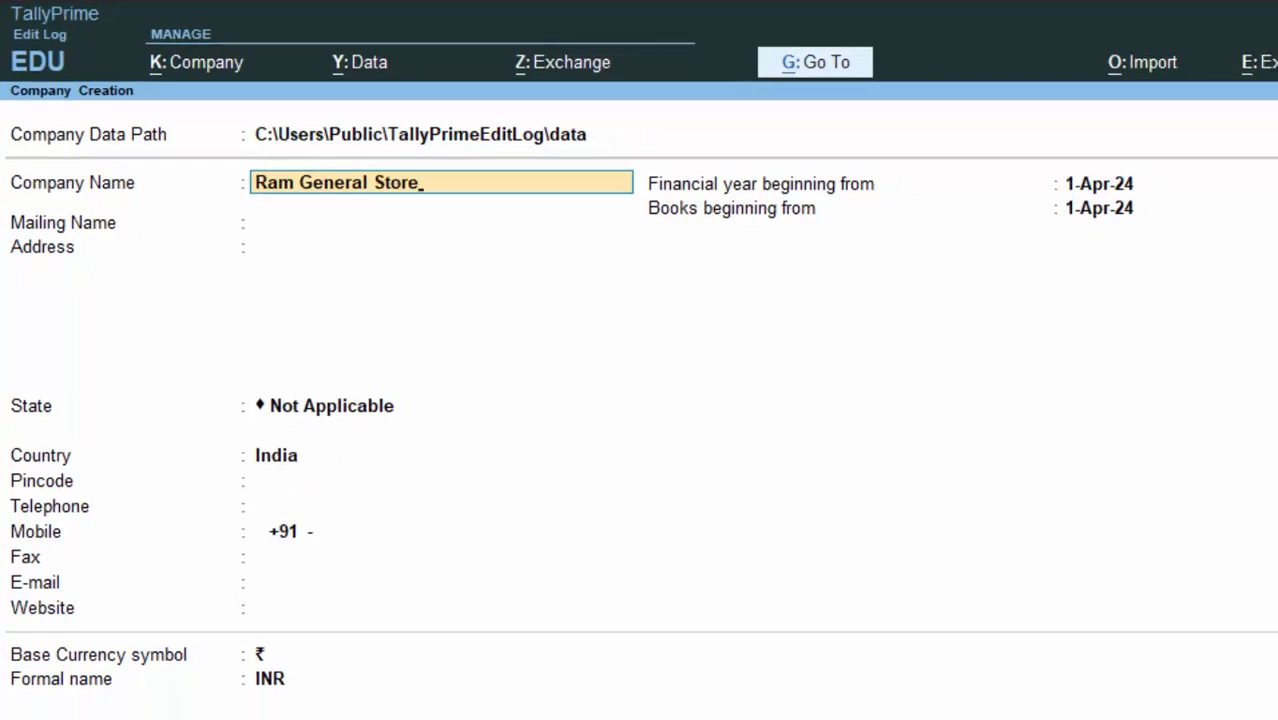
key("Return")
key("Return")
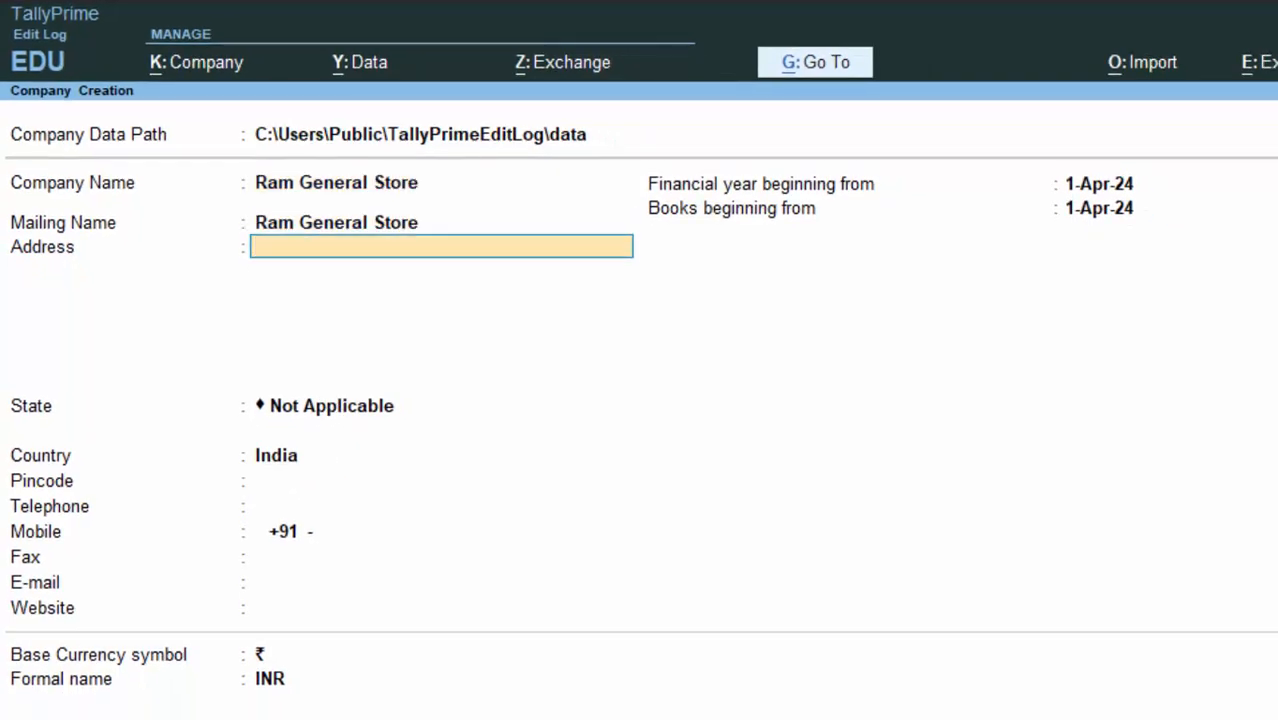
type("ew colony d")
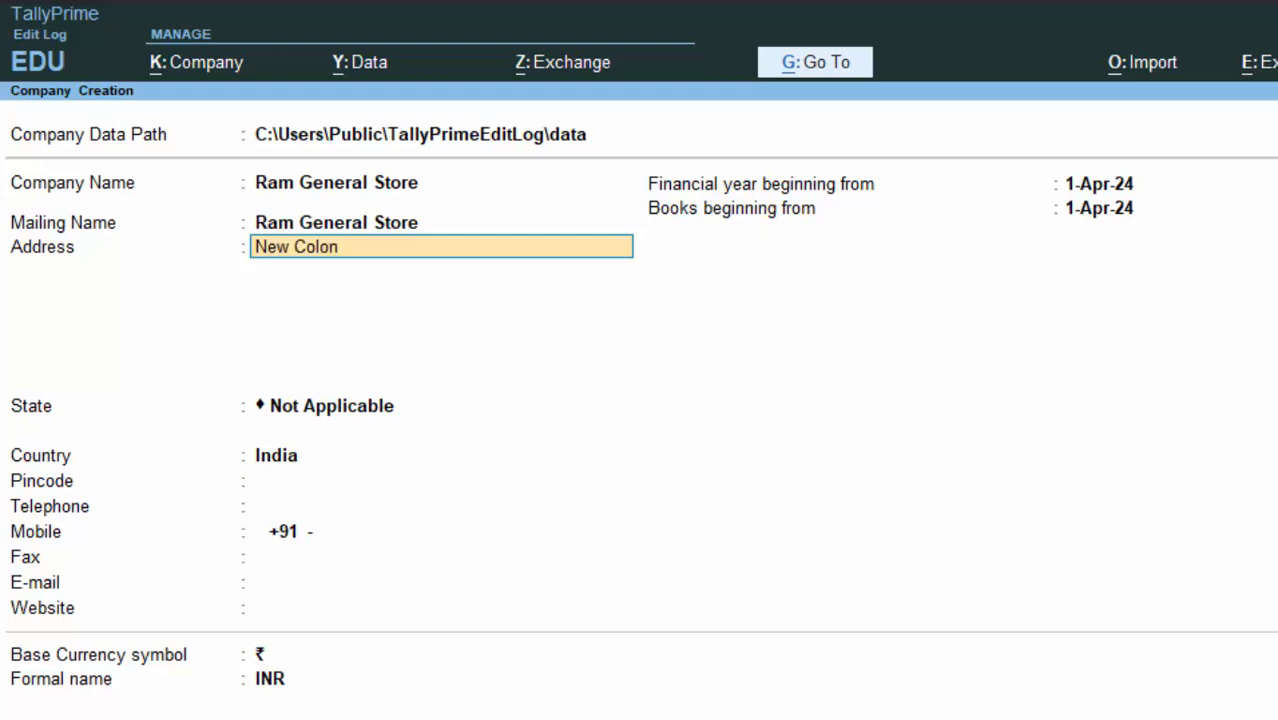
type("eoria")
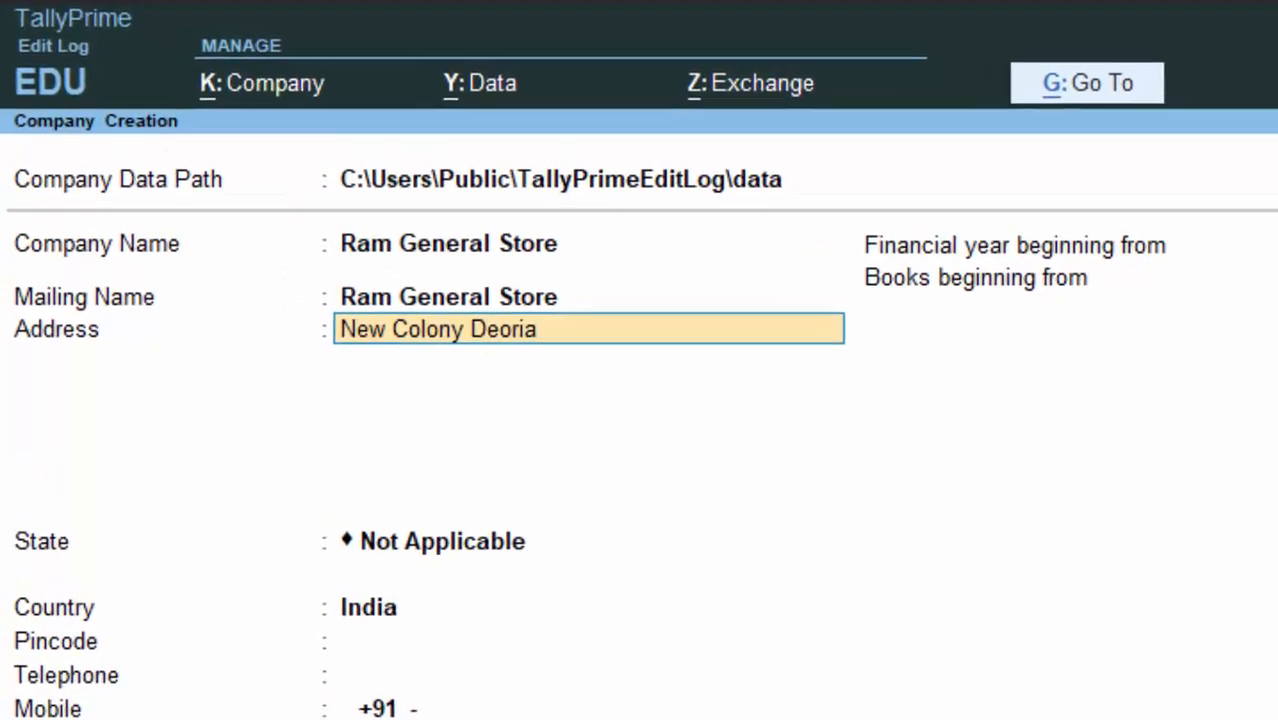
key("Return")
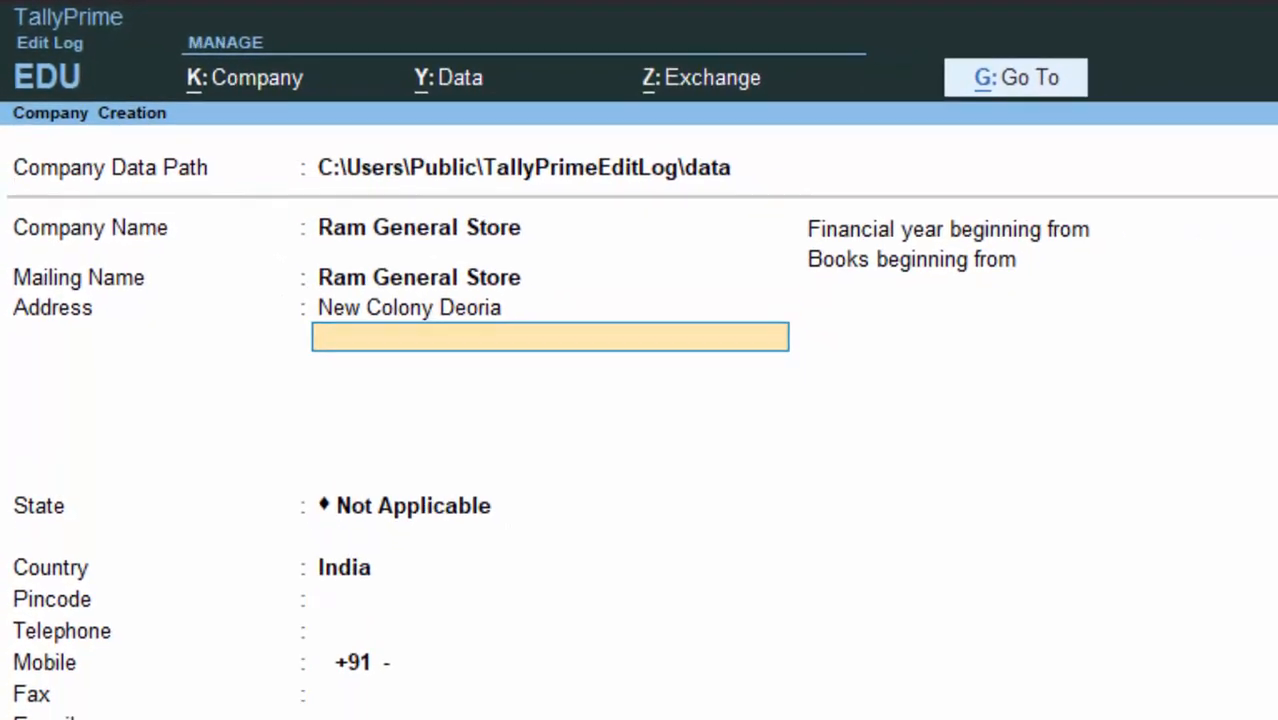
key("Return")
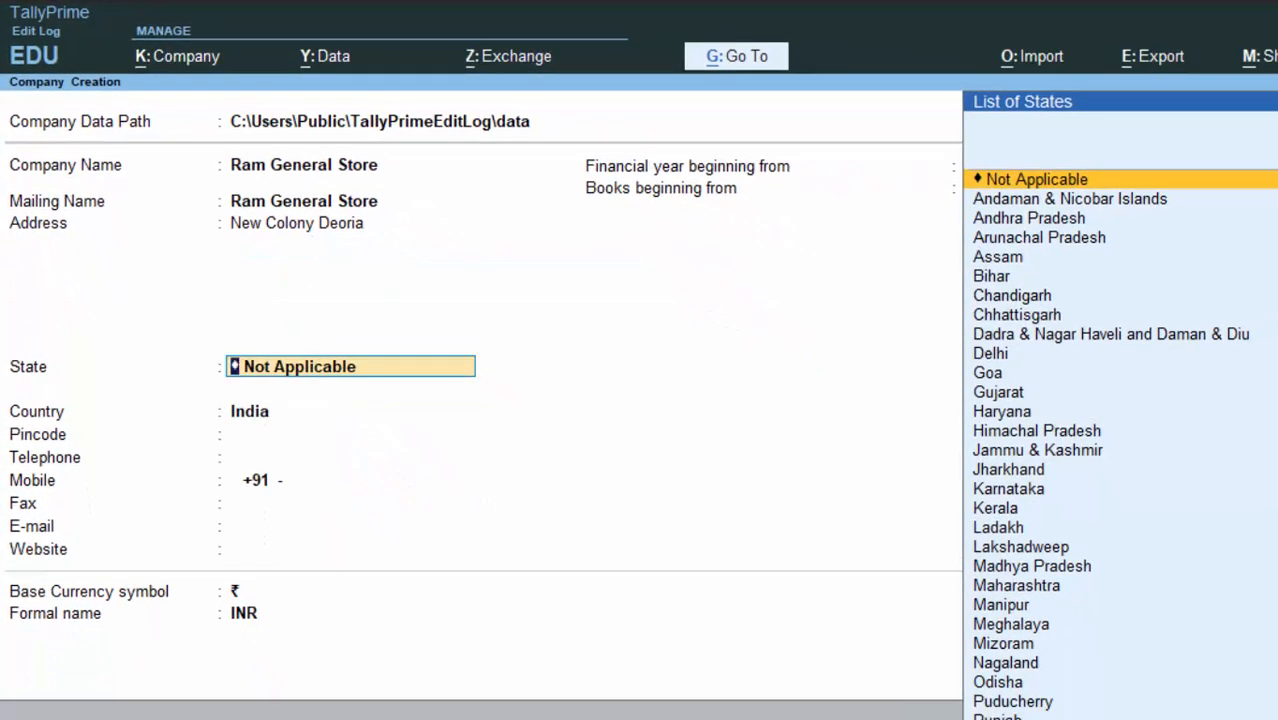
type("U")
key("Down")
key("Down")
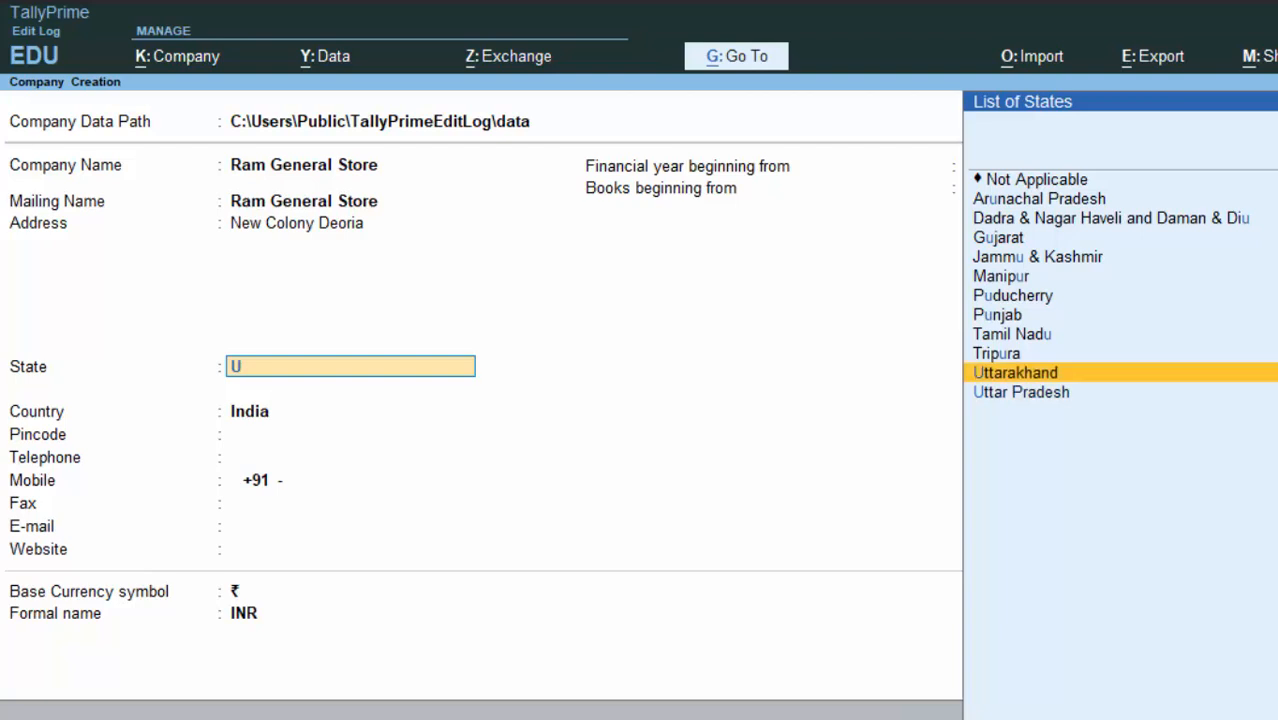
key("Return")
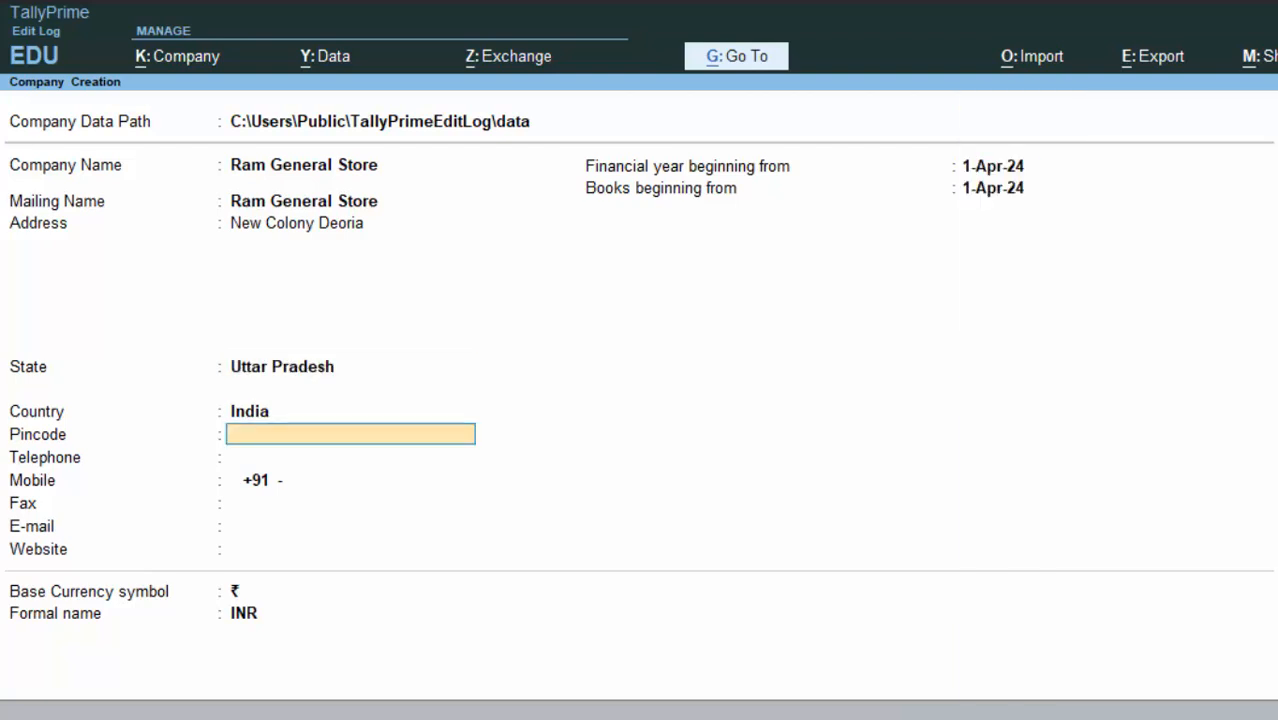
type("2740")
type("02")
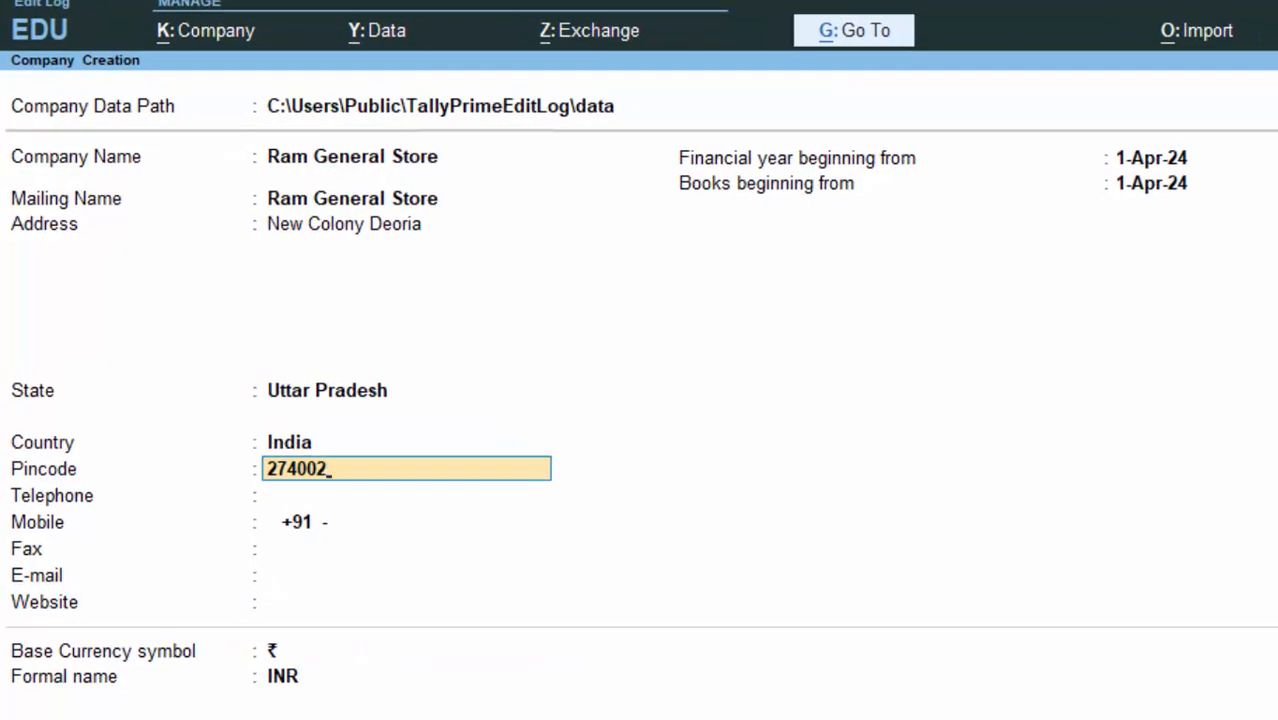
key("BackSpace")
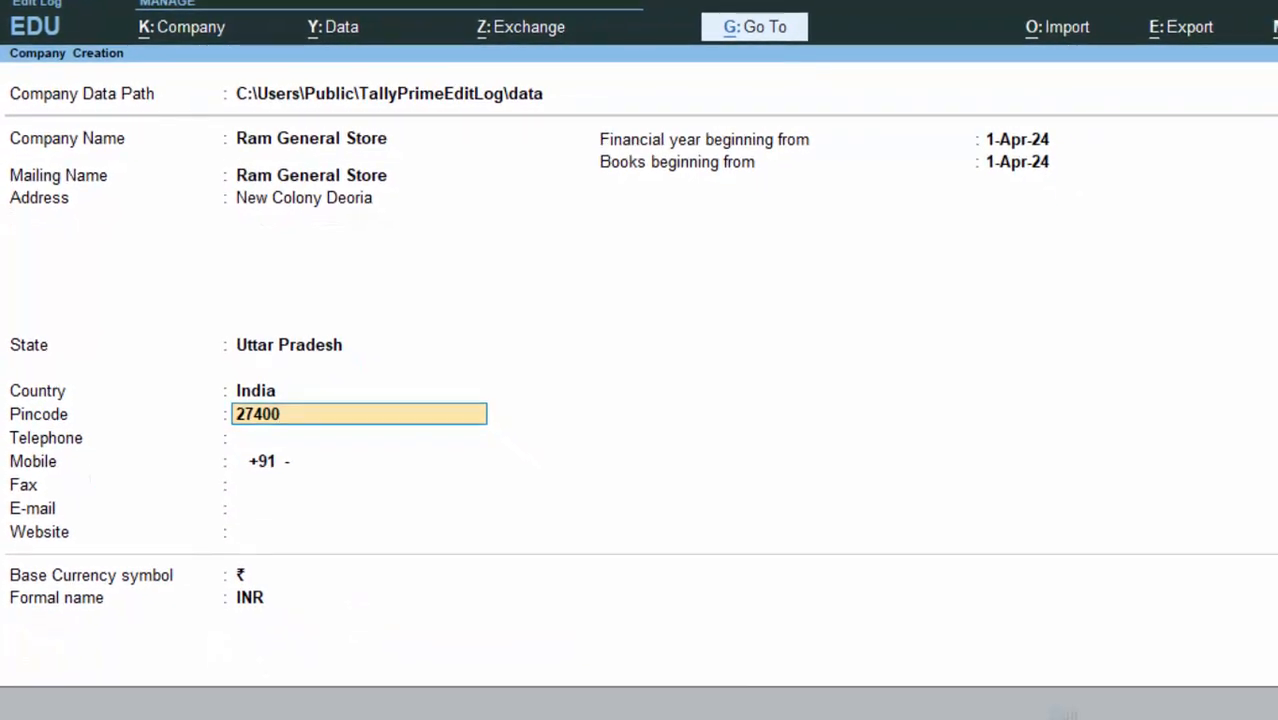
type("1")
key("Return")
Step: Leave contact fields blank and accept 1-Apr-24 financial year and books start with ₹ currency
key("Return")
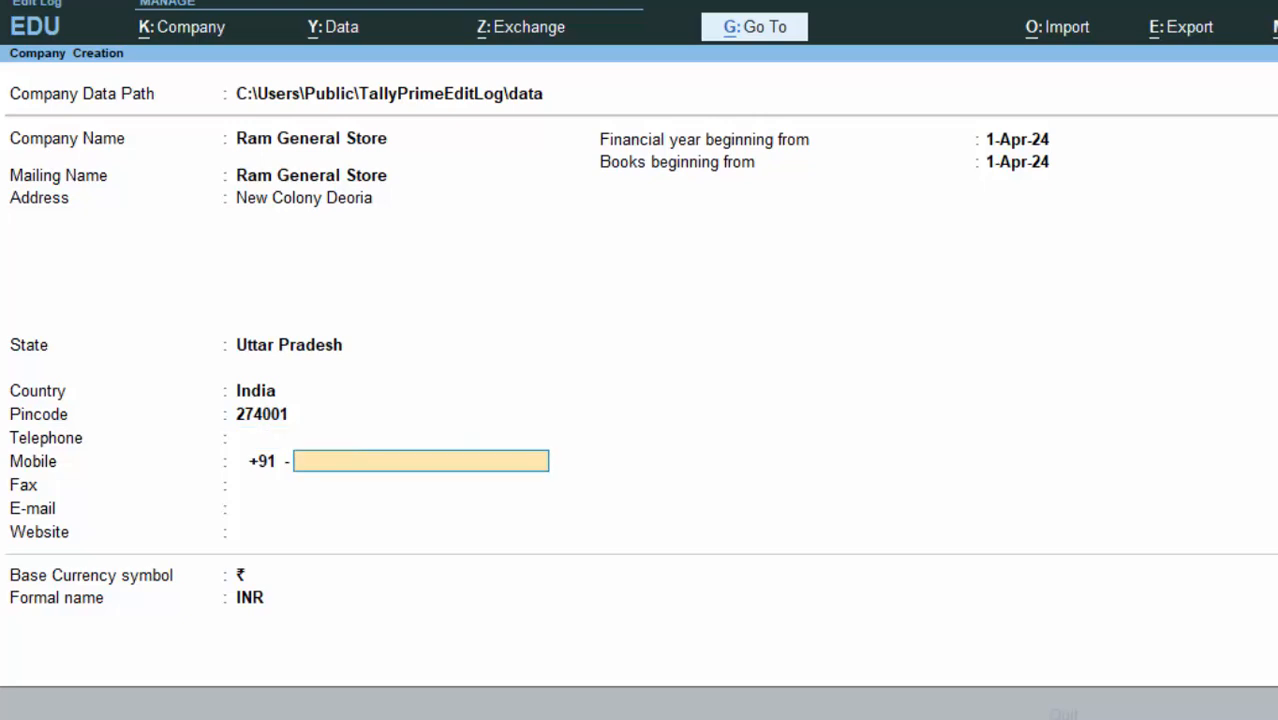
key("Return")
key("Return")
key("Return")
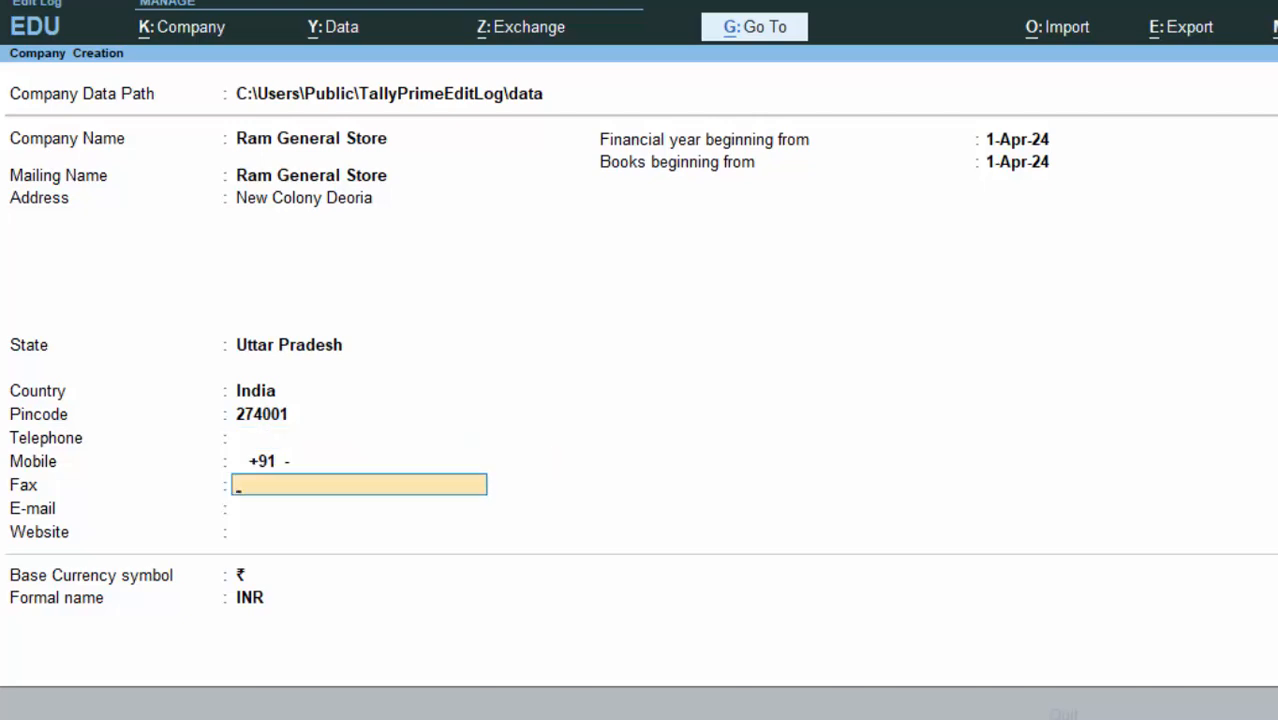
key("Return")
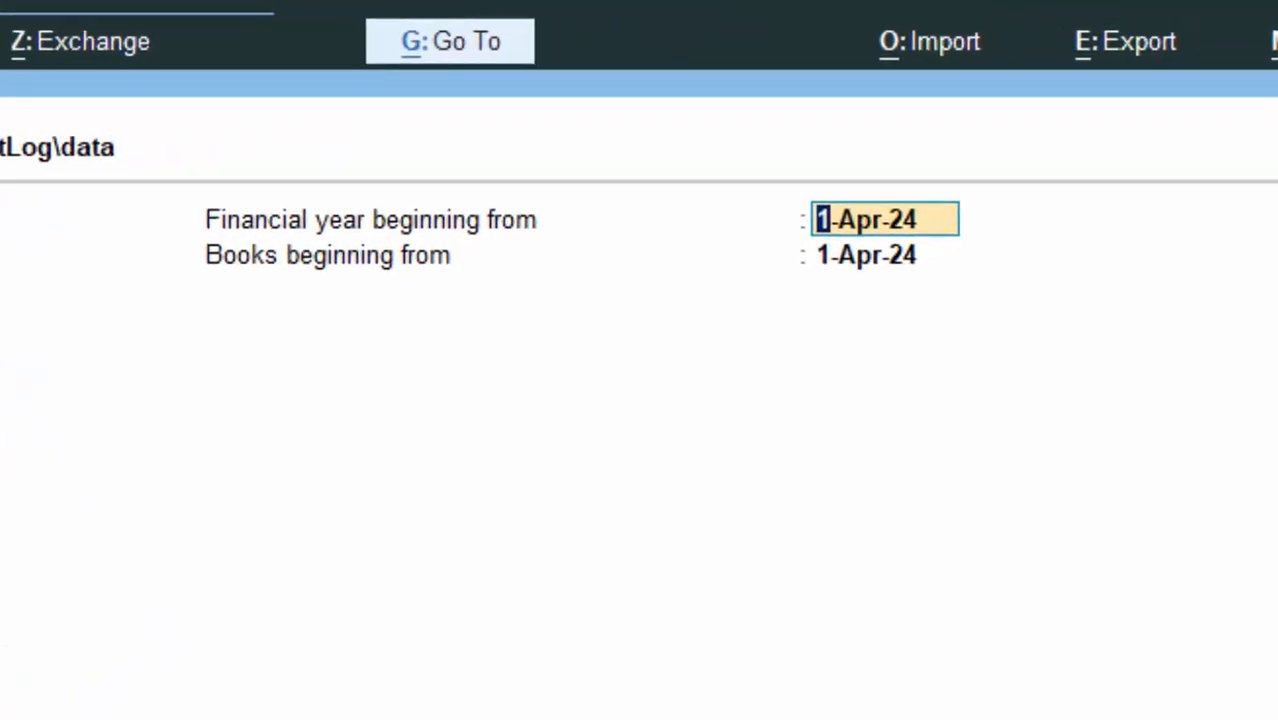
key("Return")
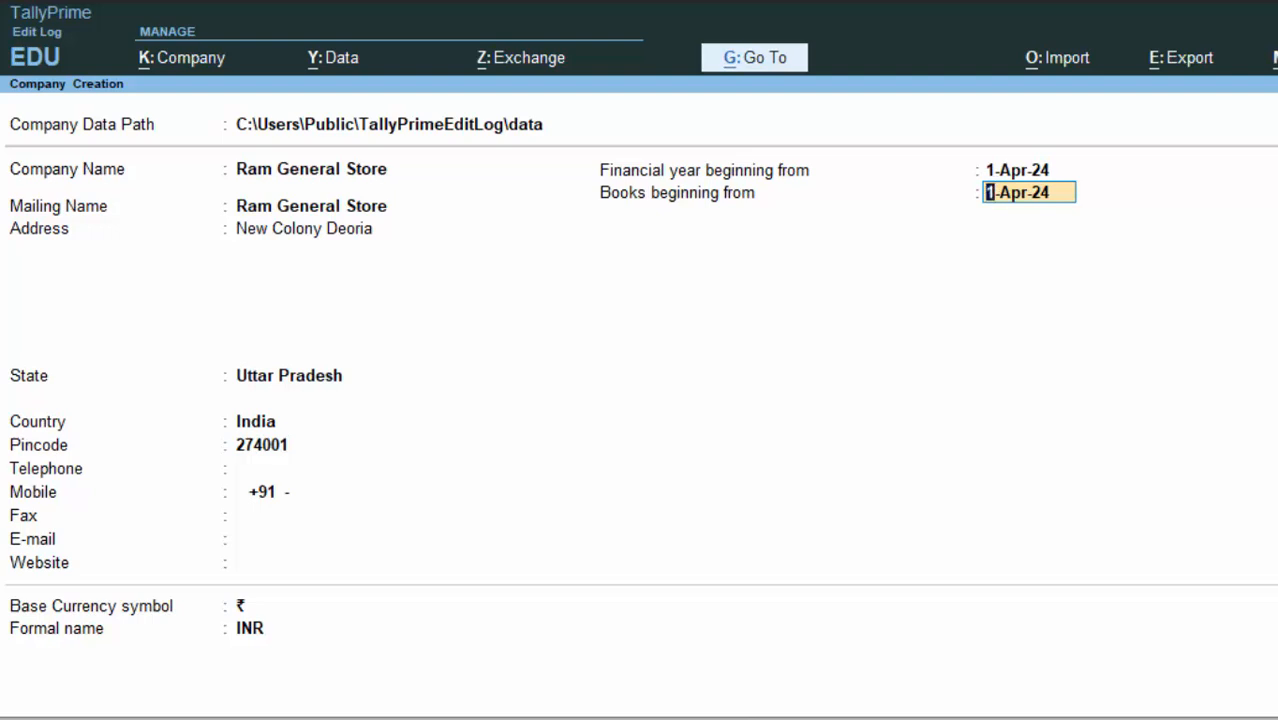
key("Return")
key("Return")
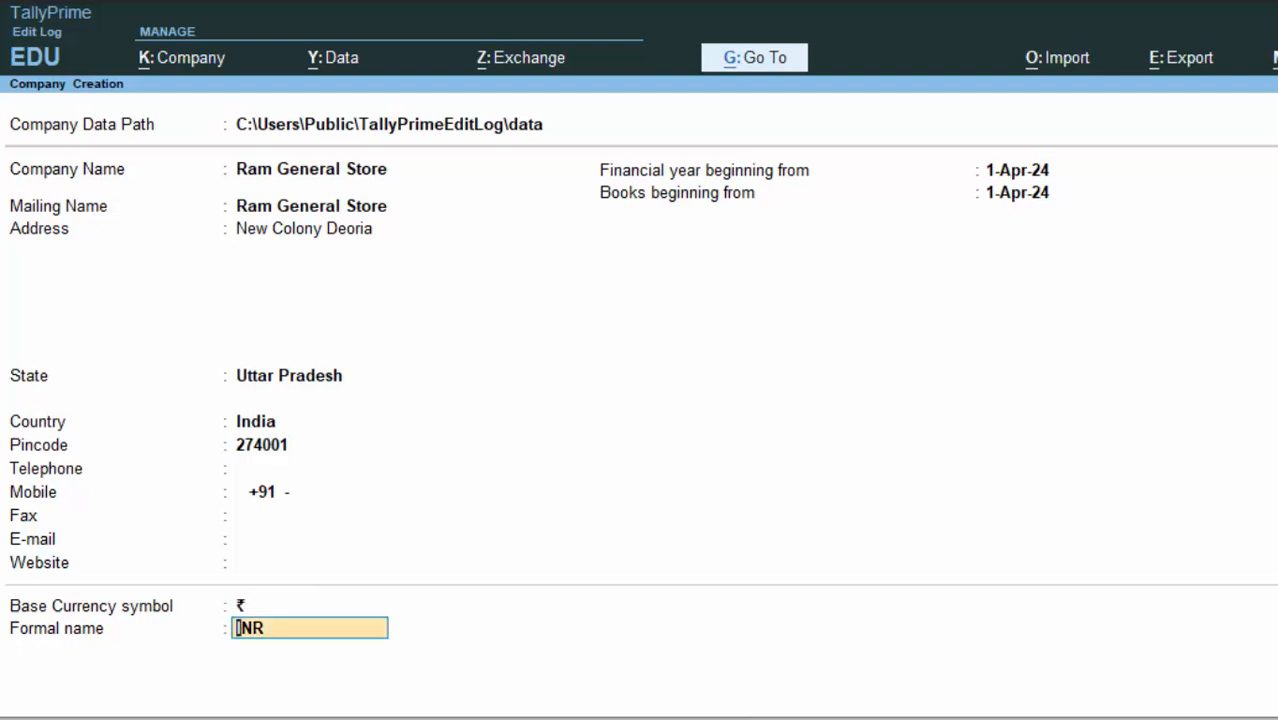
key("Return")
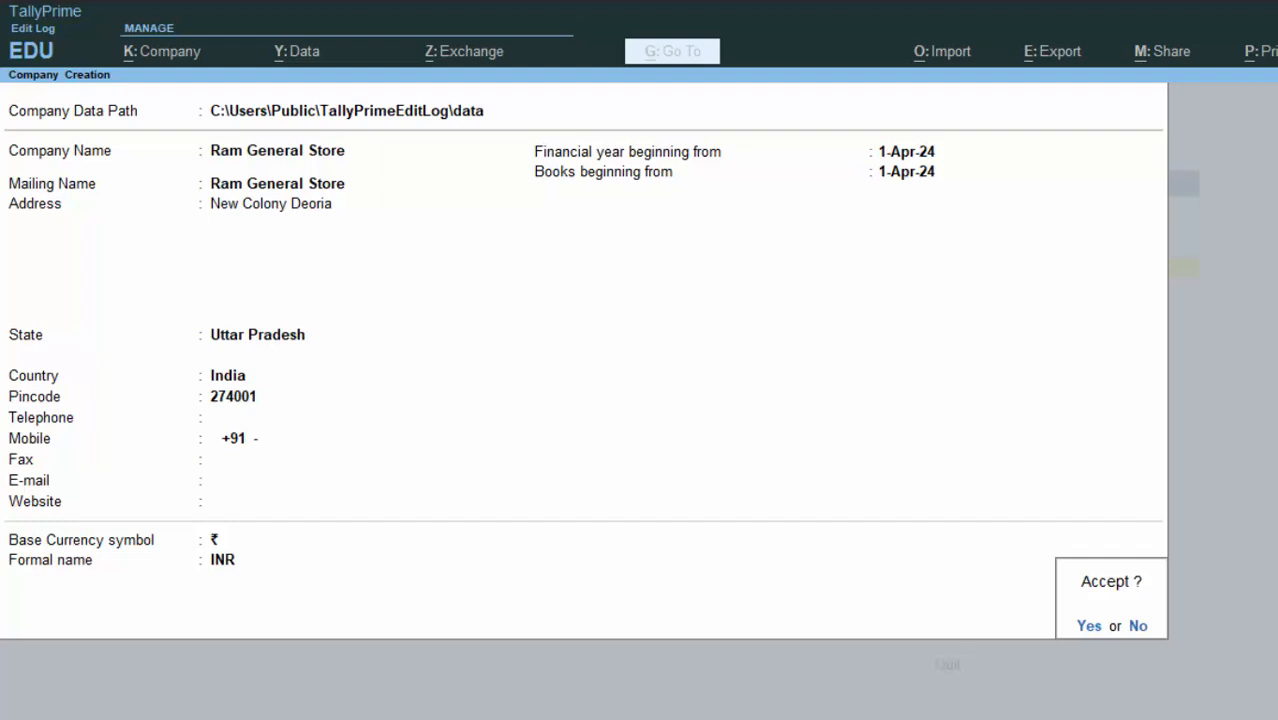
Step: Accept the Ram General Store company and set Enable GST to Yes in company features
key("Return")
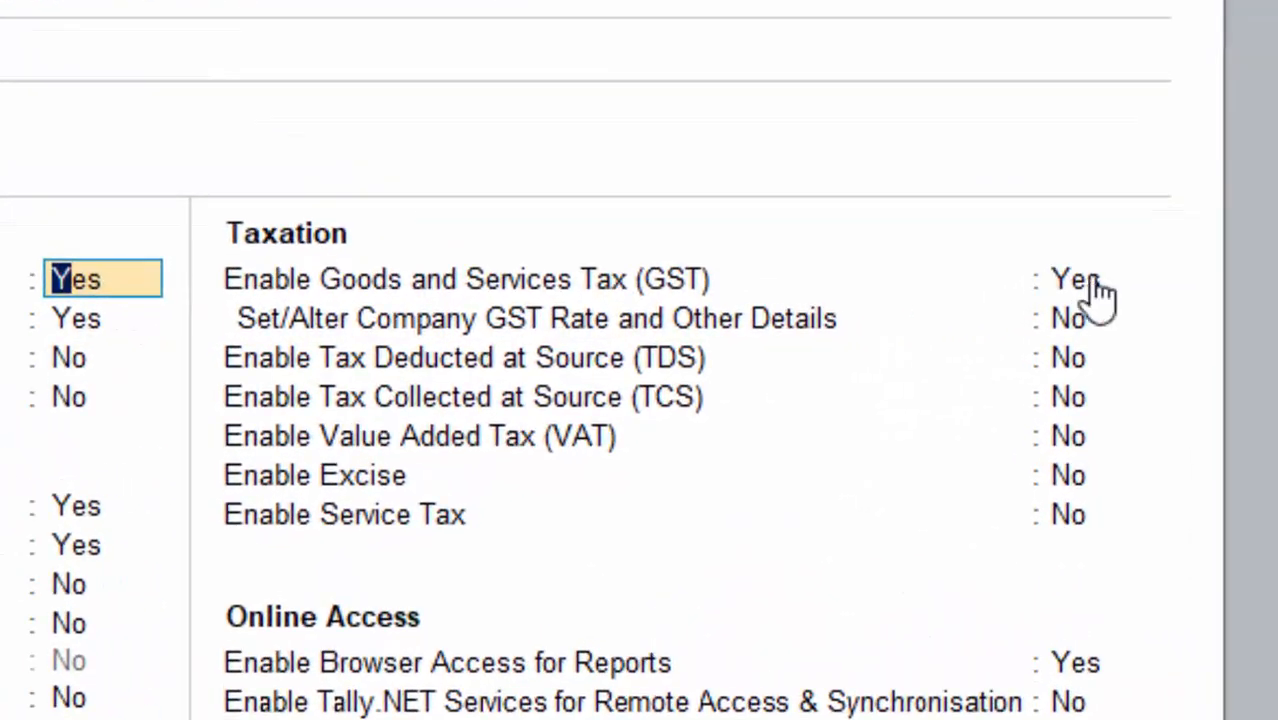
left_click(1092, 277)
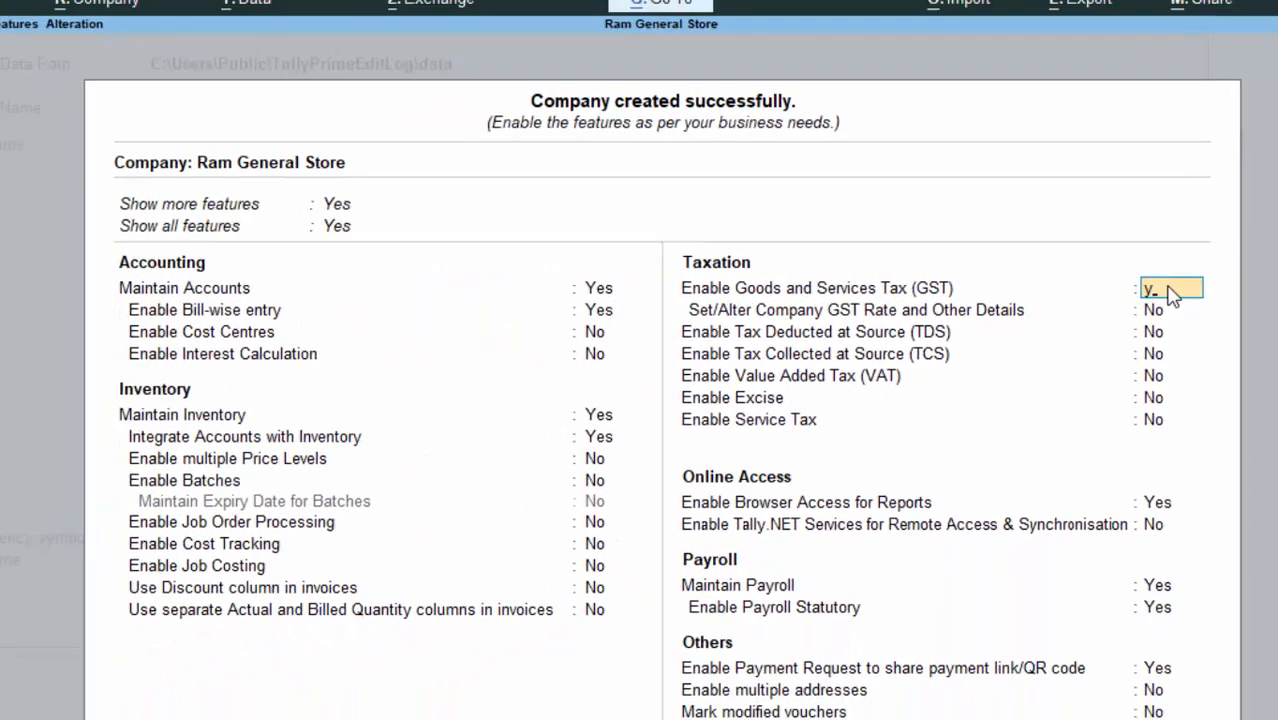
key("Return")
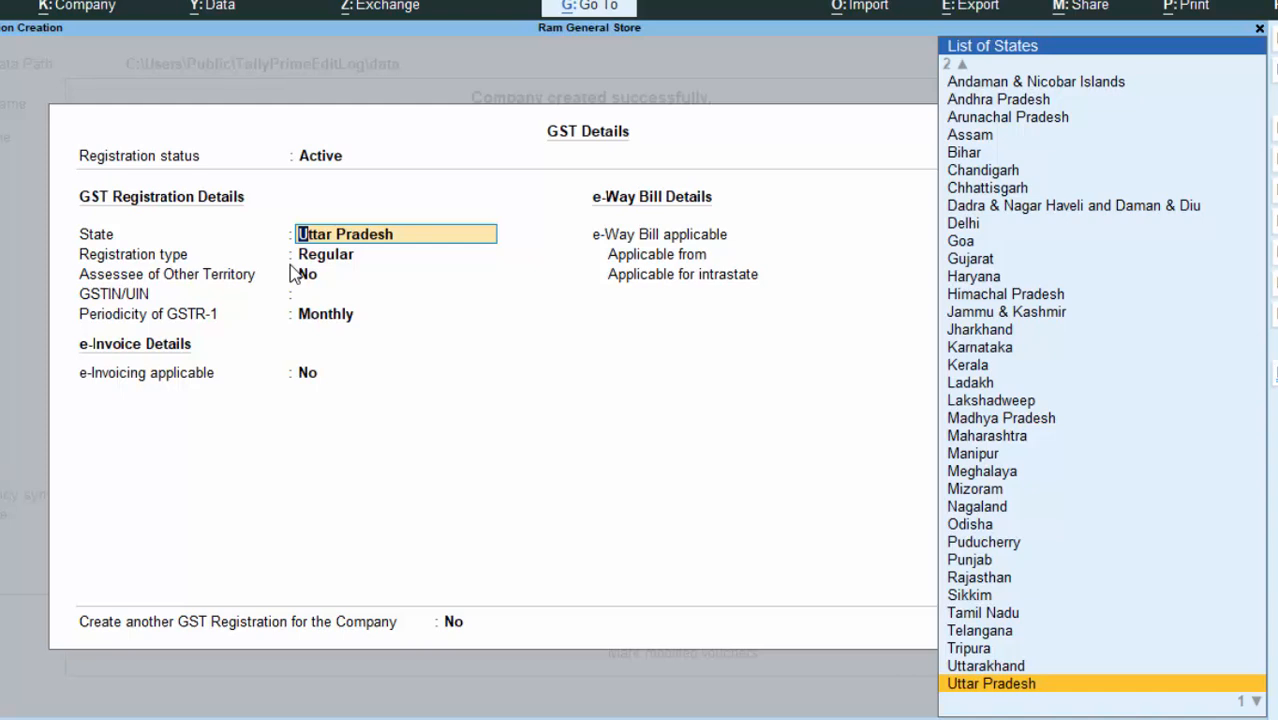
Step: Set the GST registration state to Uttar Pradesh and keep Regular as the registration type
type("M")
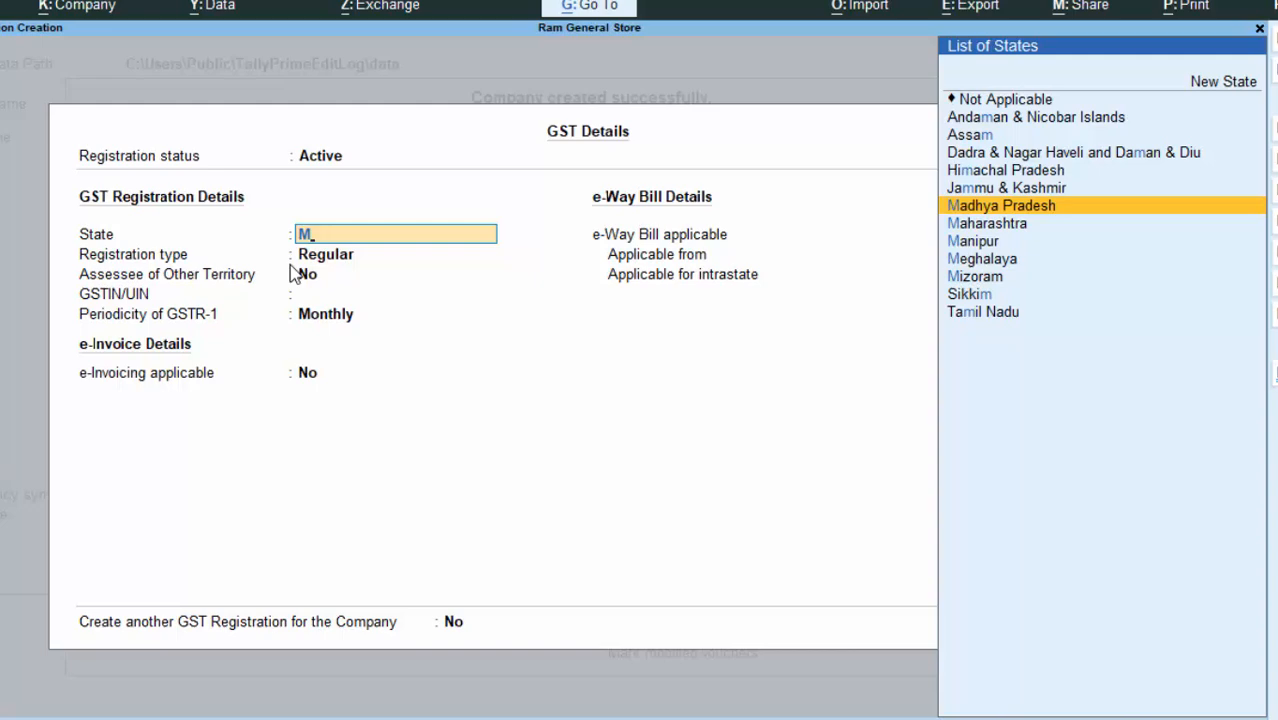
key("Down")
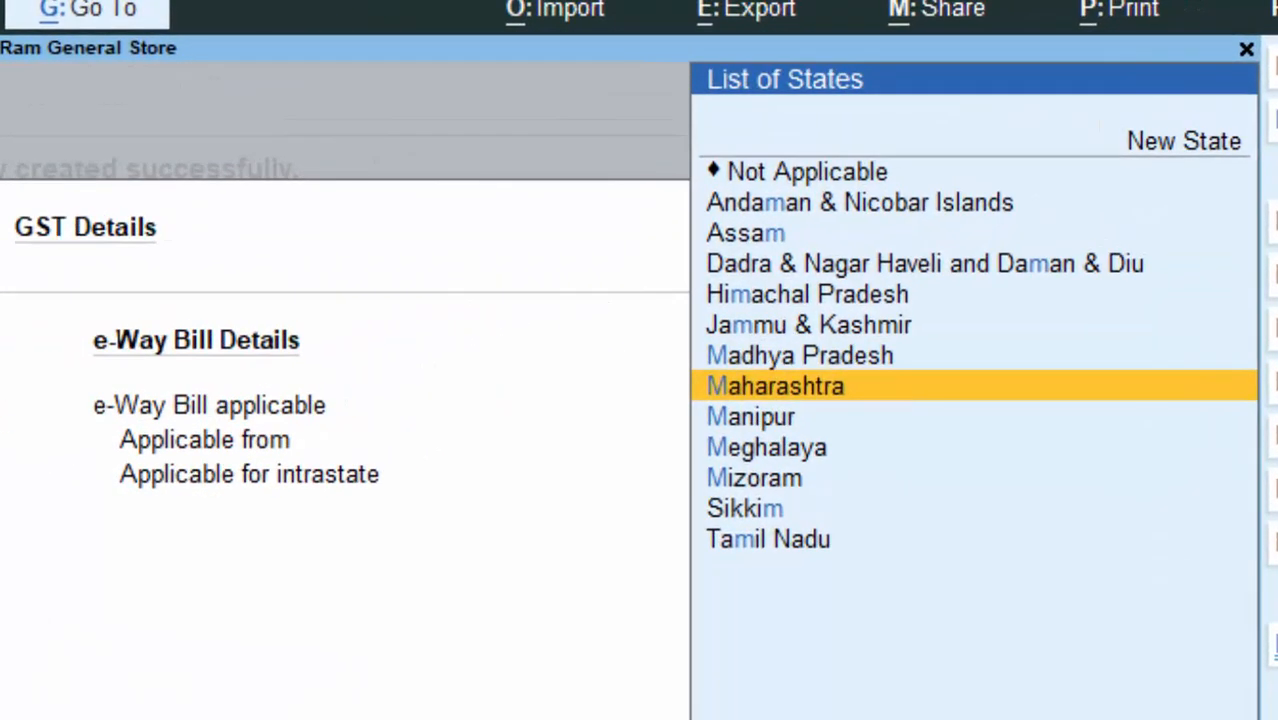
key("Down")
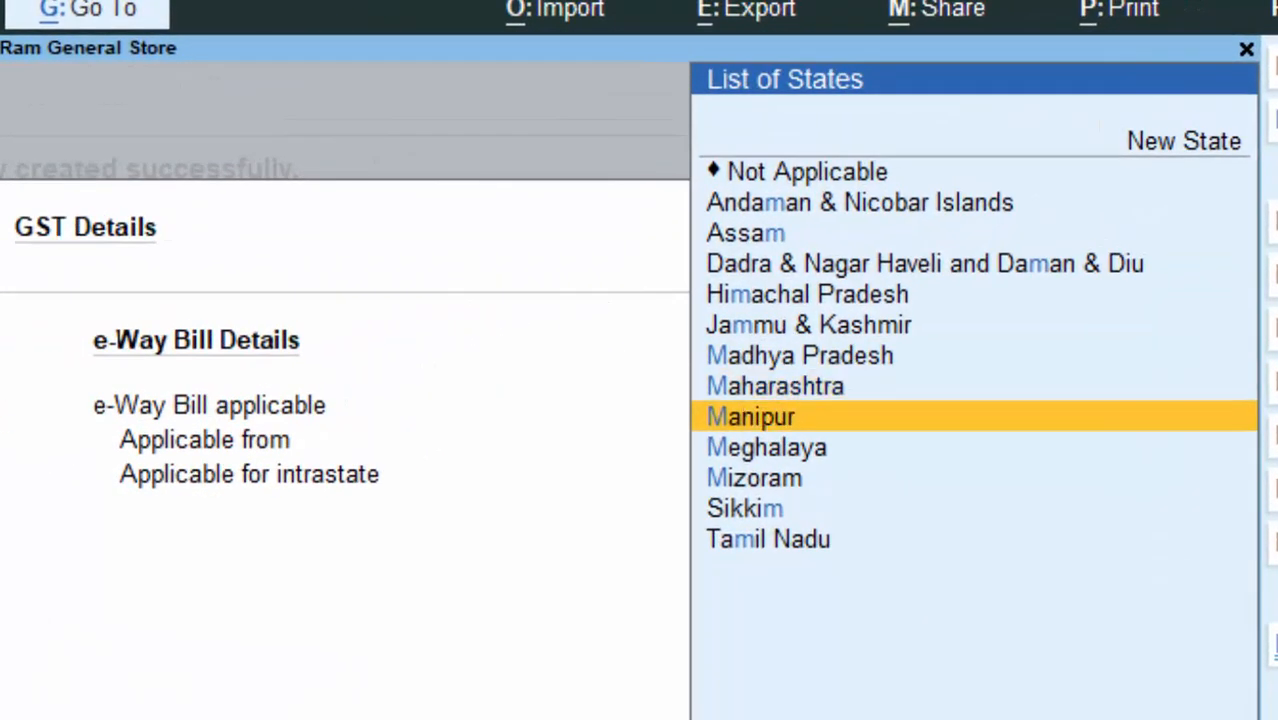
key("Down")
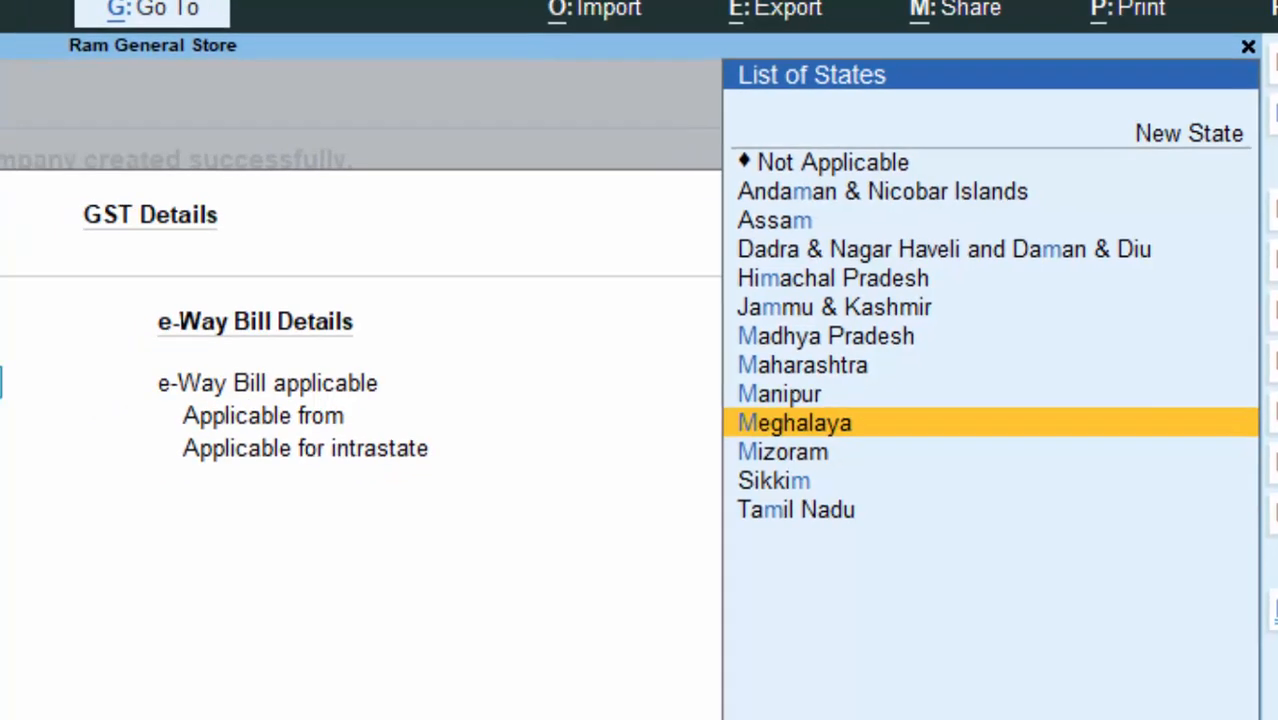
key("BackSpace")
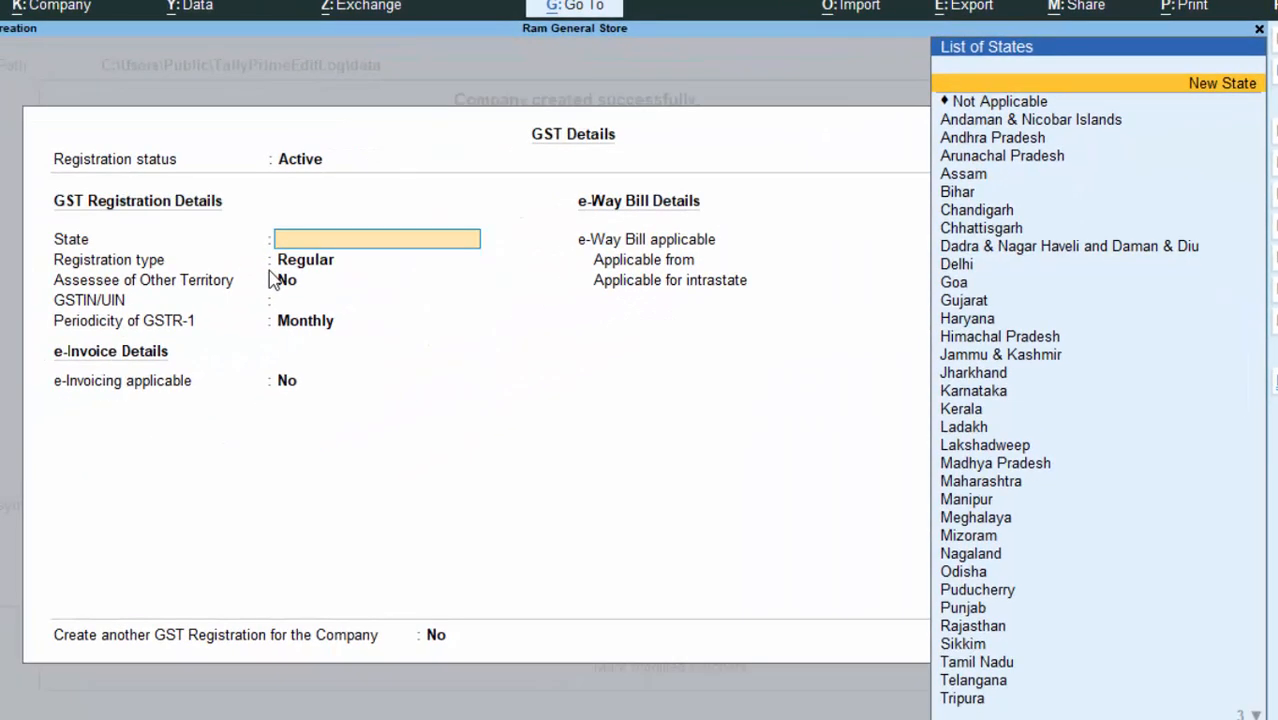
type("U")
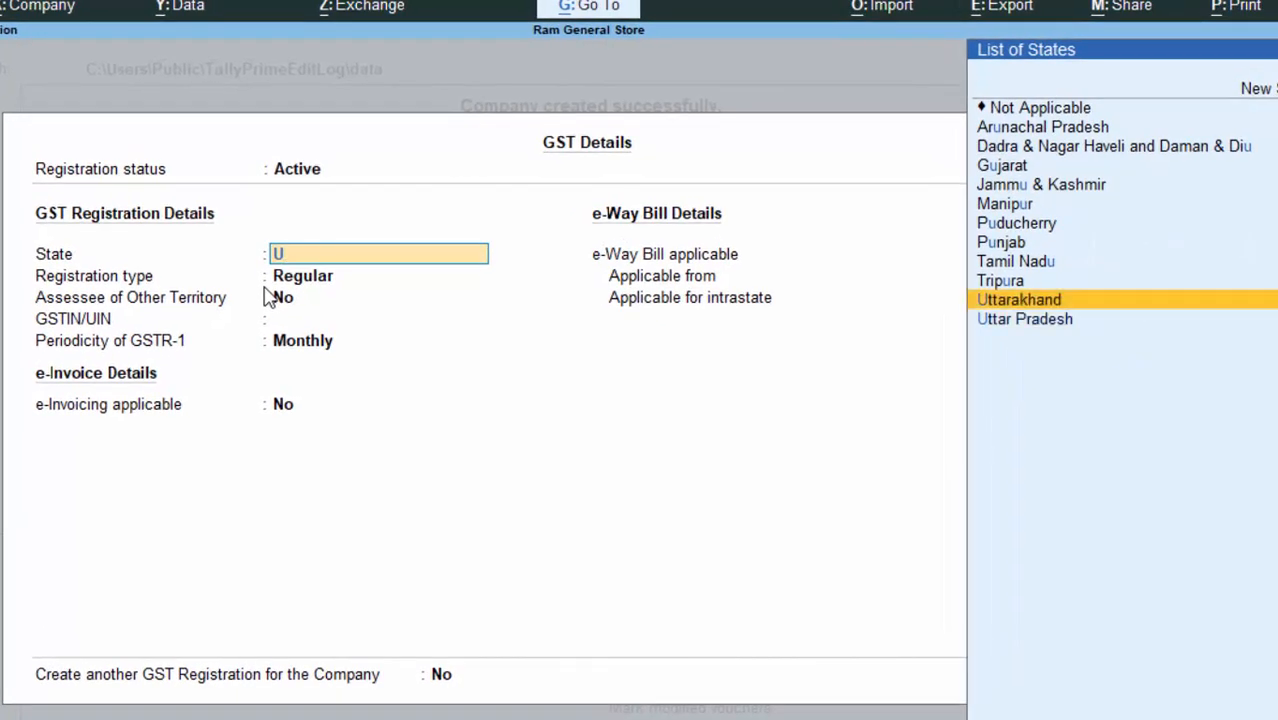
key("Down")
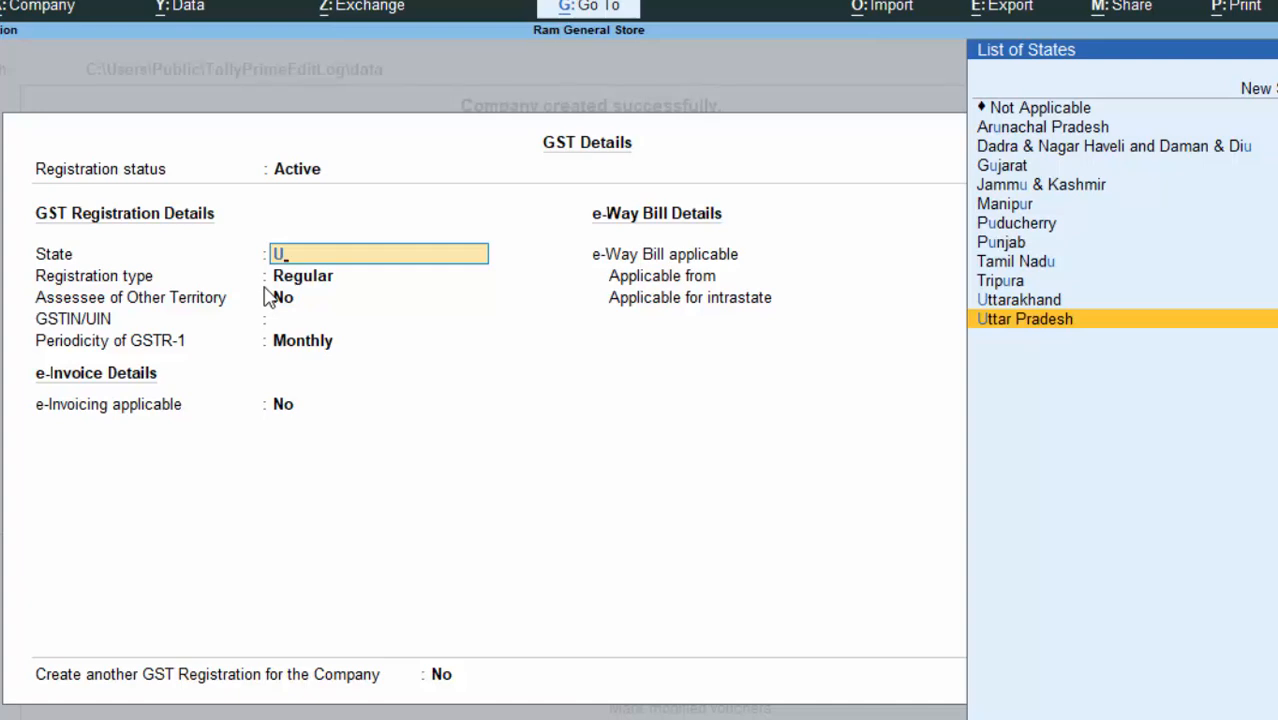
key("Return")
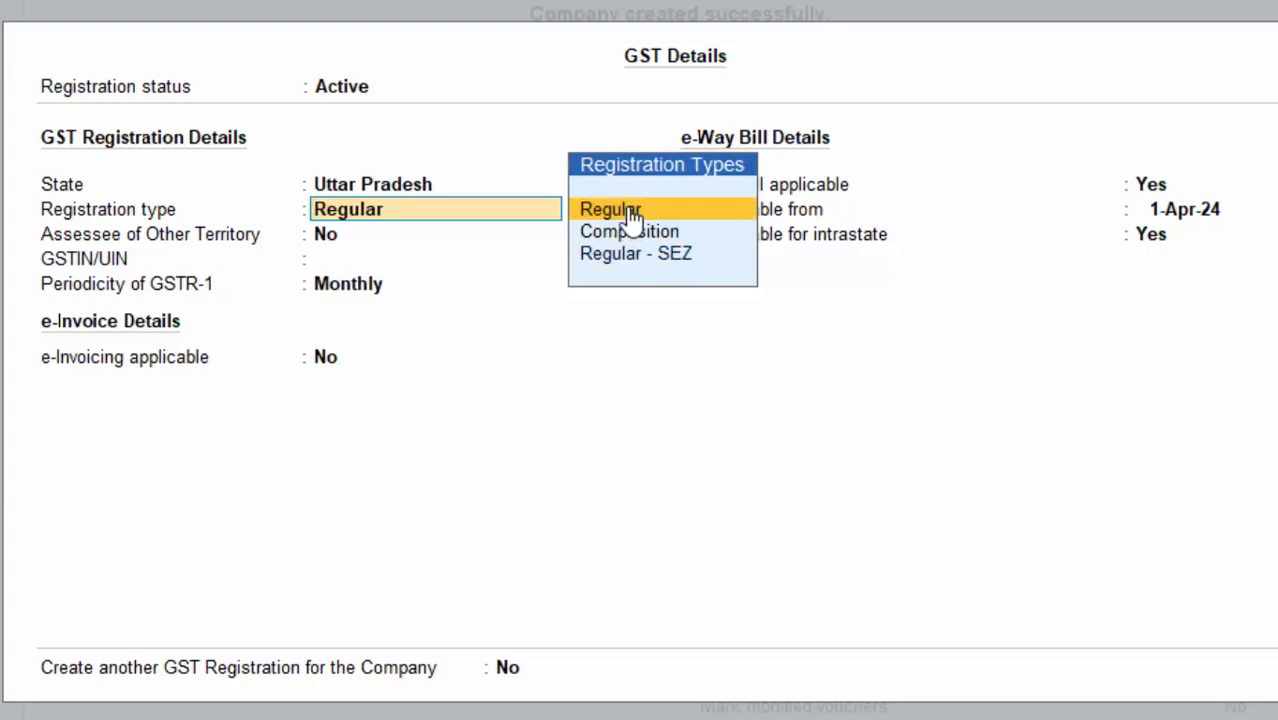
left_click(632, 216)
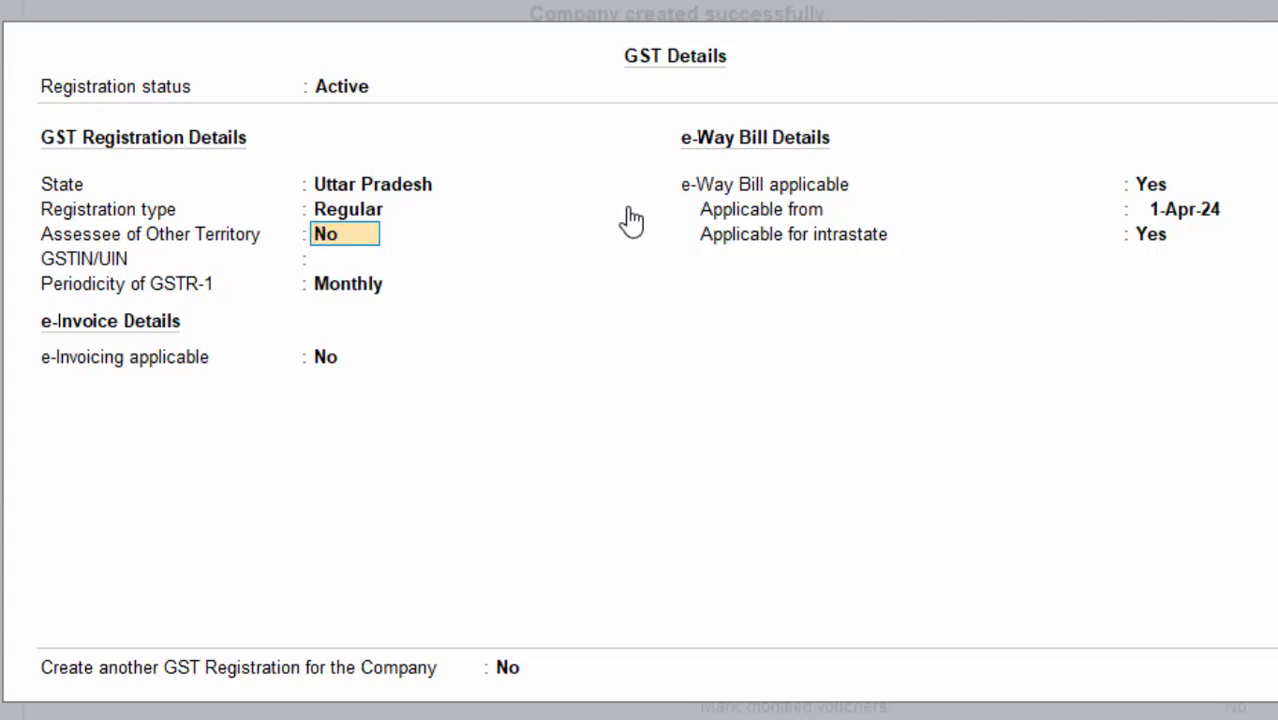
Step: Enter the company GSTIN, keep Monthly GSTR-1, no e-invoicing, e-Way Bill from 1-Apr-24, and accept
key("Return")
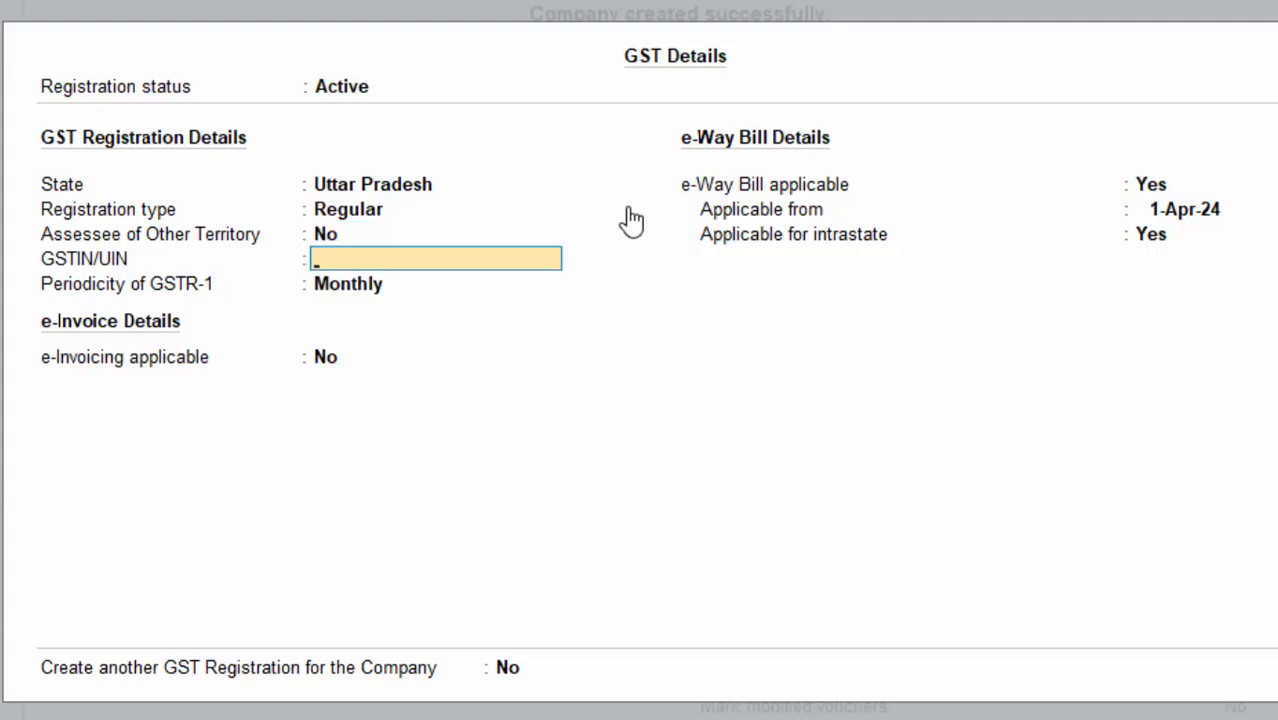
type("GGKGKGKJGGKJG89")
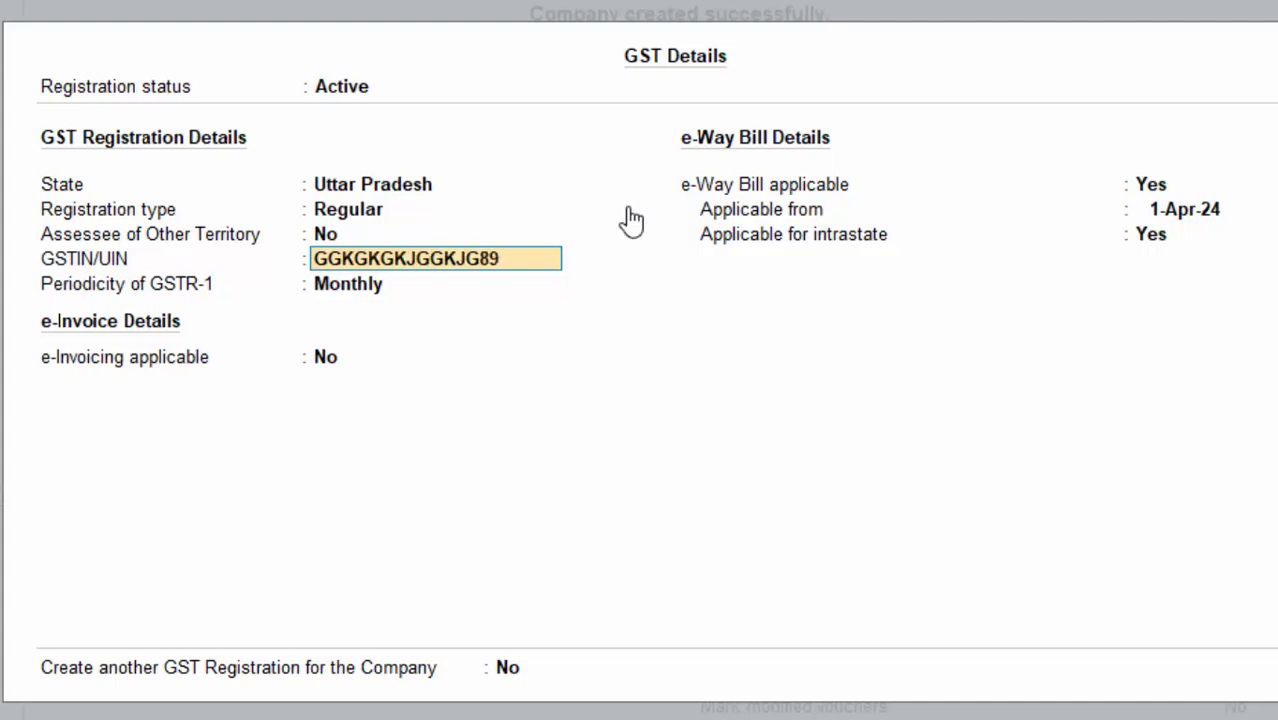
key("Return")
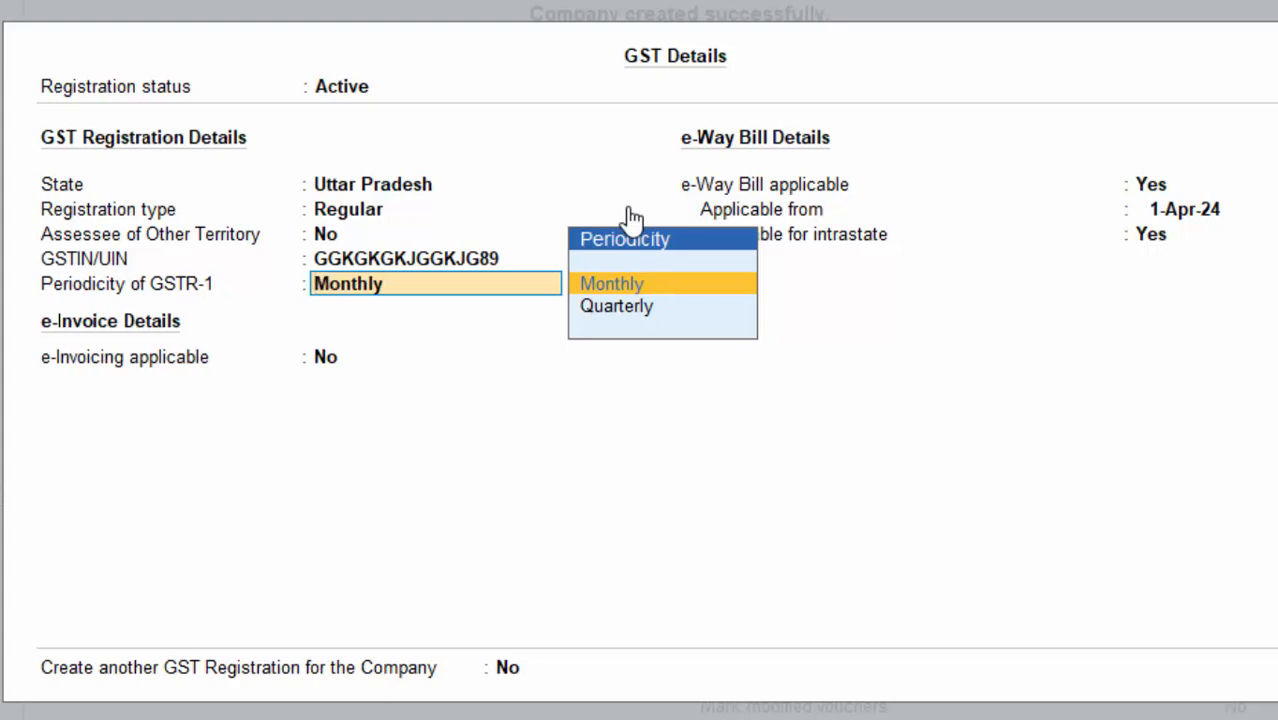
key("Return")
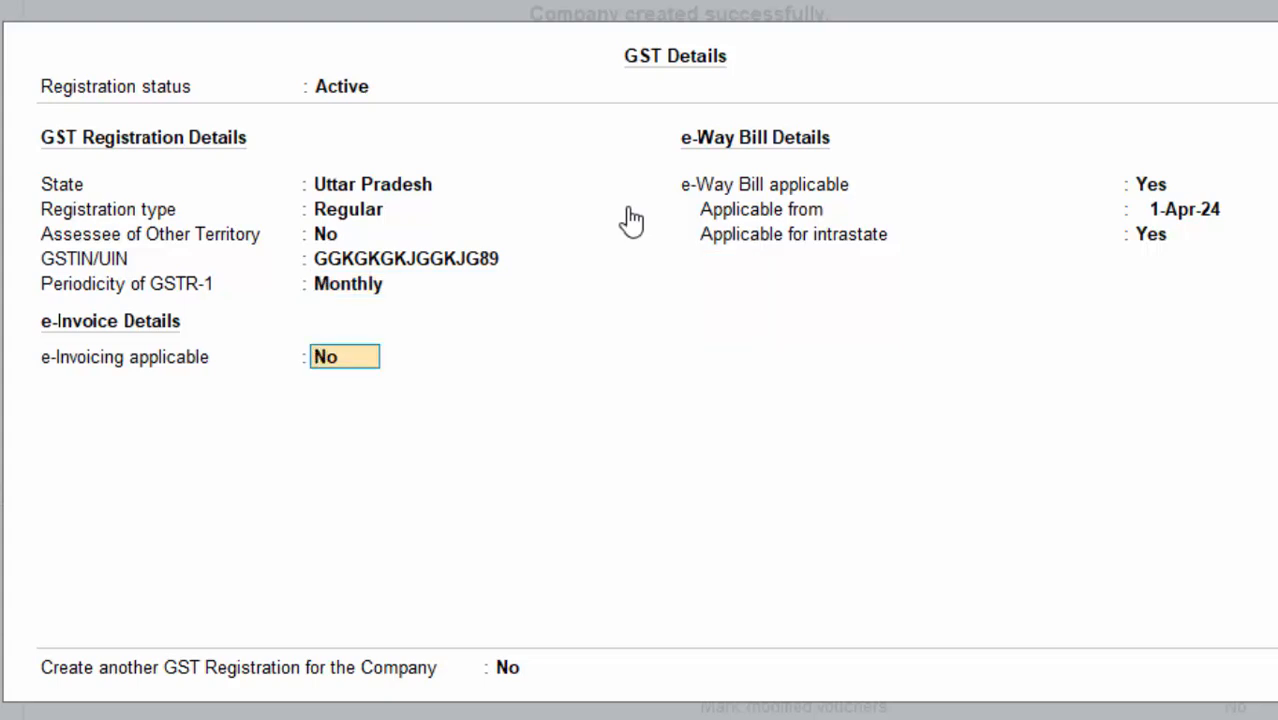
key("Return")
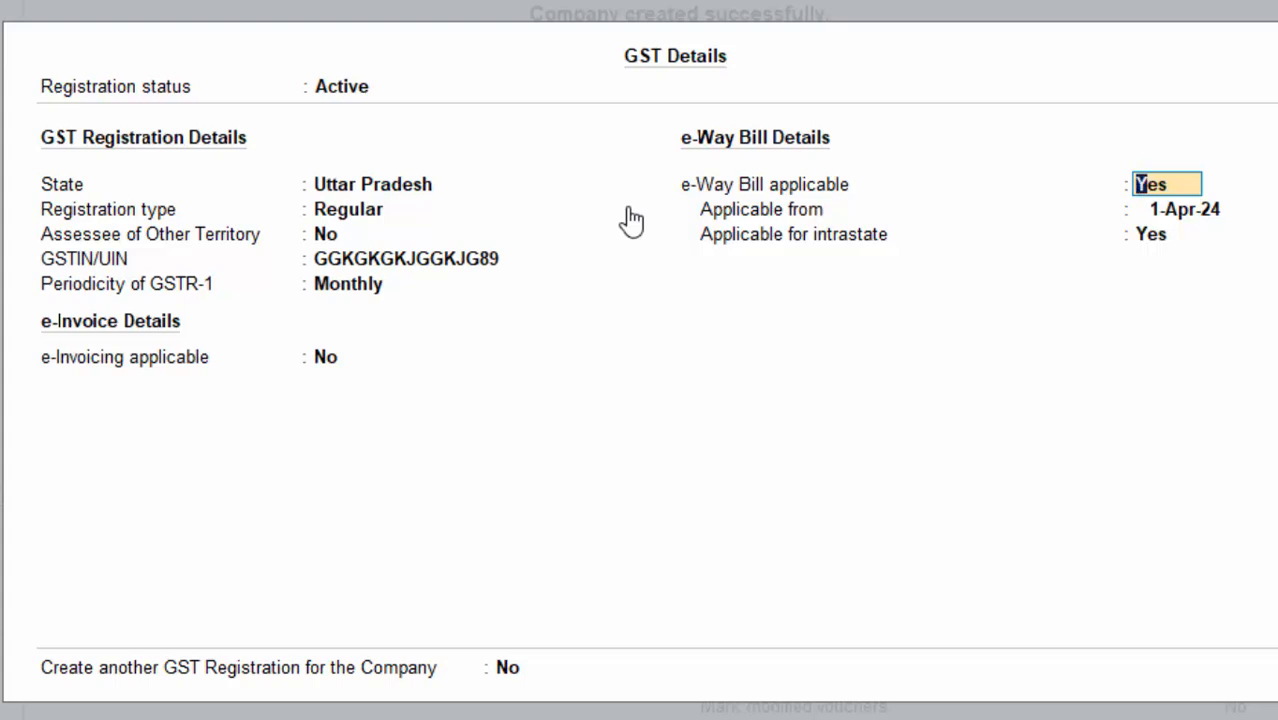
key("Return")
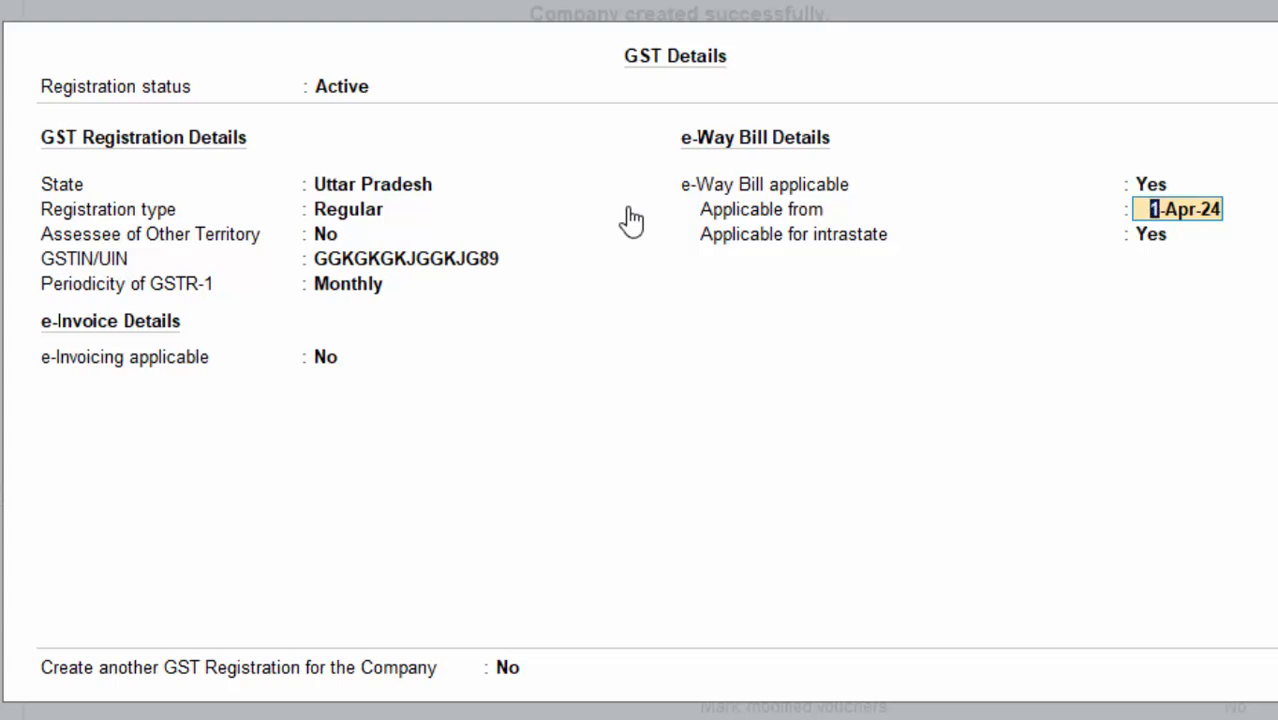
key("Return")
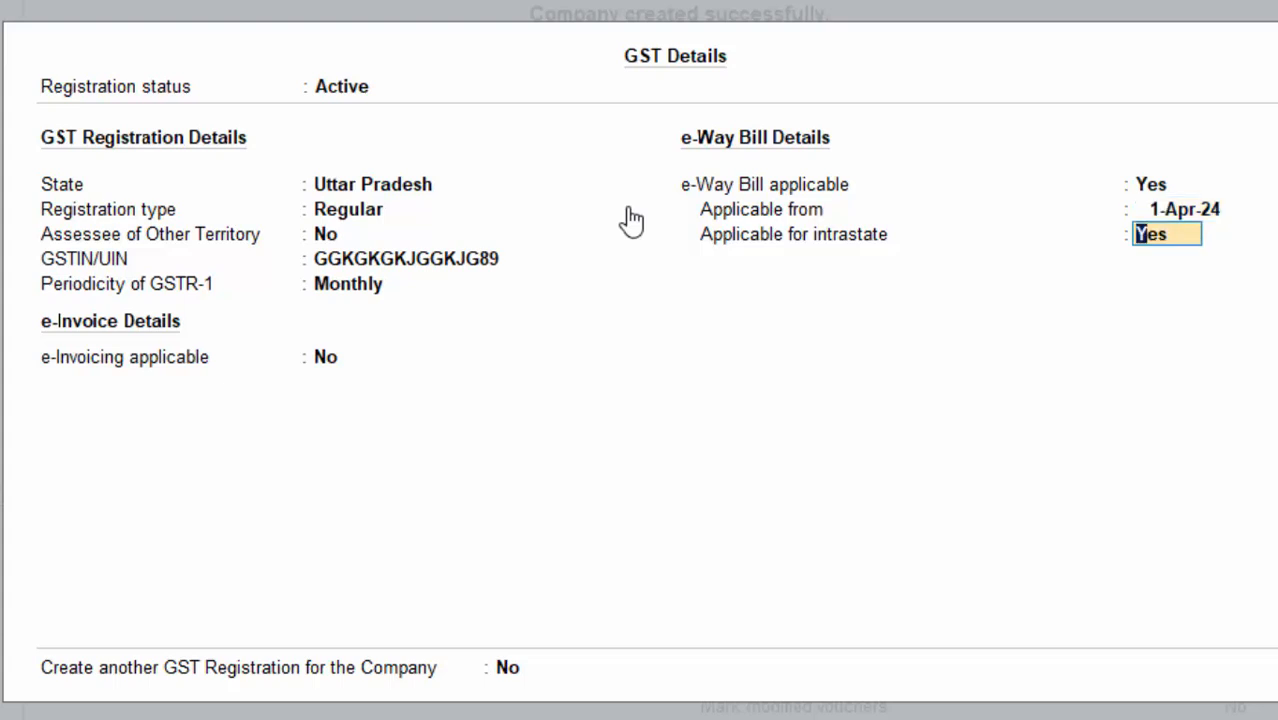
key("Return")
key("Return")
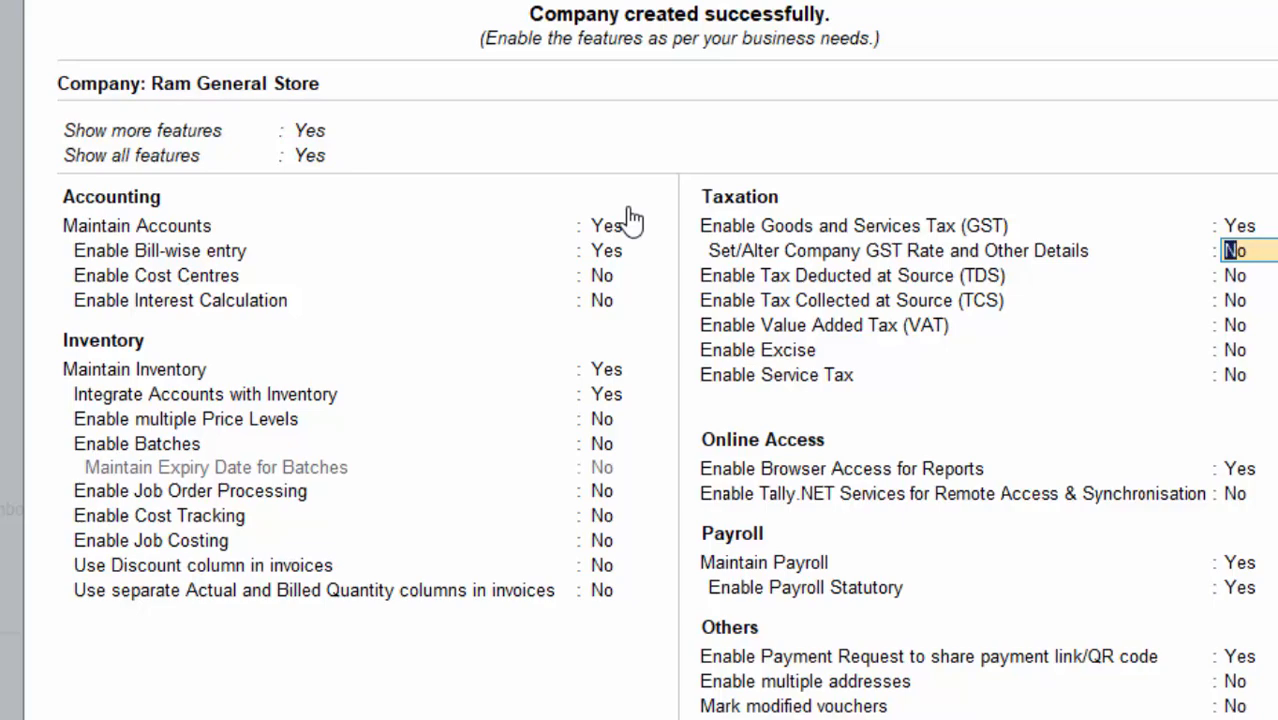
key("Return")
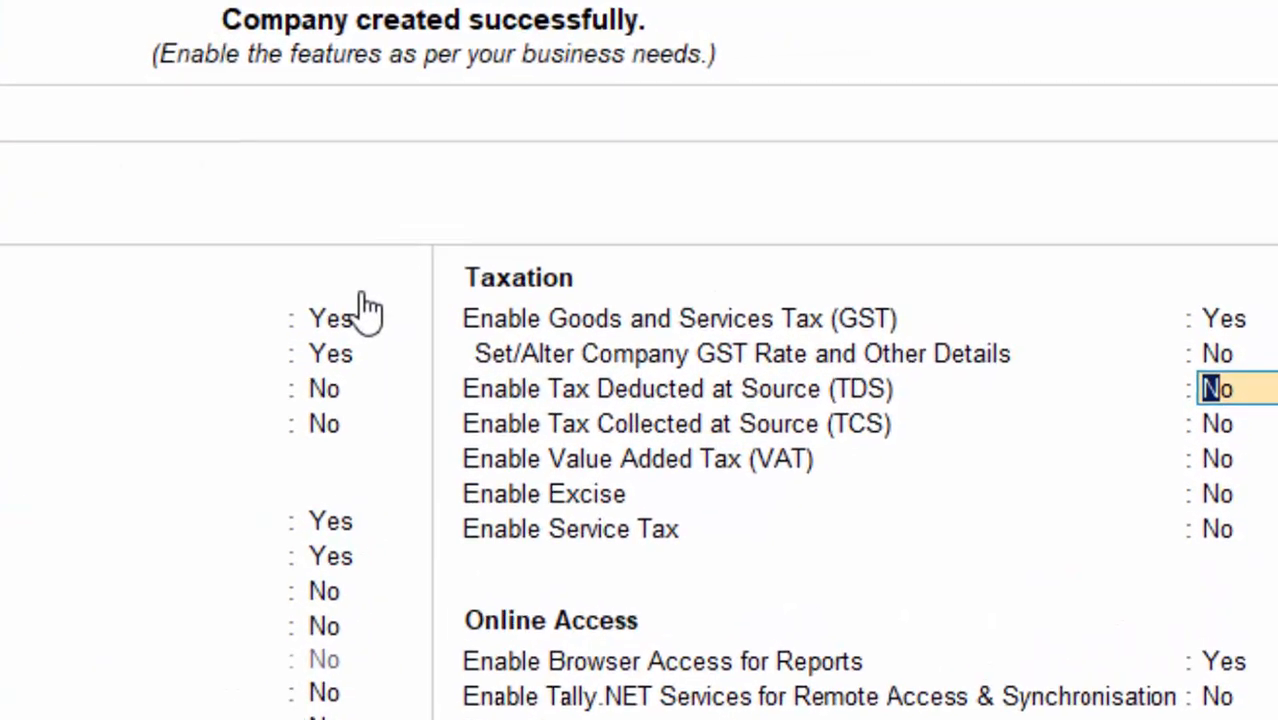
Step: Turn on company GST rate details and specify HSN/SAC 75858667 with a blank description
key("Up")
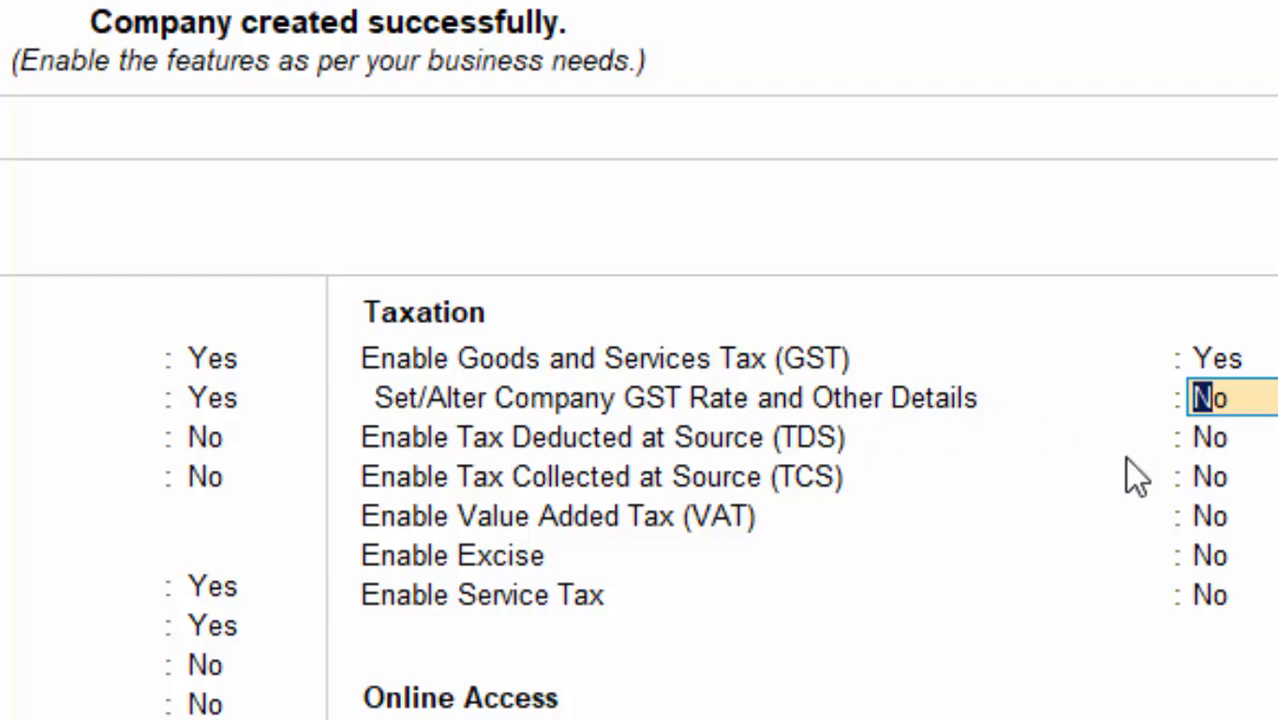
type("y")
key("Return")
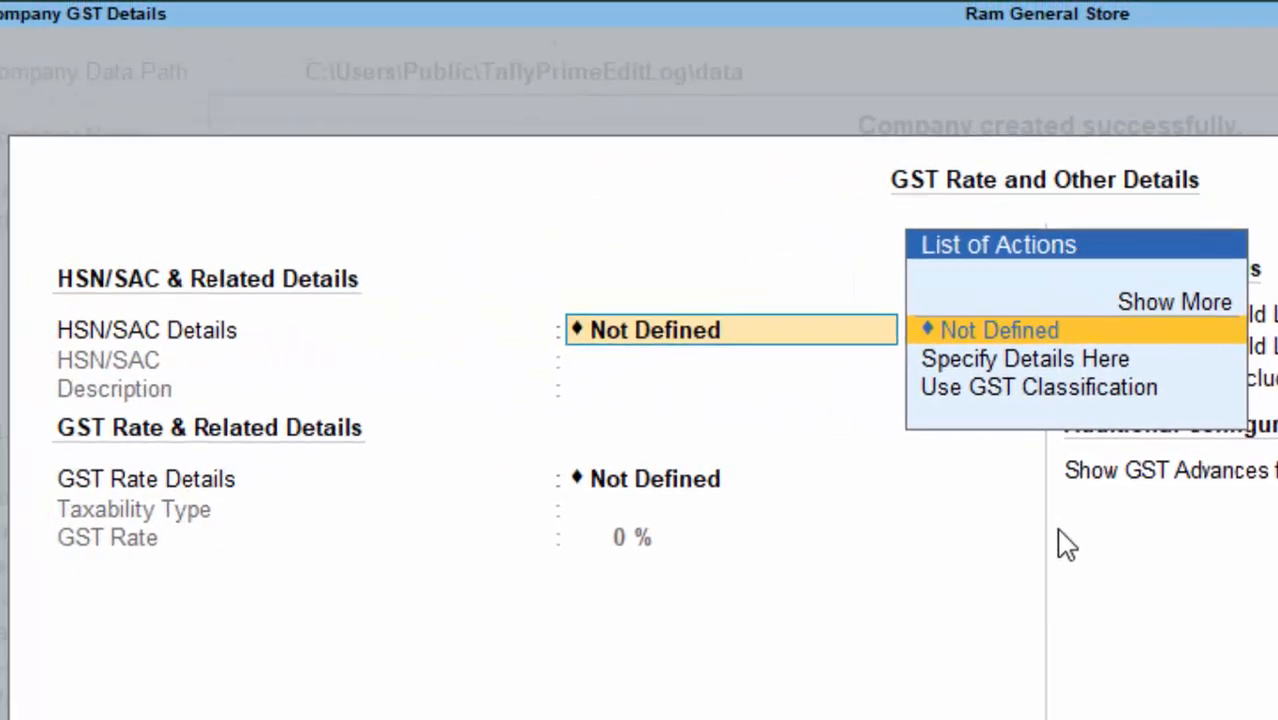
left_click(1009, 361)
left_click(1008, 362)
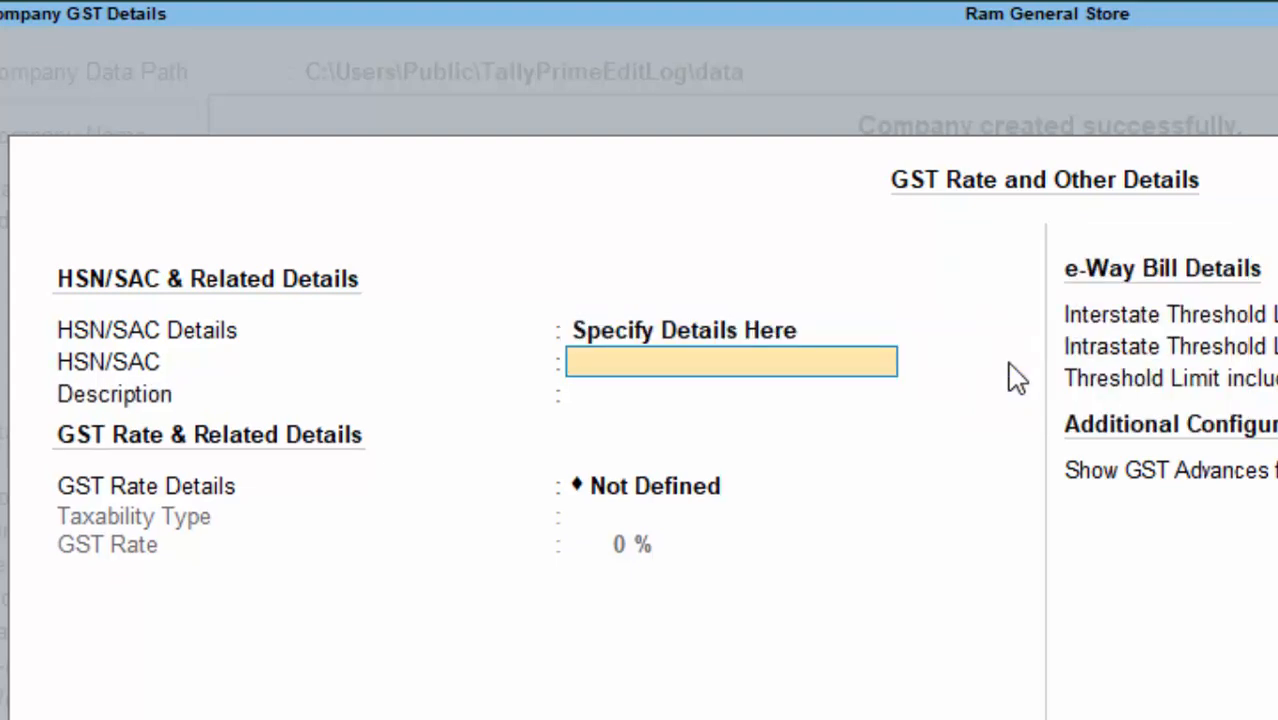
type("758586")
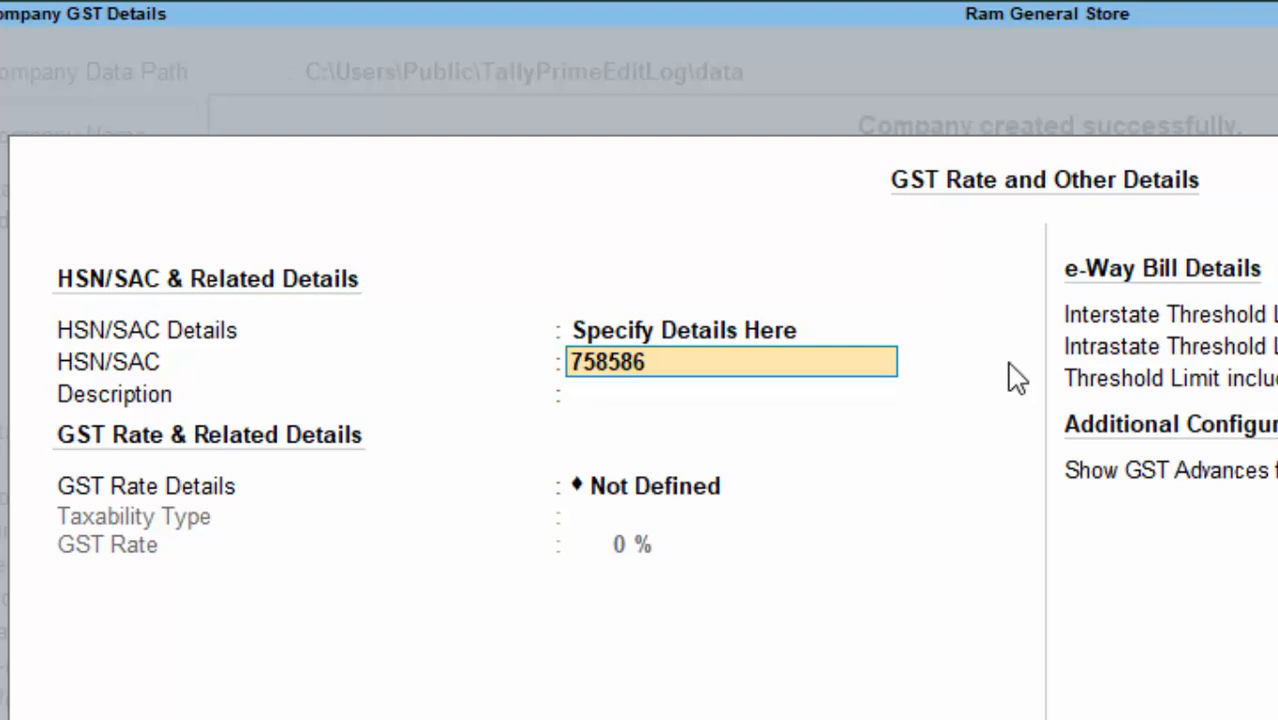
type("67")
key("Return")
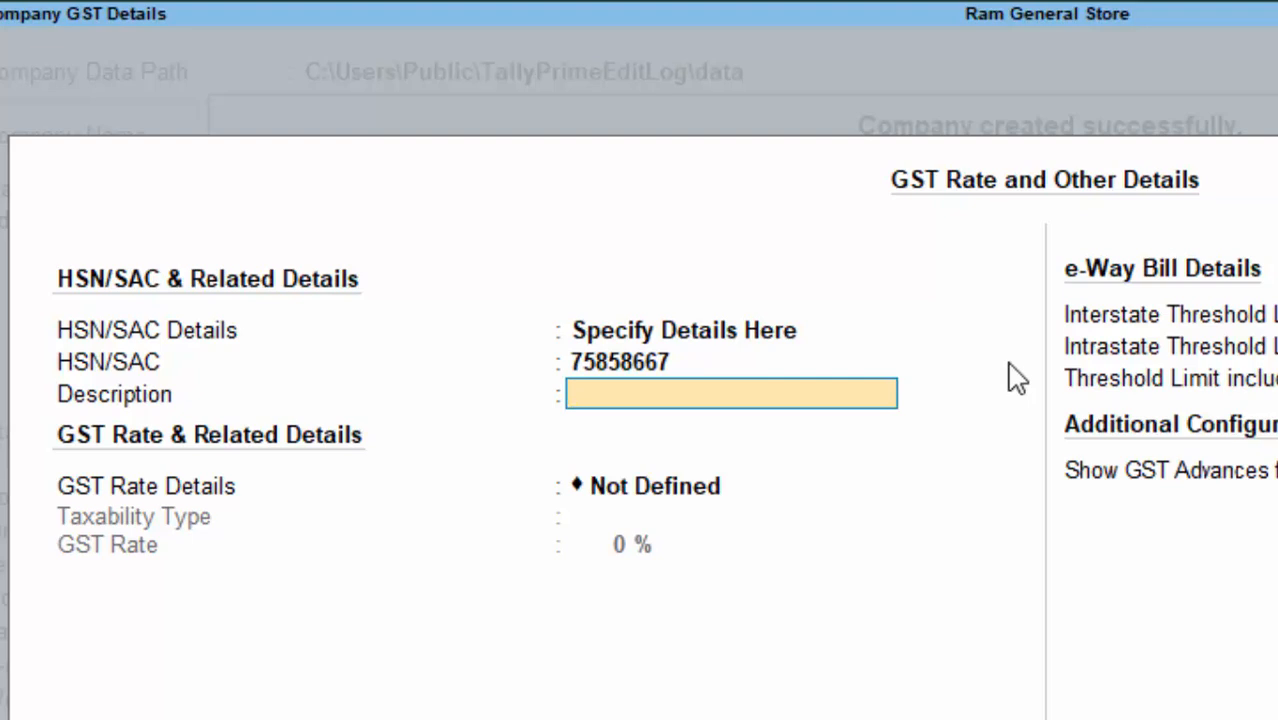
key("Return")
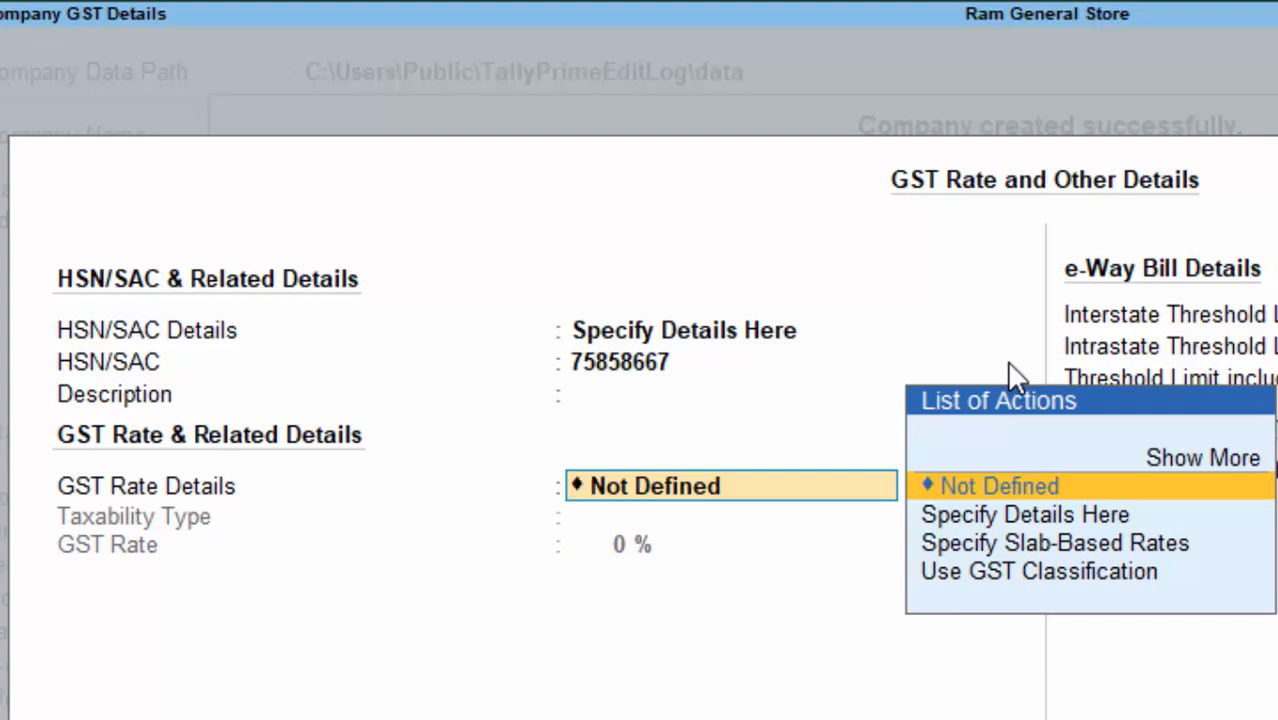
Step: Specify GST rate as Taxable at 0%, with 50,000 thresholds based on Value of Invoice
key("Down")
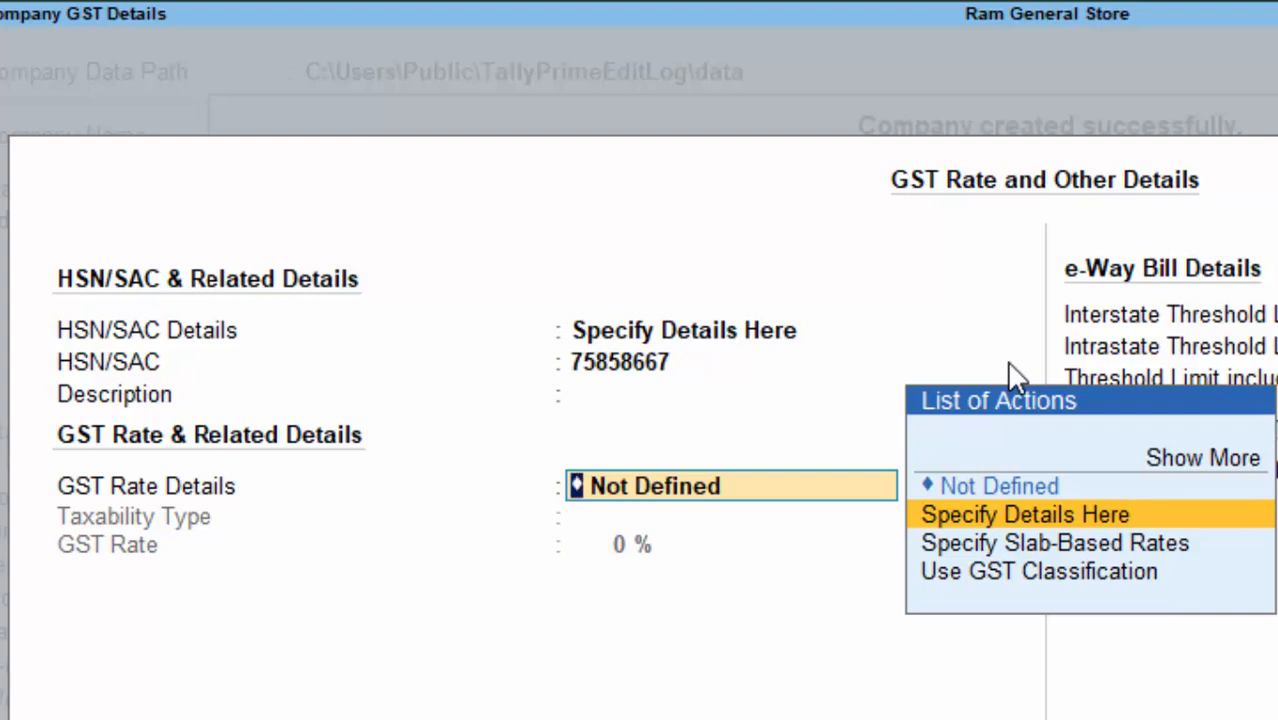
key("Return")
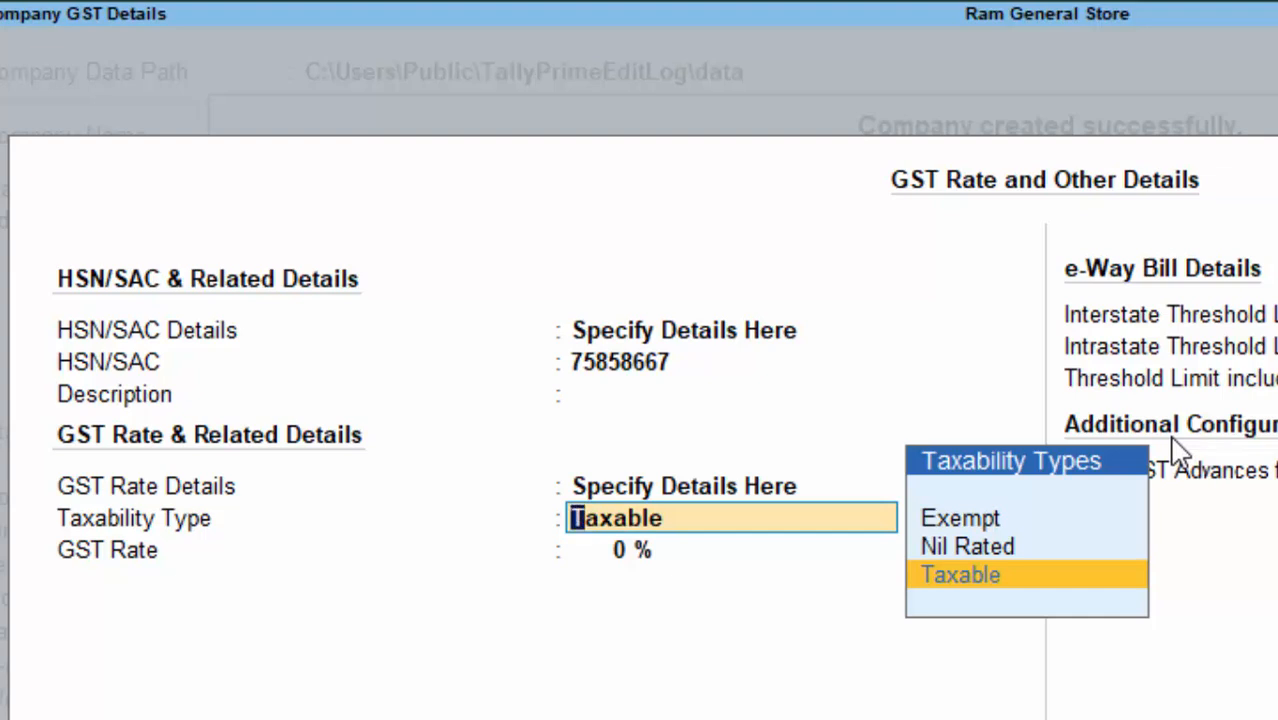
key("Return")
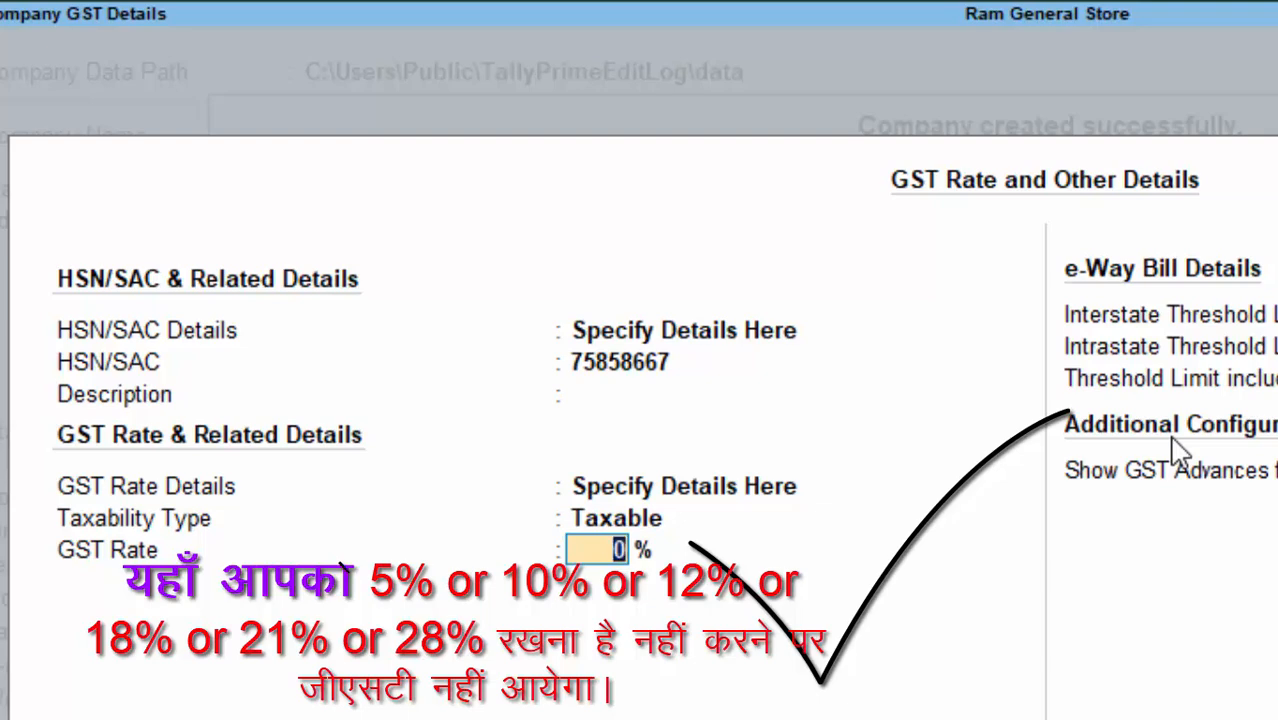
key("Return")
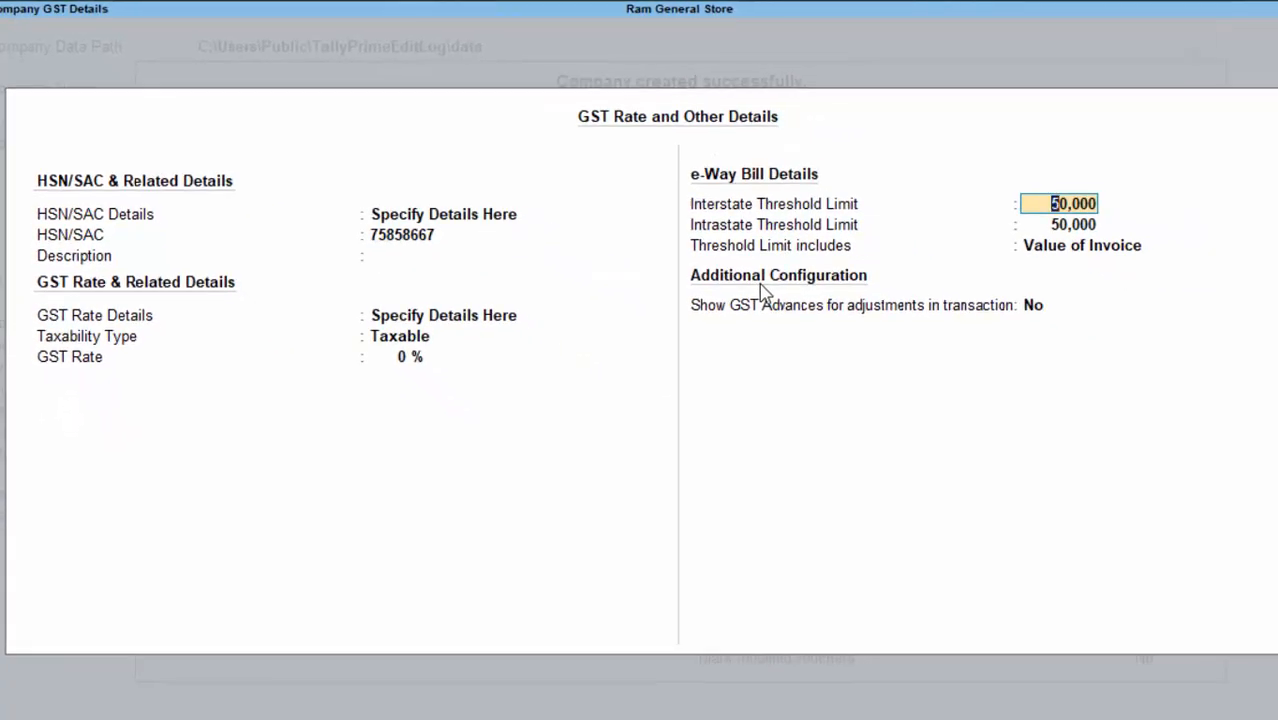
key("Return")
key("Return")
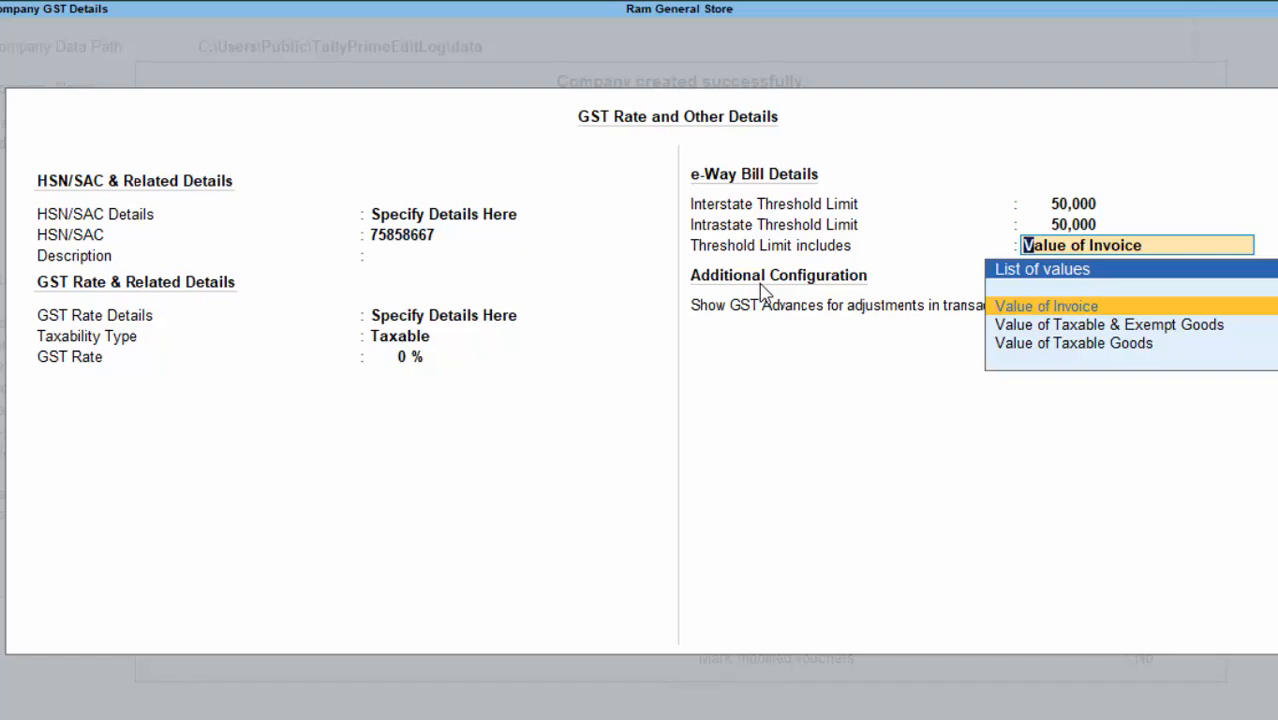
key("Return")
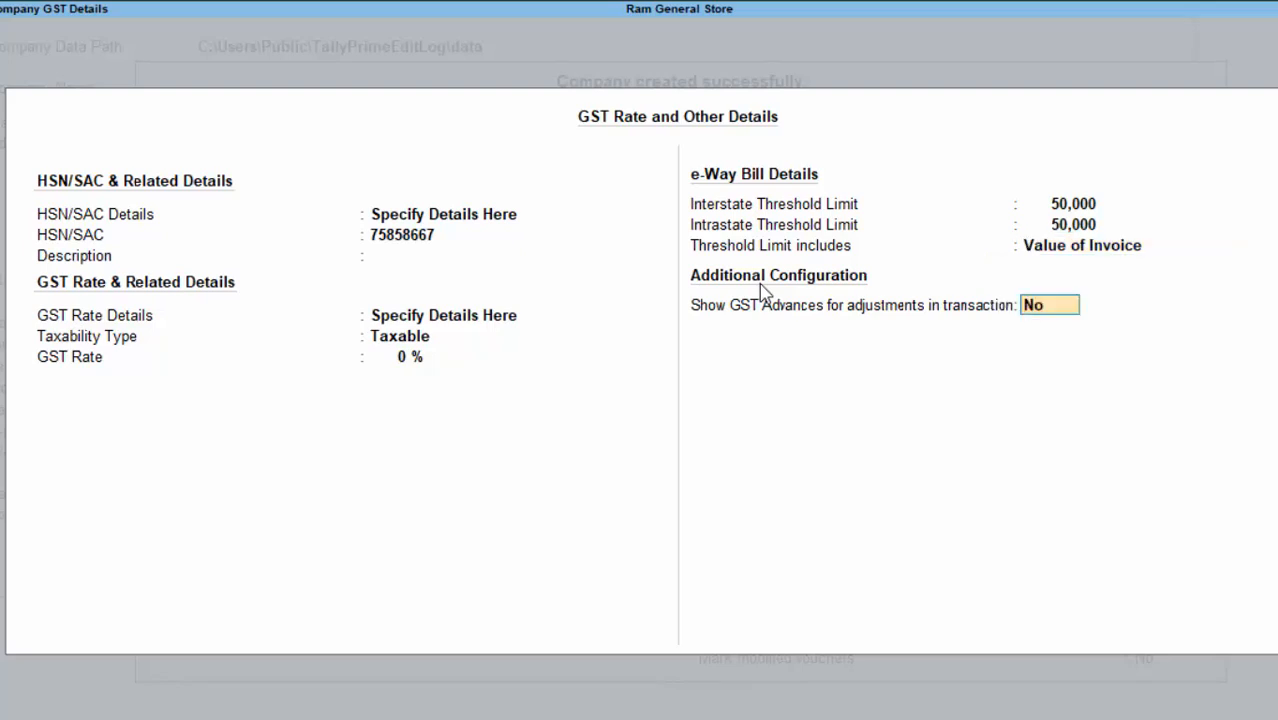
key("Return")
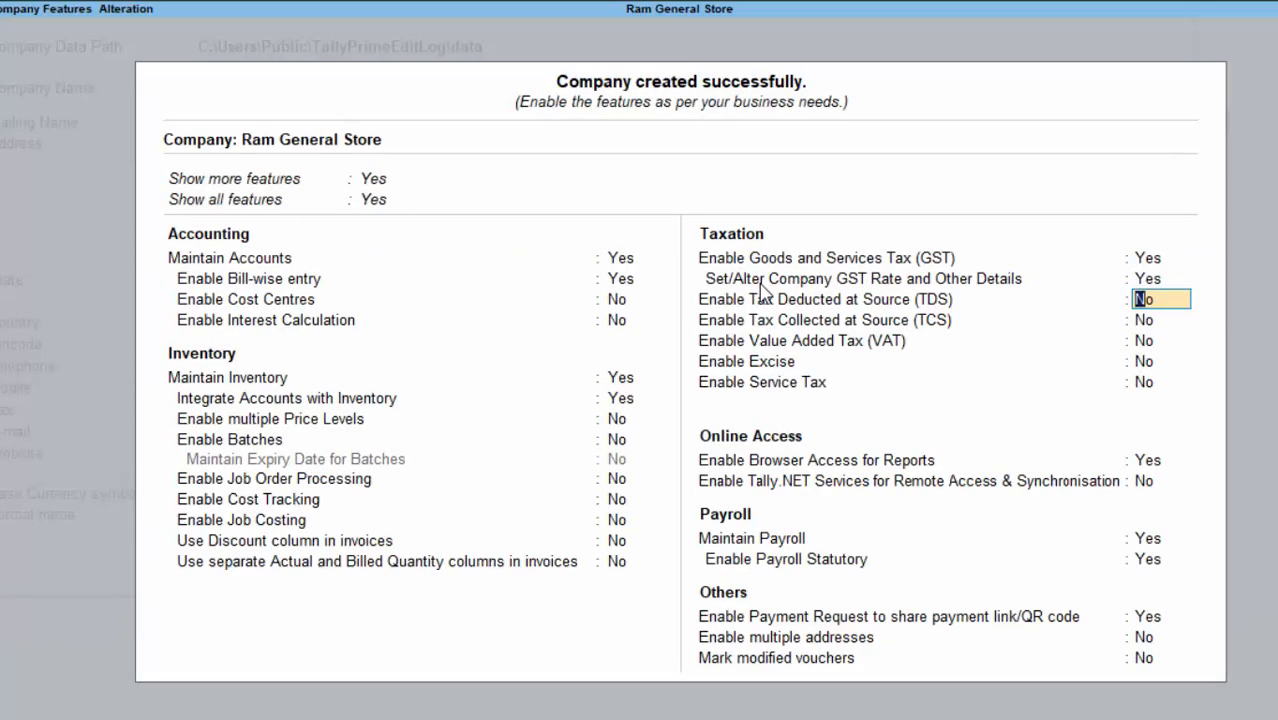
Step: Move past the TCS and access settings and set Maintain Payroll to No
key("Return")
key("Return")
key("Return")
key("Return")
key("Return")
key("Return")
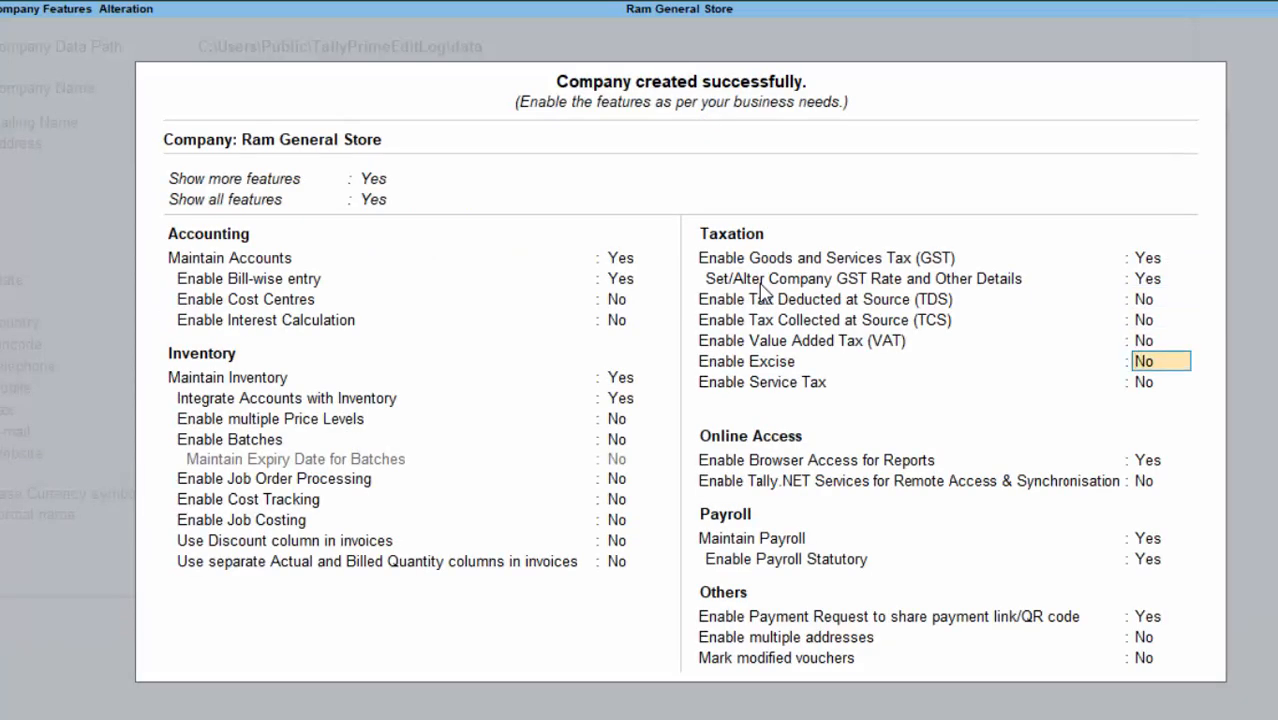
key("Return")
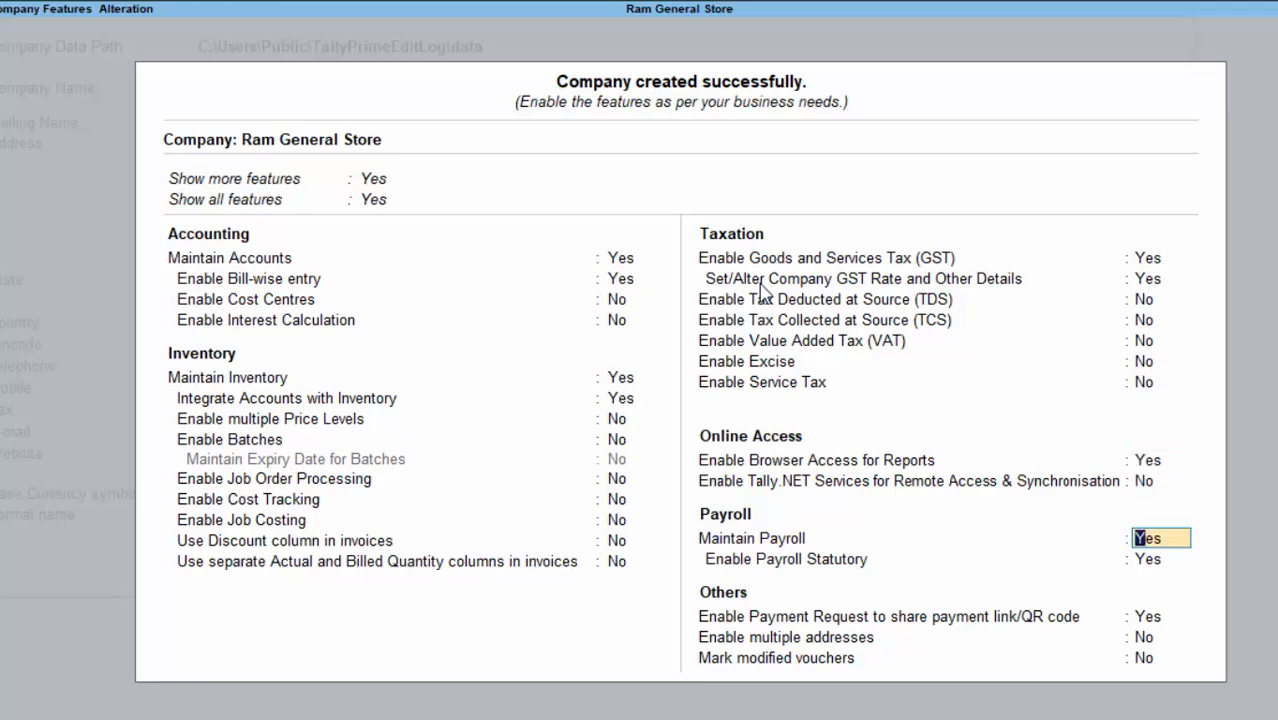
type("n")
key("Return")
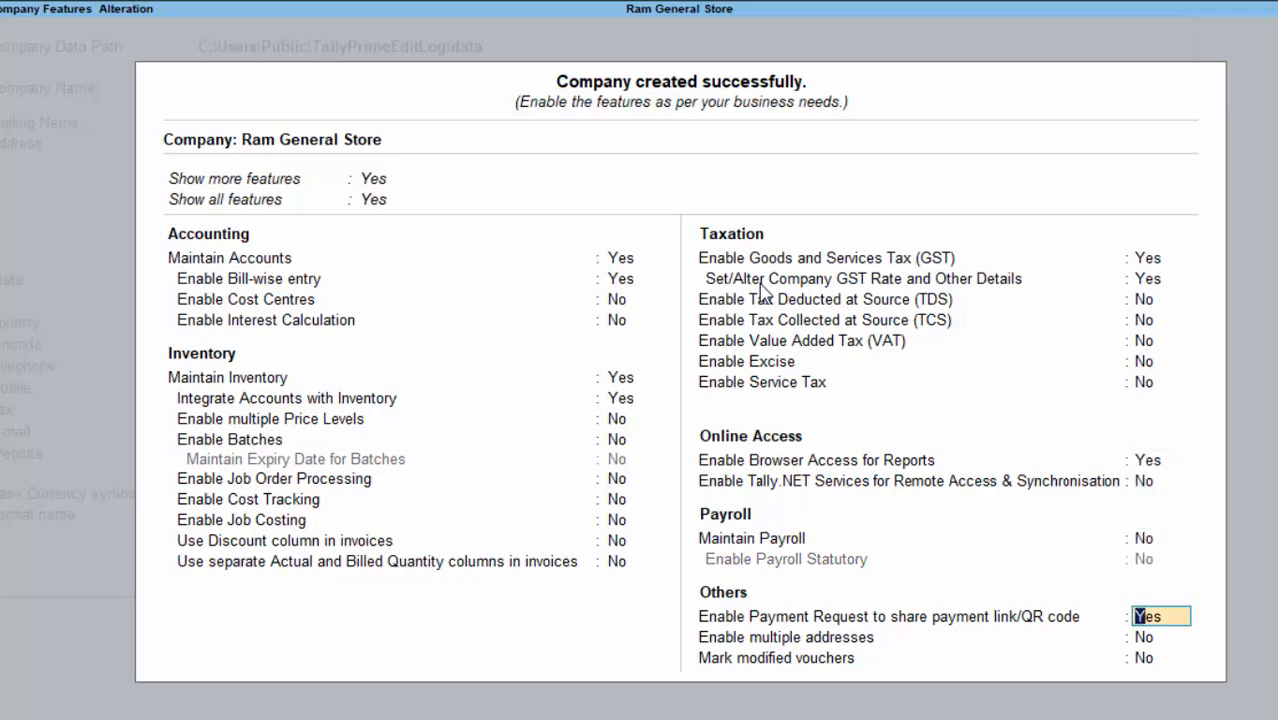
key("Return")
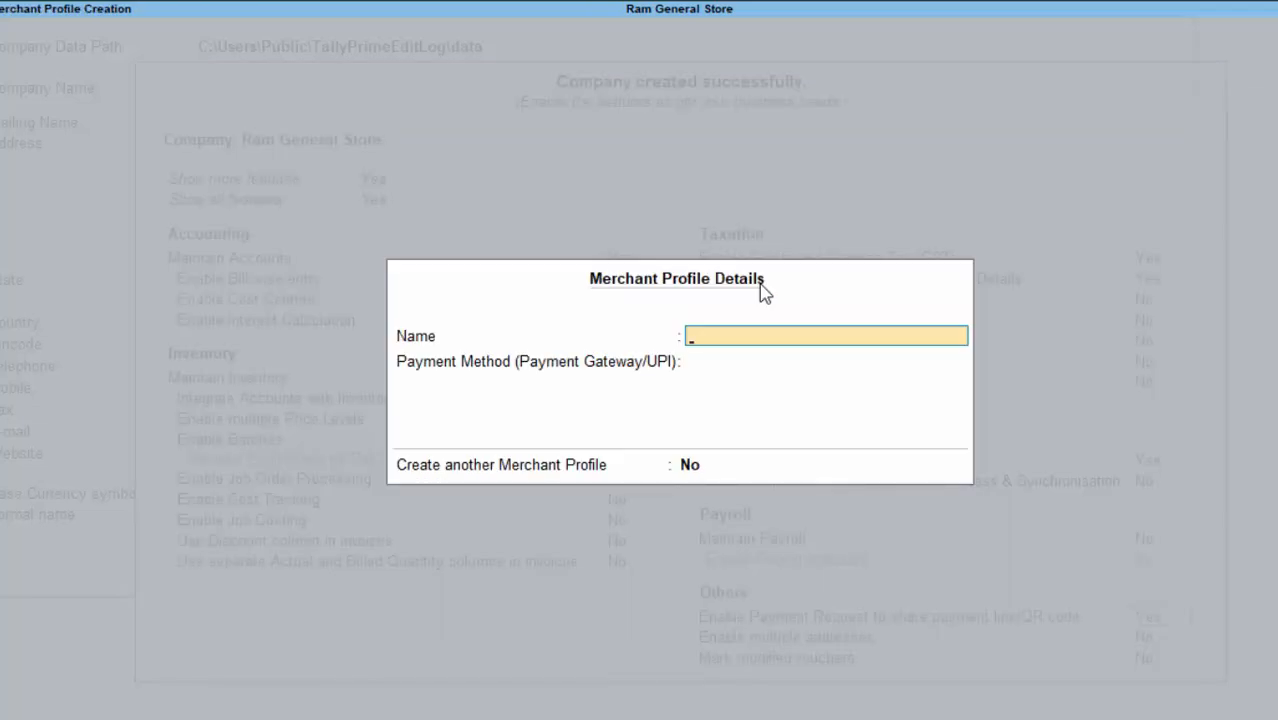
Step: Enter the merchant's name, choose UPI as the payment method, and enter the merchant's UPI ID
type("Suraj")
key("Return")
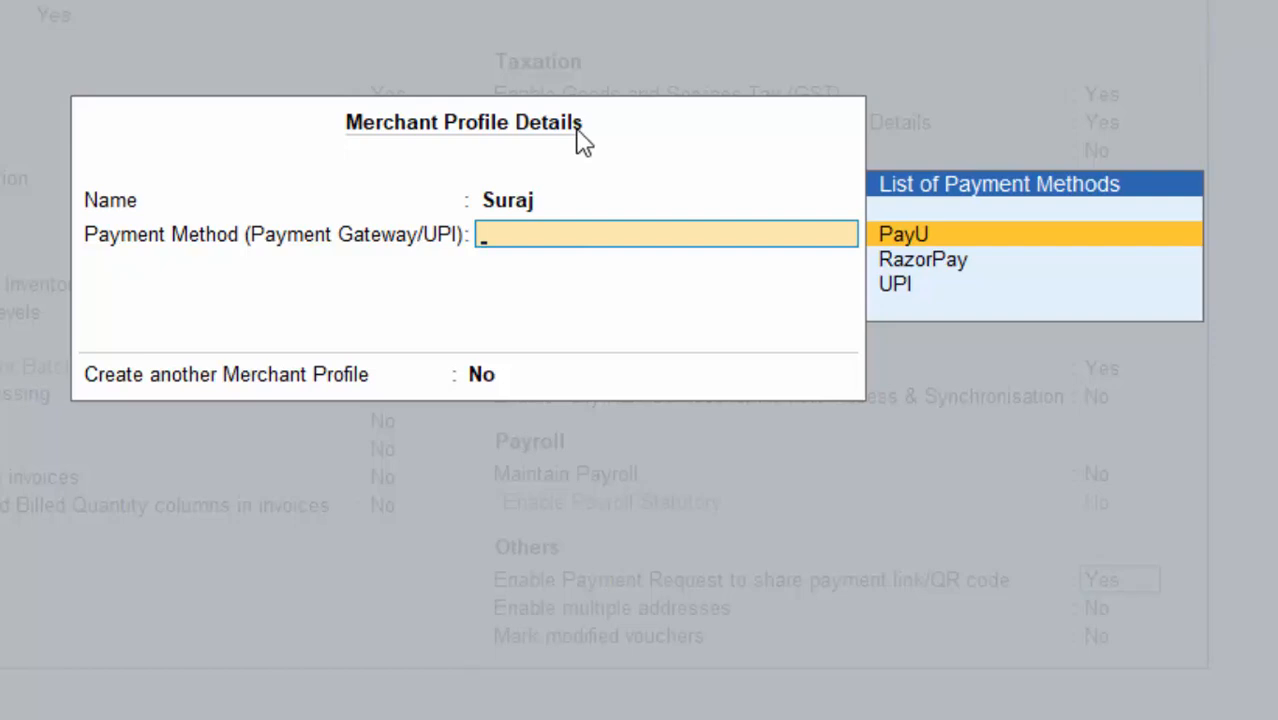
key("Down")
key("Down")
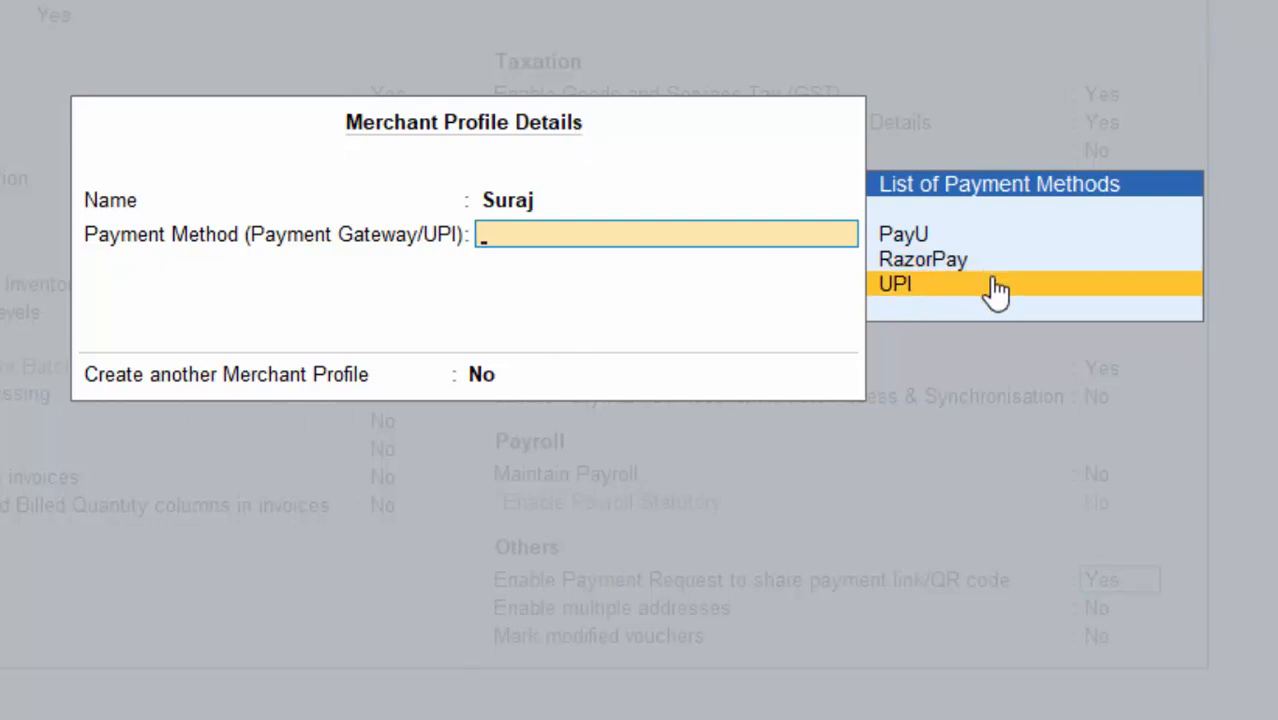
key("Return")
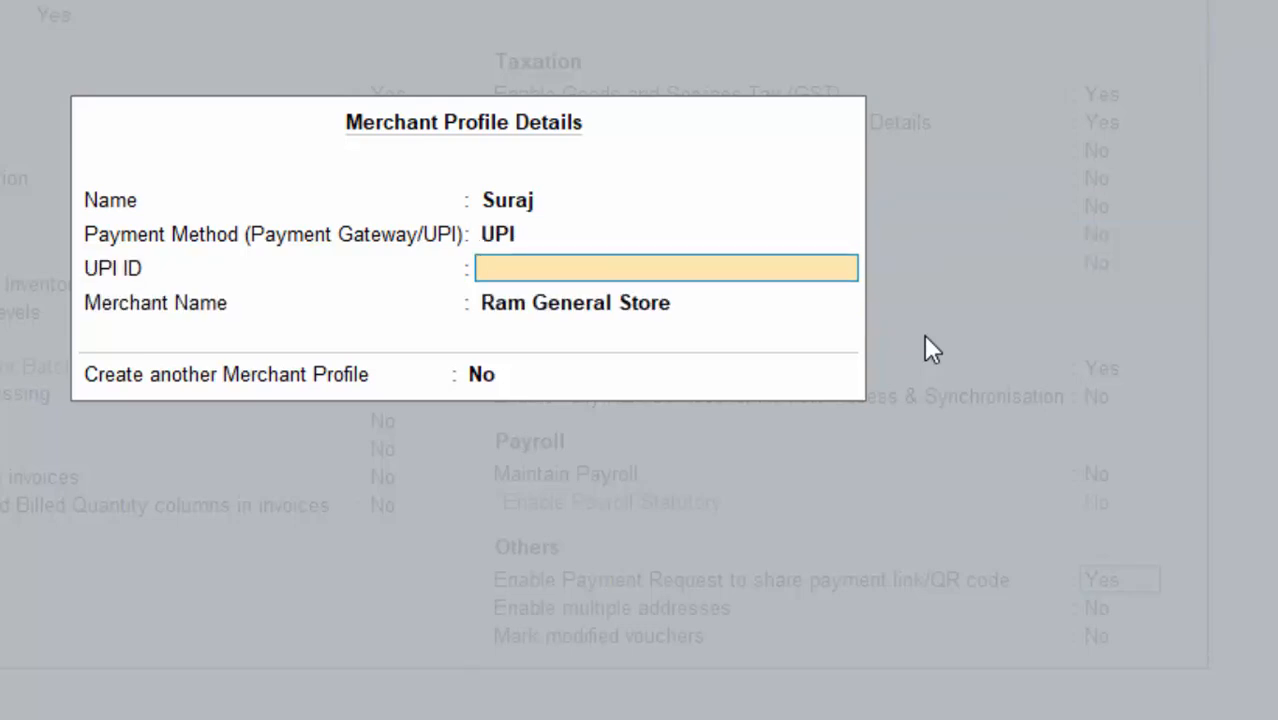
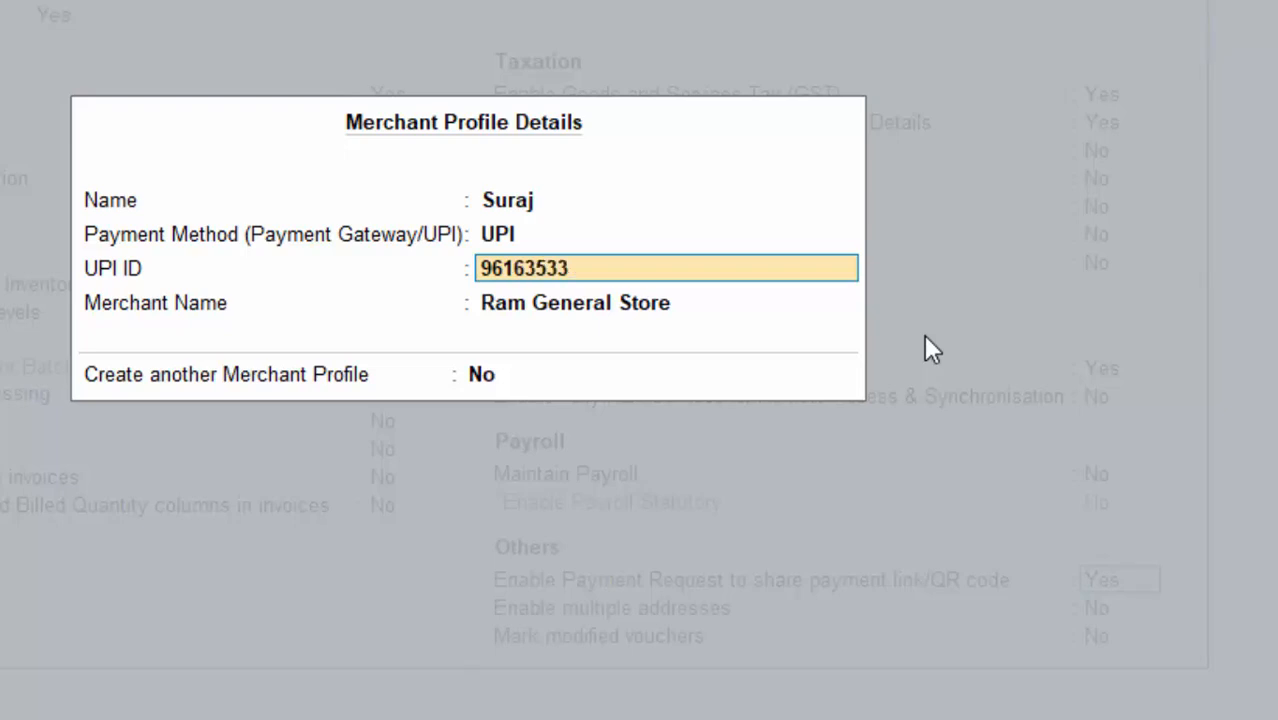
key("Return")
Step: Accept the UPI merchant profile and finish the company features
key("Return")
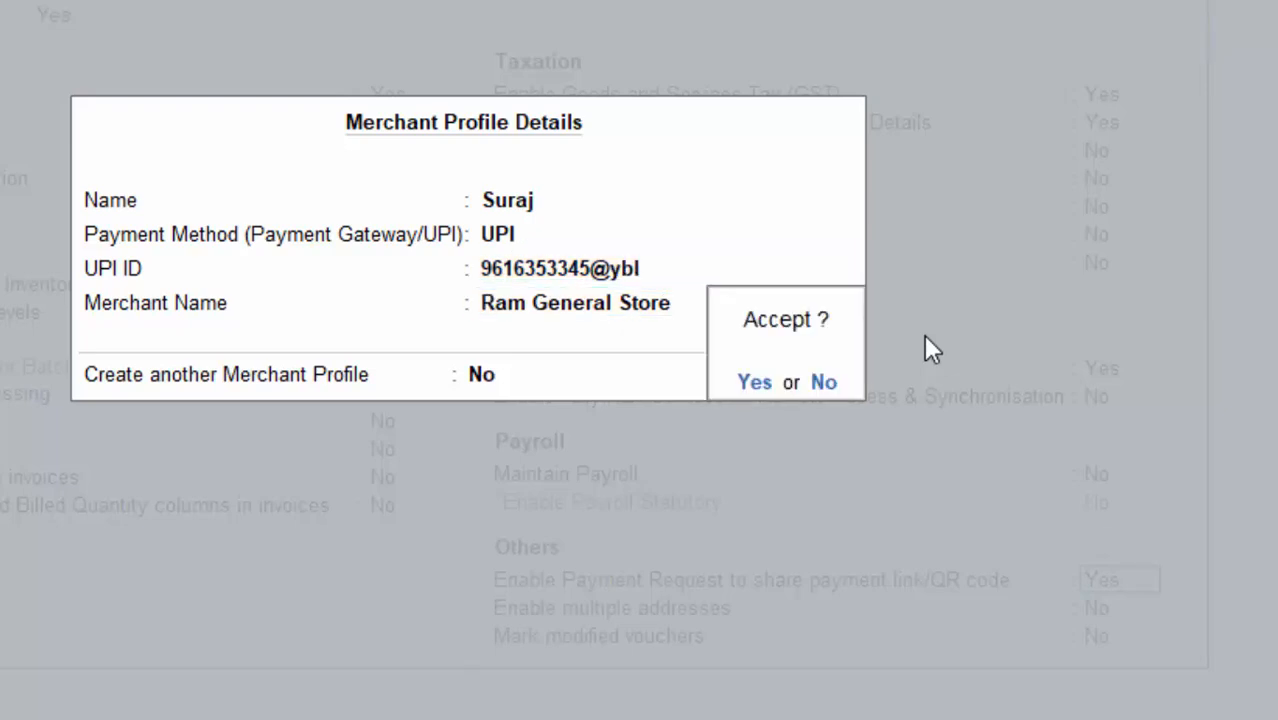
key("Return")
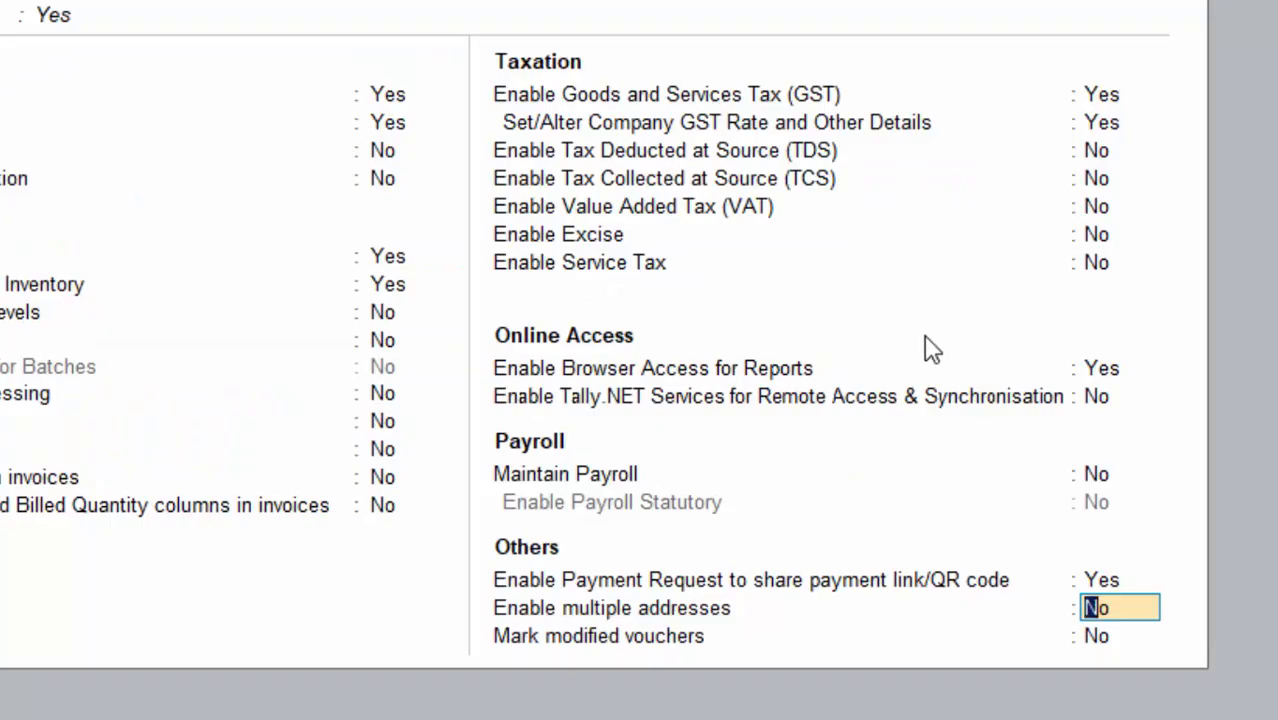
key("Return")
key("Return")
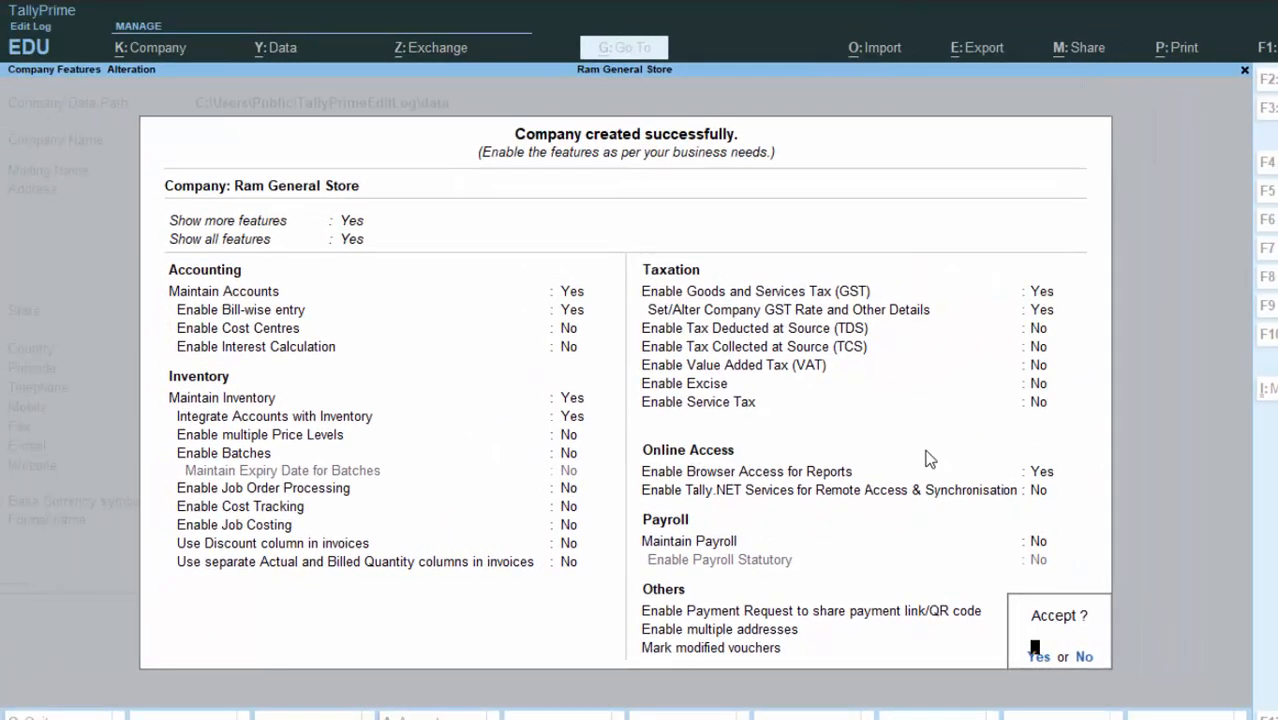
key("Return")
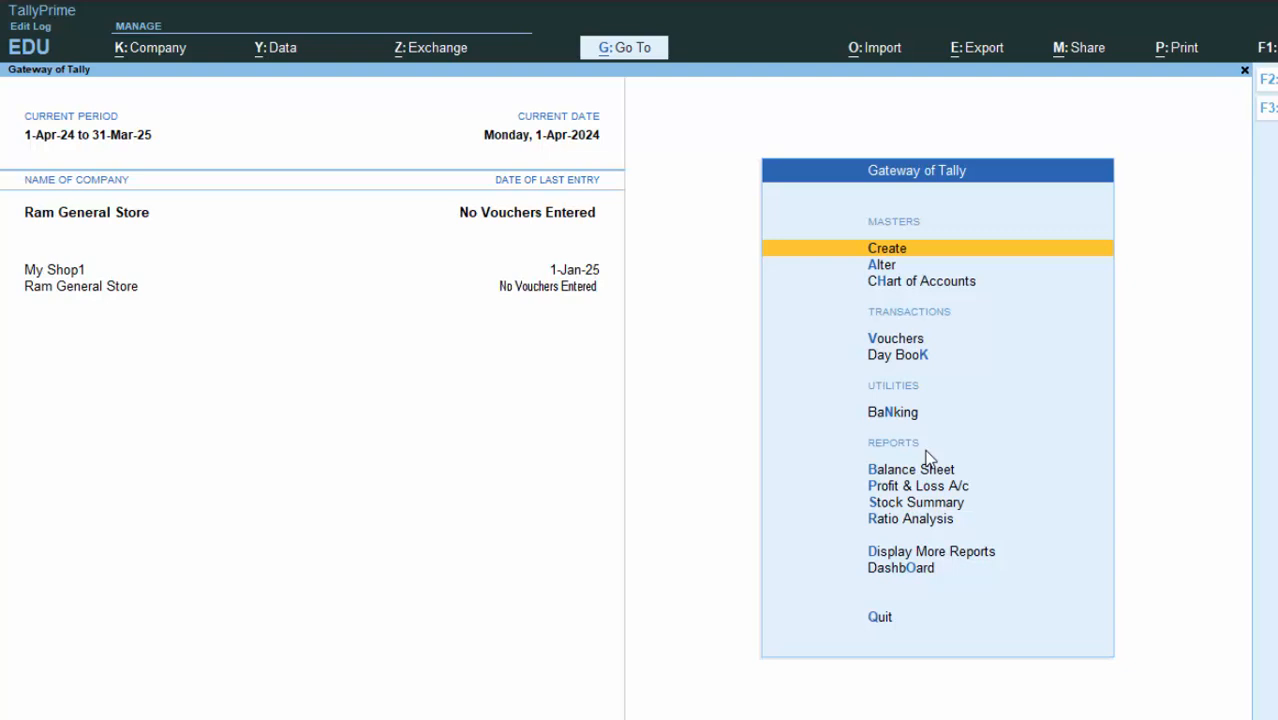
Step: Open voucher entry and switch the voucher type to Receipt
key("v")
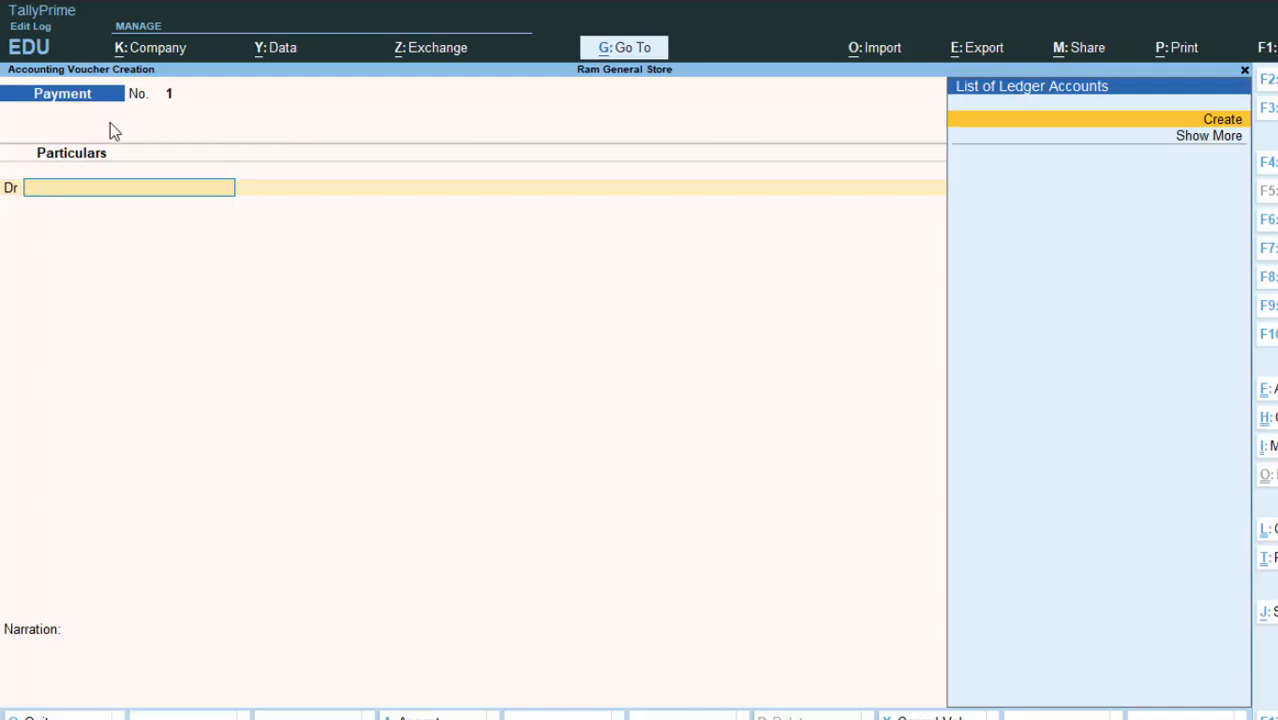
key("F6")
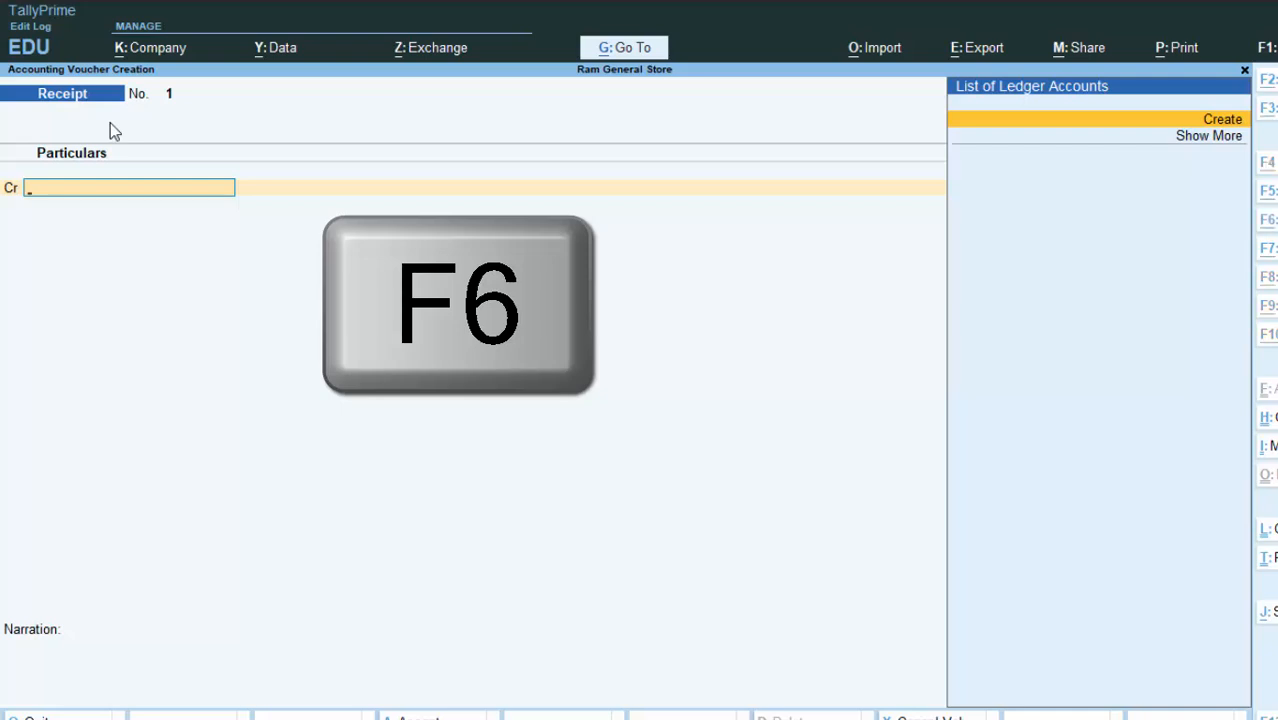
Step: Create a new ledger named Capital A/c with default details
key("Return")
type("Capital")
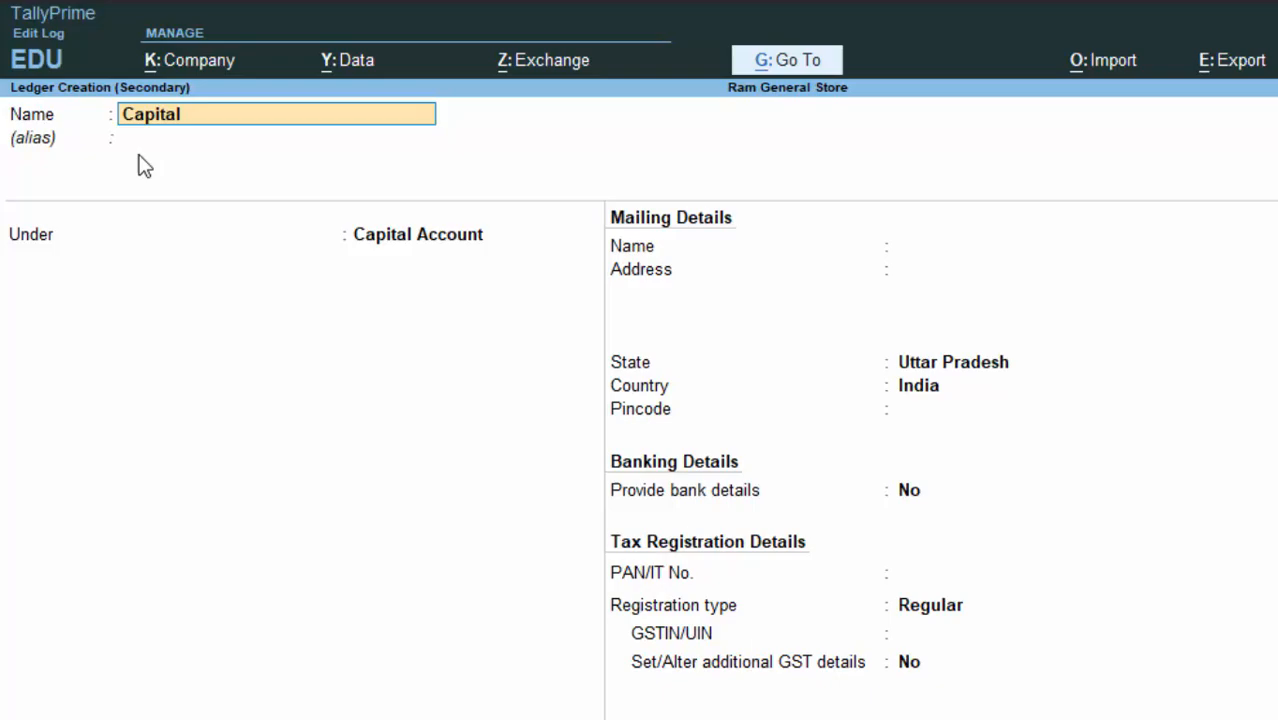
type("a/c")
key("Return")
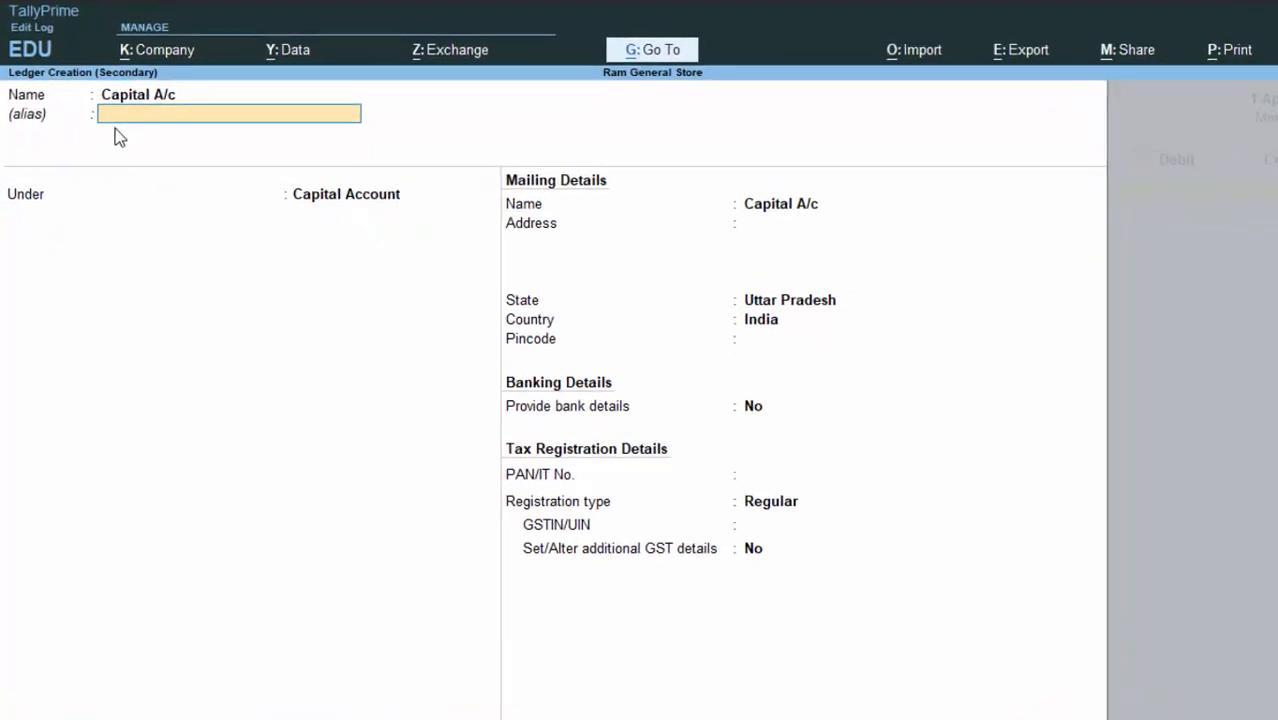
key("Return")
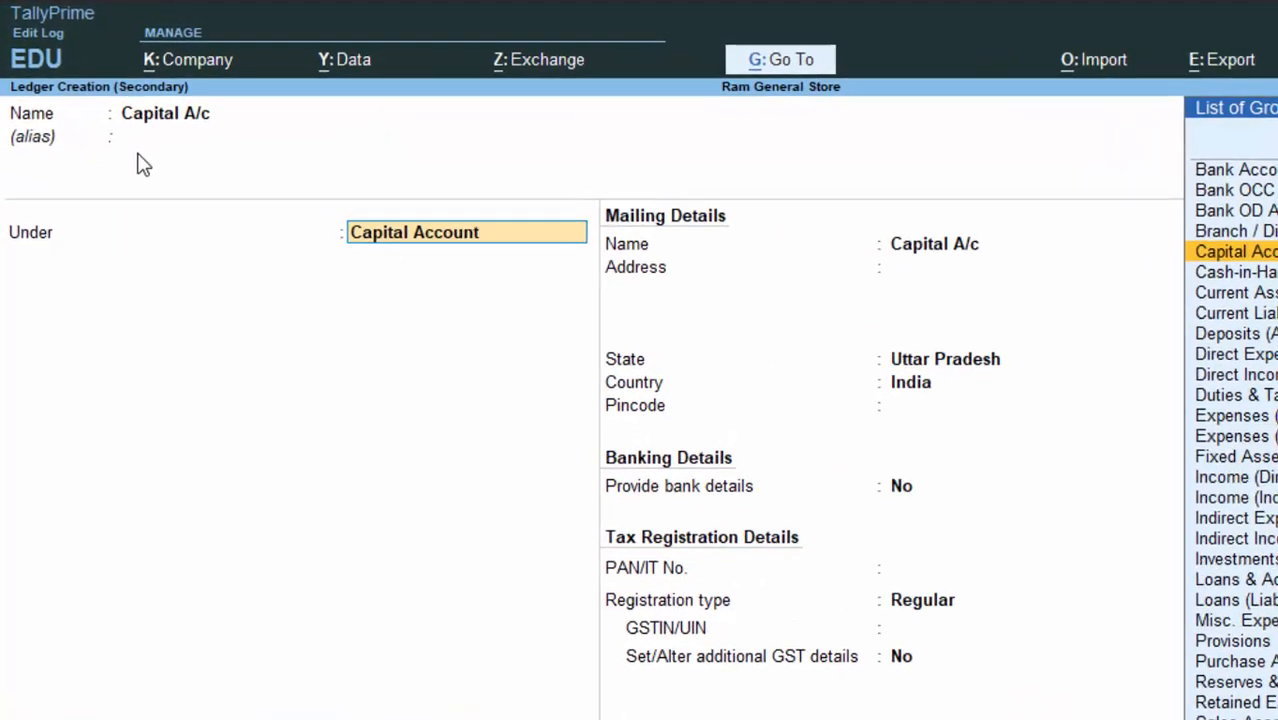
key("Return")
key("Return")
key("Return")
key("Return")
key("Return")
key("Return")
key("Return")
key("Return")
key("Return")
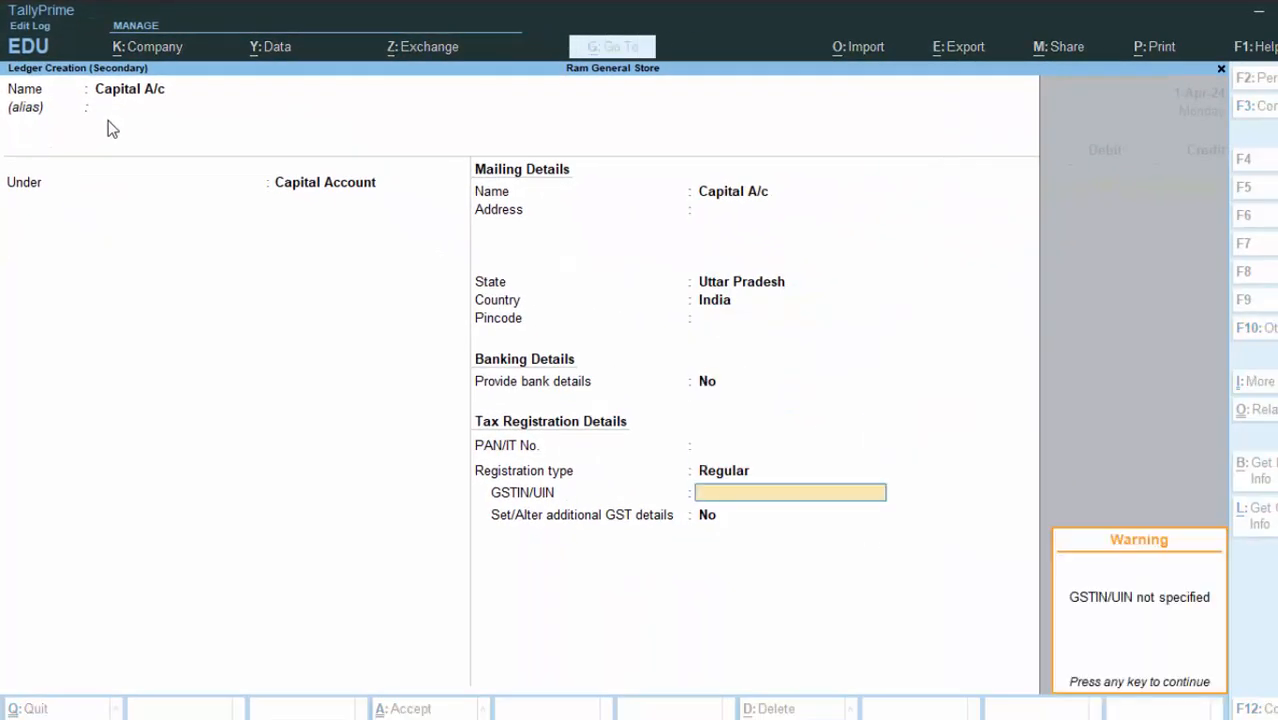
key("Return")
key("Return")
key("Return")
key("Return")
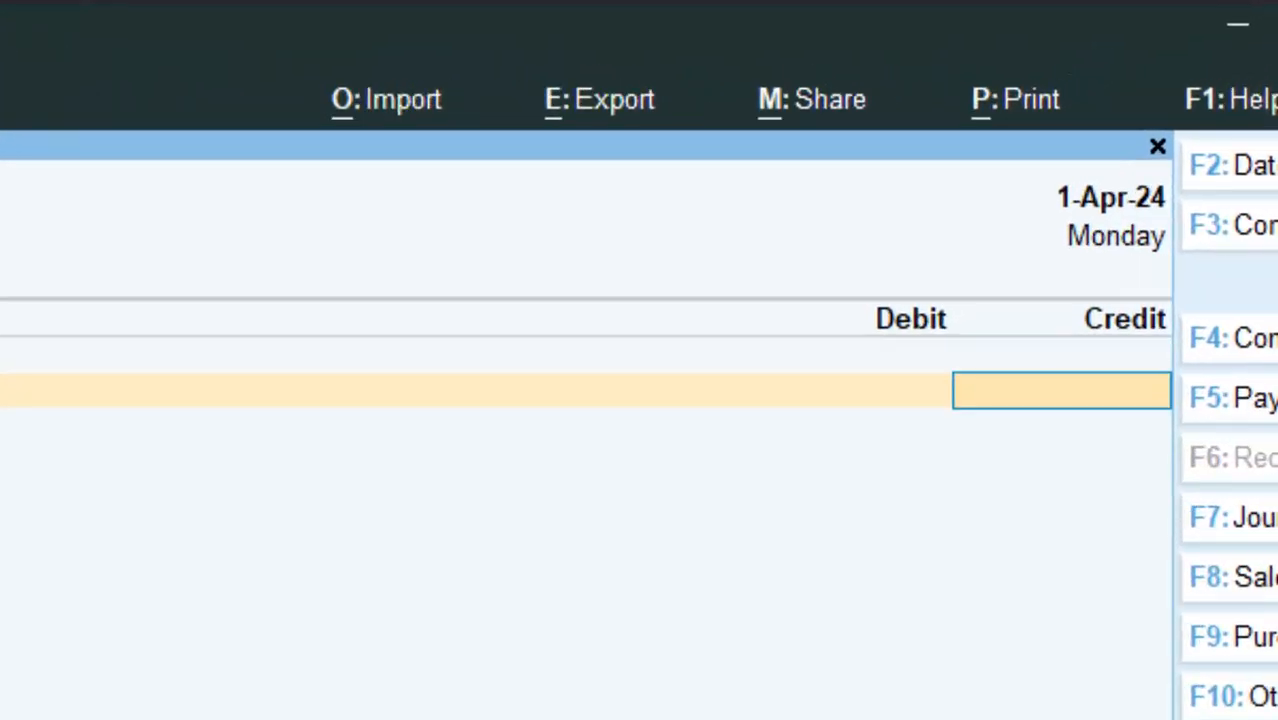
Step: Credit Capital A/c 8,00,000.00 and debit Cash the same amount, skipping narration
type("8")
type("0000")
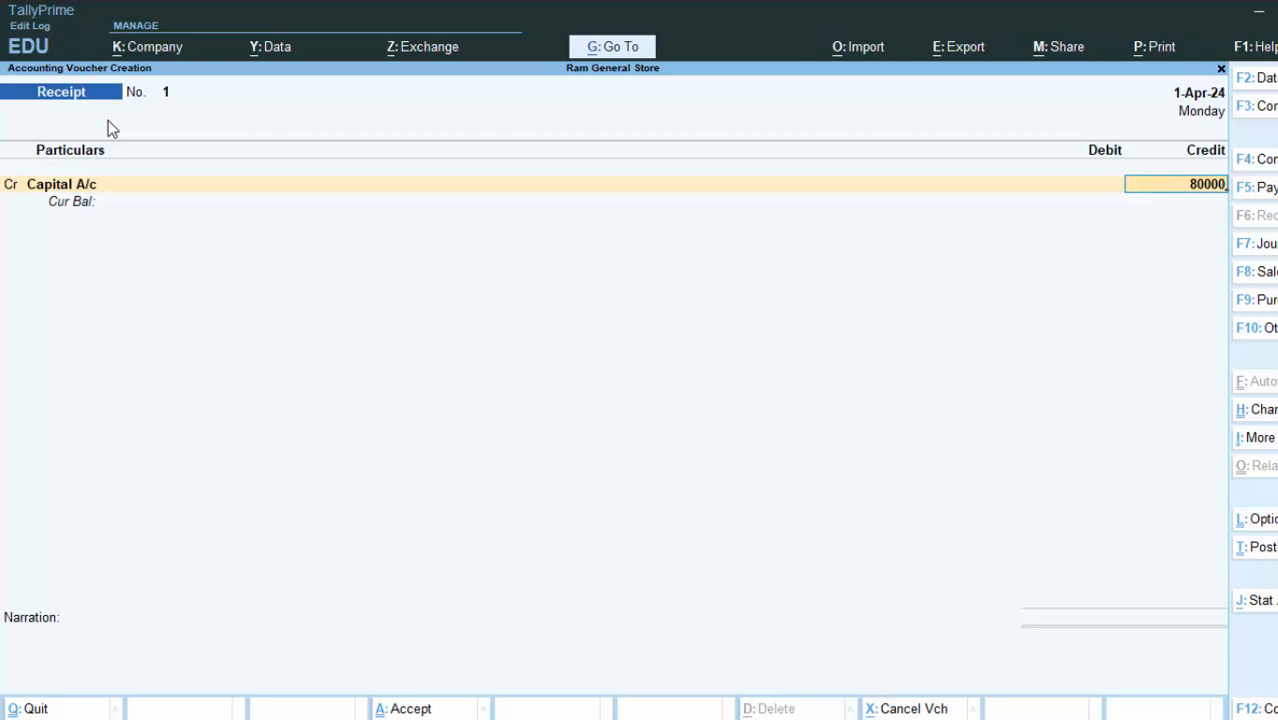
type("0")
key("Return")
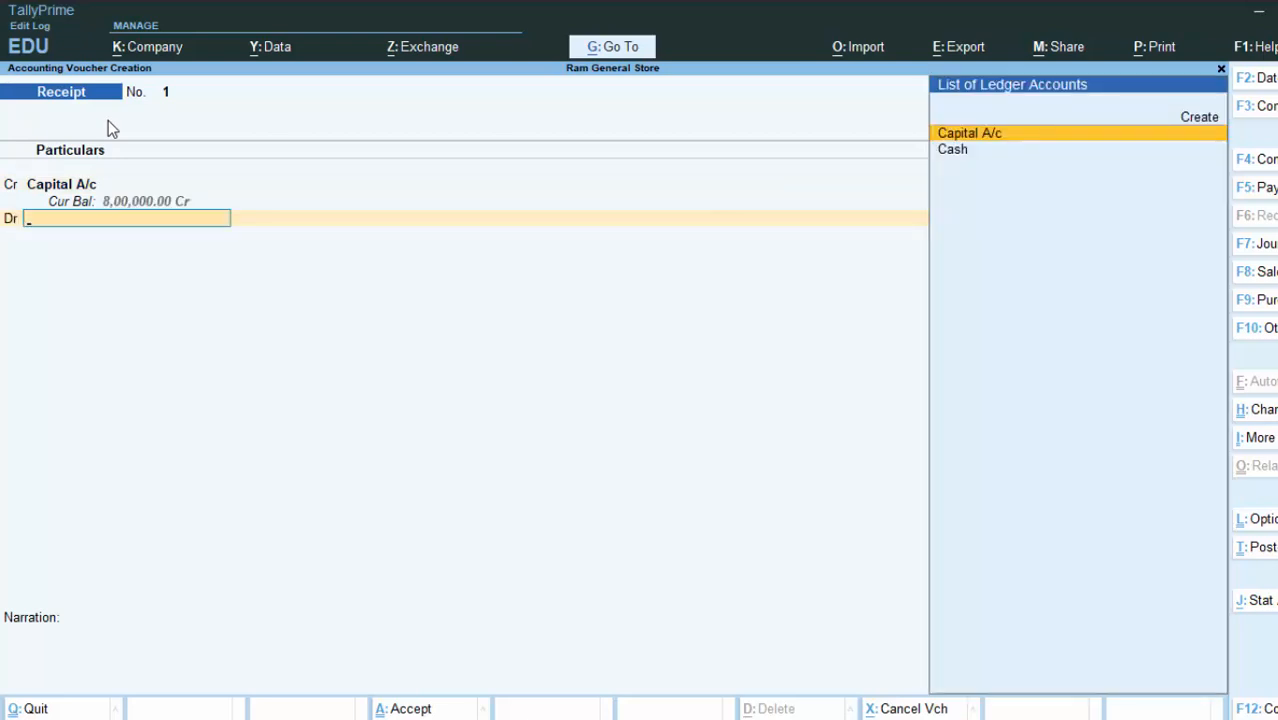
key("Down")
key("Return")
key("Return")
key("Return")
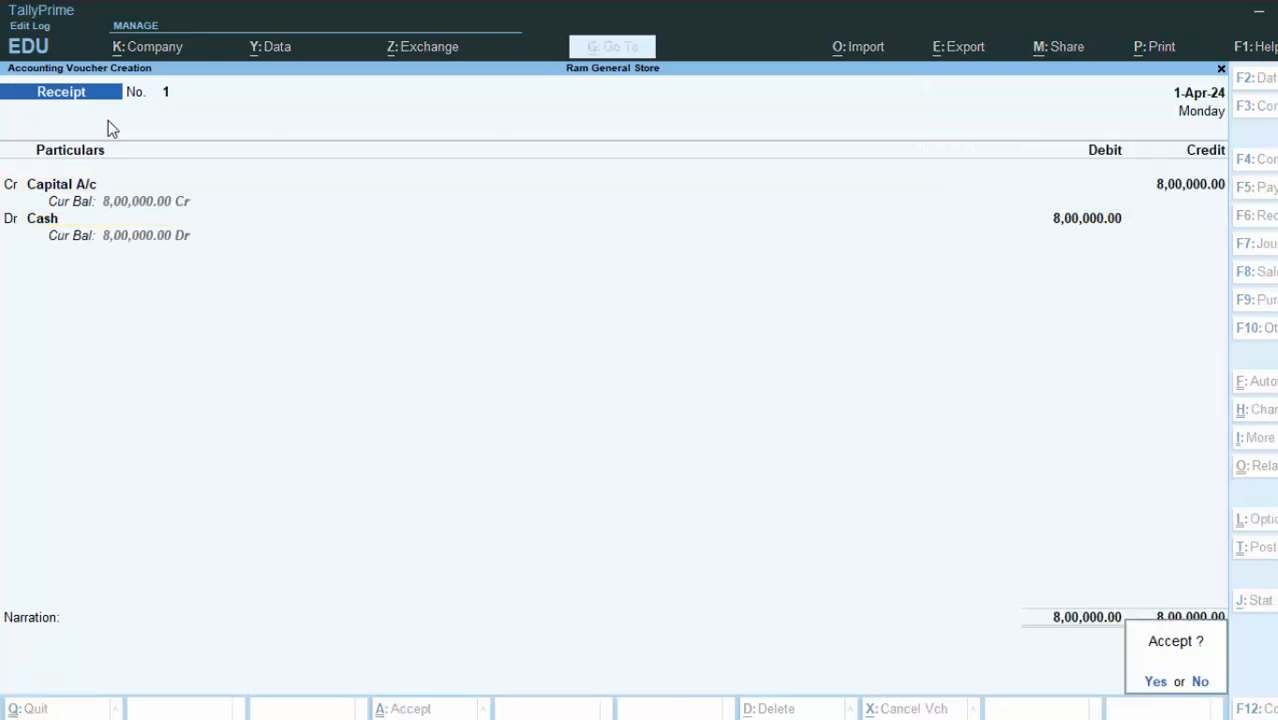
key("Return")
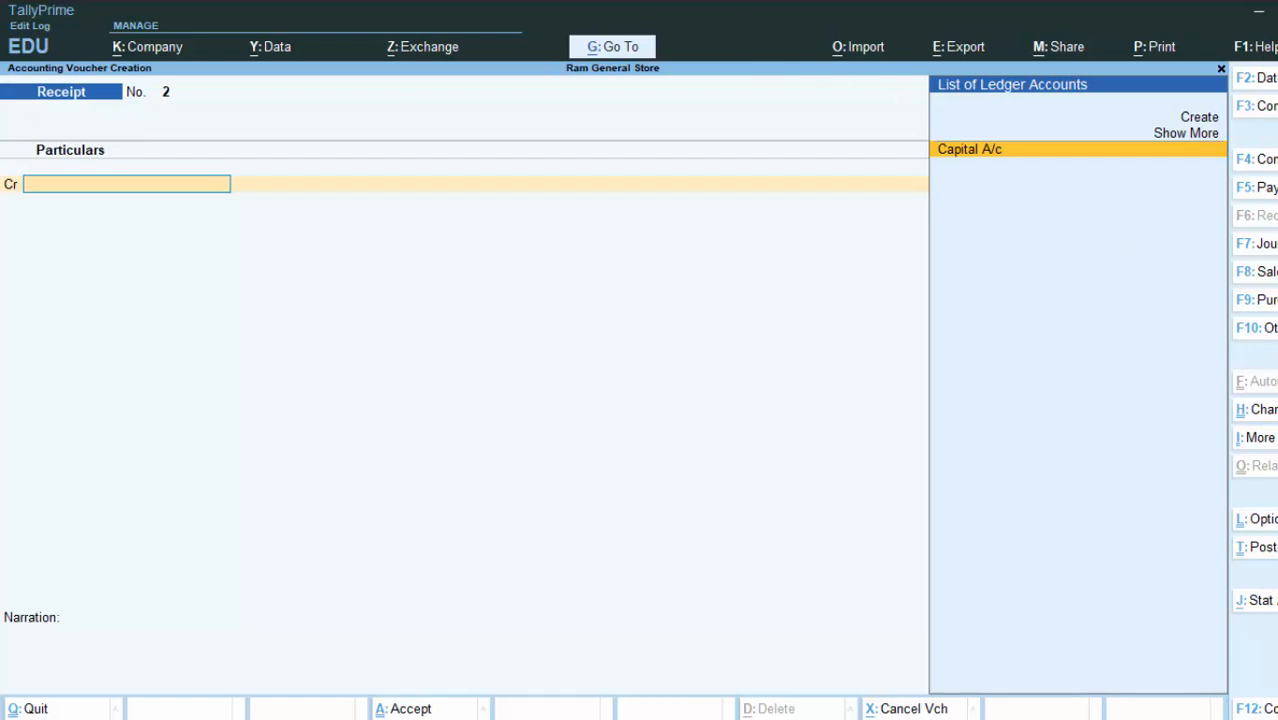
Step: Save the receipt and start a Purchase voucher with supplier invoice 75875 dated 1-Apr-24
key("F9")
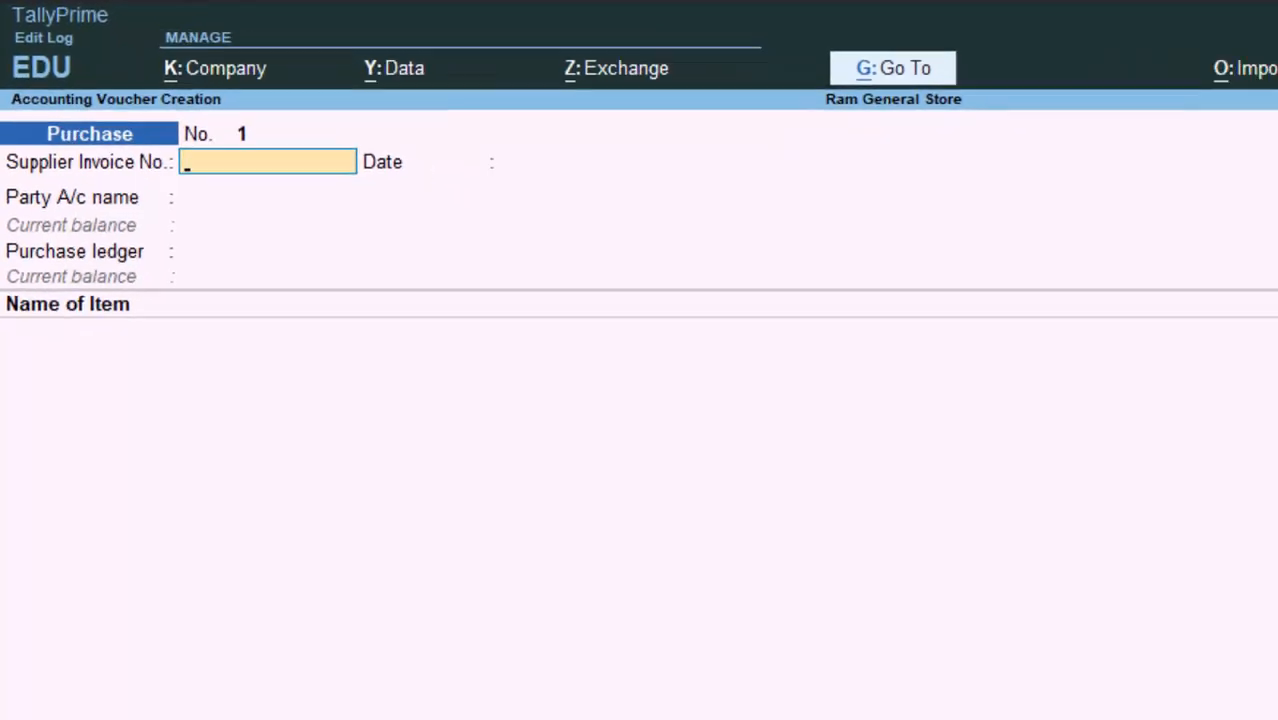
type("75875")
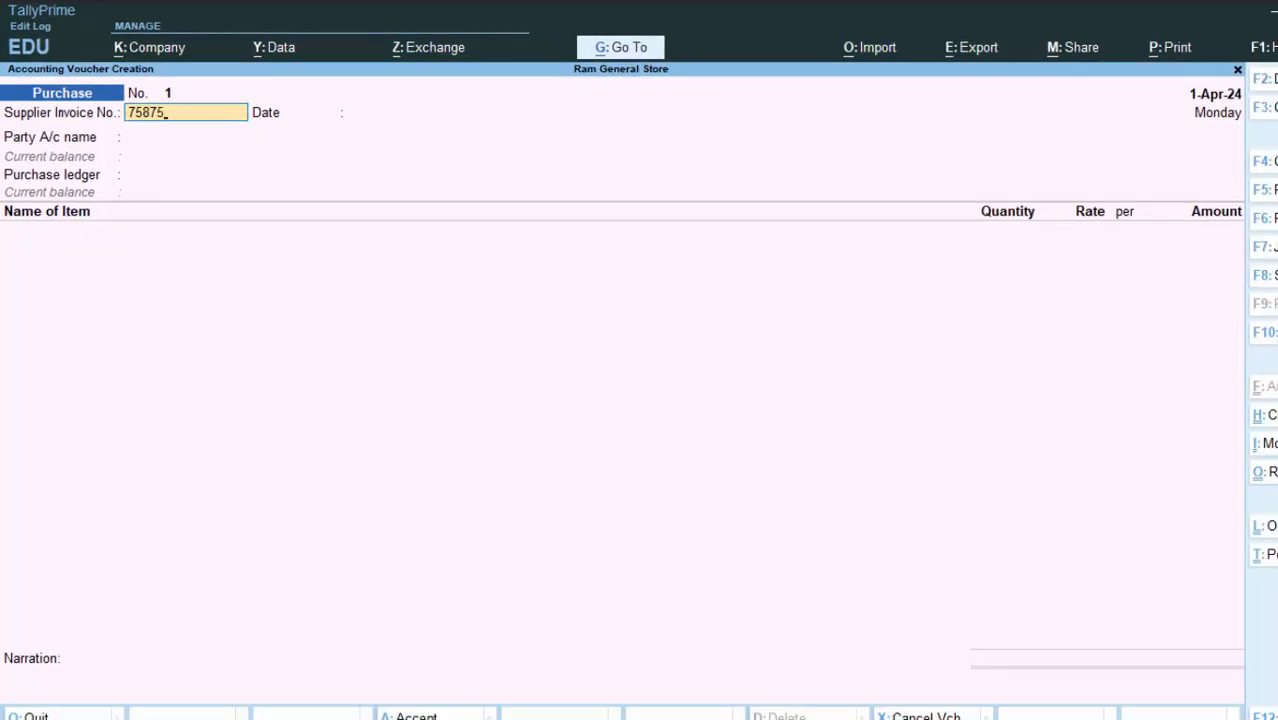
key("Return")
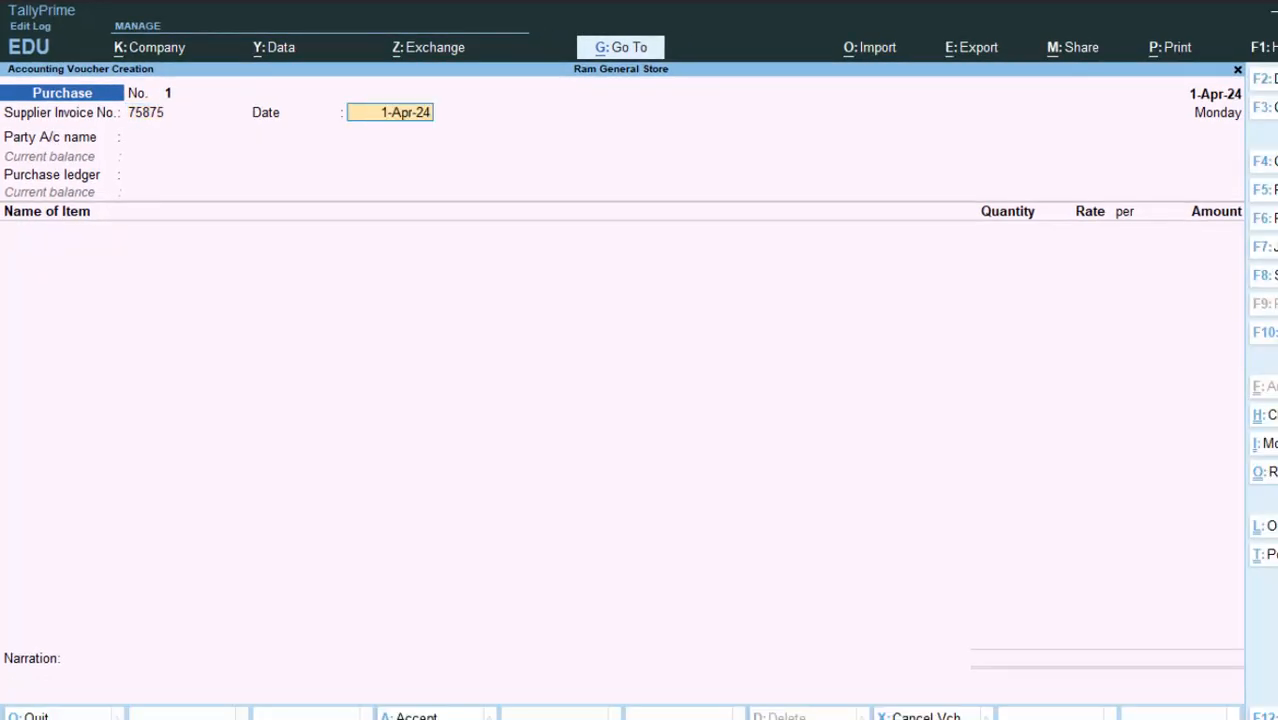
key("Return")
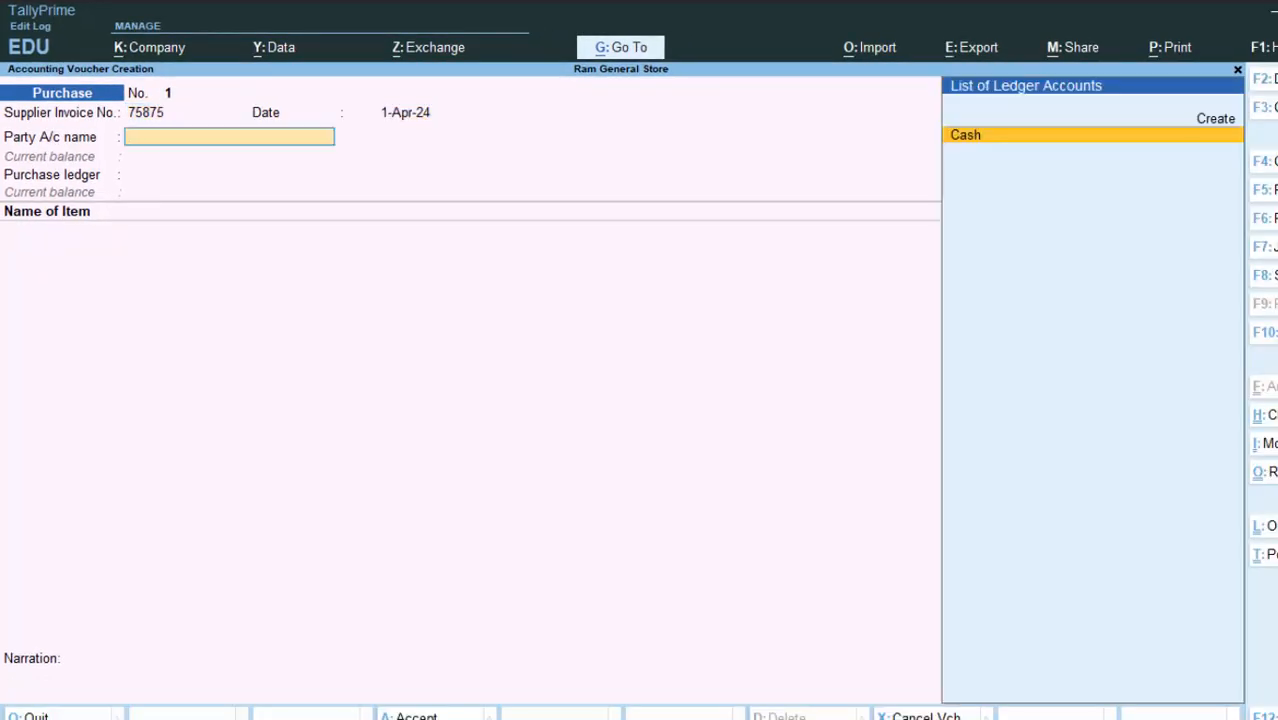
Step: Create a party ledger with the supplier's name under Sundry Creditors
key("alt+c")
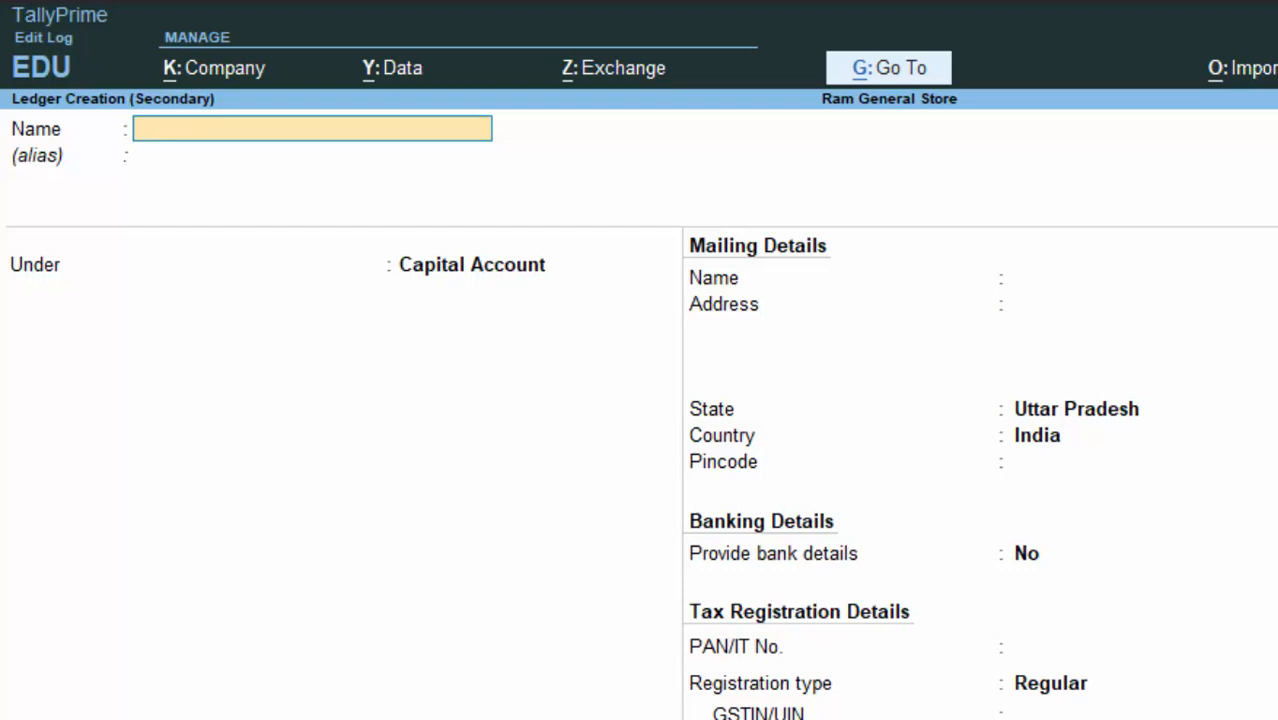
type("Ritesh")
key("Return")
key("Return")
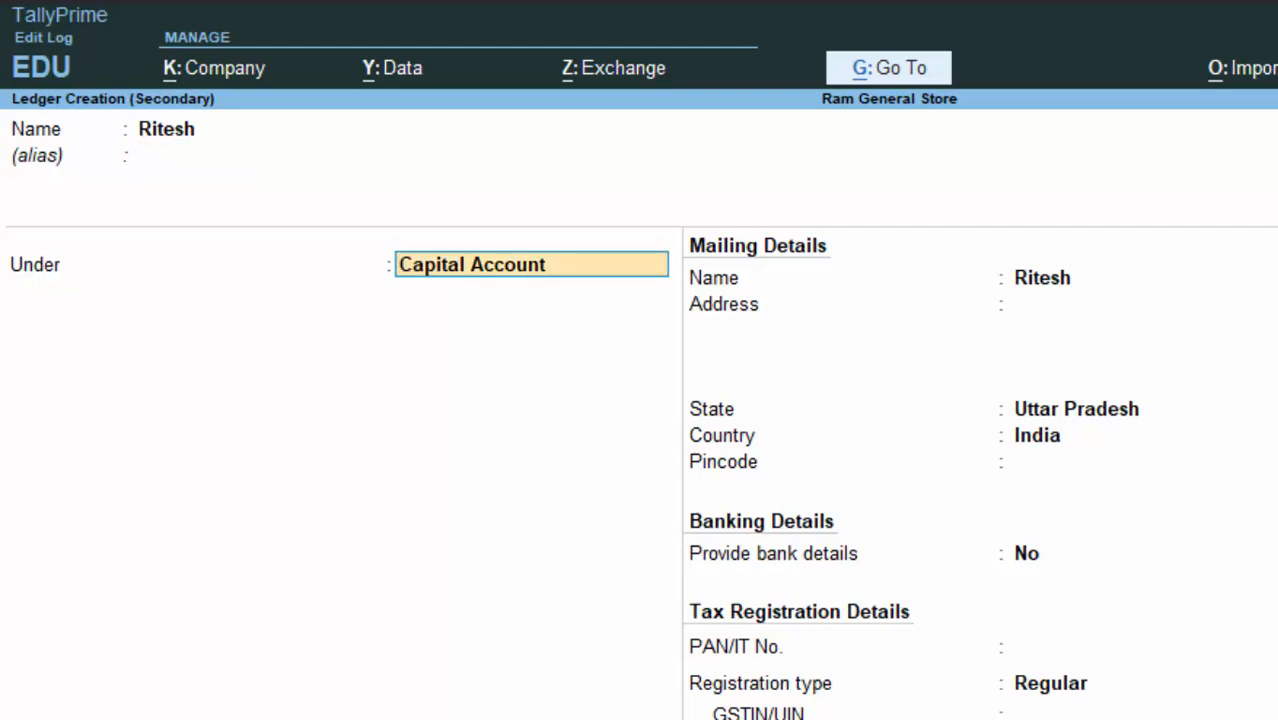
type("S")
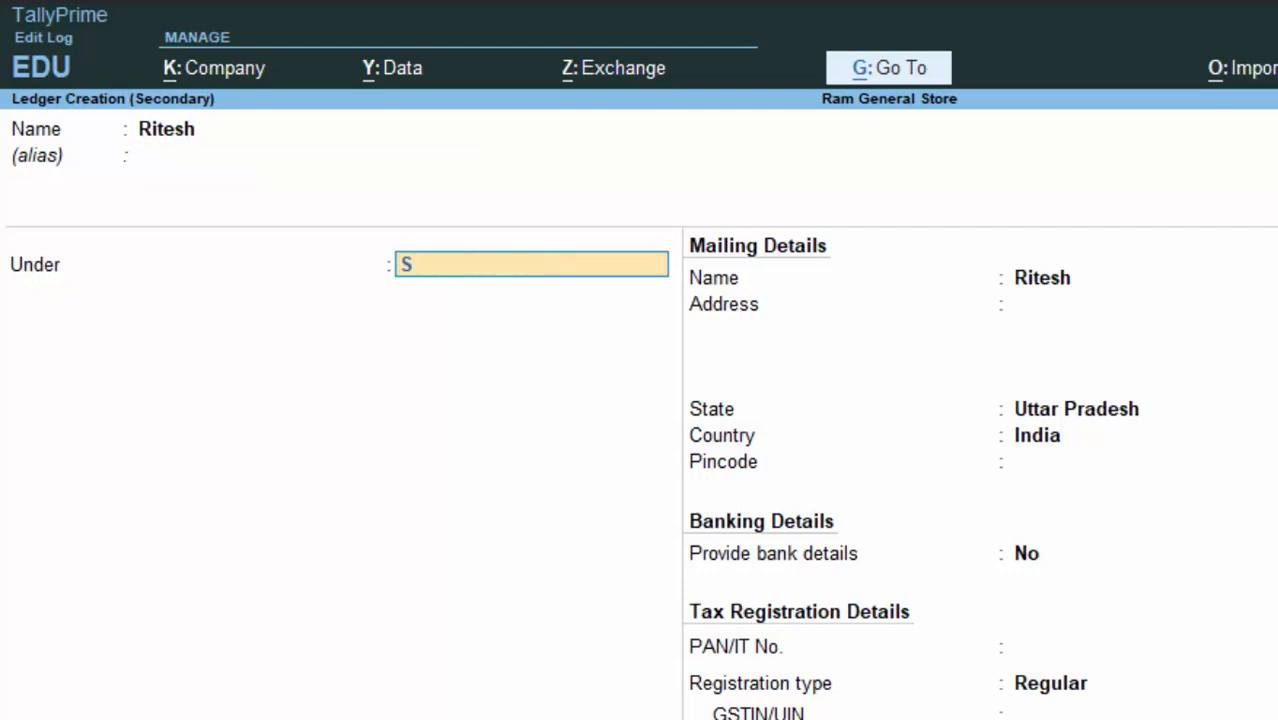
key("Down")
key("Down")
key("Down")
key("Return")
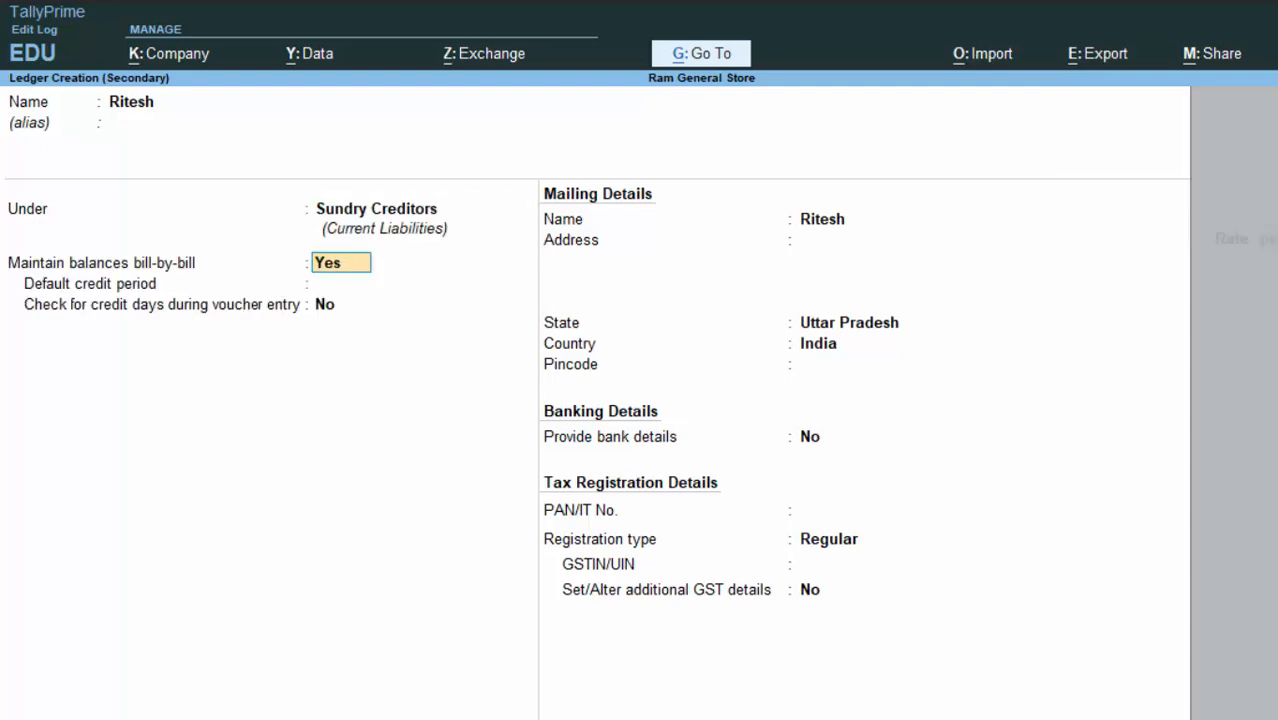
Step: Skip mailing details, keep Regular GST registration, save the ledger, and leave receipt details blank
key("Return")
key("Return")
key("Return")
key("Return")
key("Return")
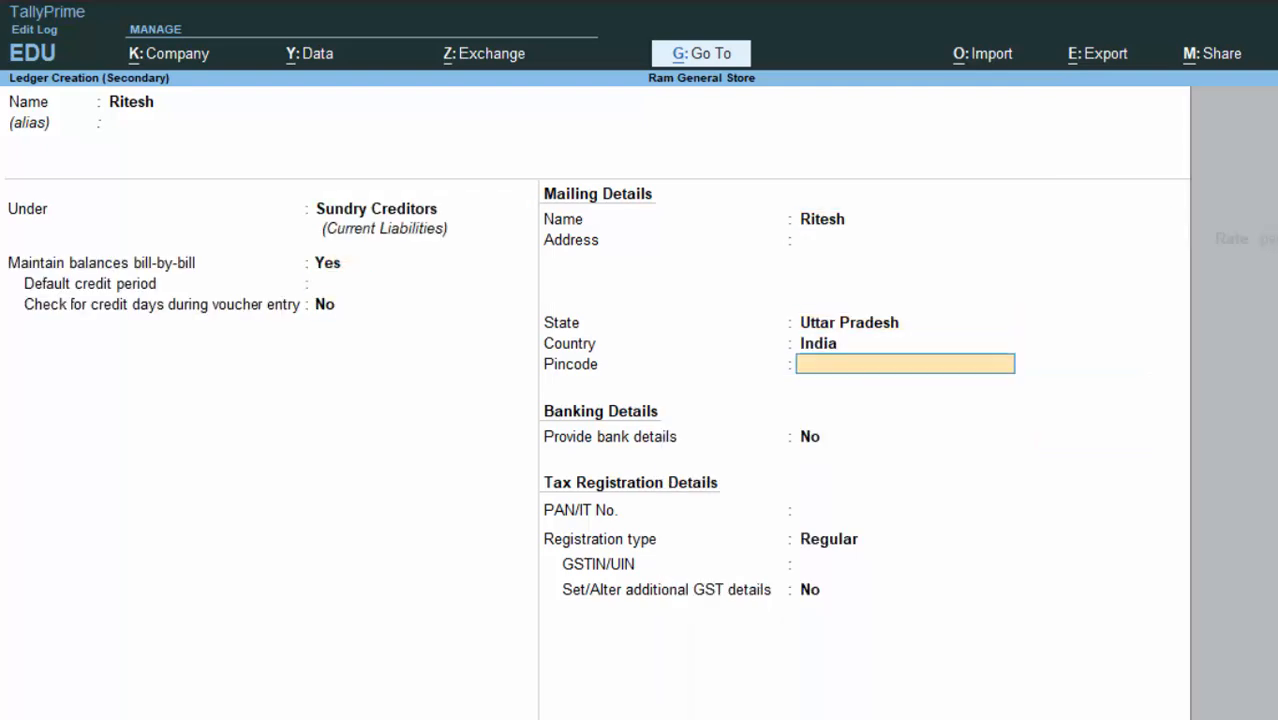
key("Return")
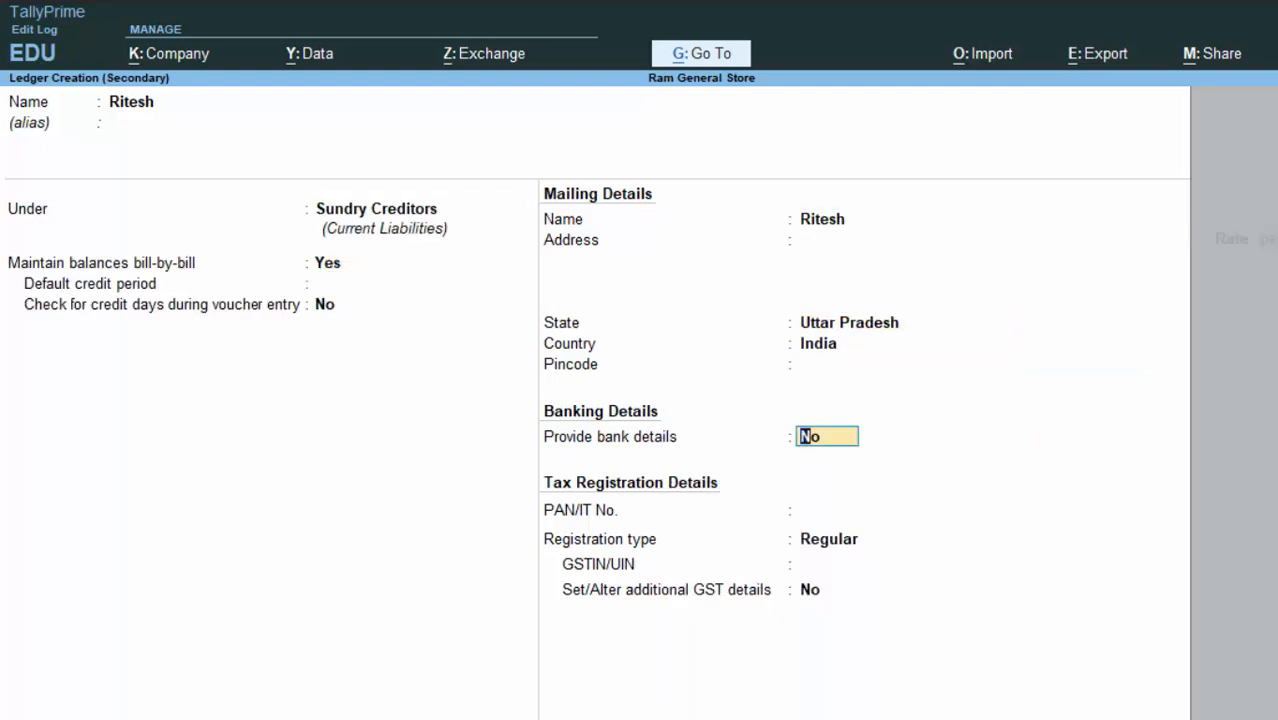
key("Return")
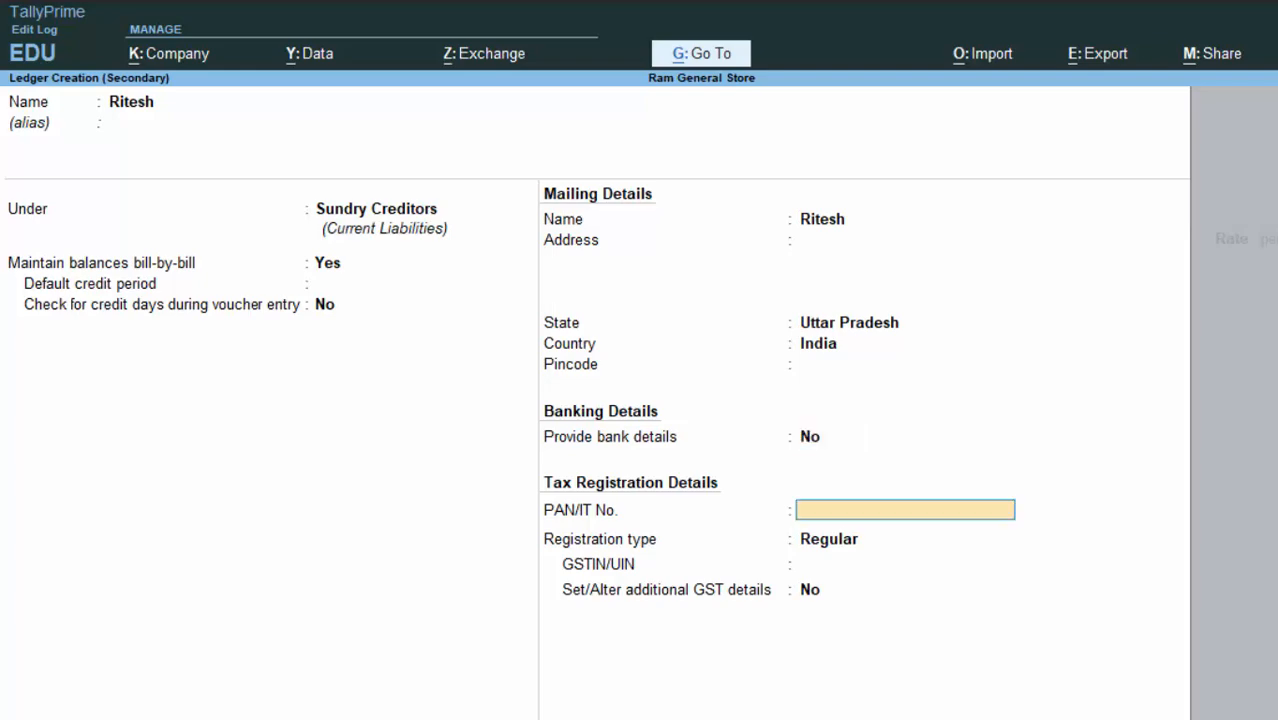
key("Return")
key("Return")
key("Return")
key("Return")
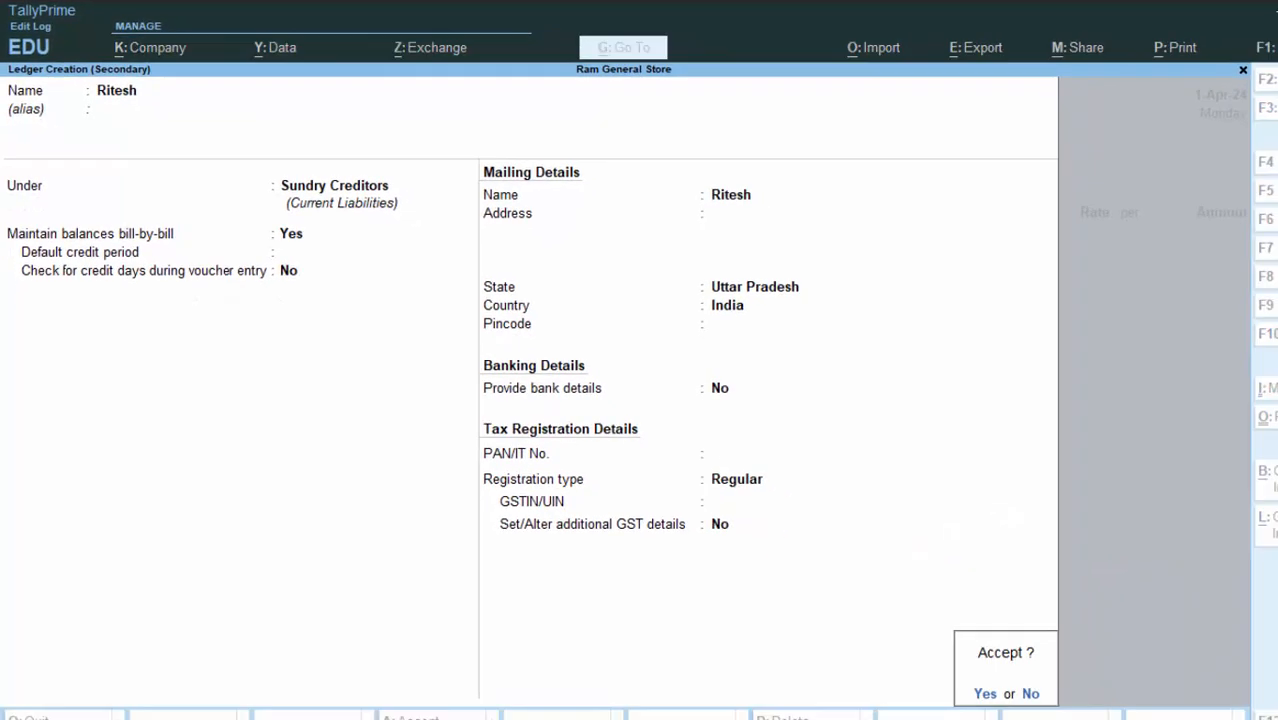
key("Return")
key("Return")
key("Return")
key("Return")
key("Return")
key("Return")
key("Return")
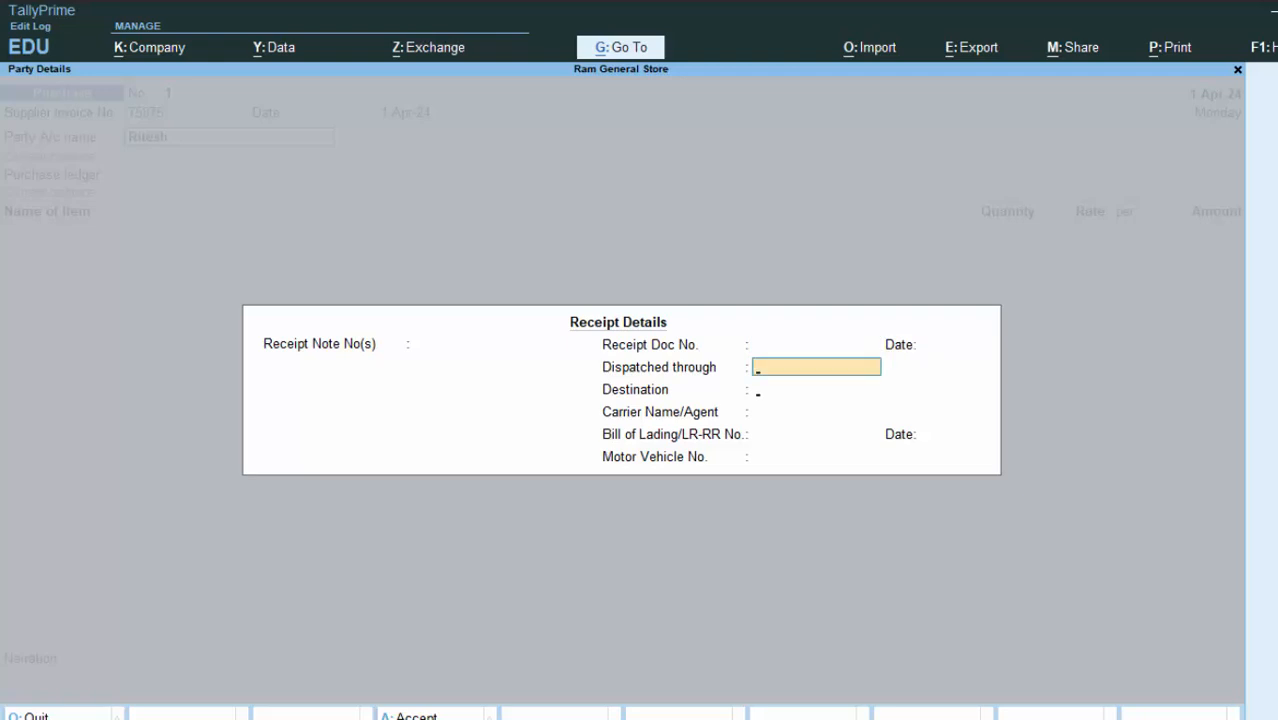
key("Return")
key("Return")
key("Return")
key("Return")
key("Return")
key("Return")
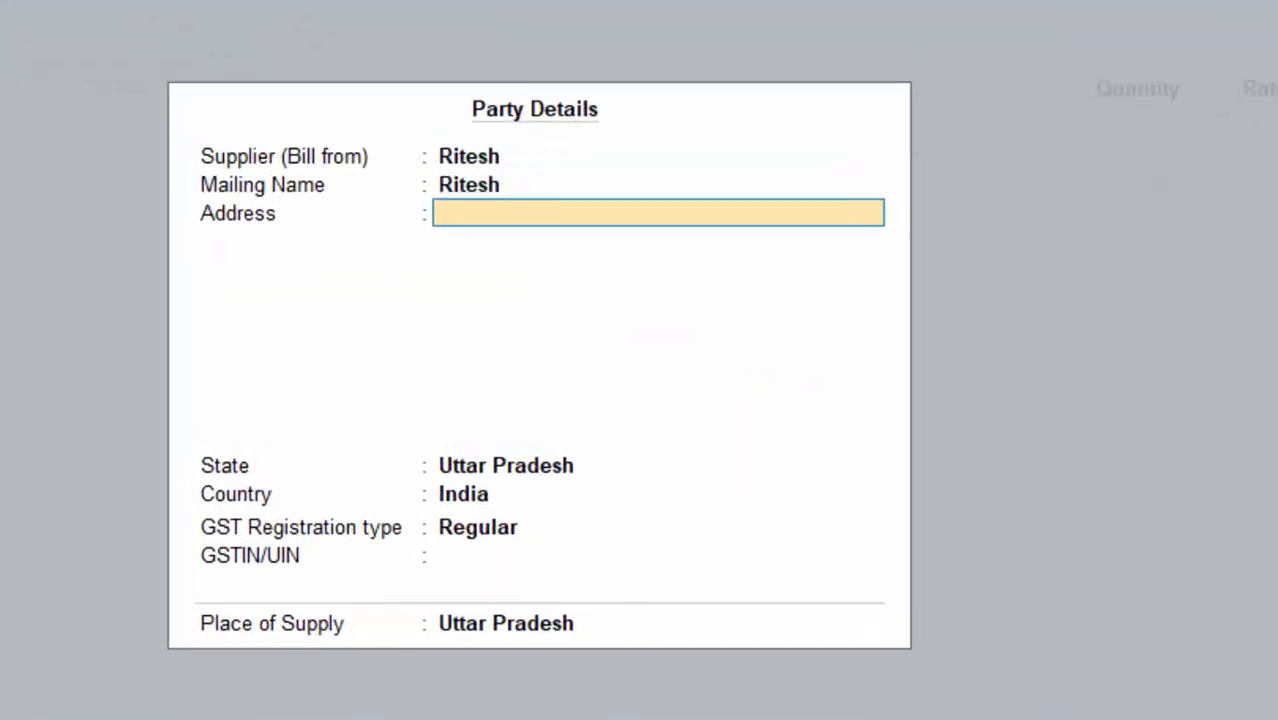
key("Return")
key("Return")
key("Return")
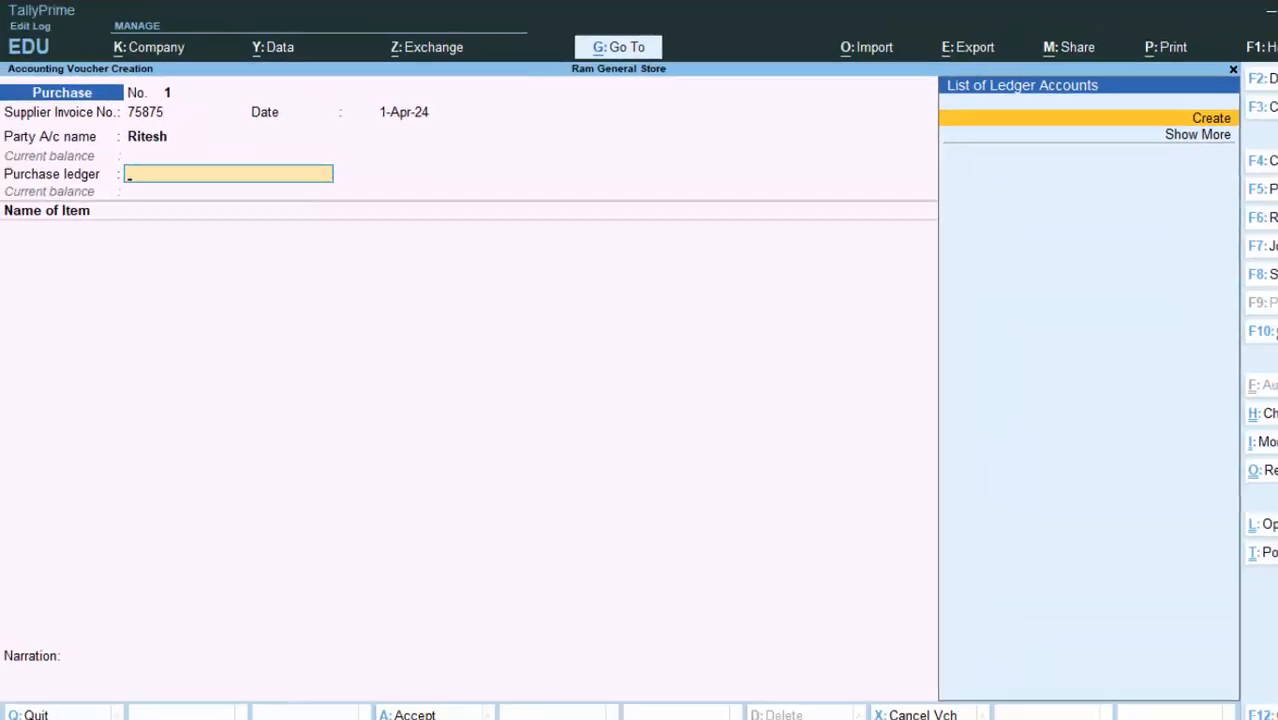
Step: Create ledger Purchase A/c under Purchase Accounts with default GST settings and save it
key("alt+c")
type("P")
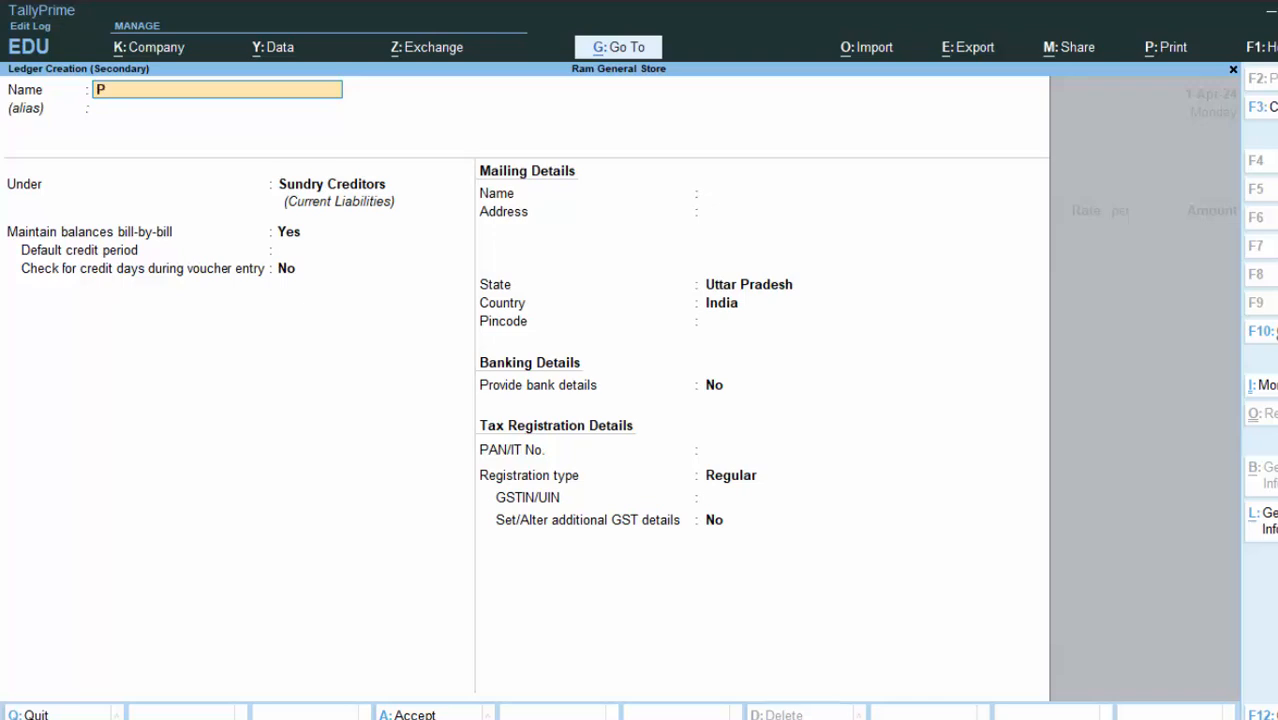
type("urchase a/c")
key("Return")
key("Return")
type("P")
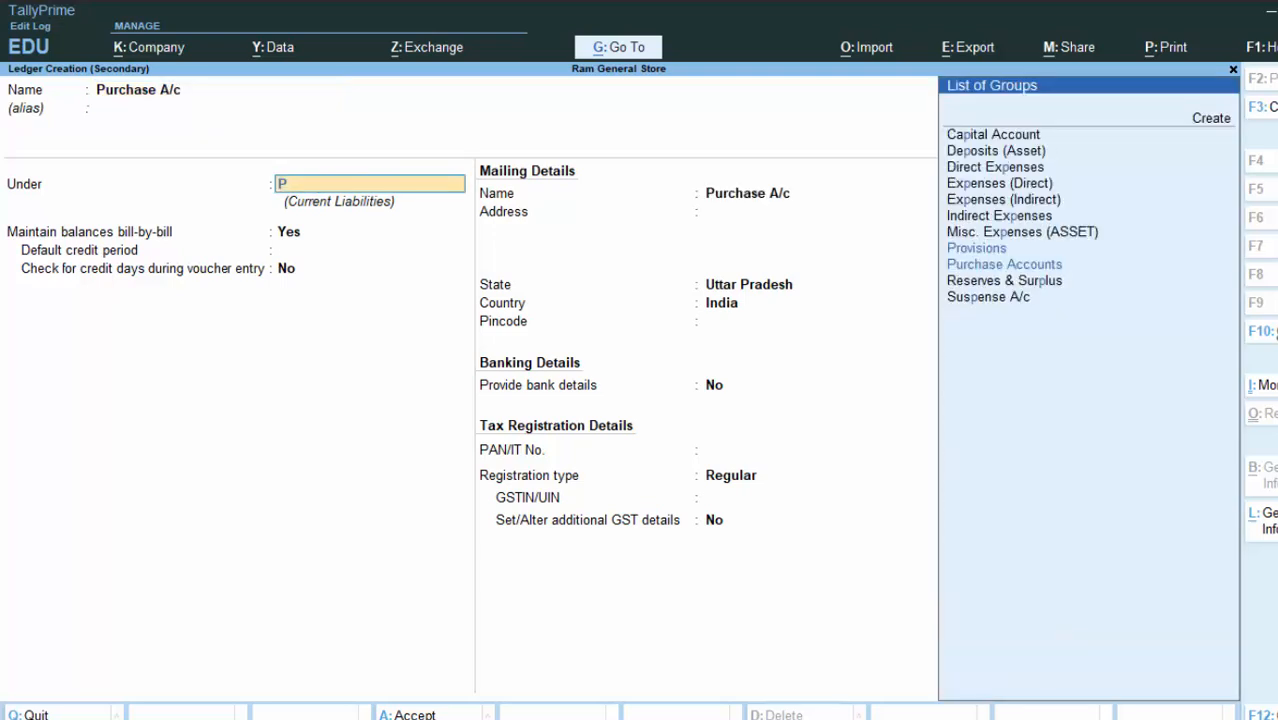
key("Down")
key("Return")
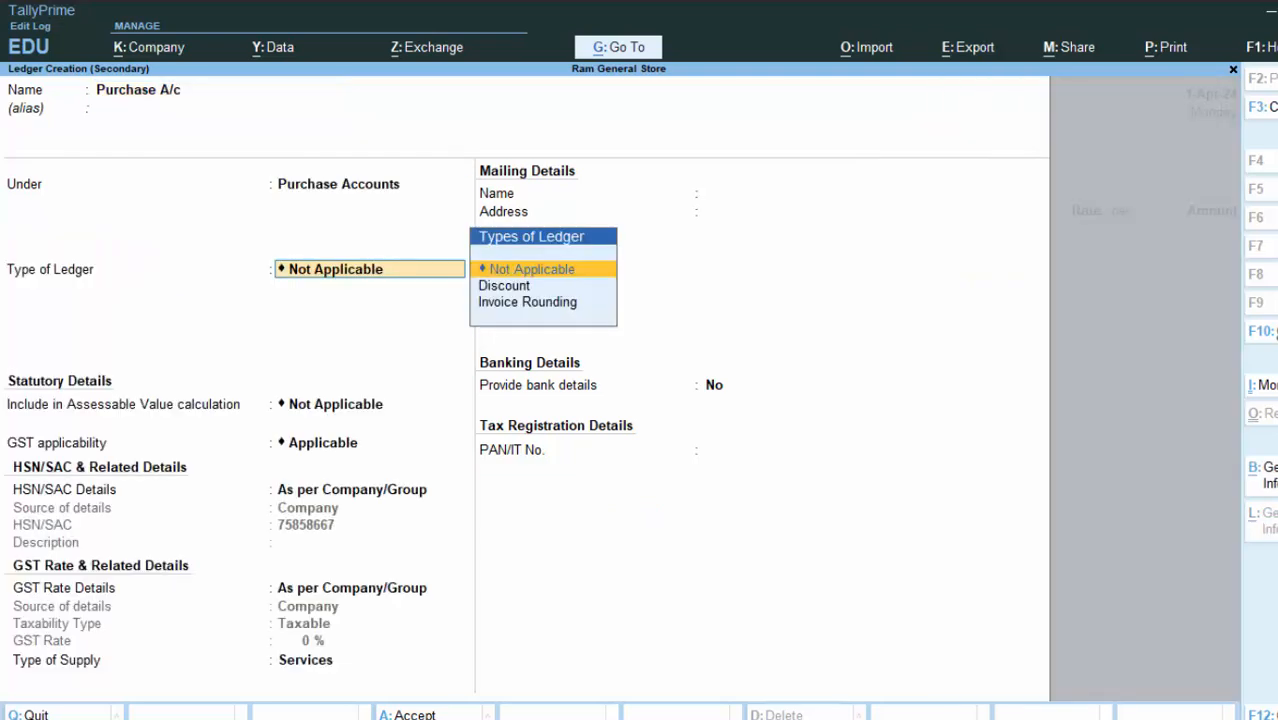
key("Return")
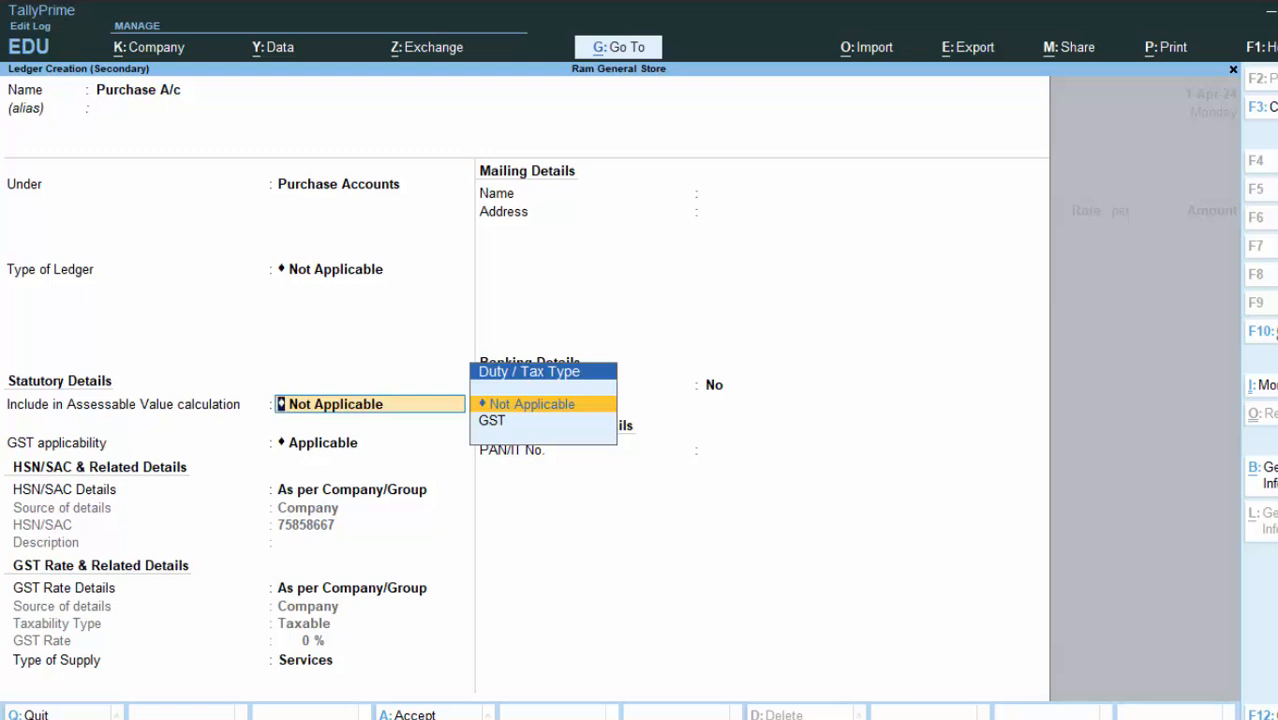
key("Return")
key("Return")
key("Return")
key("Return")
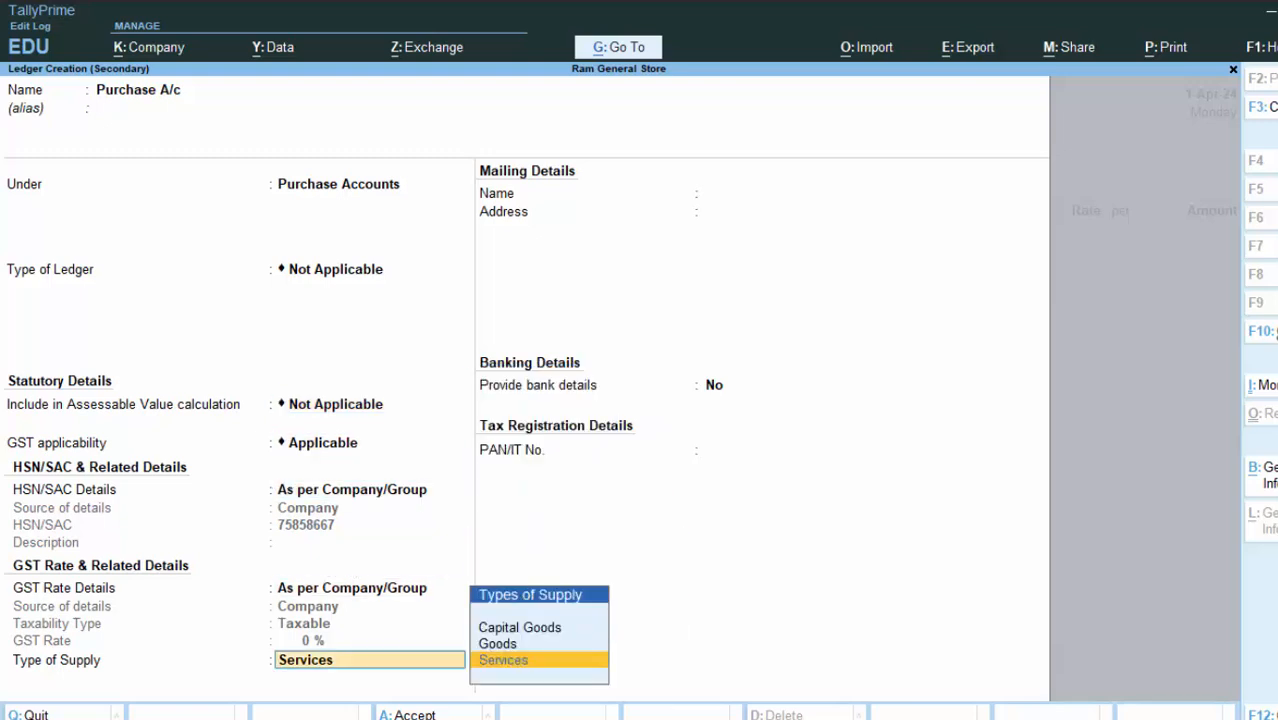
key("Return")
key("Return")
key("Return")
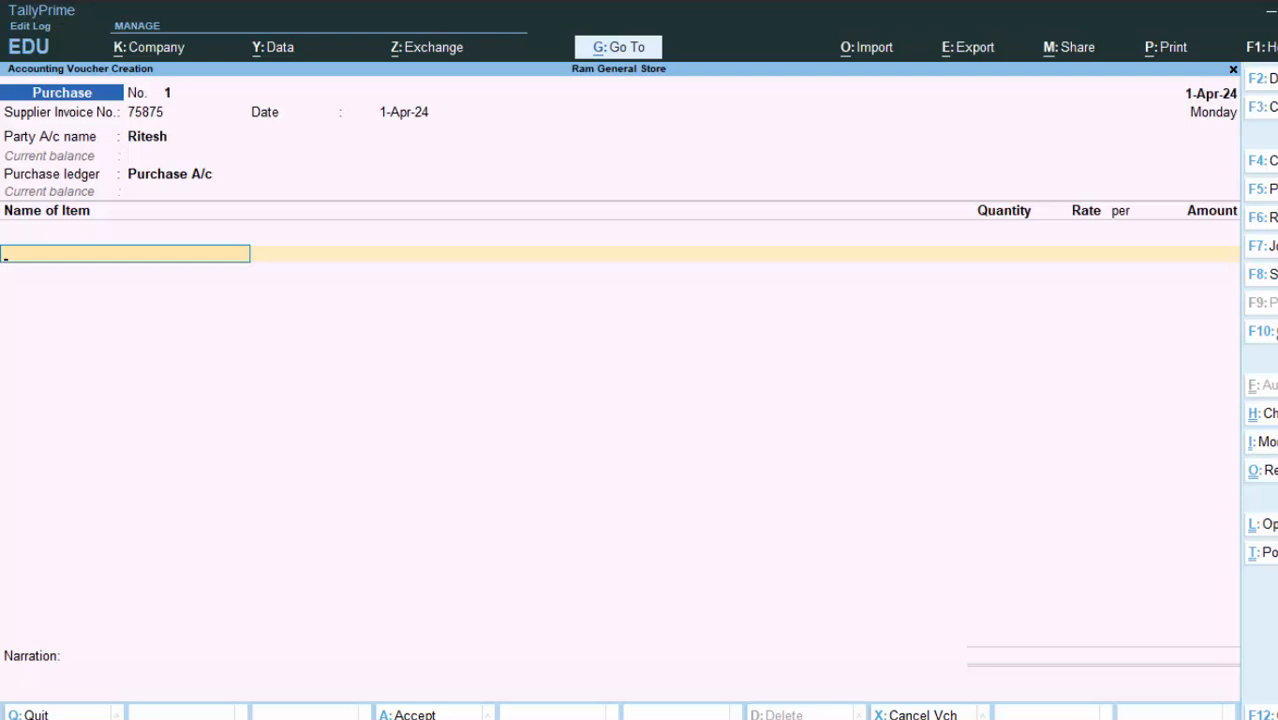
key("alt")
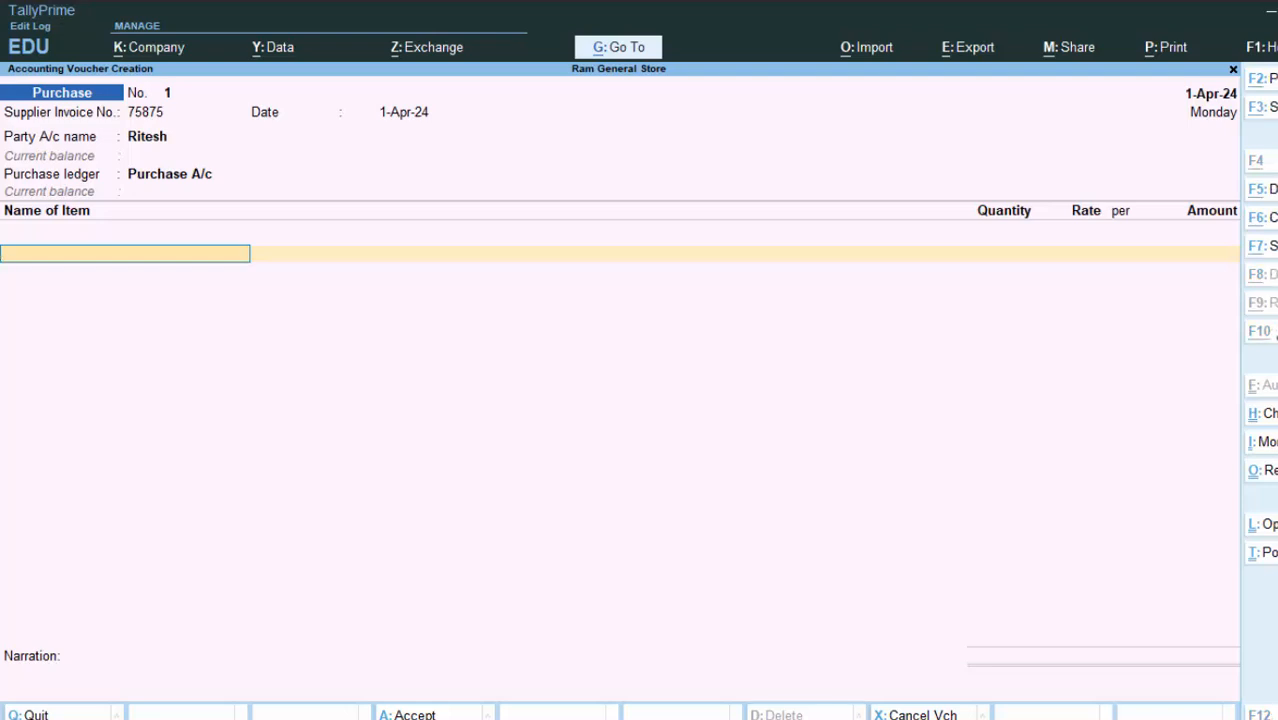
Step: Name the new stock item Refined Oil under Primary and choose to create a new unit
key("alt+c")
type("Re")
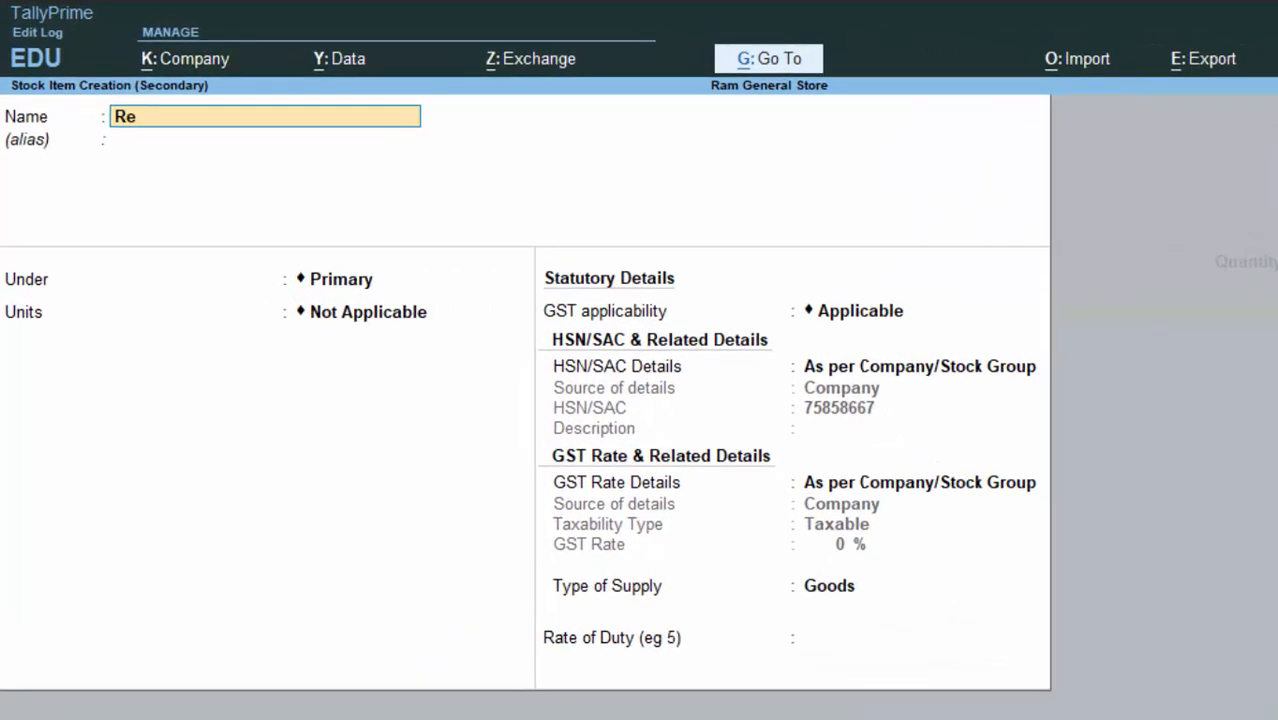
type("fined Oil")
key("Return")
key("Return")
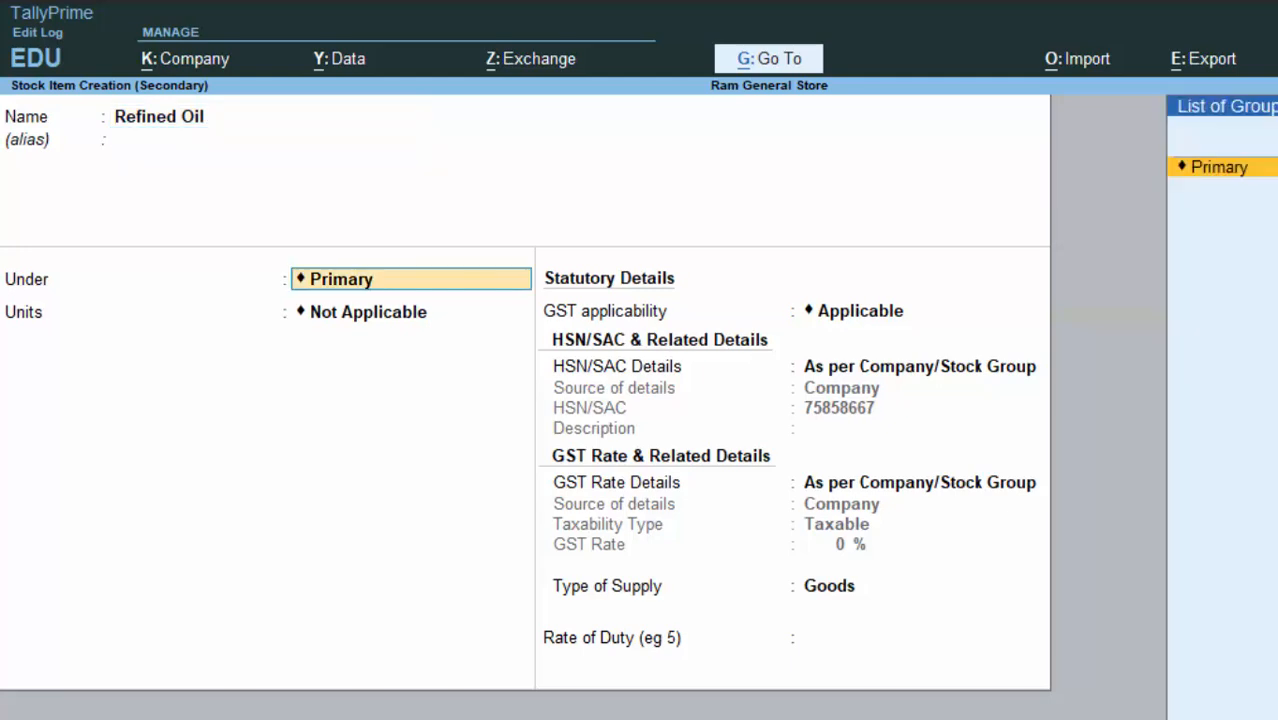
key("Up")
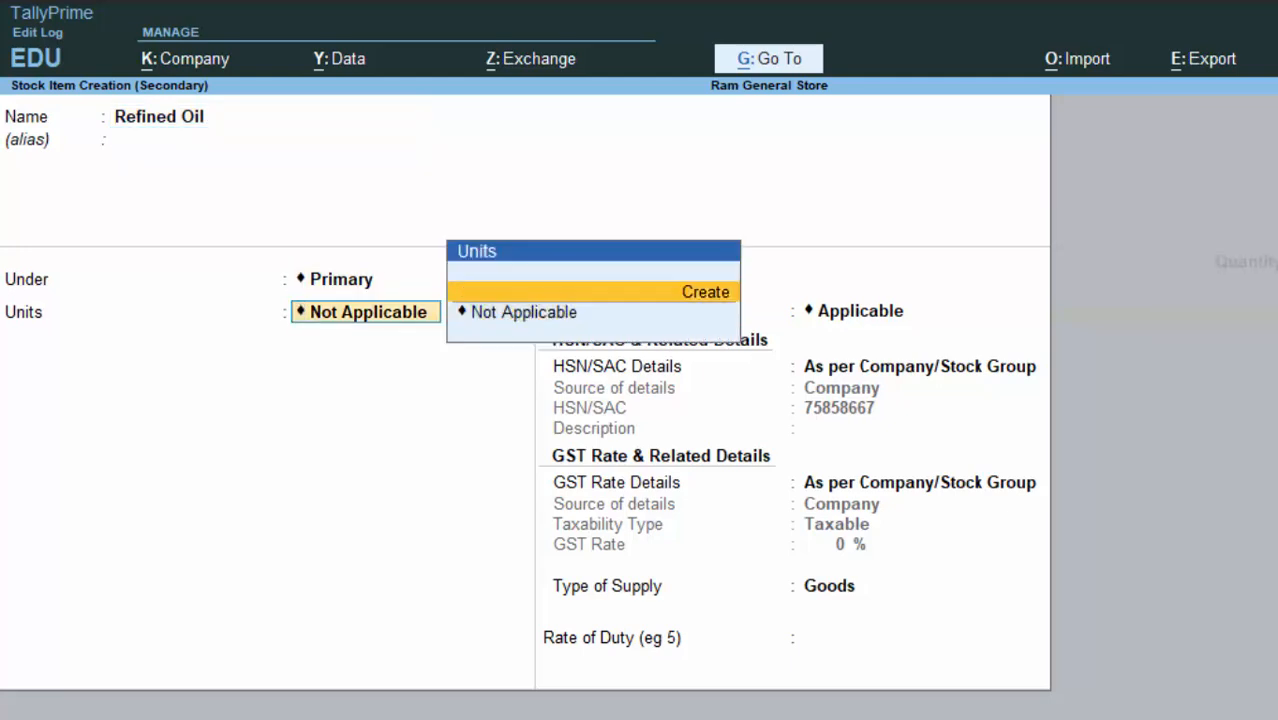
key("Return")
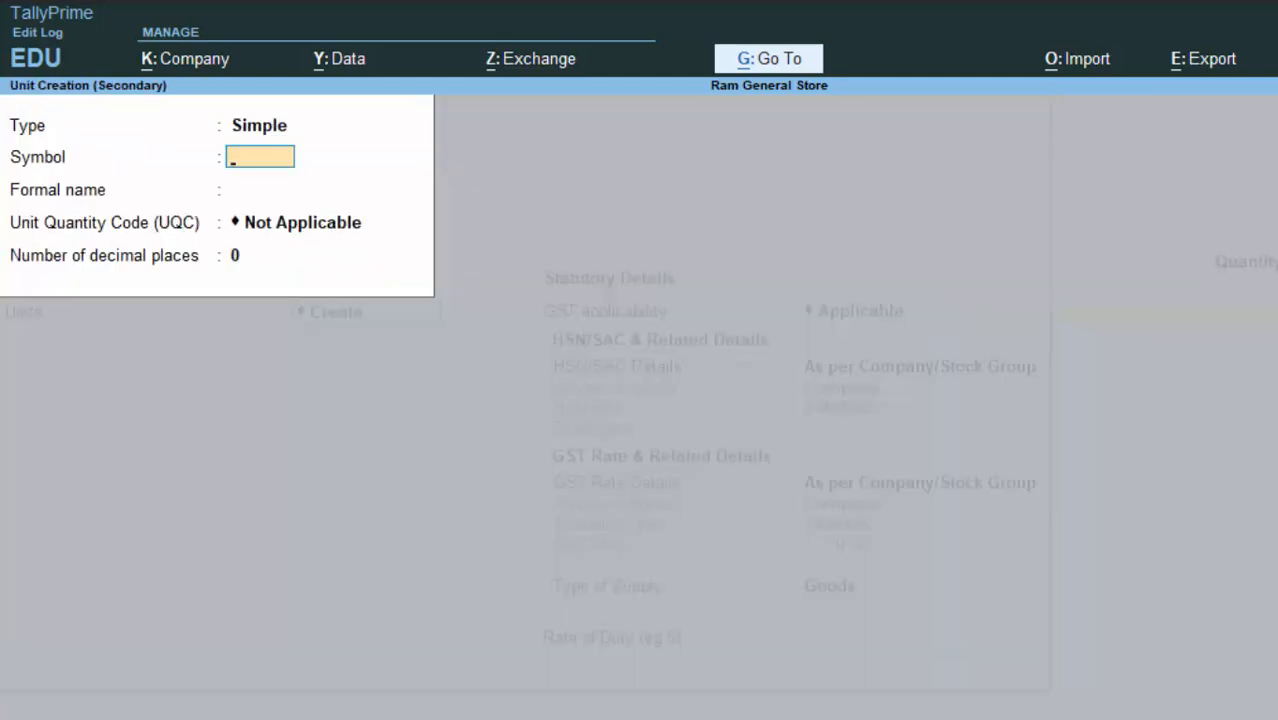
Step: Define unit Ltr (Litre), UQC LTR-LITRES, 3 decimals, keeping the item as Goods
type("Ltr")
key("Return")
type("Litre")
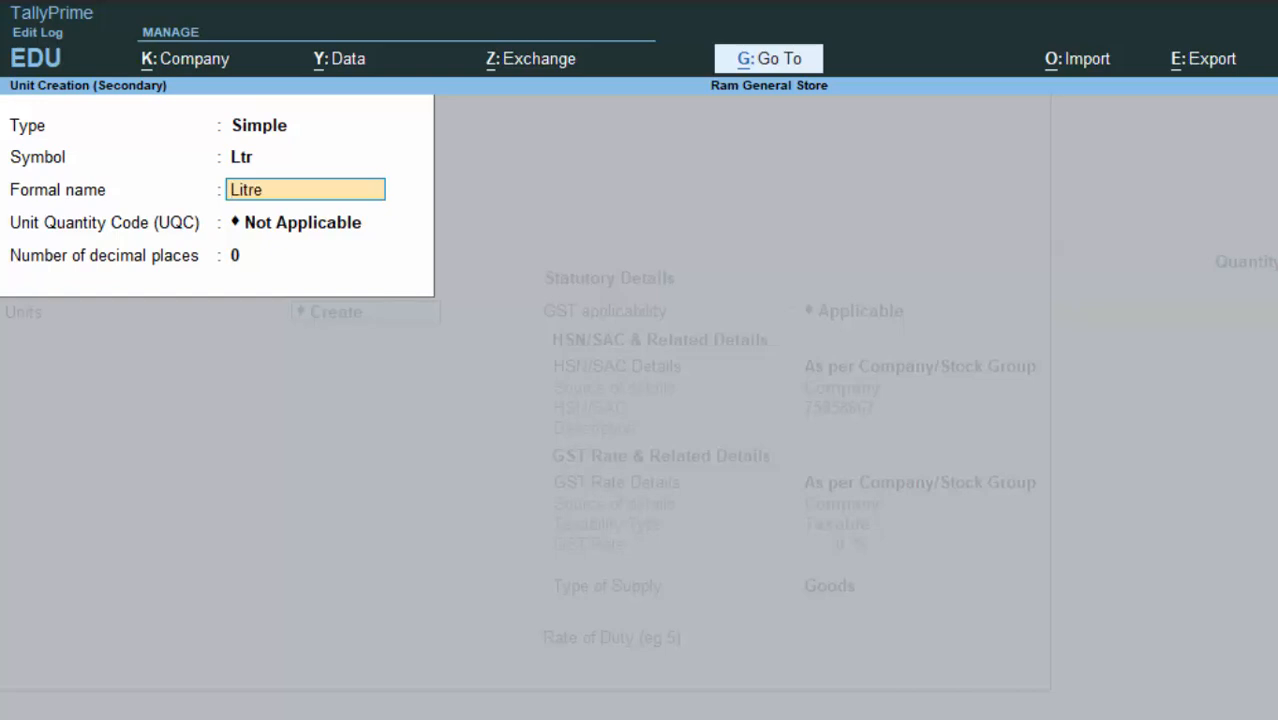
key("Return")
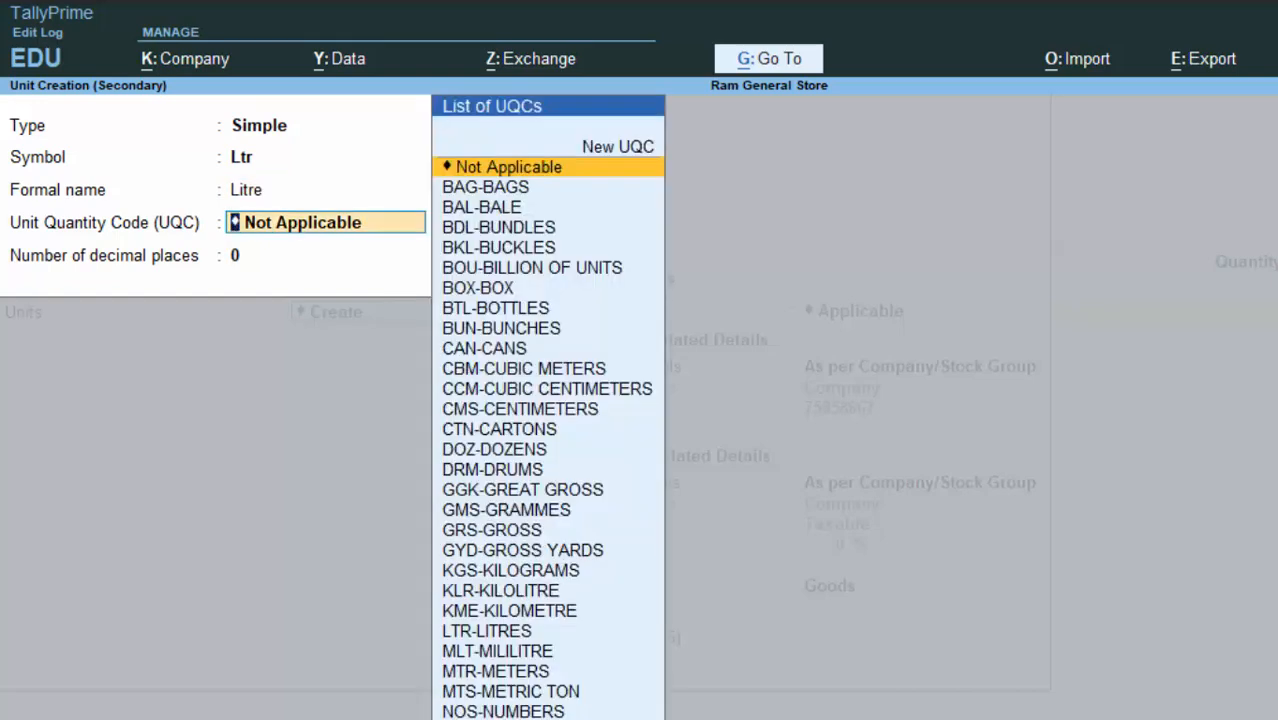
type("l")
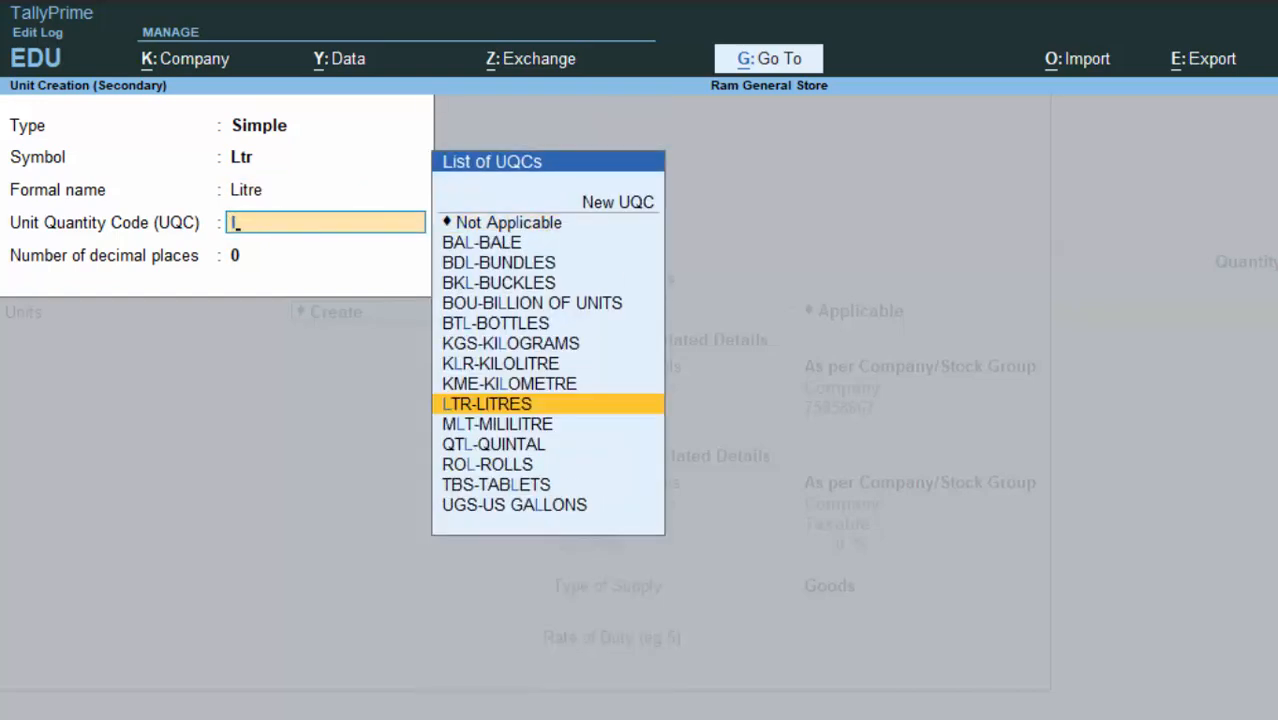
key("Return")
type("3")
key("Return")
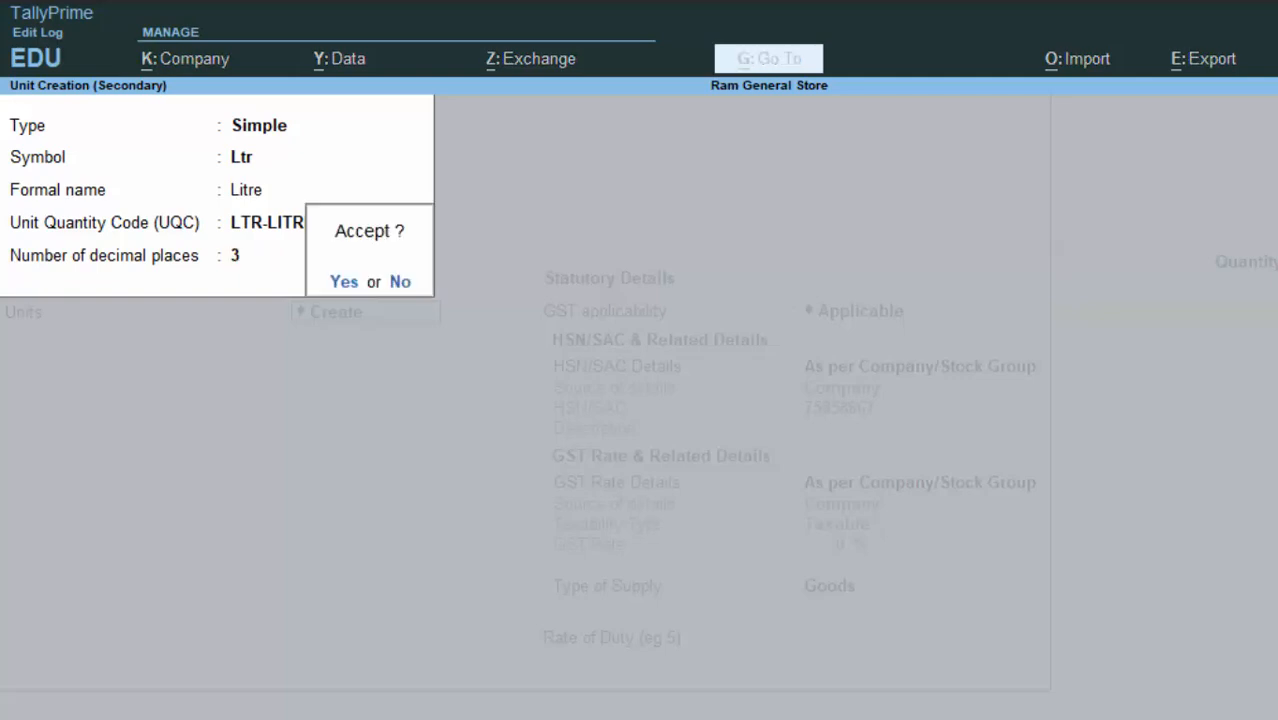
key("Return")
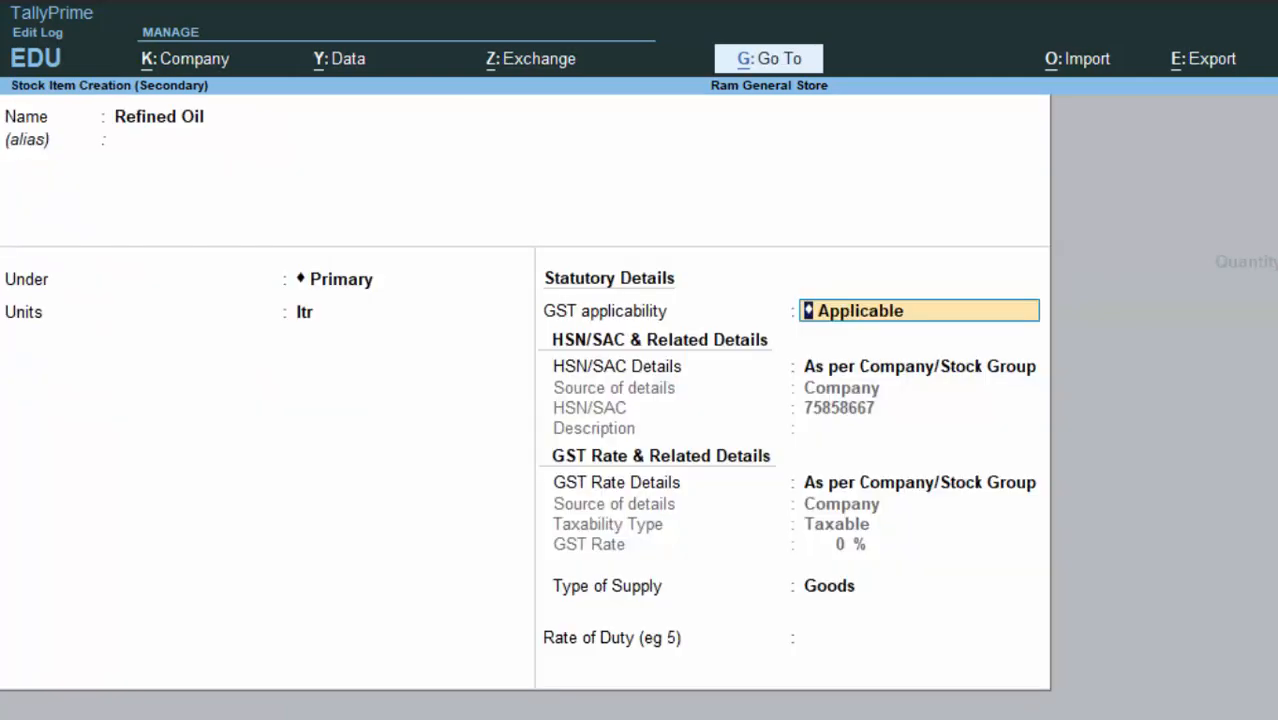
key("Return")
key("Return")
key("Return")
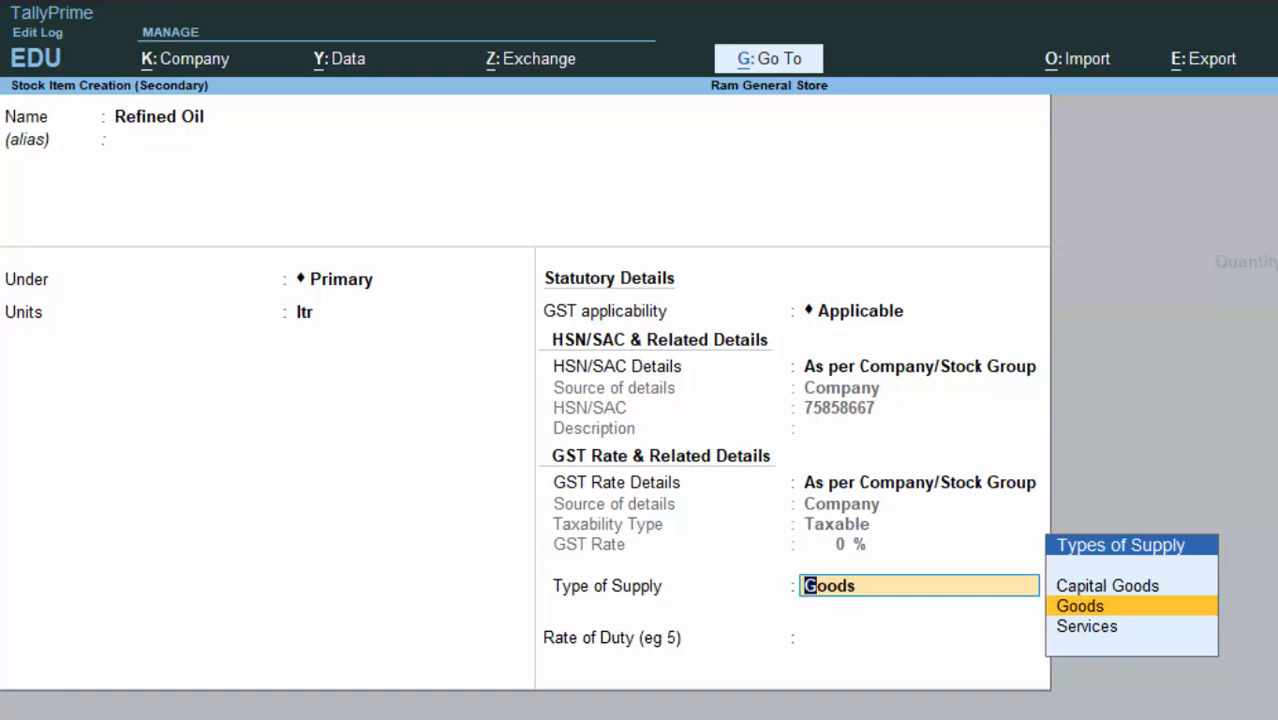
key("Return")
key("Return")
key("Return")
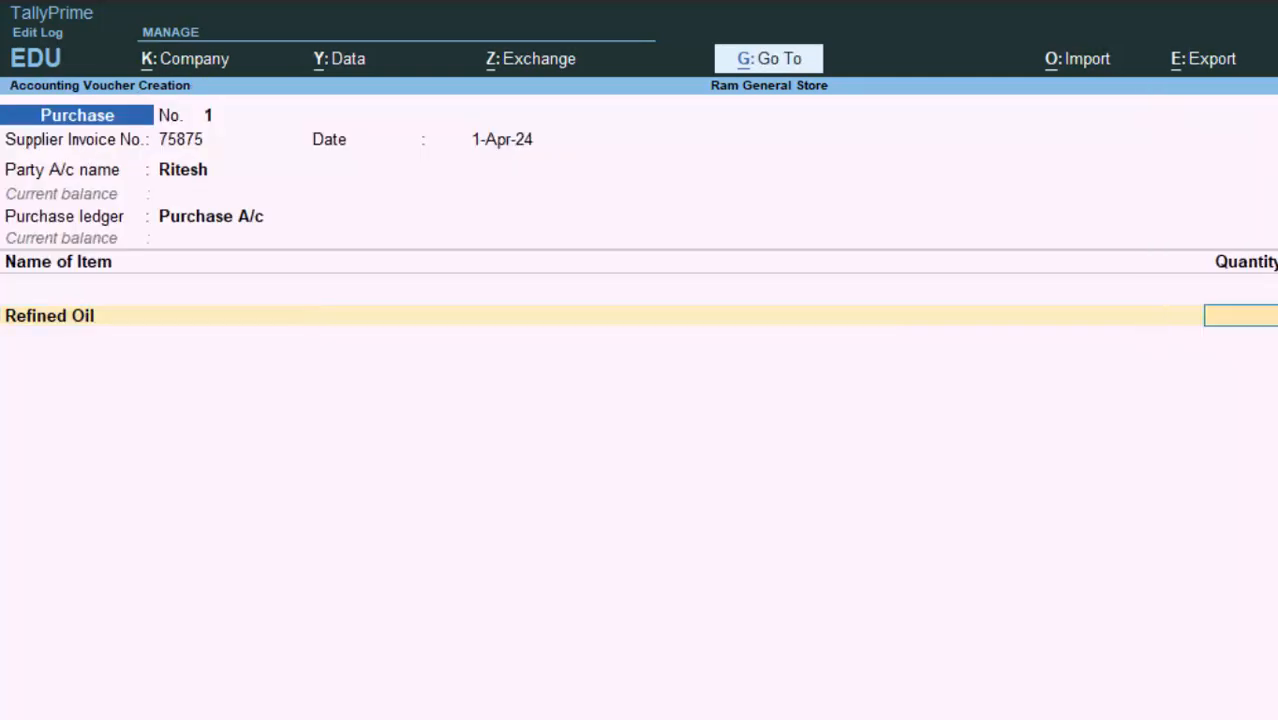
Step: Enter 50 ltr of Refined Oil at 140.00 per ltr for an amount of 7,000.00
type("5")
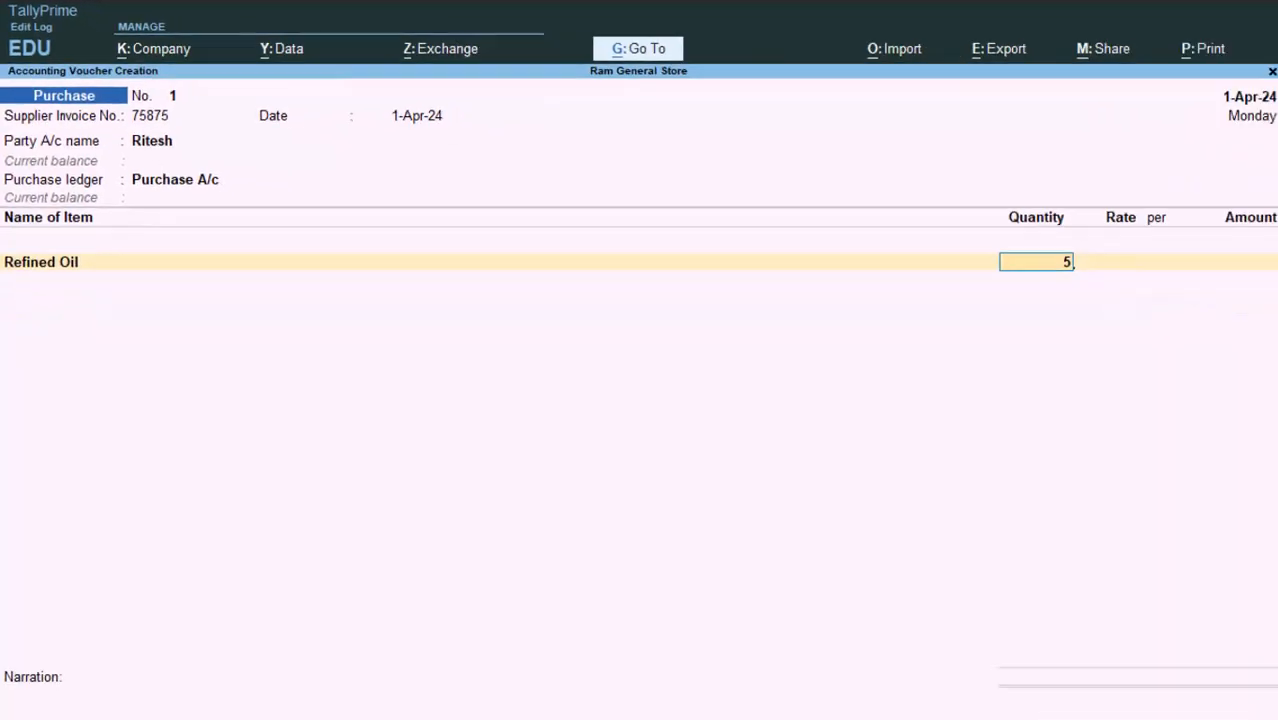
type("0")
key("Return")
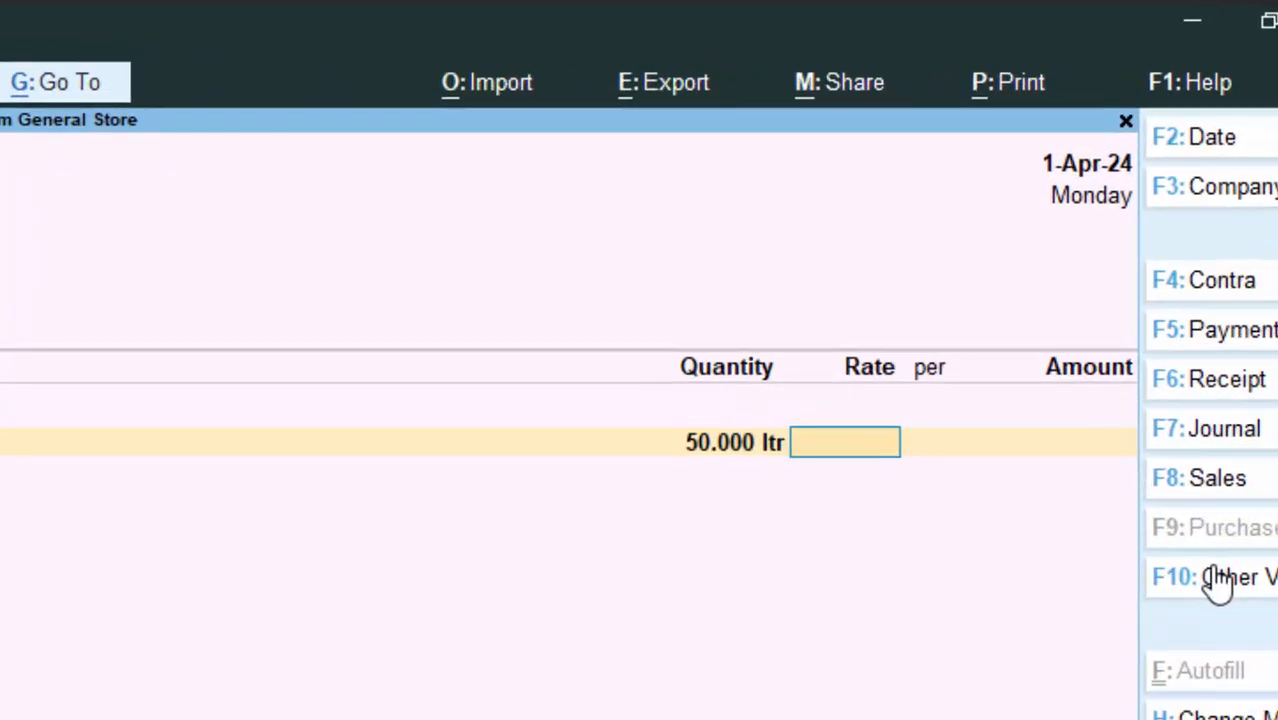
type("1")
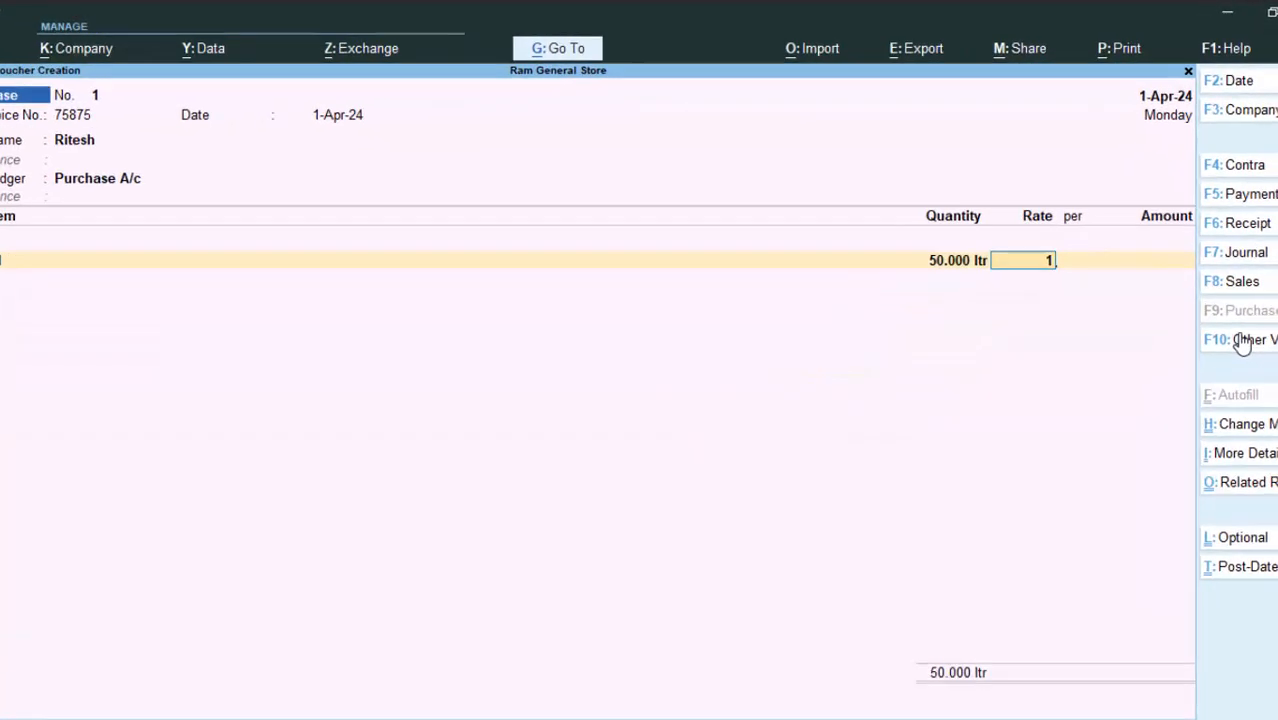
type("40")
key("Return")
key("Return")
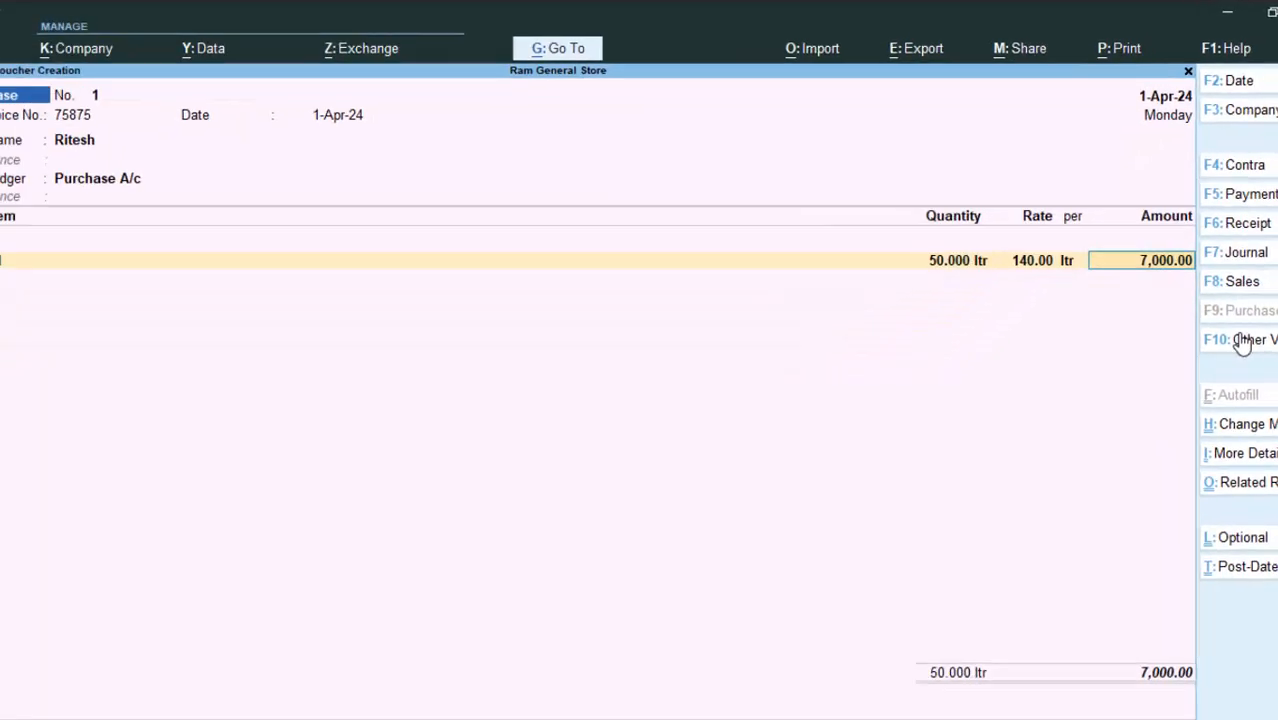
key("Return")
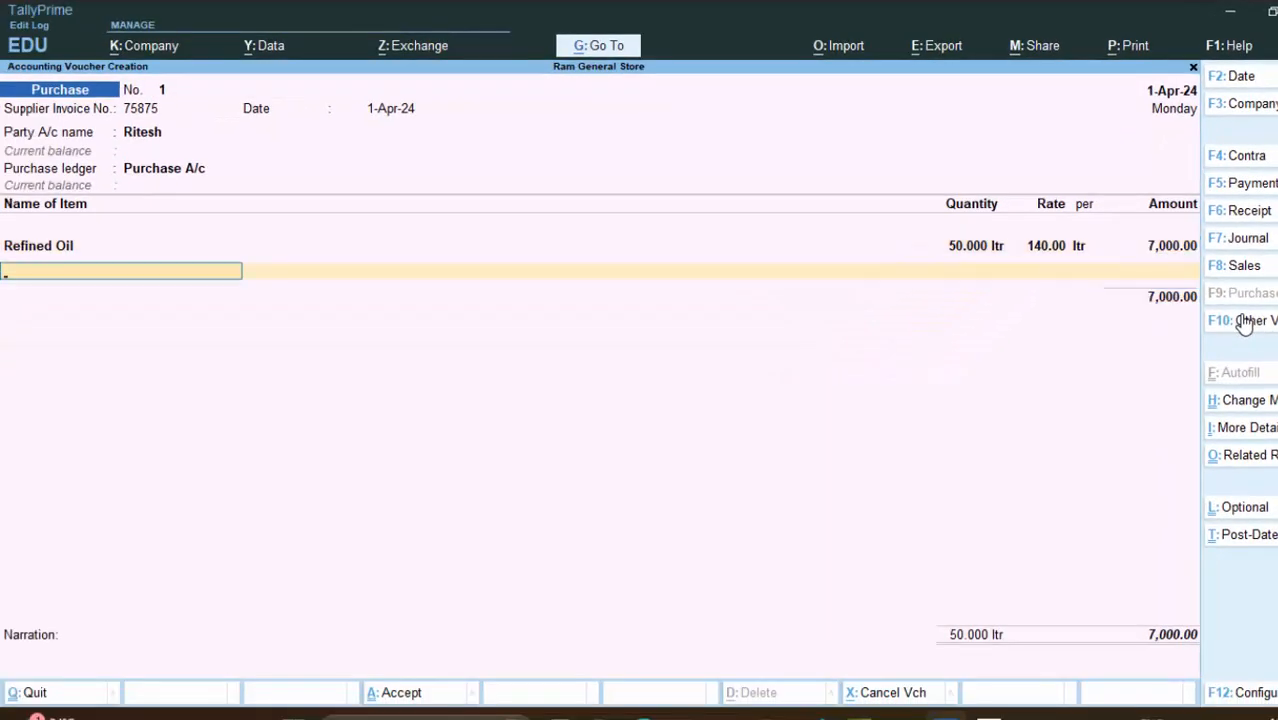
key("Return")
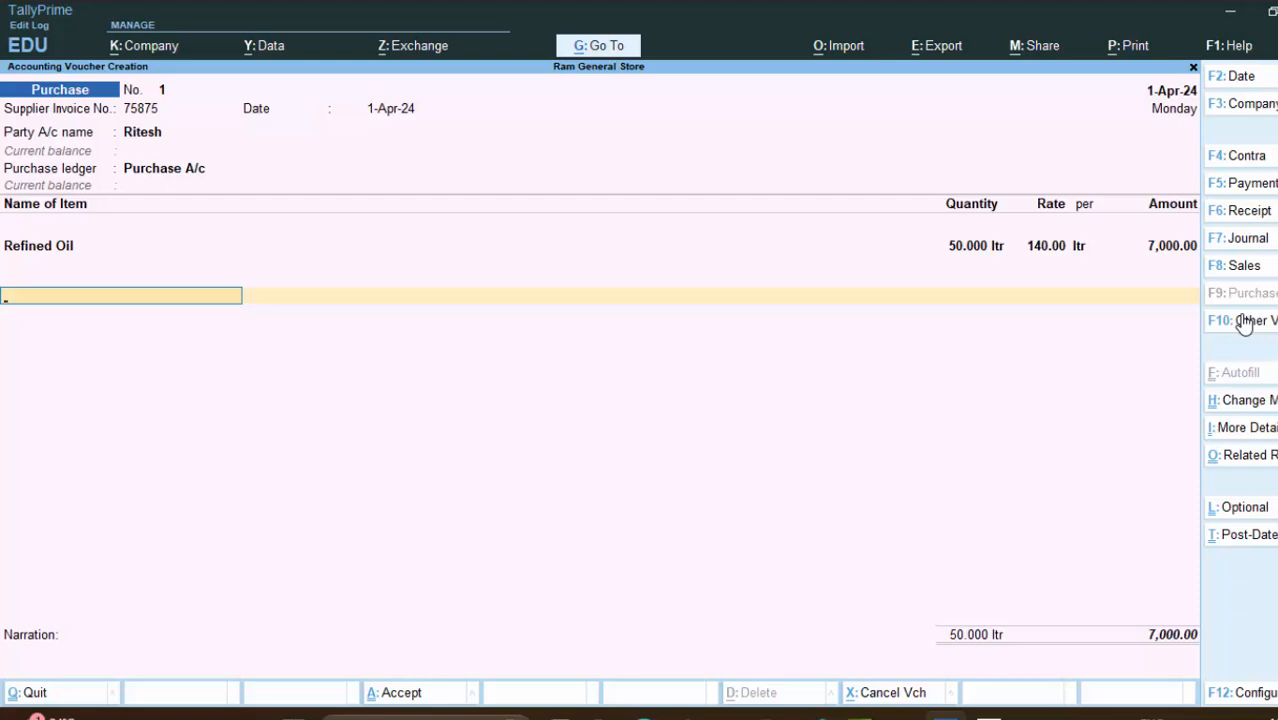
Step: Create a ledger named Cgst under the Duties & Taxes group
key("alt+c")
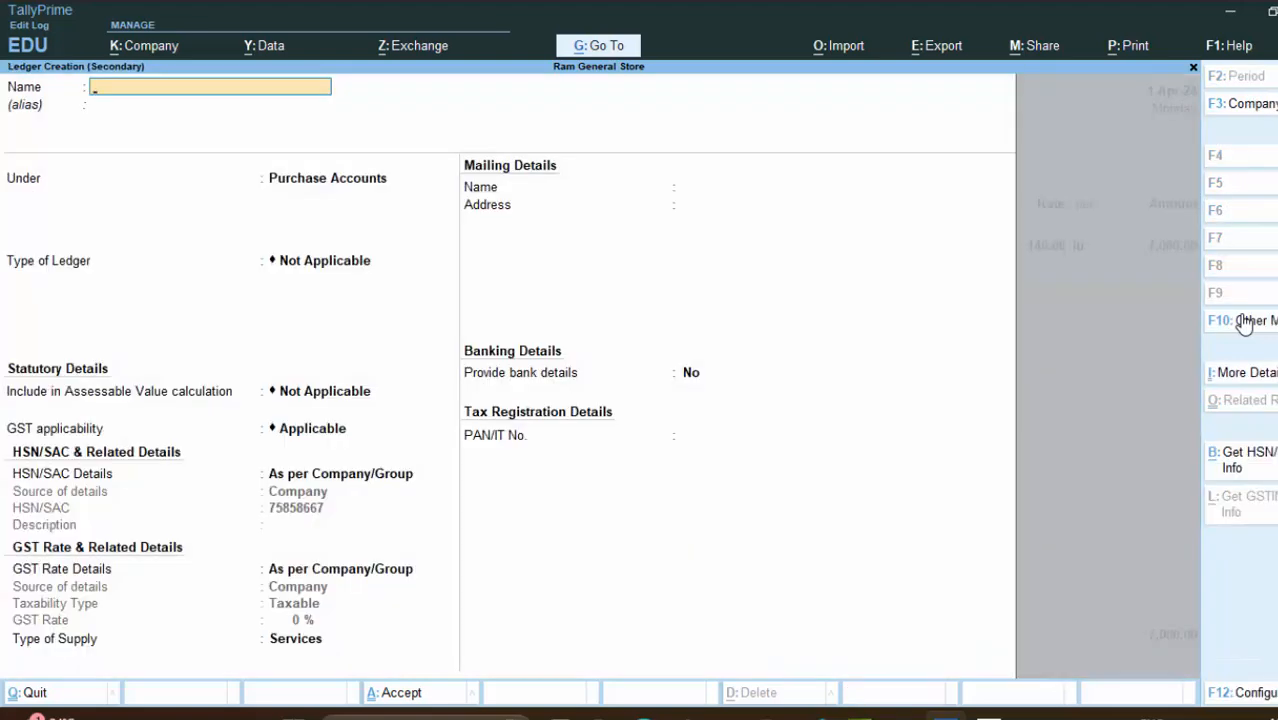
type("Cgst")
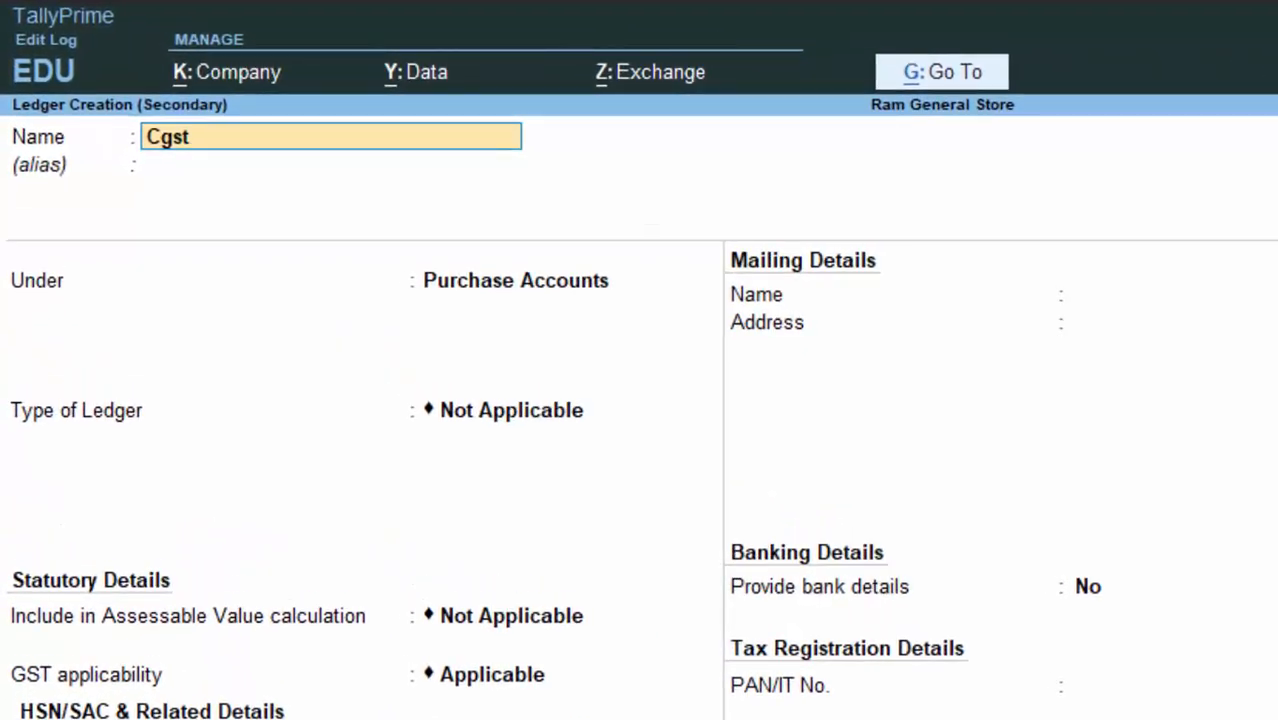
key("Return")
key("Return")
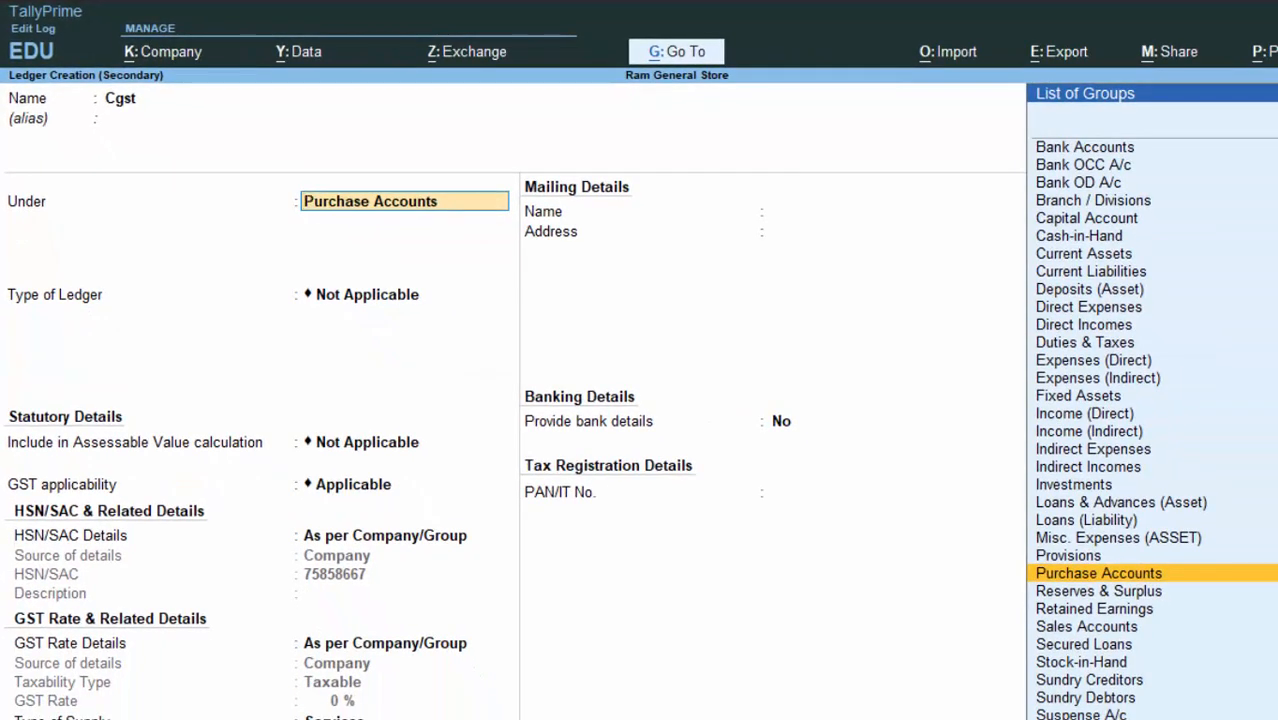
type("D")
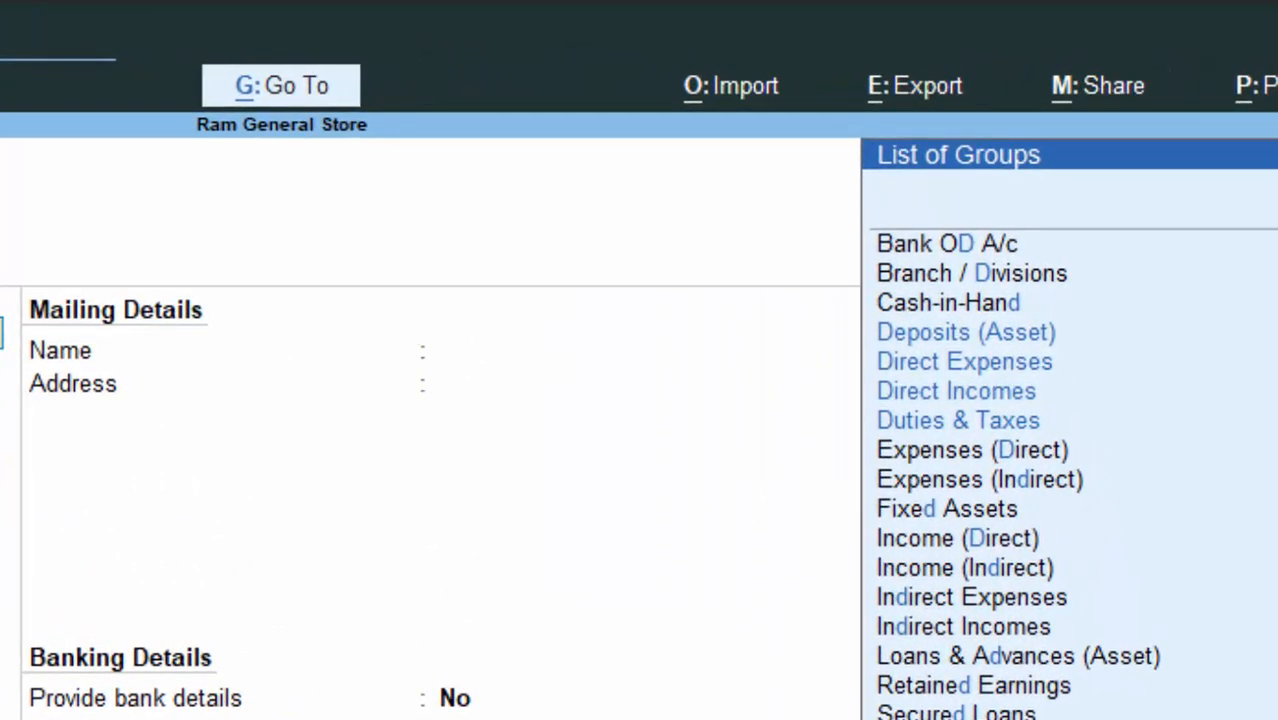
left_click(975, 425)
left_click(974, 422)
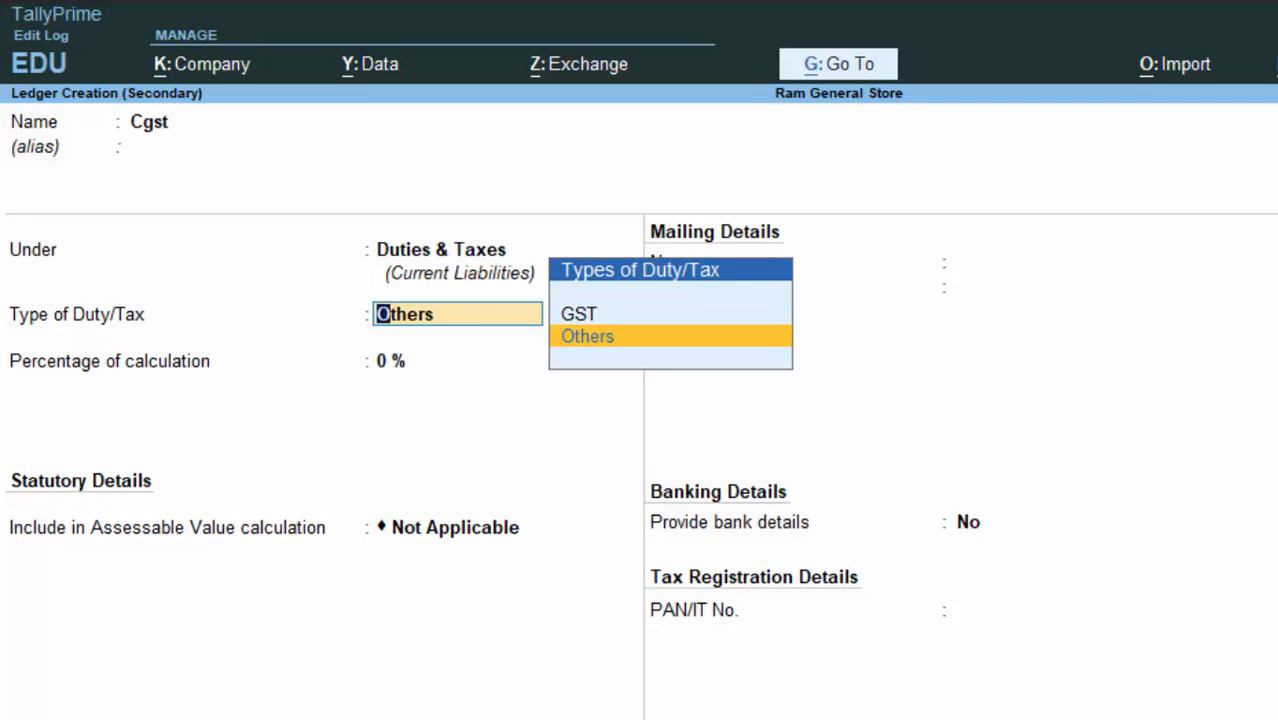
Step: Set duty type GST, tax type CGST, Normal Rounding with 0 limit, and save the ledger
key("Up")
key("Return")
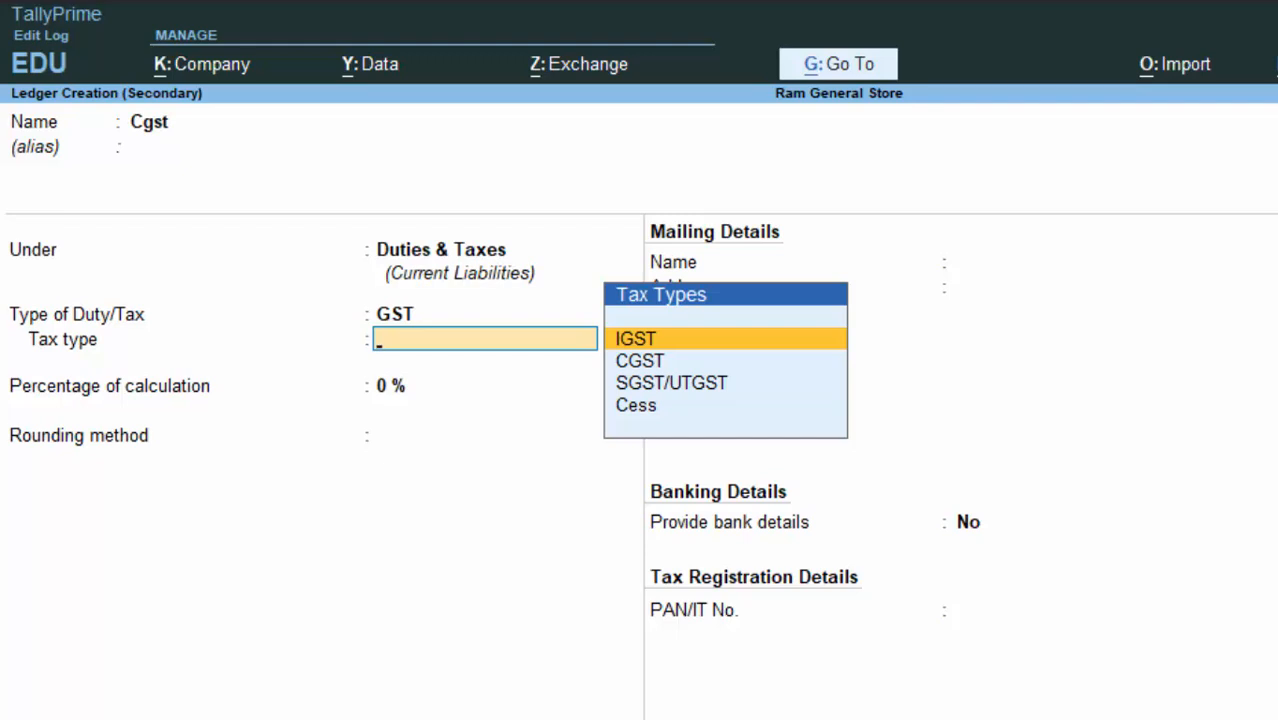
left_click(658, 356)
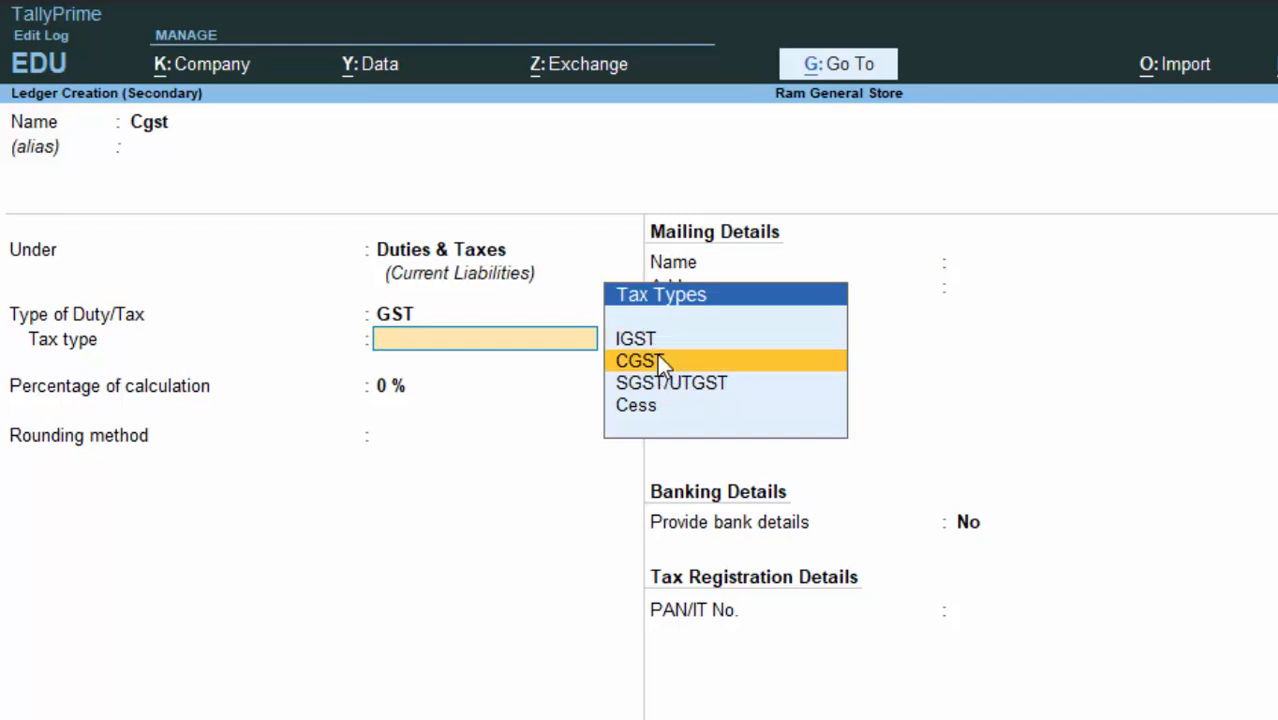
left_click(659, 358)
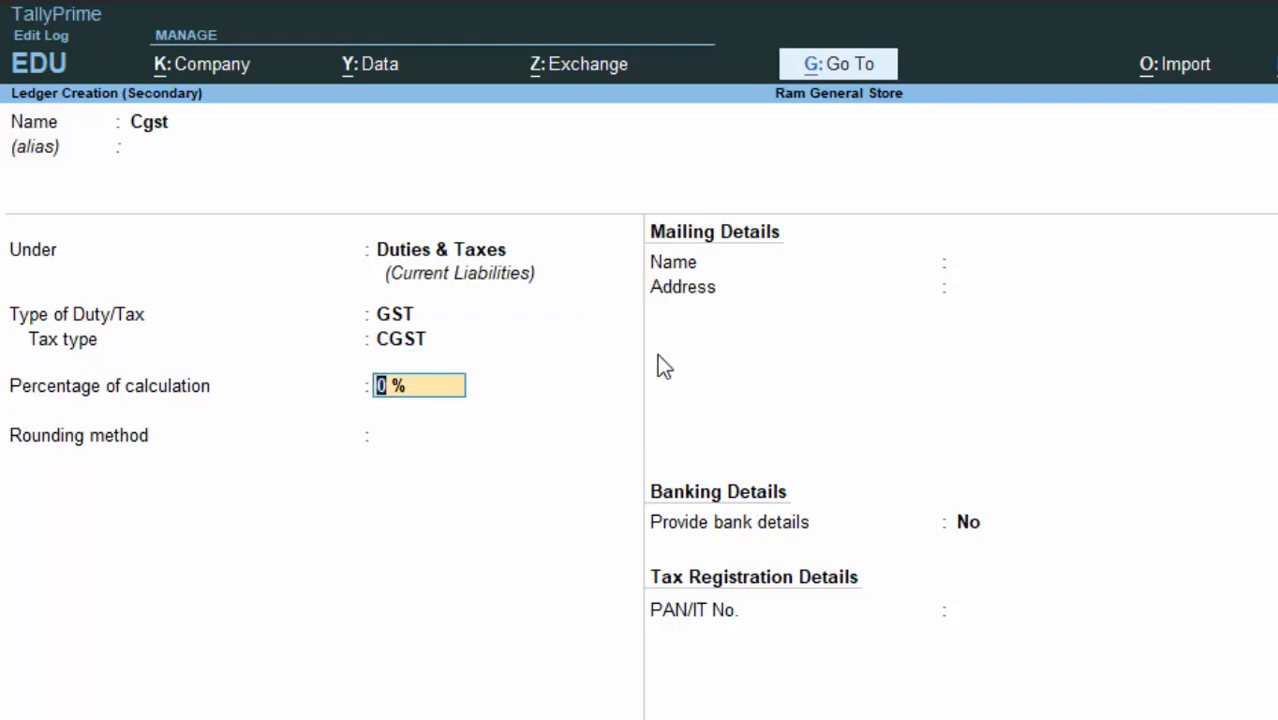
key("Return")
key("Down")
key("Down")
key("Return")
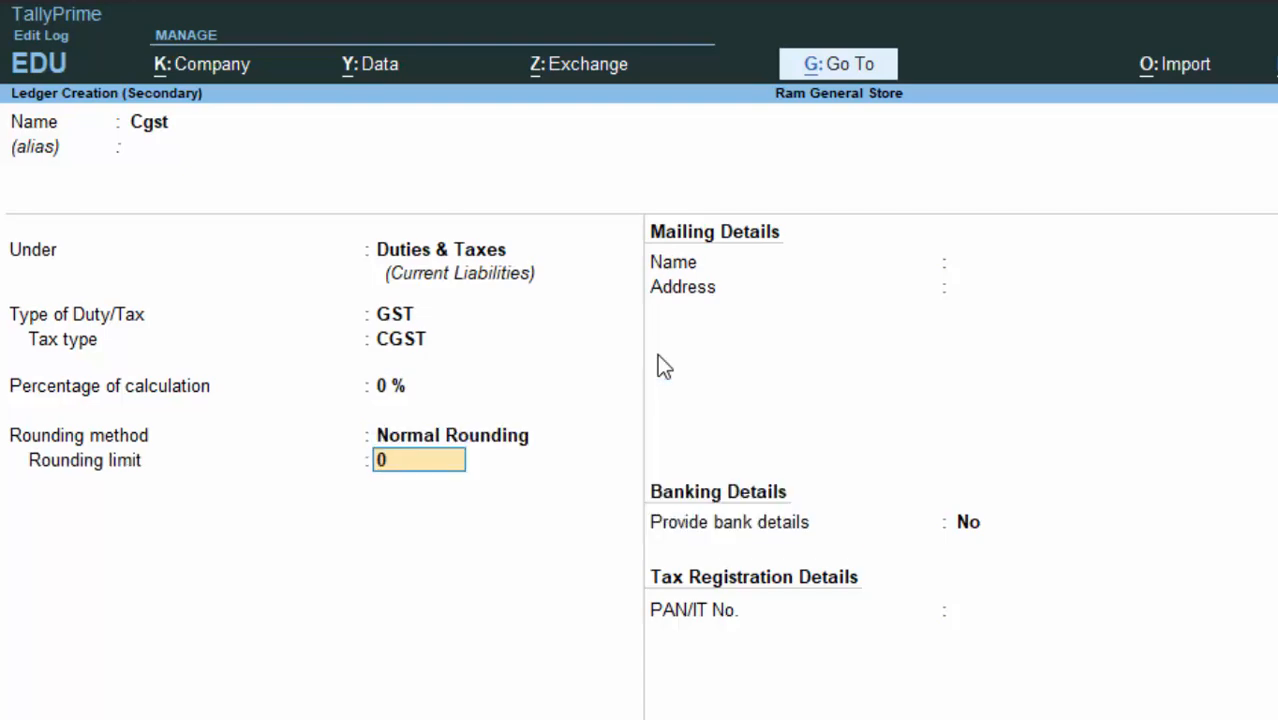
key("Return")
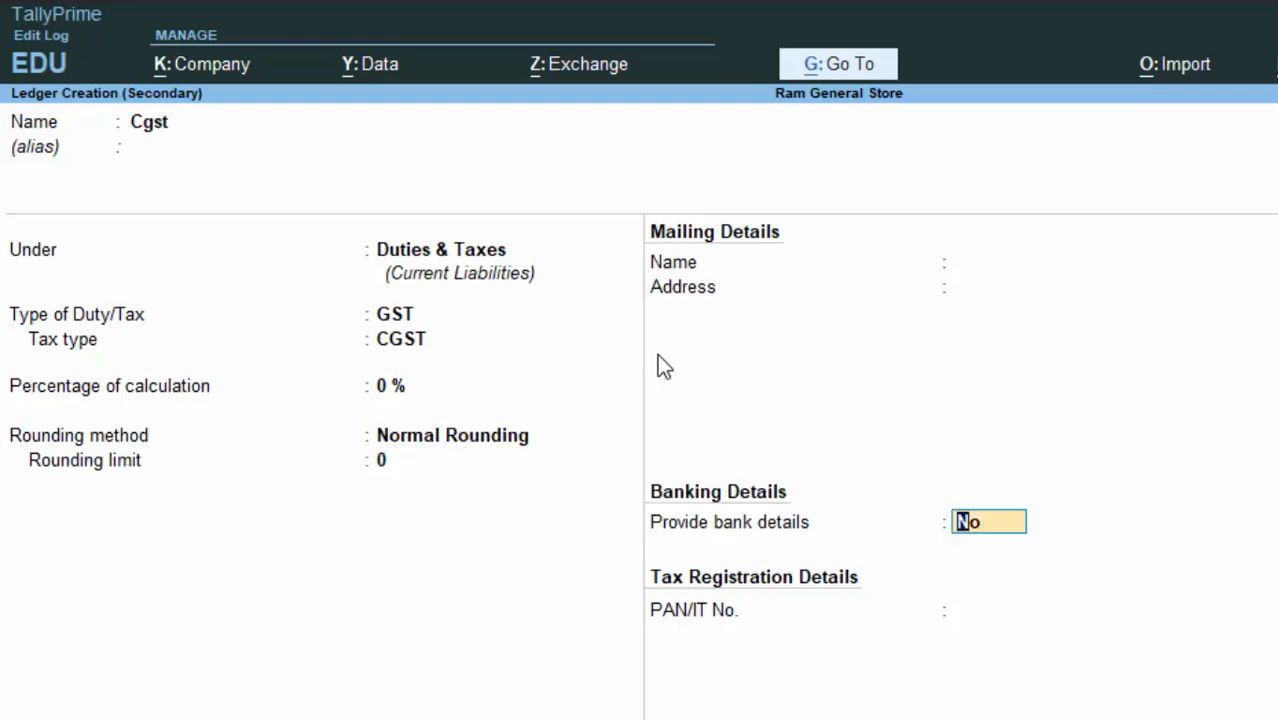
key("ctrl+a")
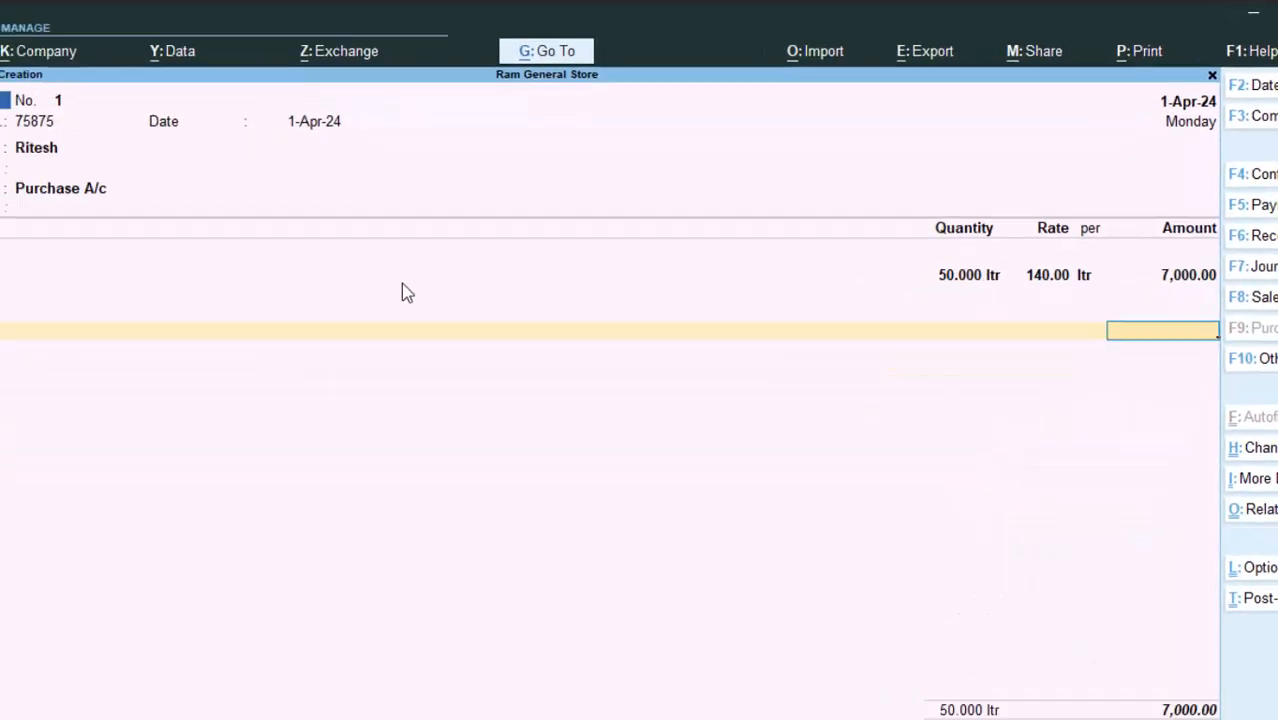
Step: Discard the unsaved purchase voucher and go to Ram General Store's company GST rate setting
key("Escape")
key("y")
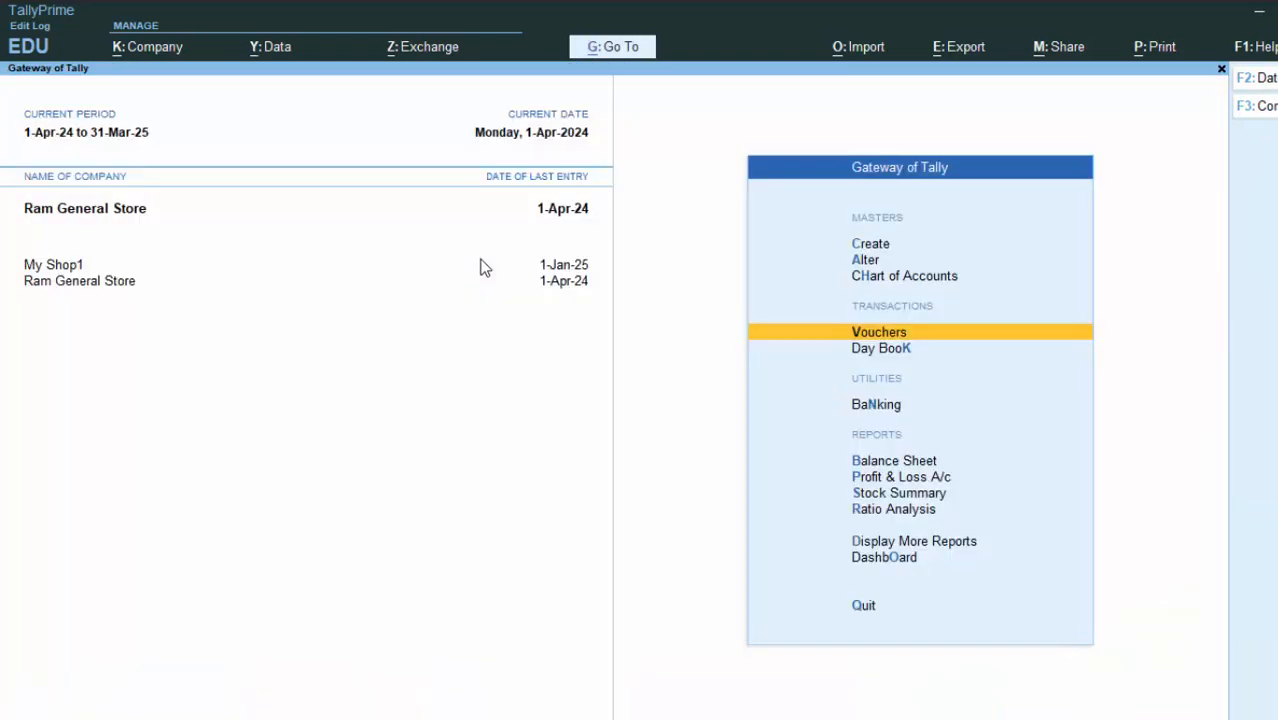
key("F11")
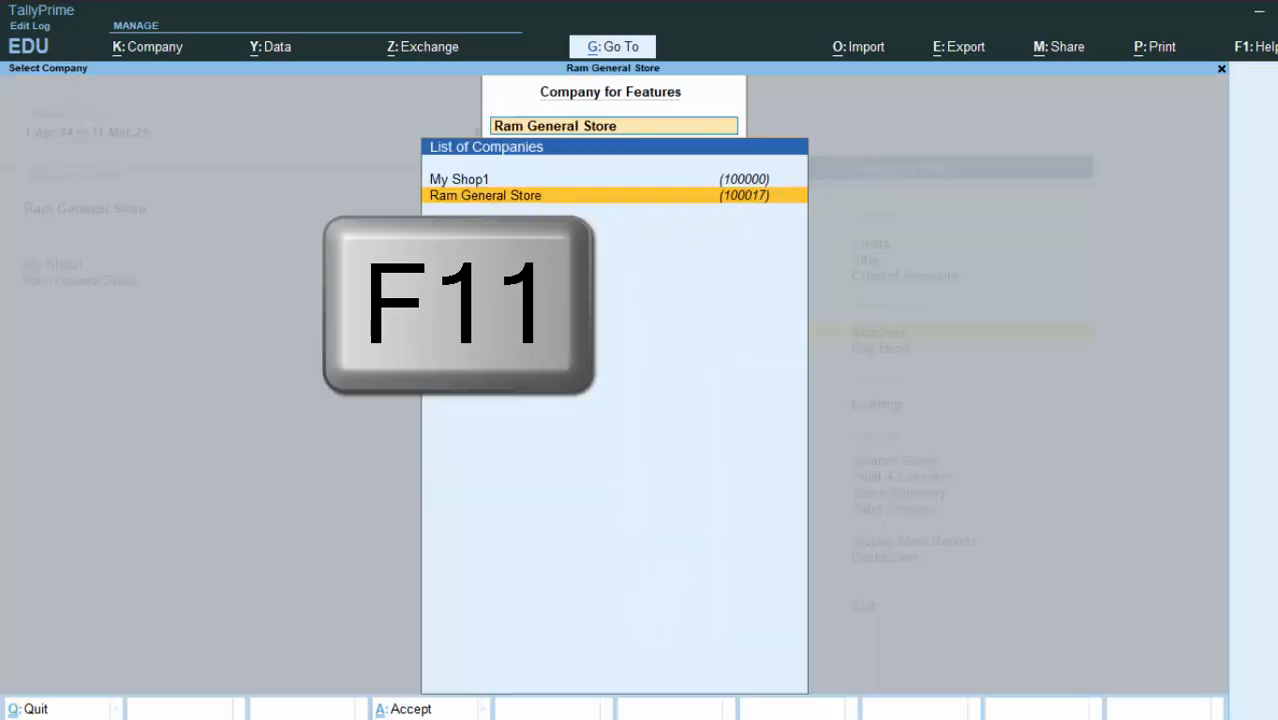
key("Return")
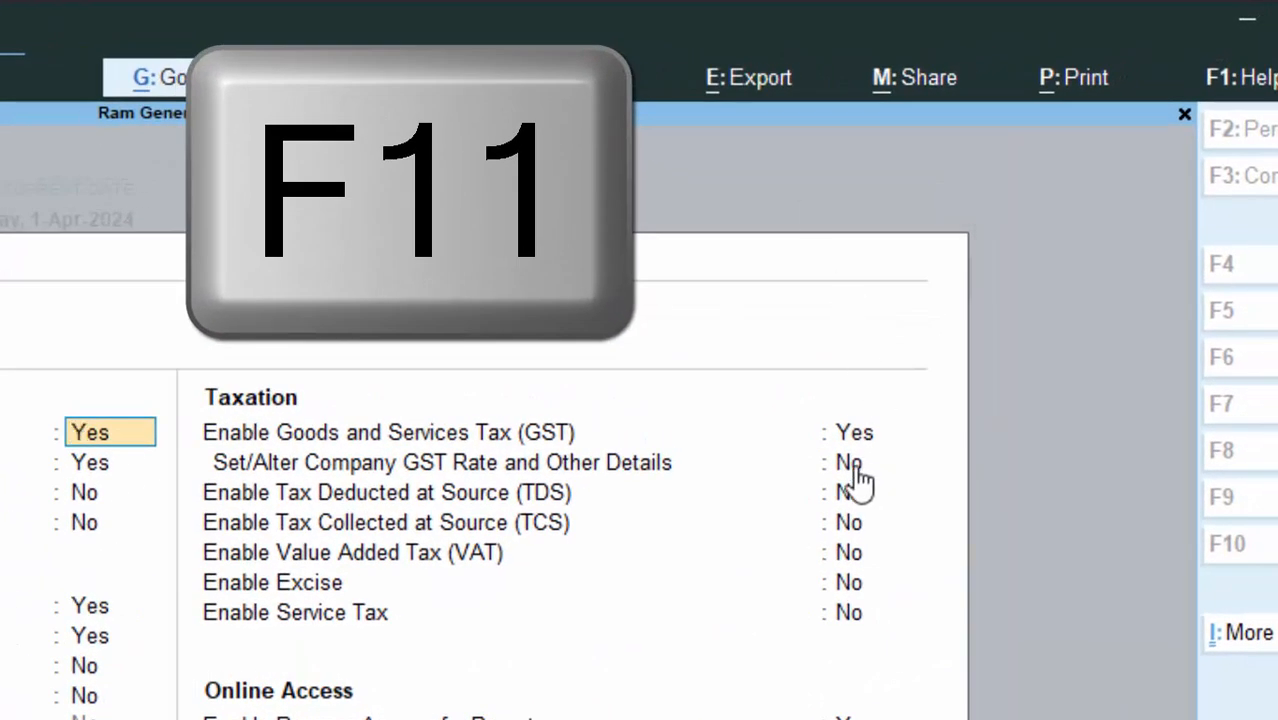
left_click(853, 466)
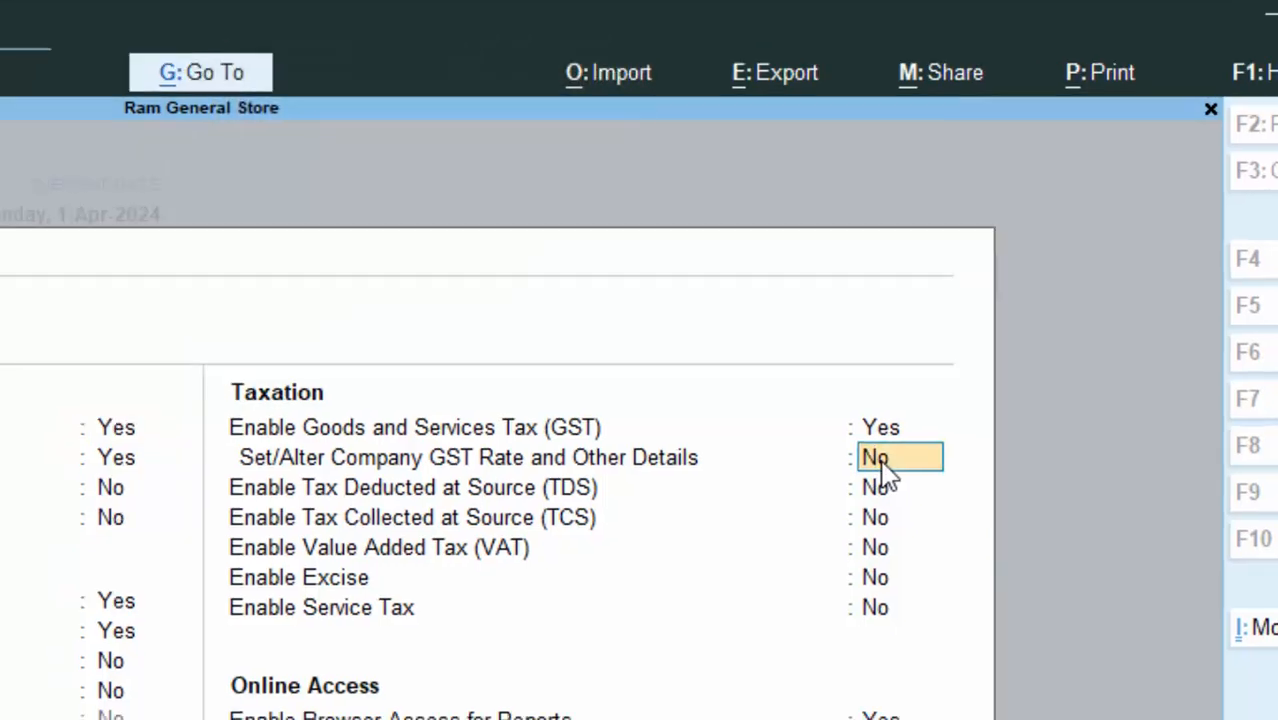
Step: Turn on company GST rate details and set the GST rate to 5%
key("y")
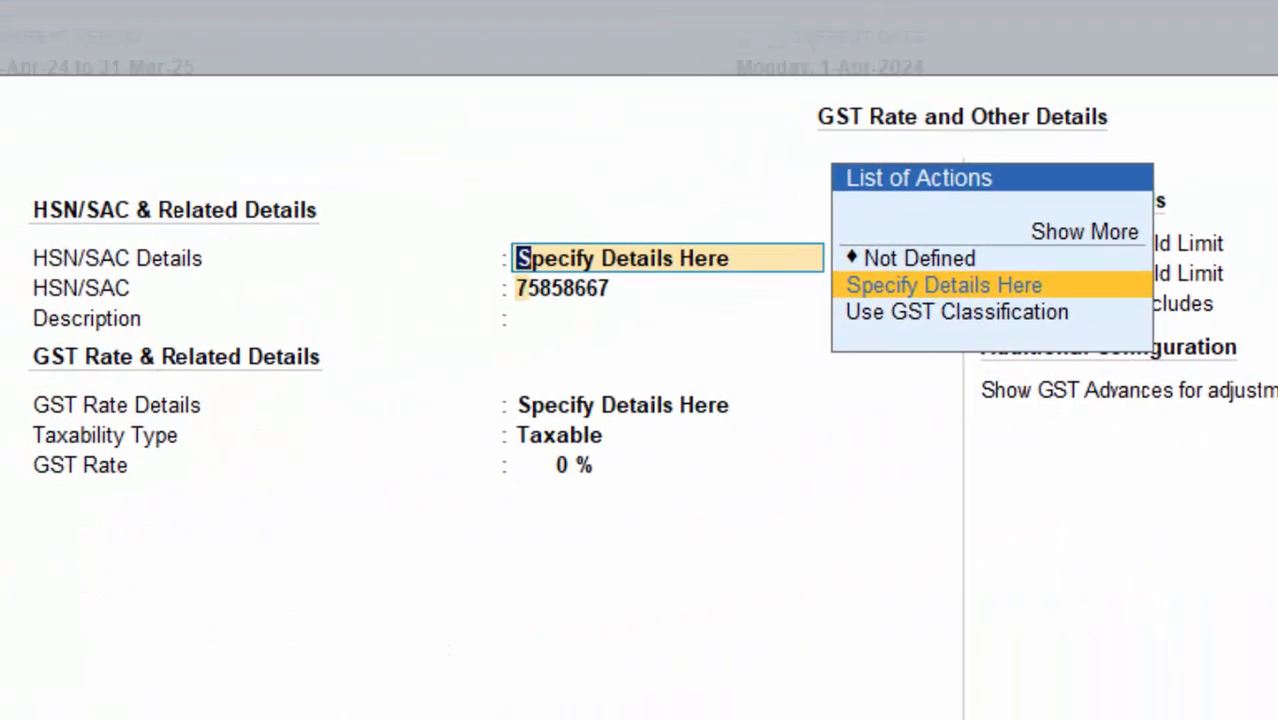
key("Return")
key("Return")
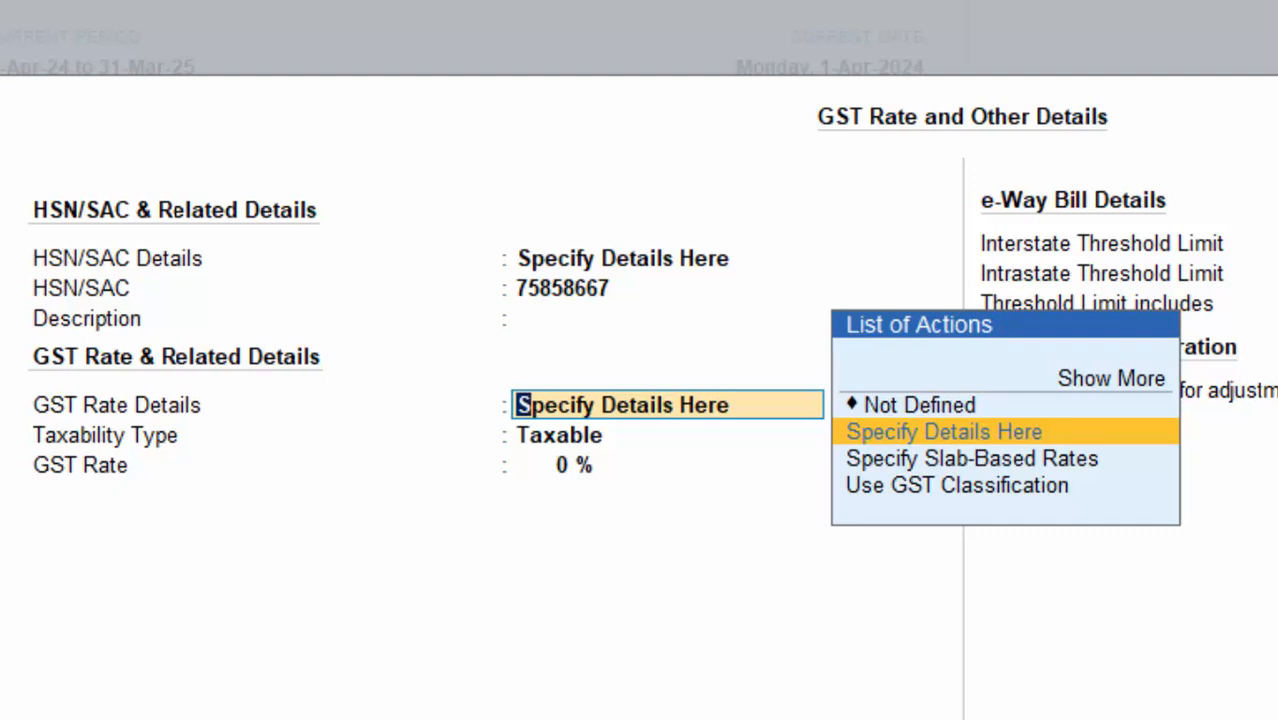
key("Return")
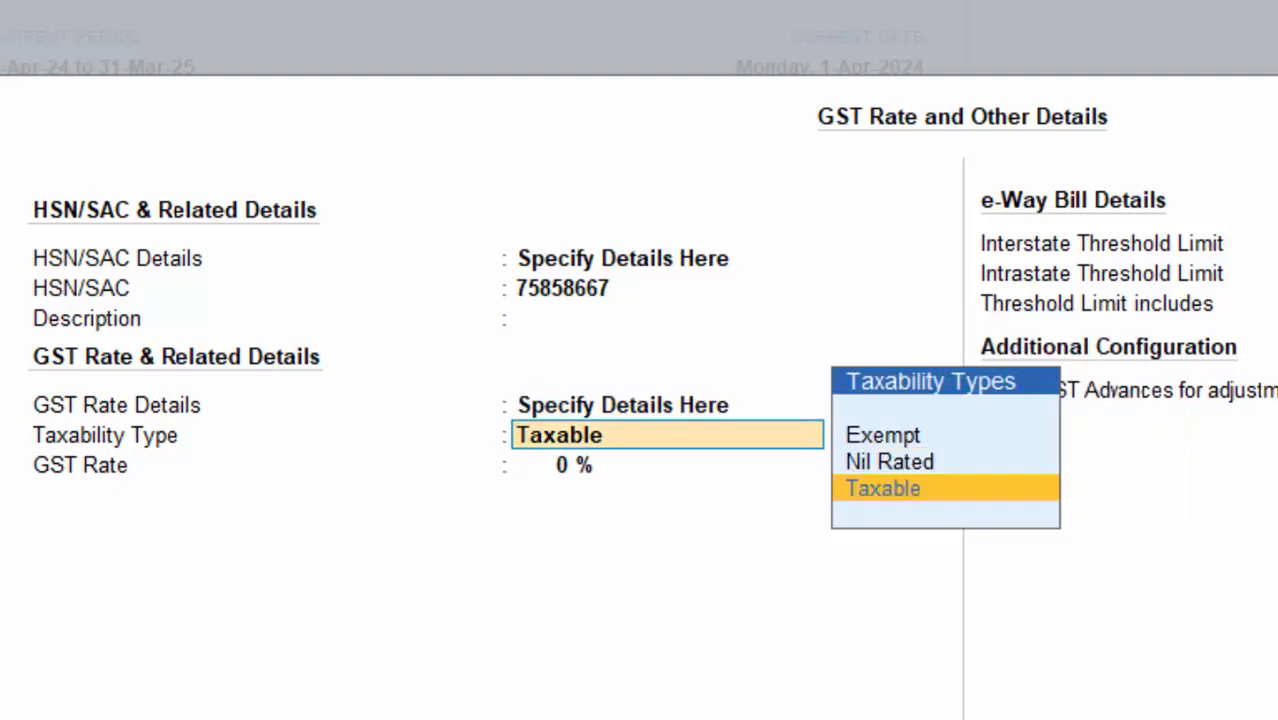
key("Return")
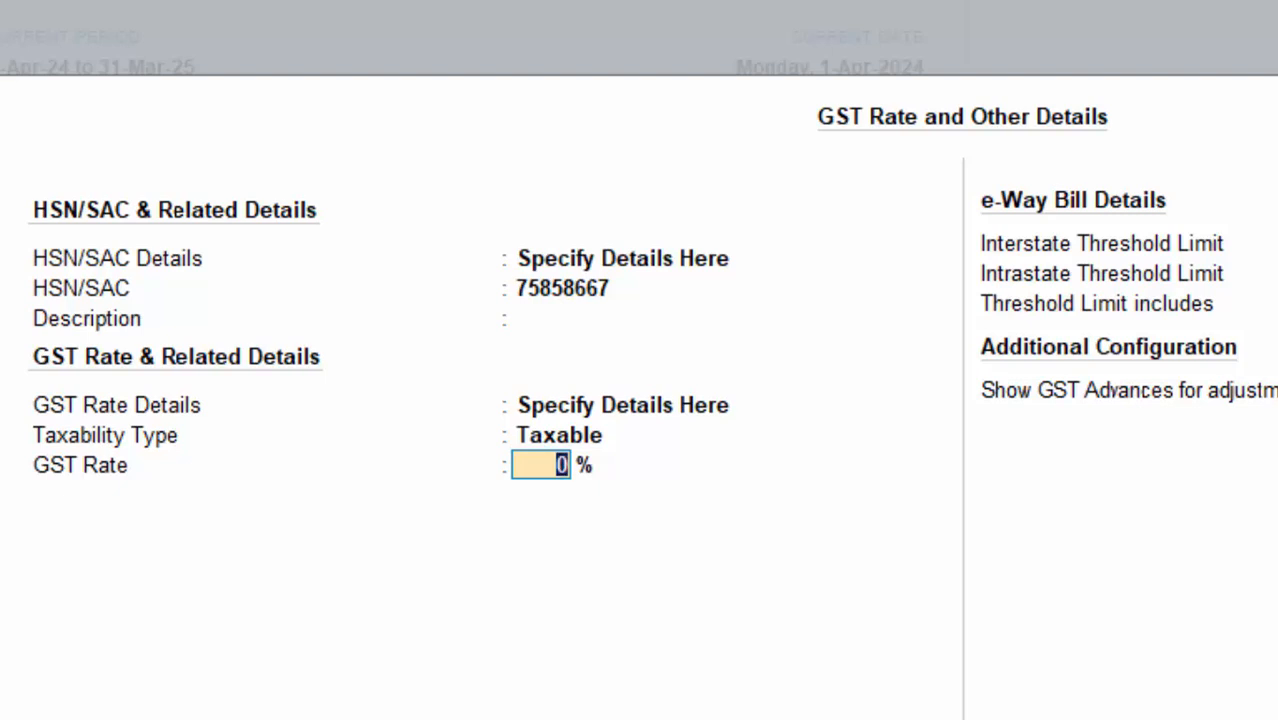
type("5")
key("Return")
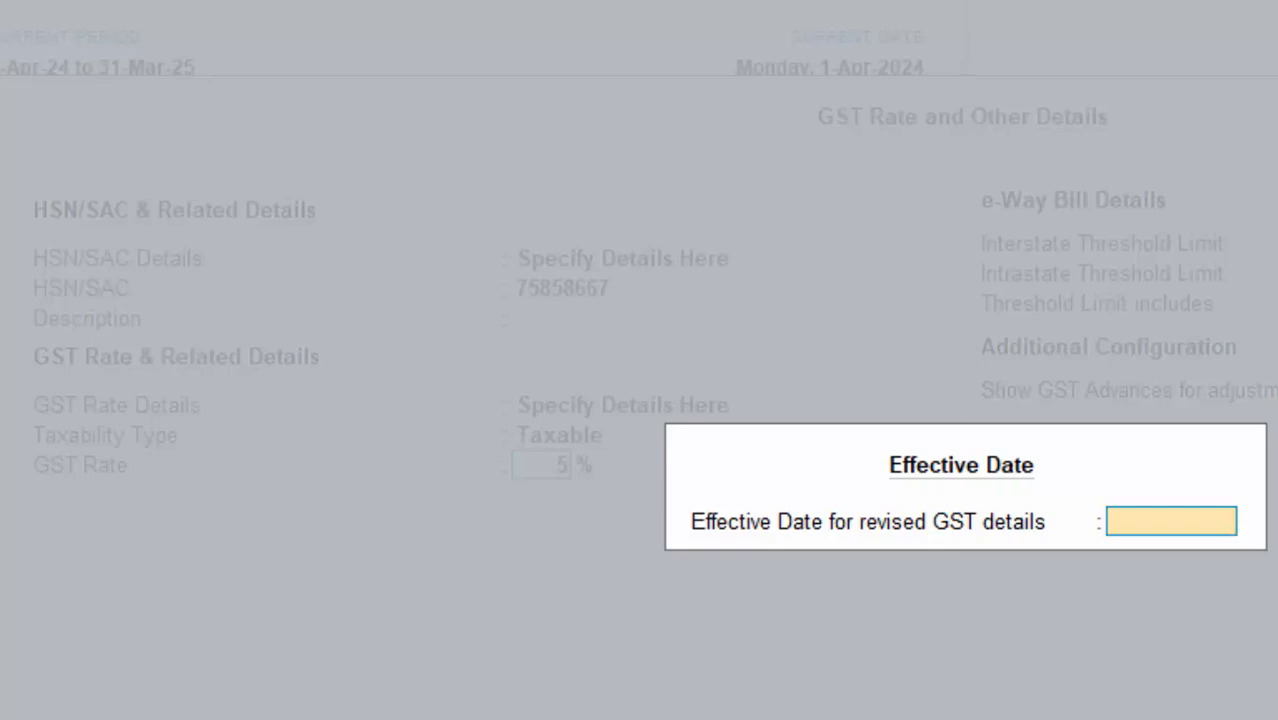
key("Return")
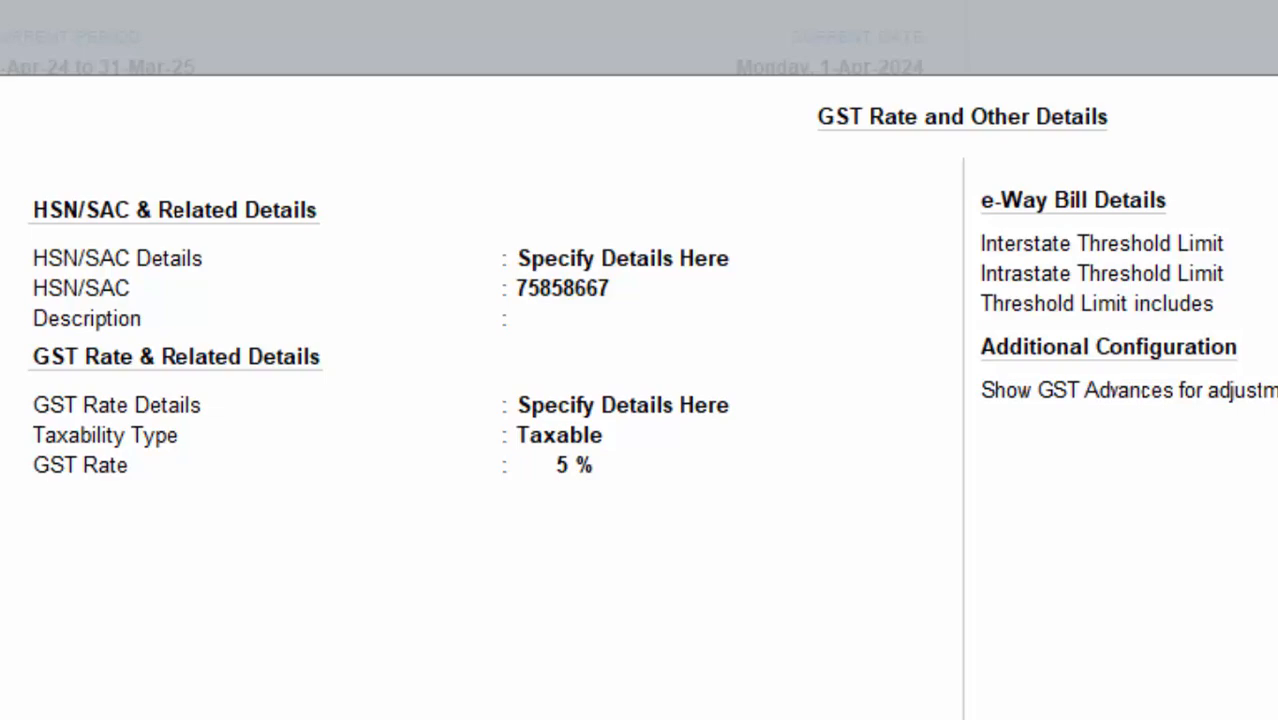
key("Return")
key("Return")
key("Return")
key("Return")
key("Return")
key("Return")
key("Return")
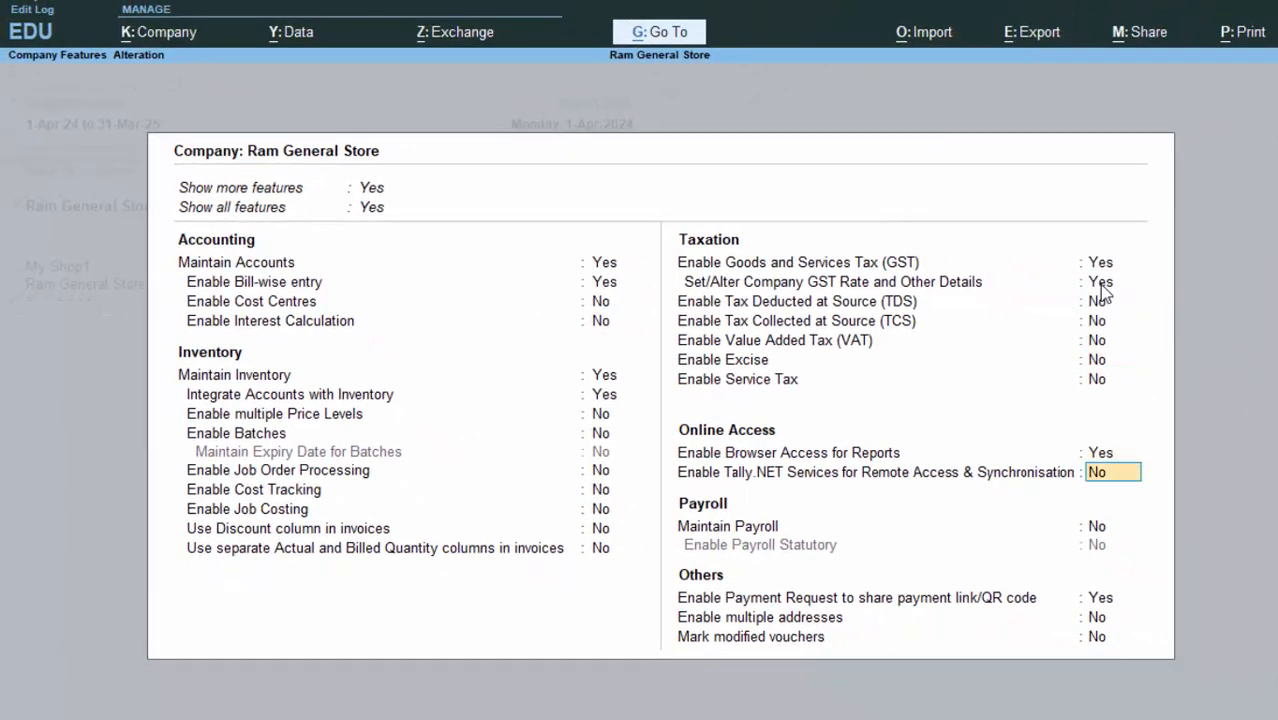
Step: Accept the updated company features and return to Gateway of Tally
key("Return")
key("Return")
key("Return")
key("Return")
key("Return")
key("Return")
key("Return")
key("Return")
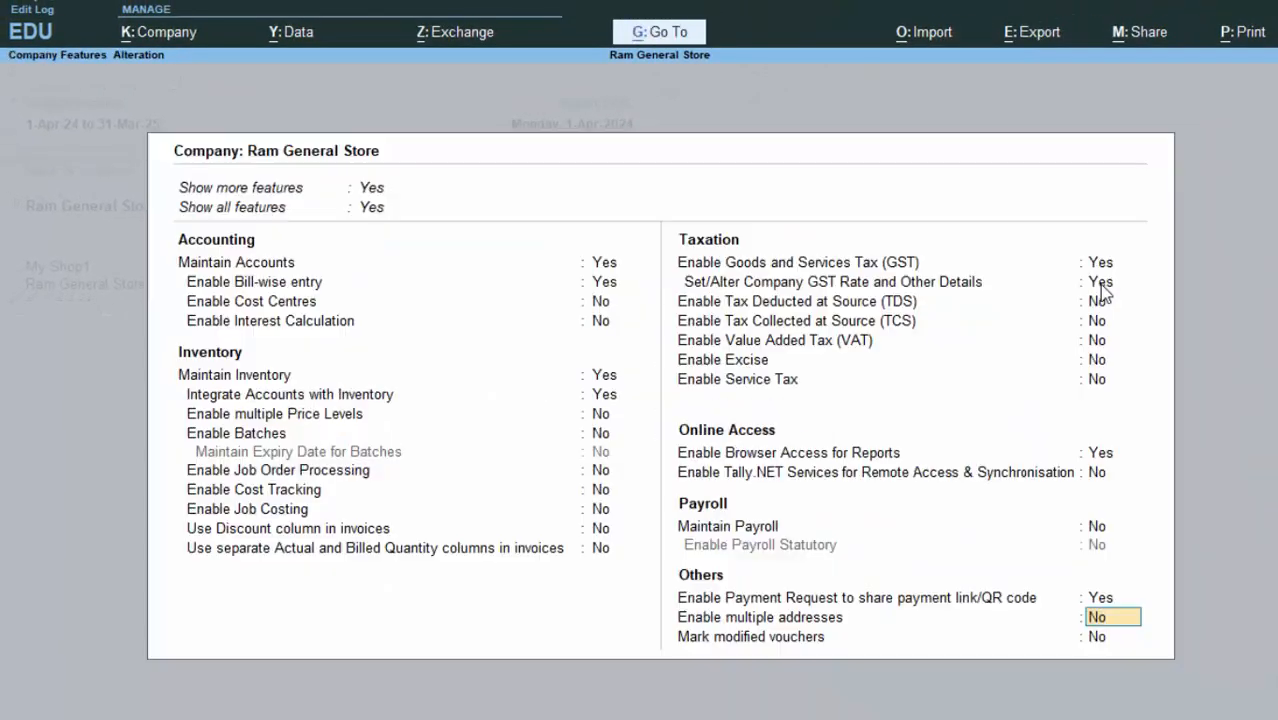
key("Return")
key("Return")
key("y")
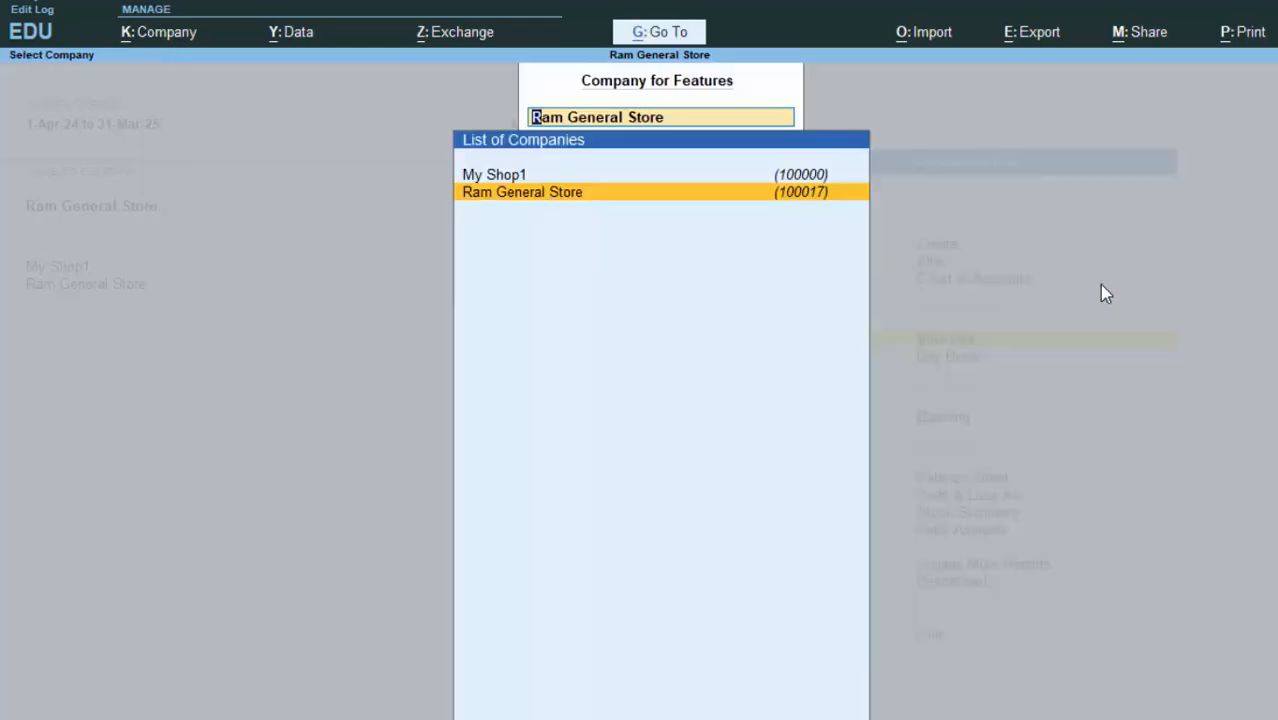
key("Escape")
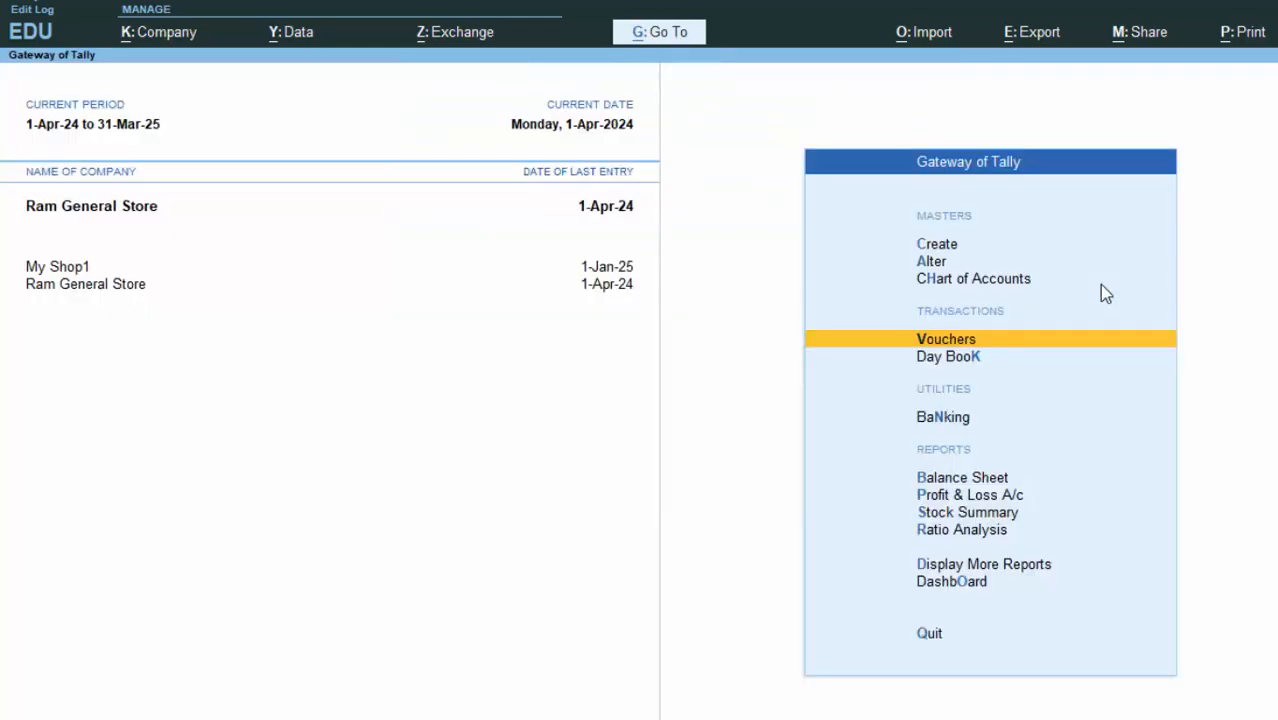
Step: Start a new purchase voucher with supplier invoice 65435, date 1-Apr-24, and the supplier as party
key("Return")
type("65435")
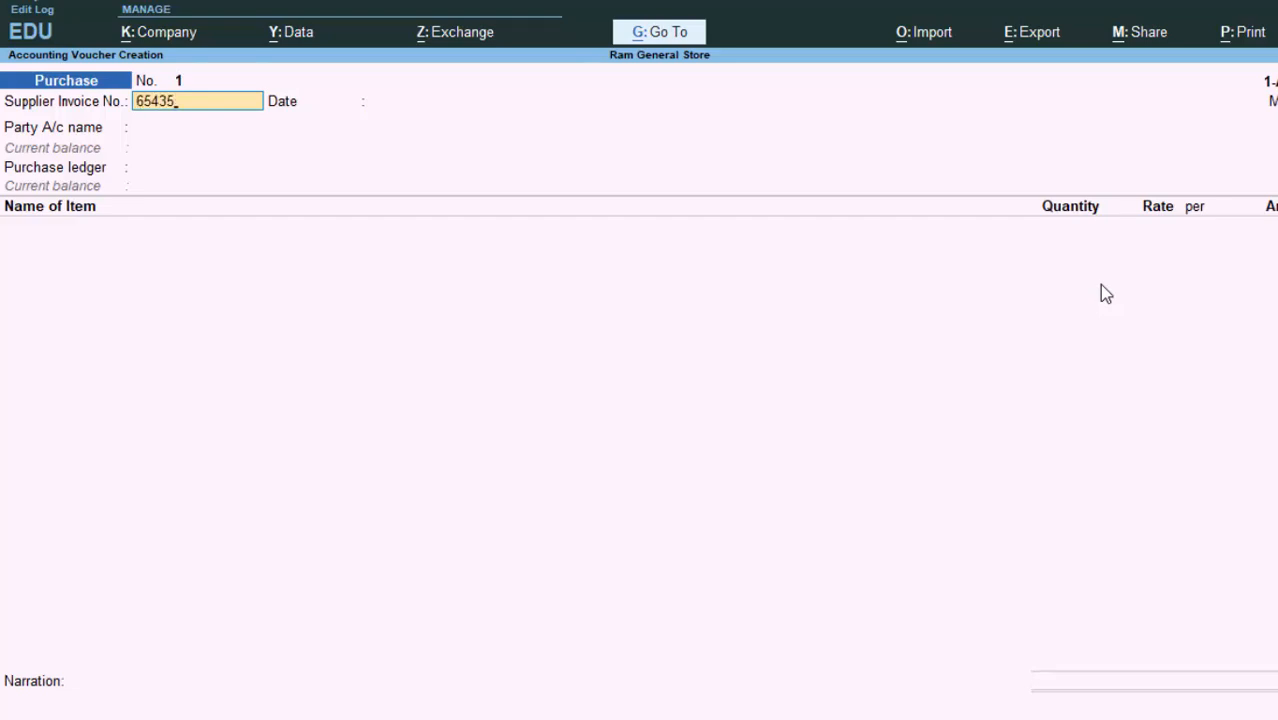
key("Return")
key("Return")
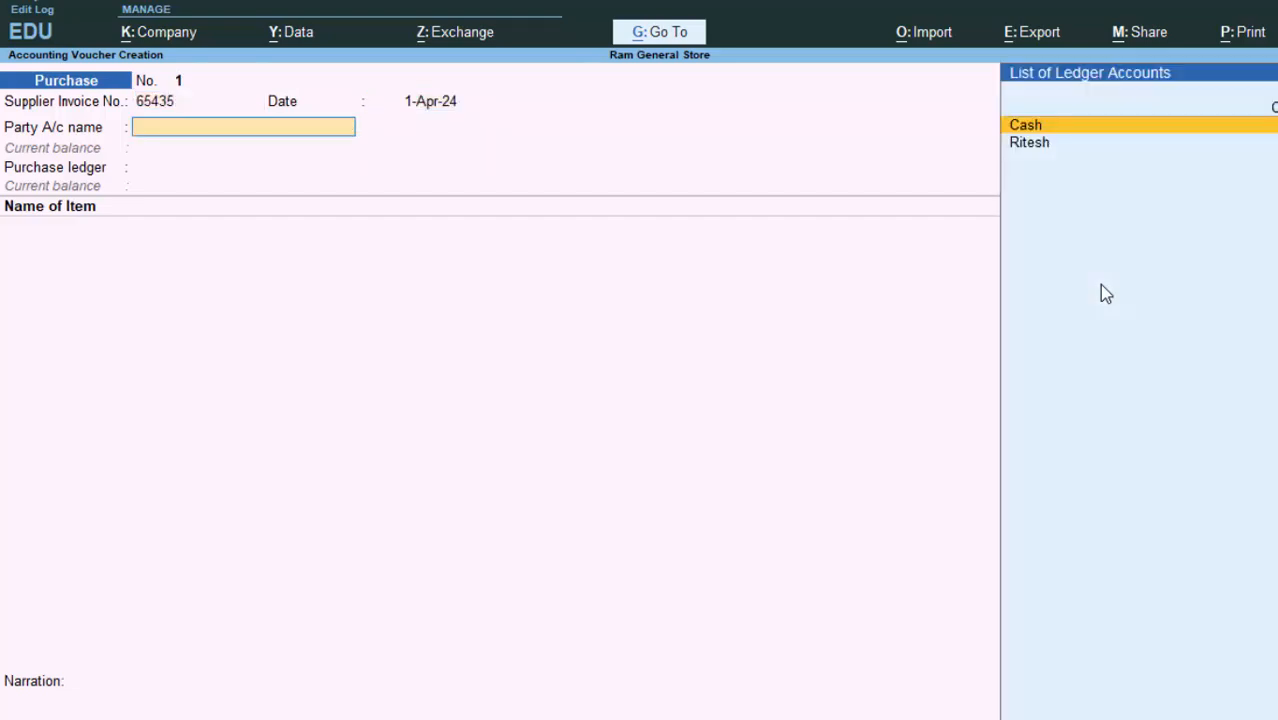
key("Down")
key("Return")
key("Return")
key("Return")
key("Return")
key("Return")
key("Return")
key("Return")
key("Return")
key("Return")
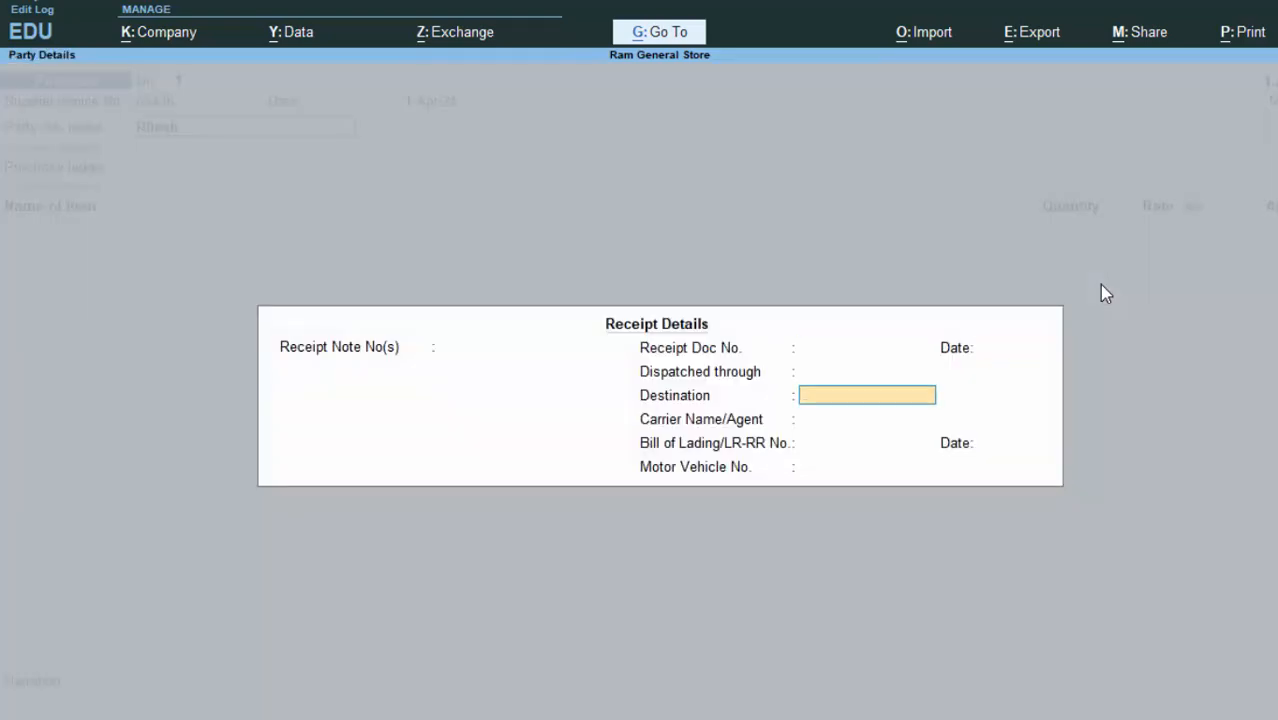
key("Return")
key("Return")
key("Return")
key("Return")
key("Return")
key("Return")
key("Return")
key("Return")
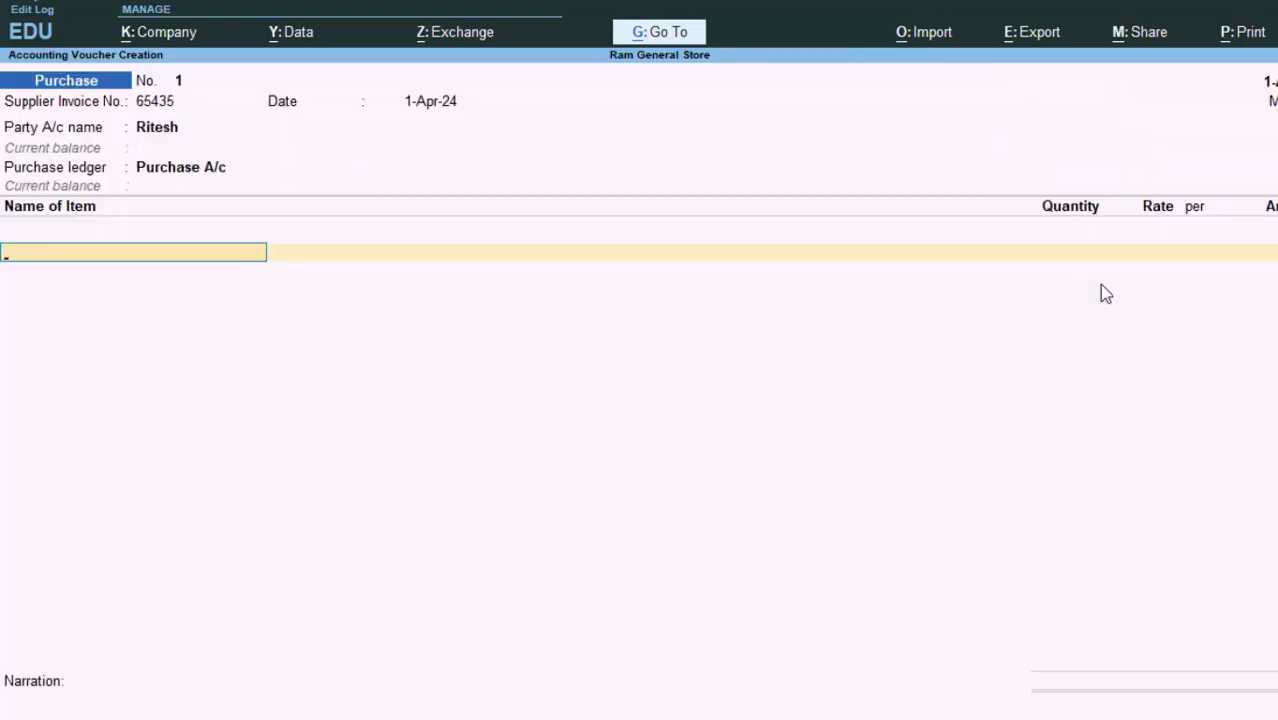
Step: Add Refined Oil at 50 litres and 140 per litre, totalling 7,000.00
type("R")
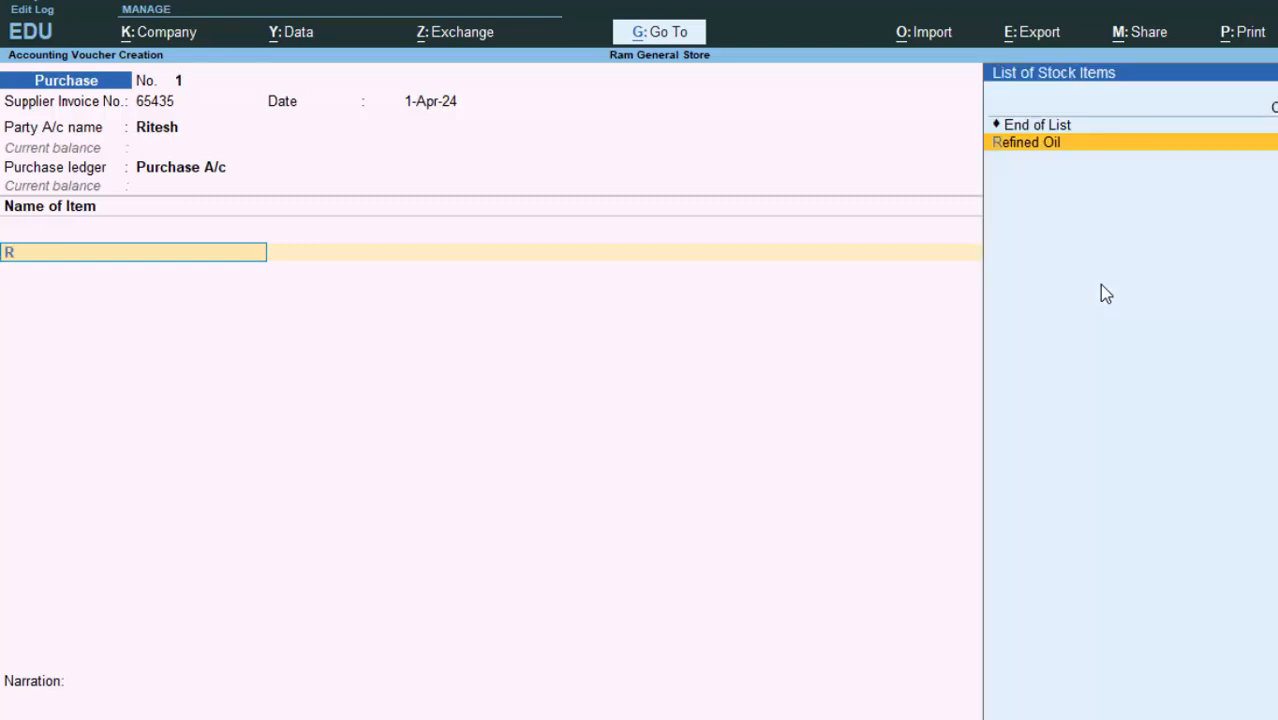
key("Return")
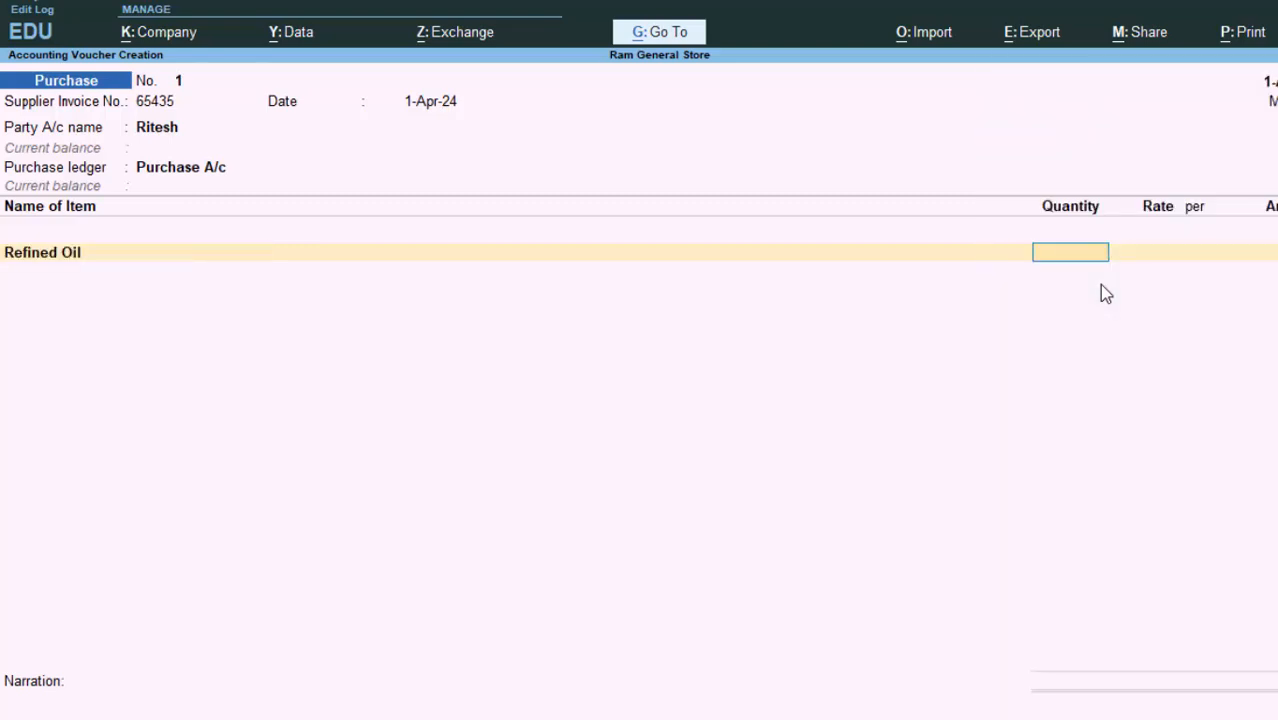
type("50")
key("Return")
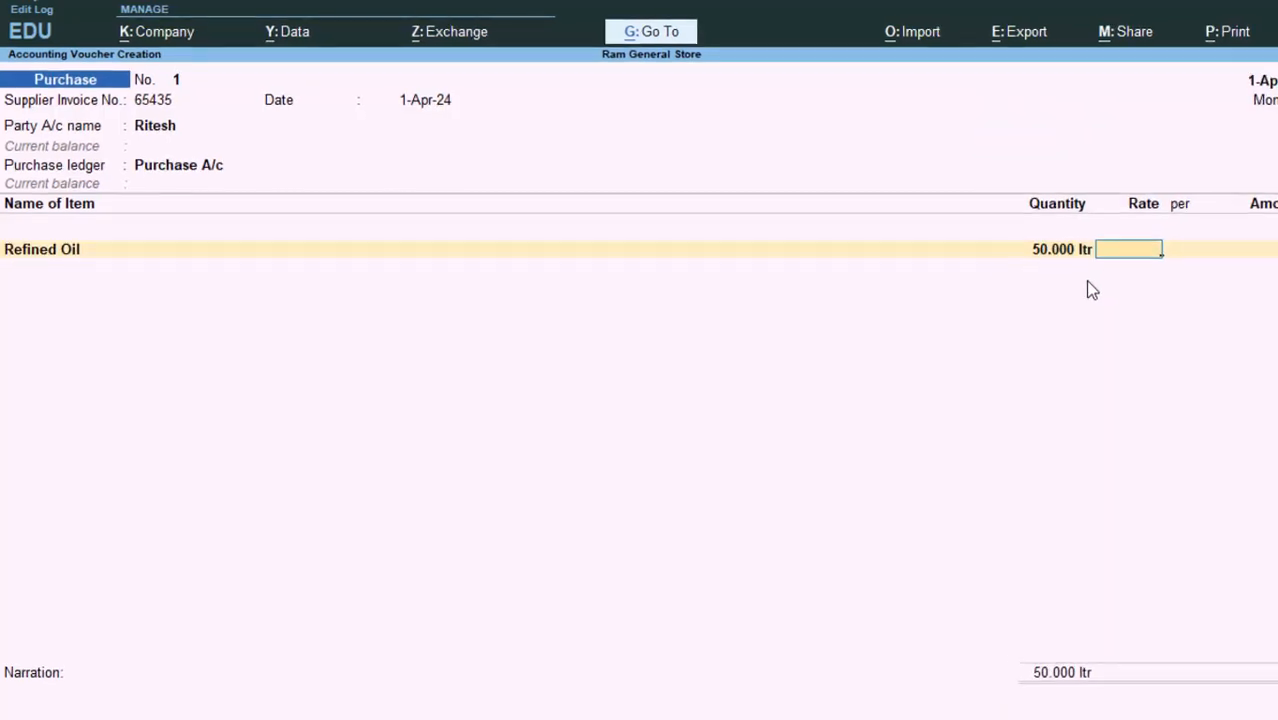
type("14")
type("0")
key("Return")
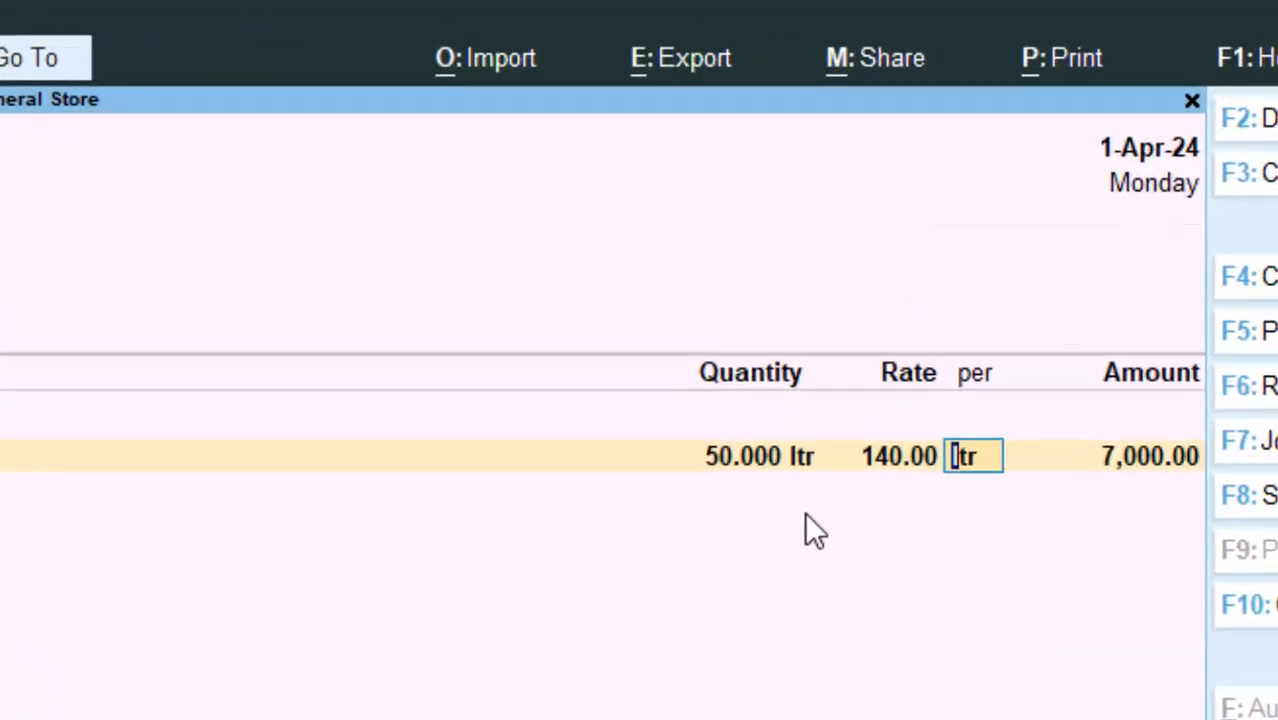
key("Return")
key("Return")
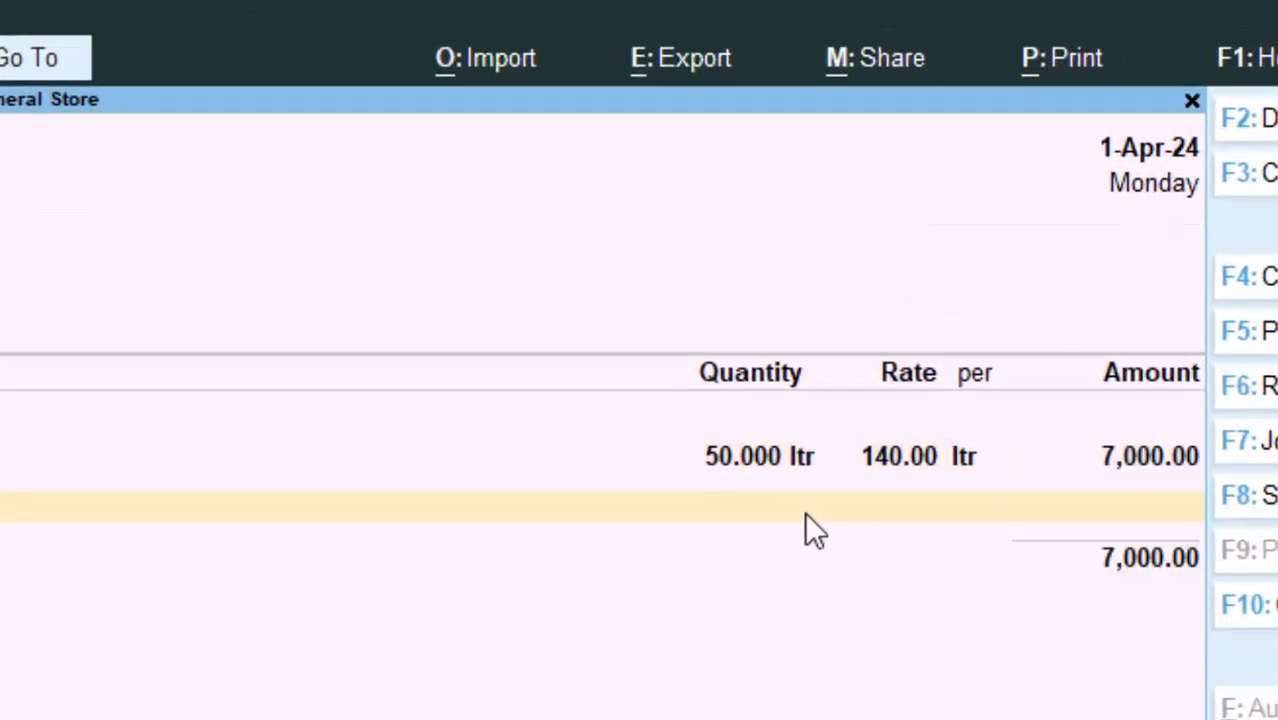
Step: Create a new stock item named Musterd Oil under Primary, measured in litres (ltr)
key("alt+c")
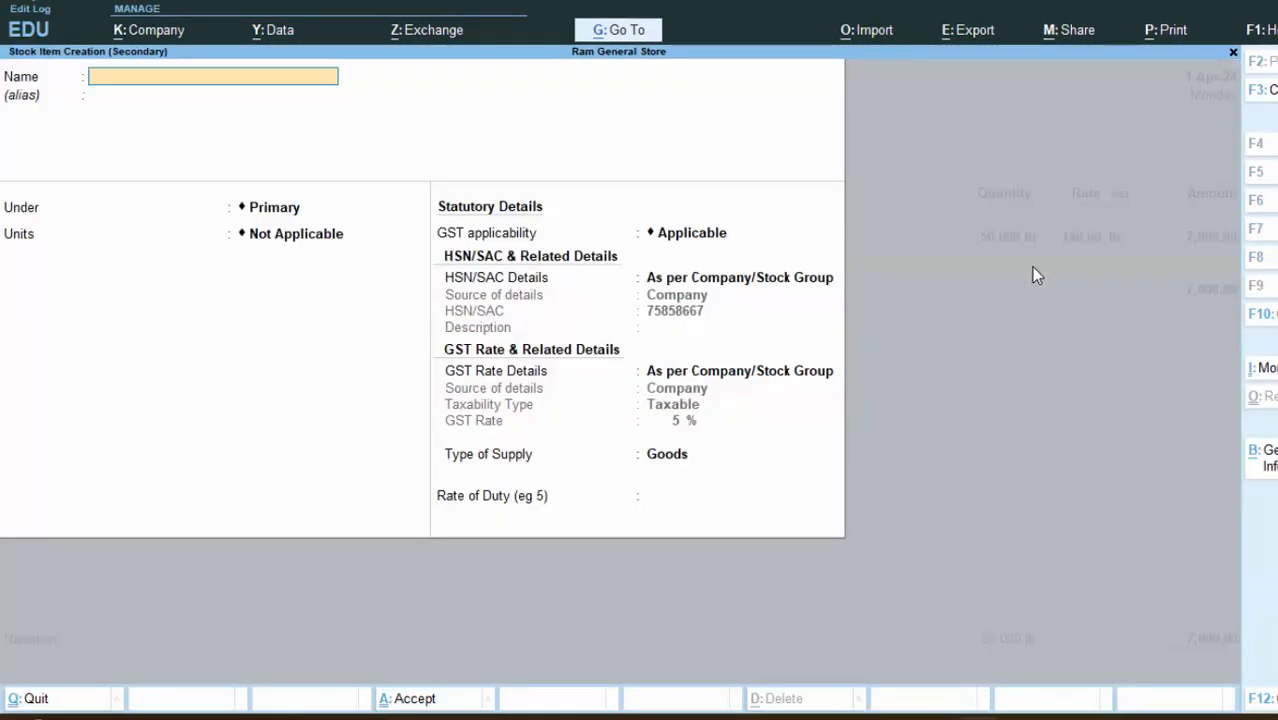
type("M")
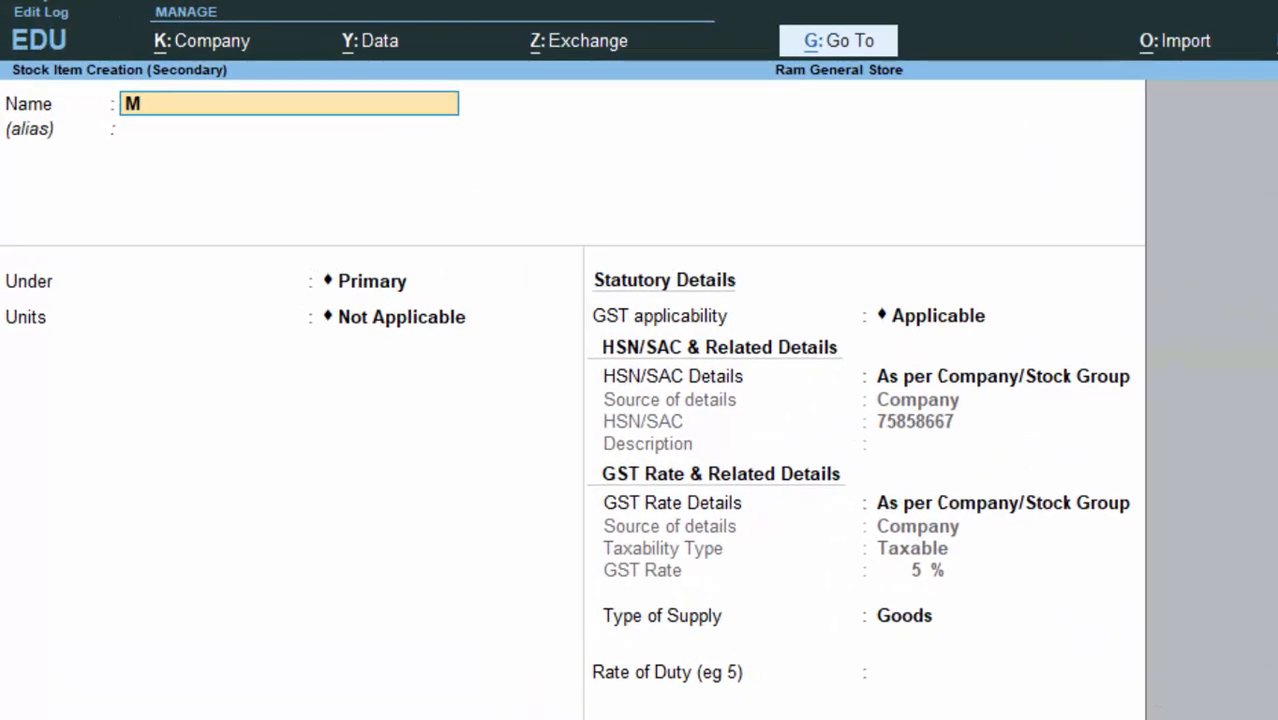
type("ustered")
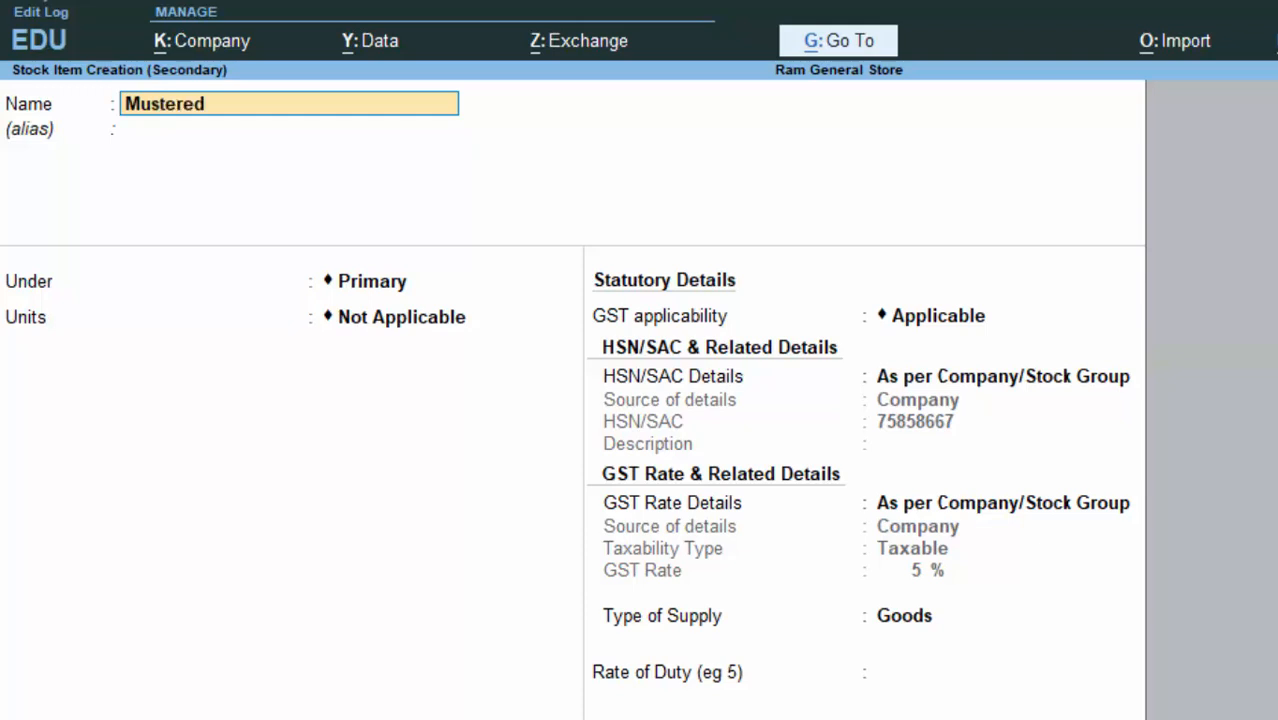
key("BackSpace")
key("BackSpace")
type("d Oil")
key("Return")
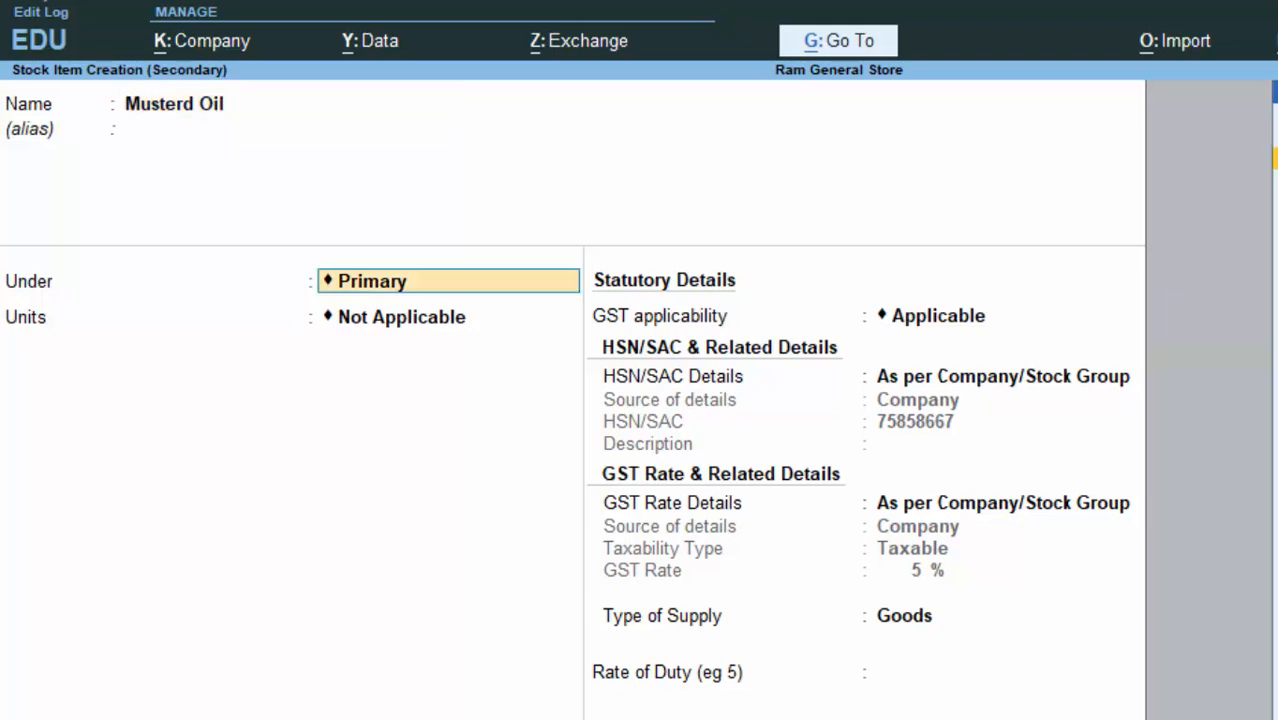
key("Return")
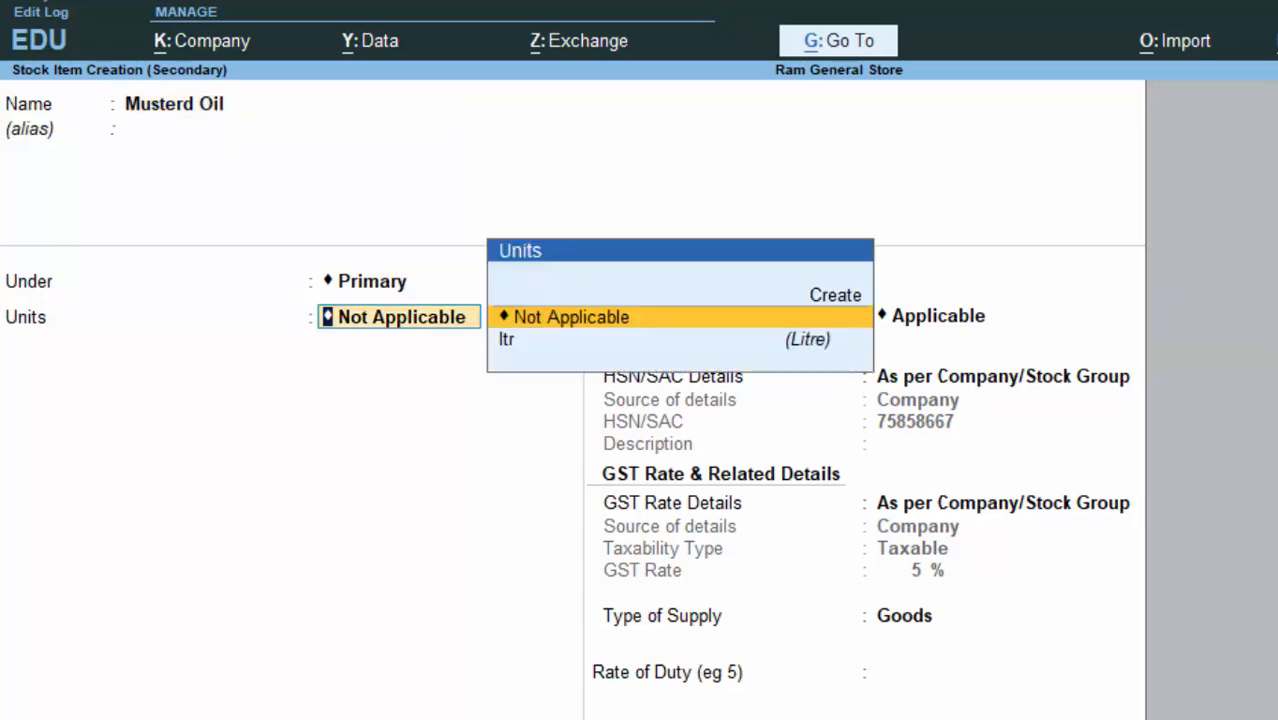
key("Down")
key("Return")
Step: Keep GST applicable and specify HSN/SAC 56478787 for the item
key("Return")
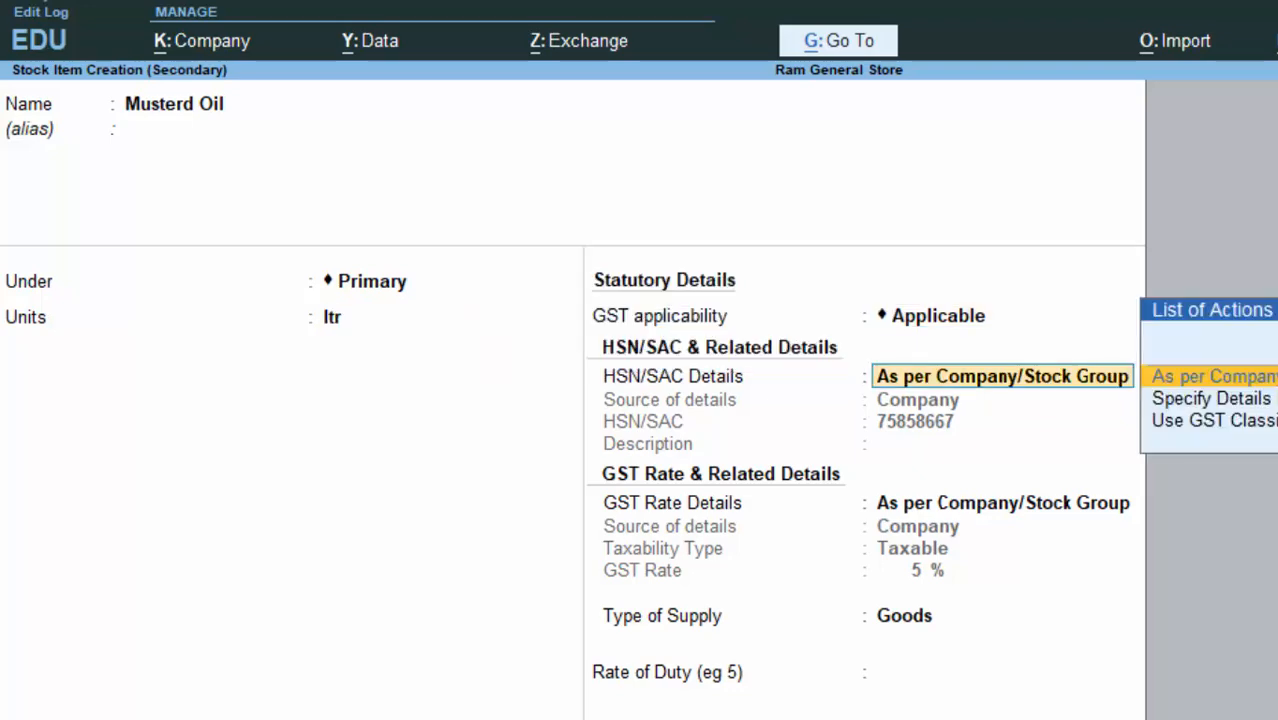
key("Return")
key("Return")
key("BackSpace")
key("BackSpace")
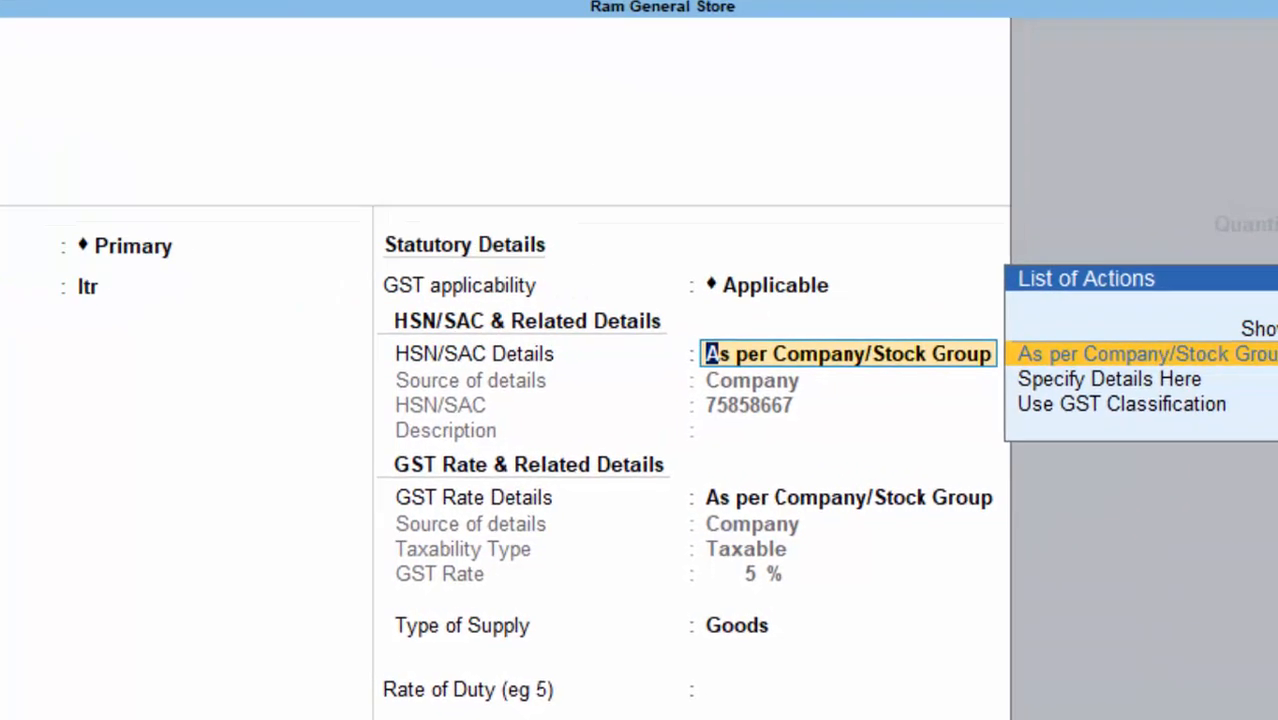
key("BackSpace")
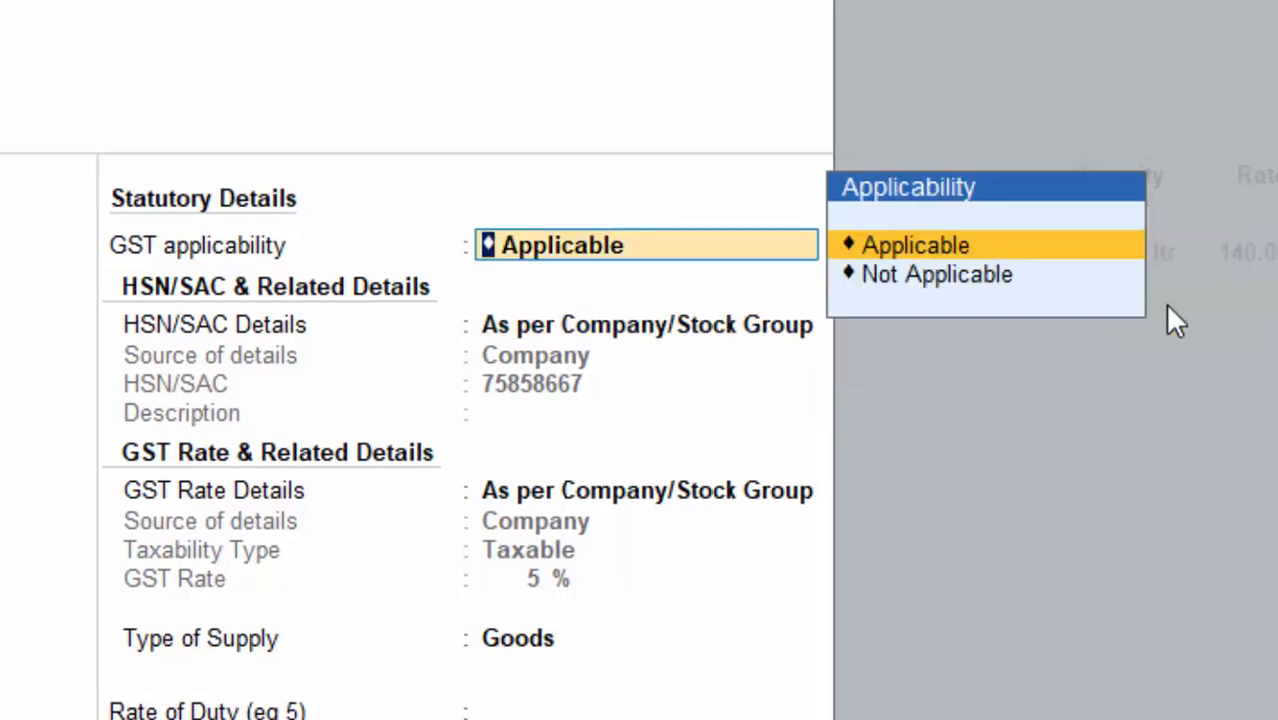
key("Return")
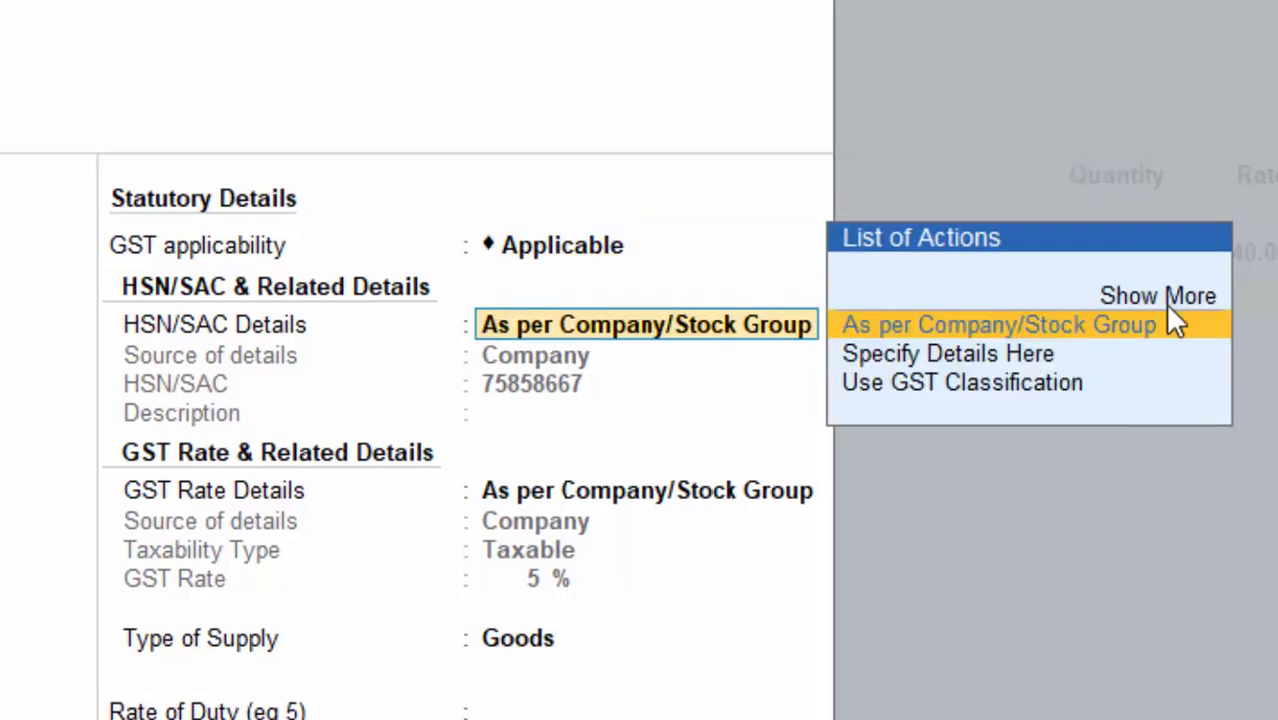
key("Down")
key("Return")
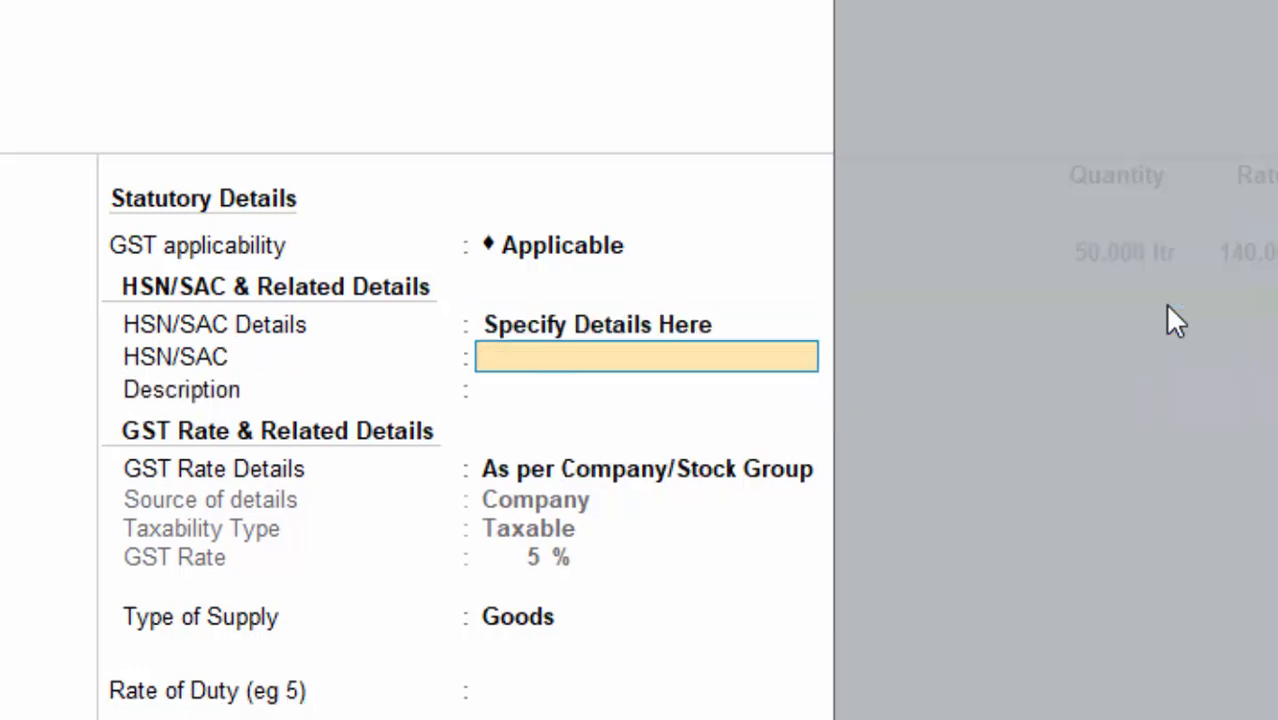
type("56478")
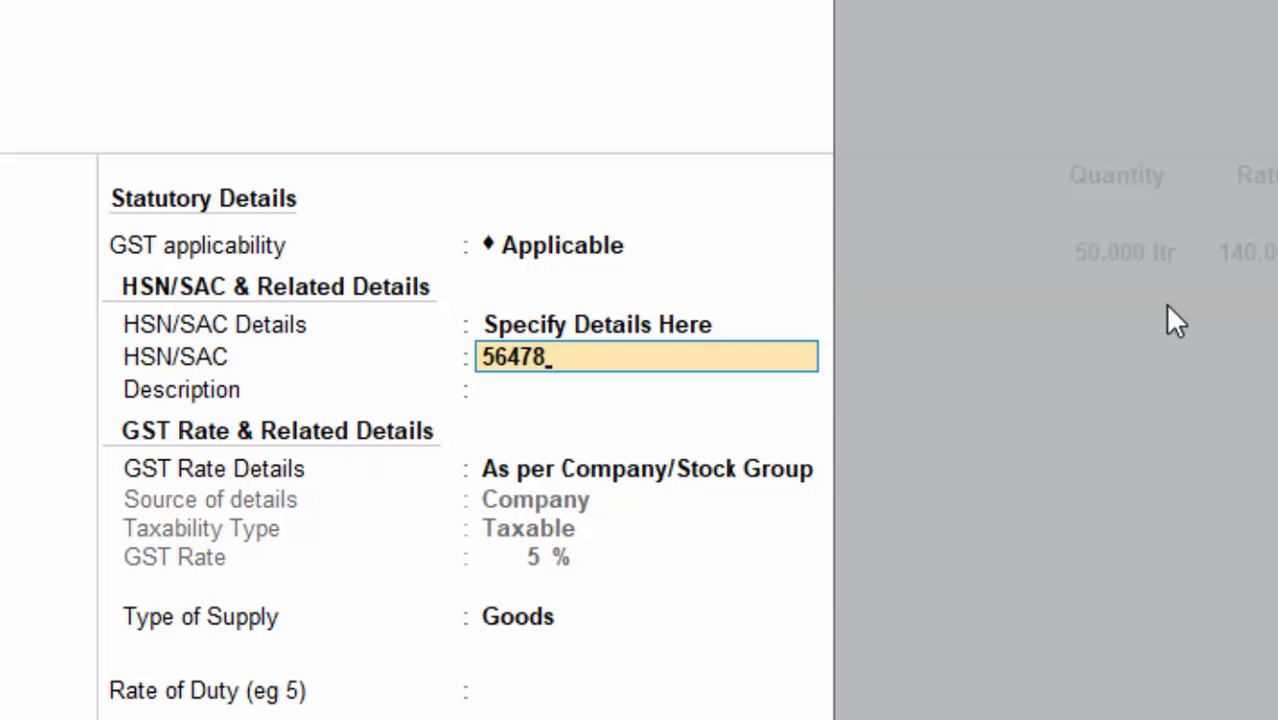
type("787")
key("Return")
Step: Set its GST rate to Taxable at 10% as Goods, and save Musterd Oil
key("Return")
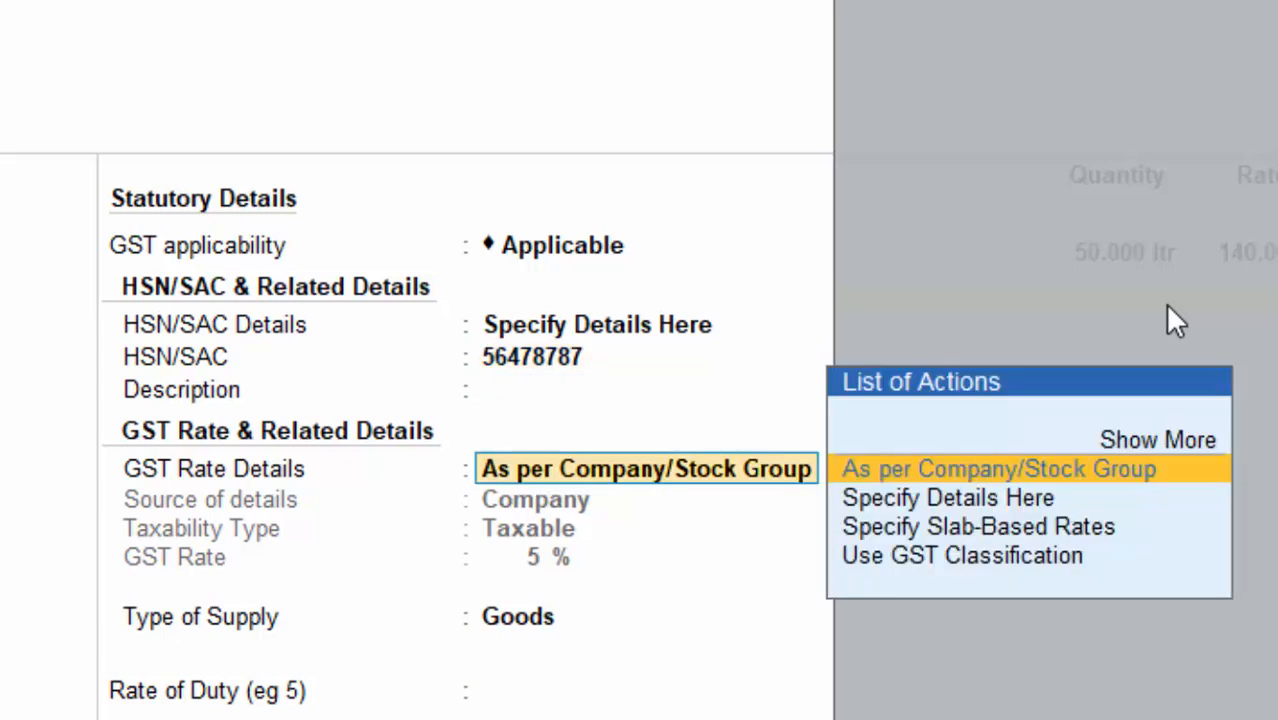
key("Down")
key("Return")
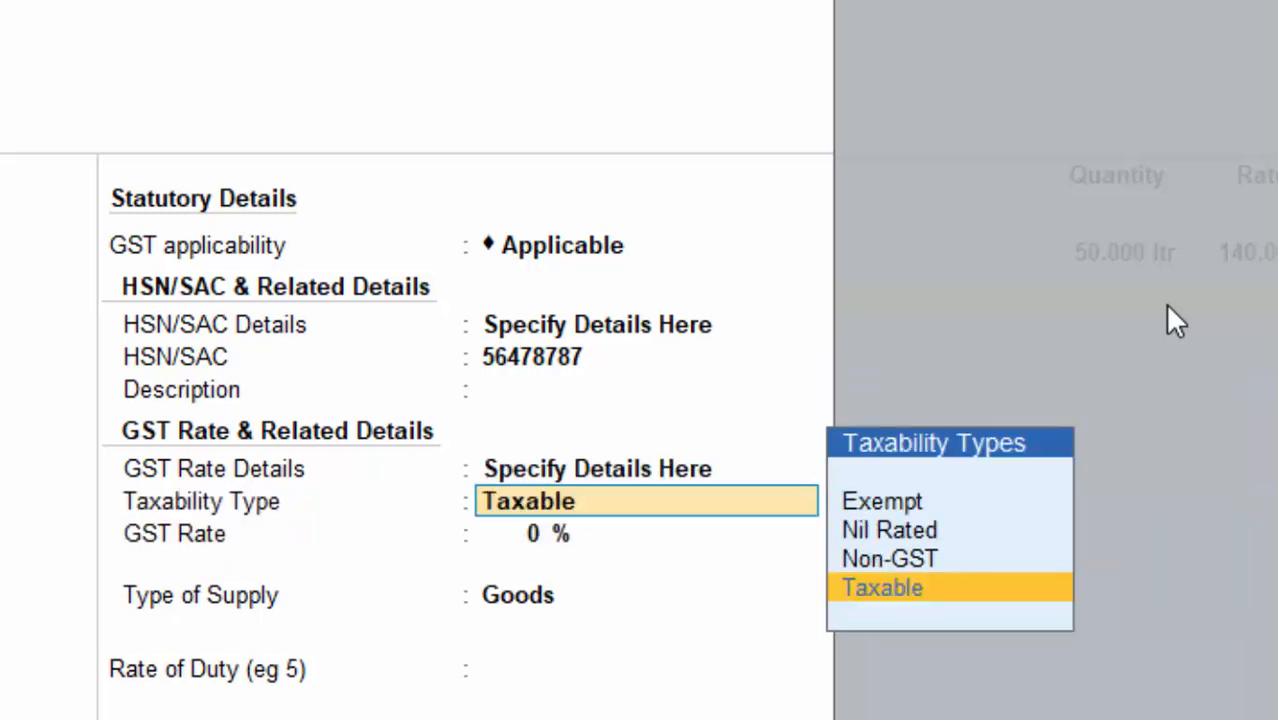
key("Return")
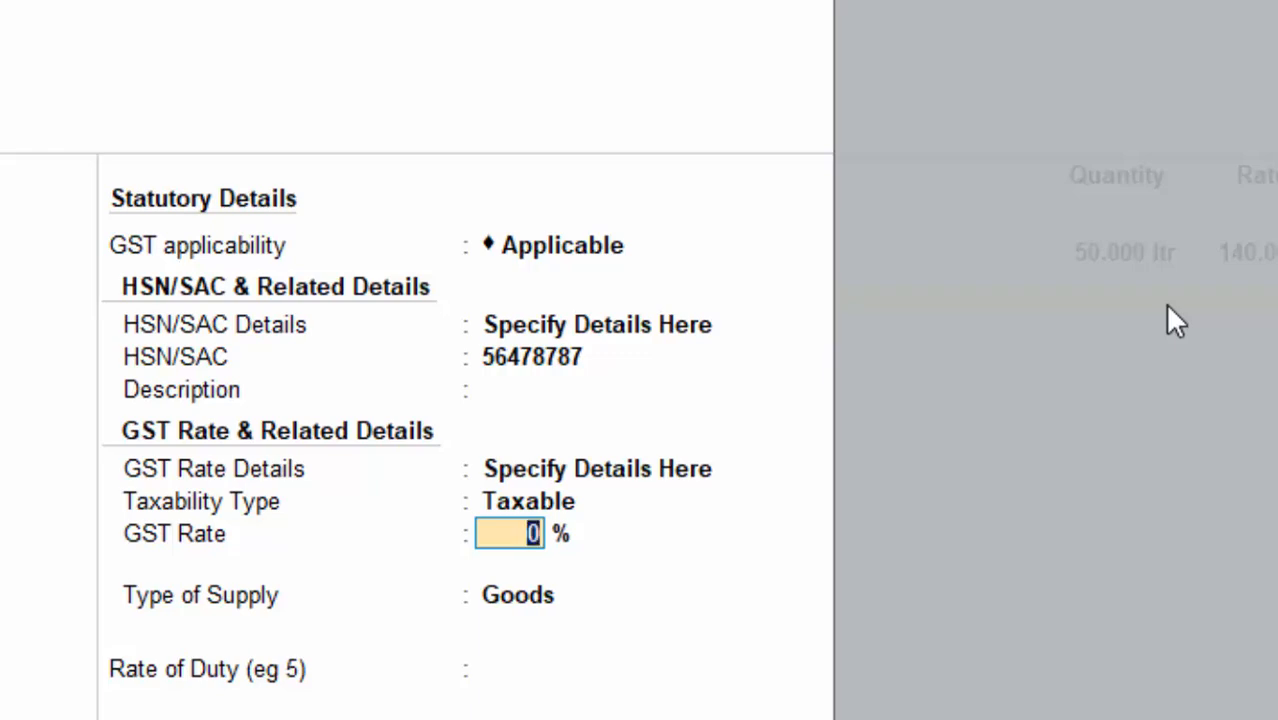
type("10")
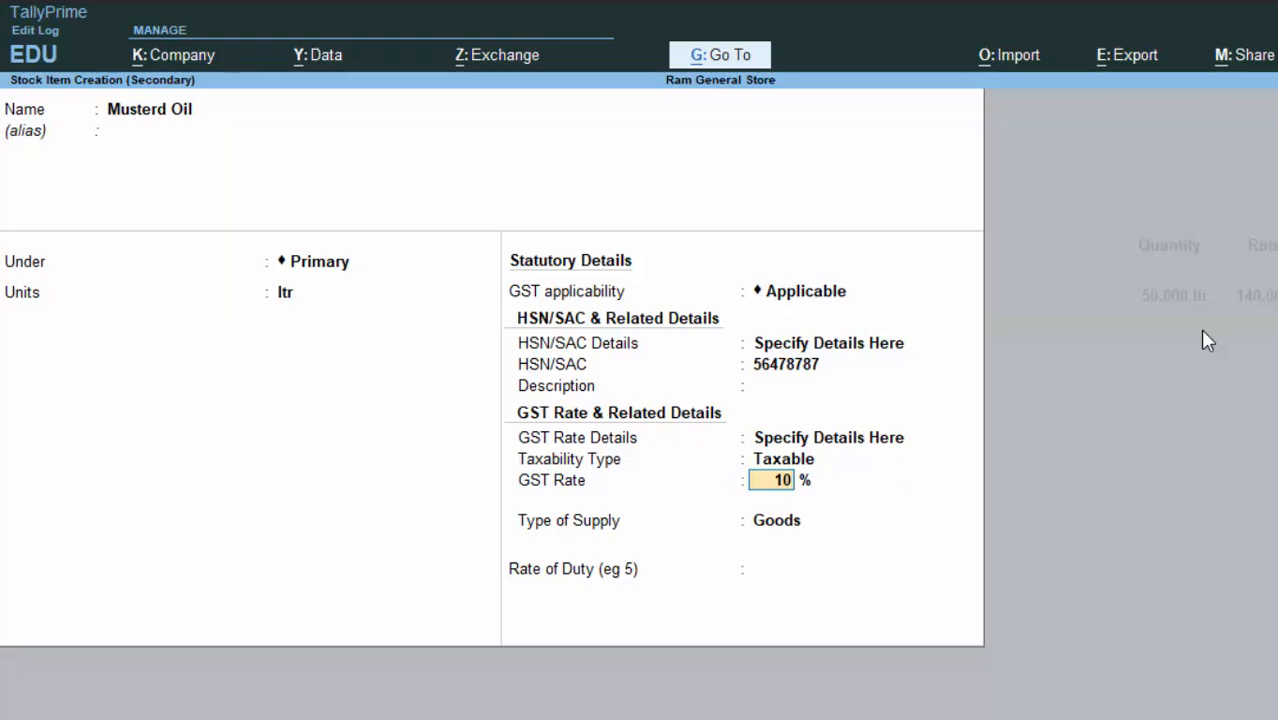
key("Return")
key("Return")
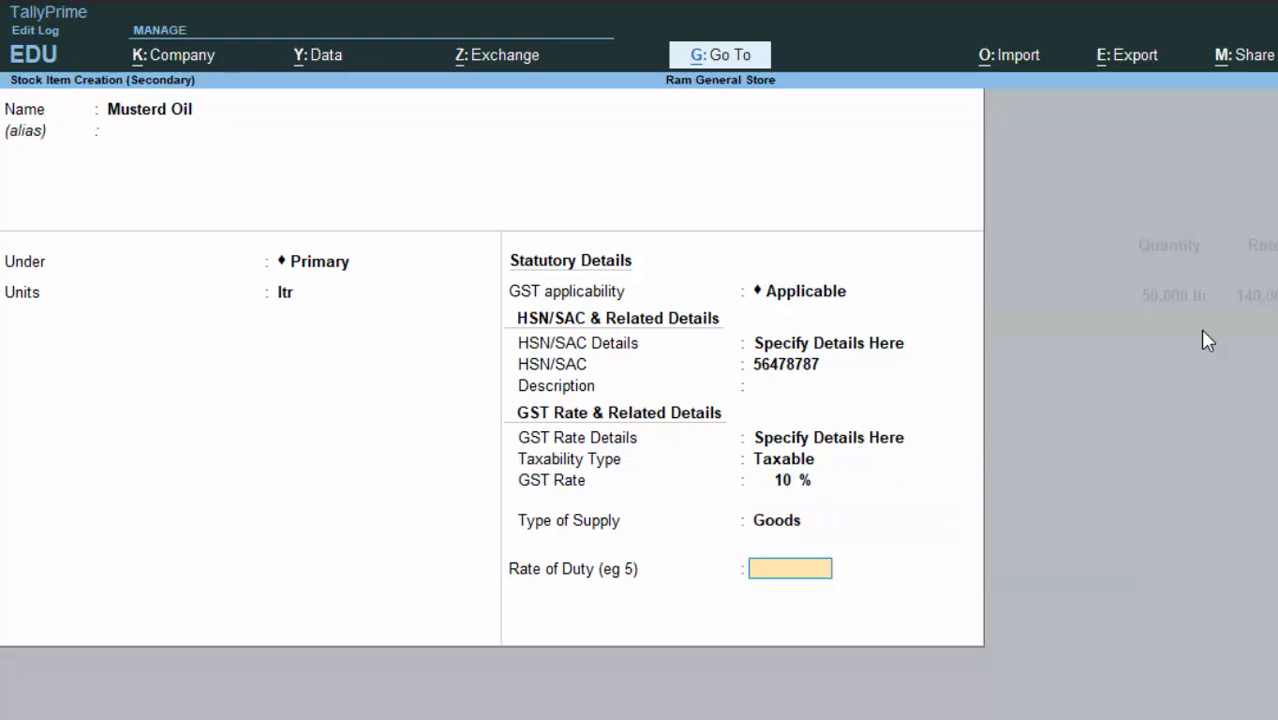
key("Return")
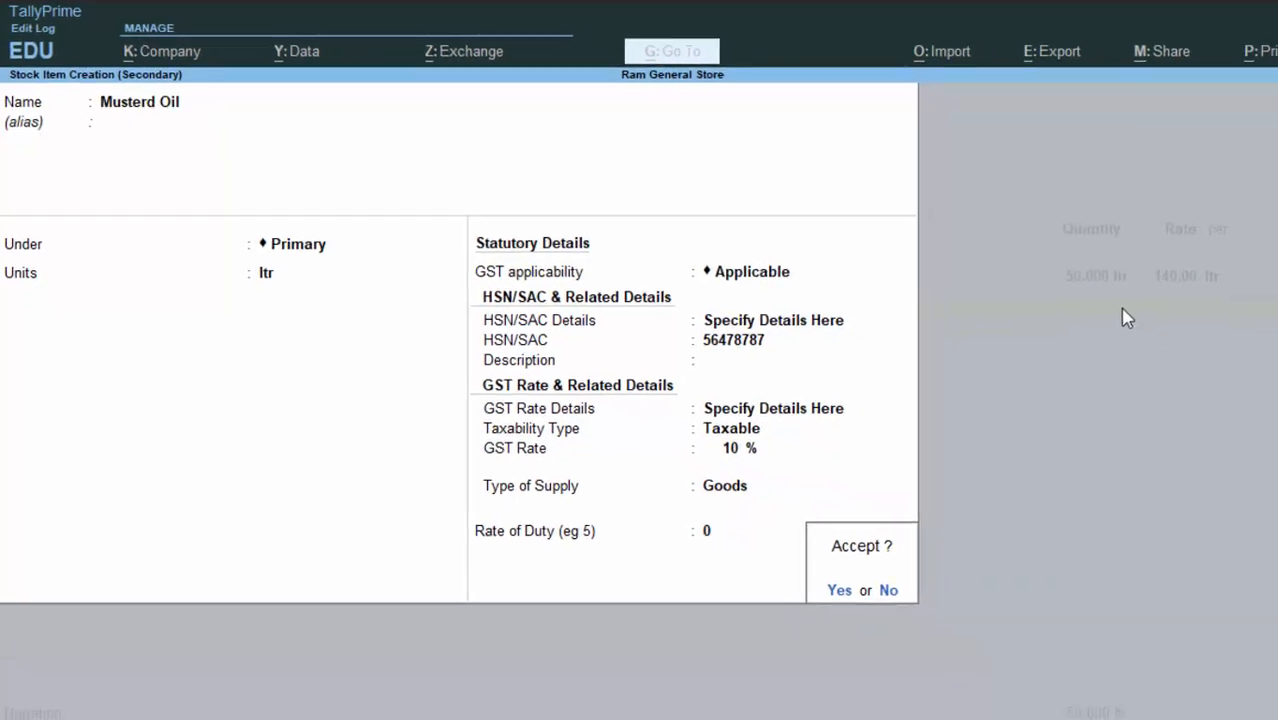
key("Return")
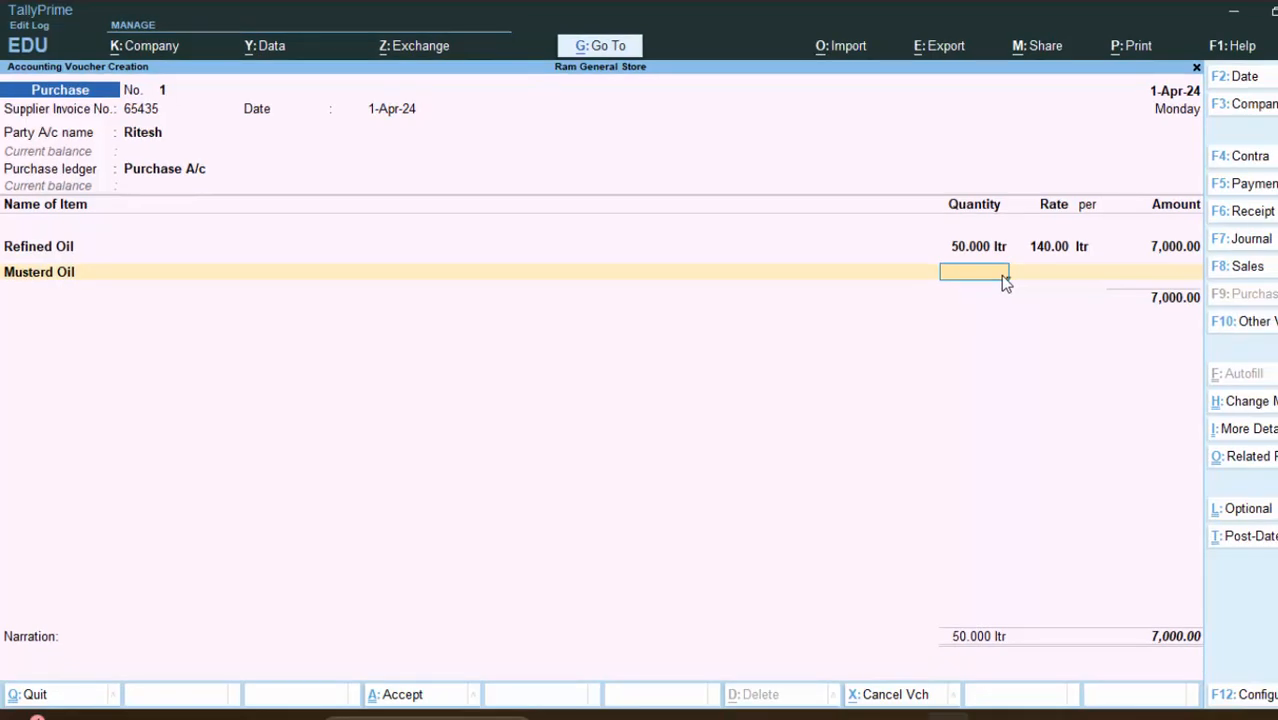
Step: Enter Musterd Oil at 80 litres and rate 130, totalling 10,400.00
key("Return")
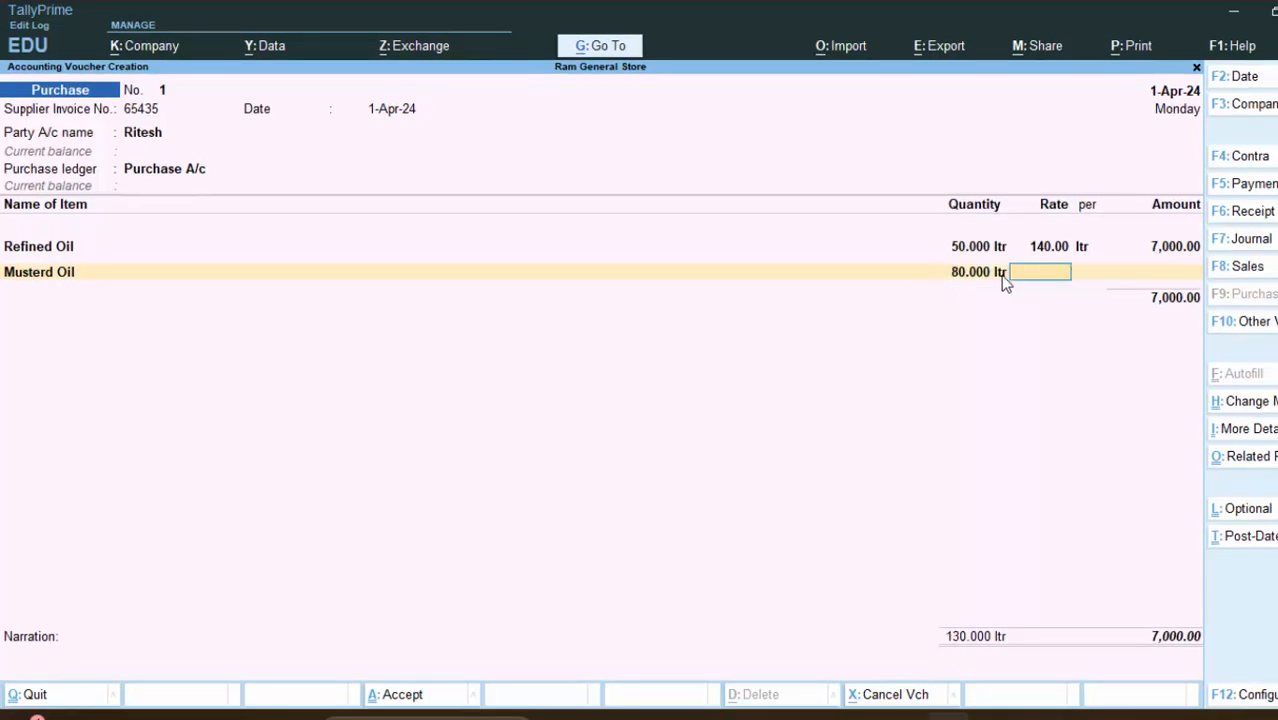
type("130")
key("Return")
key("Return")
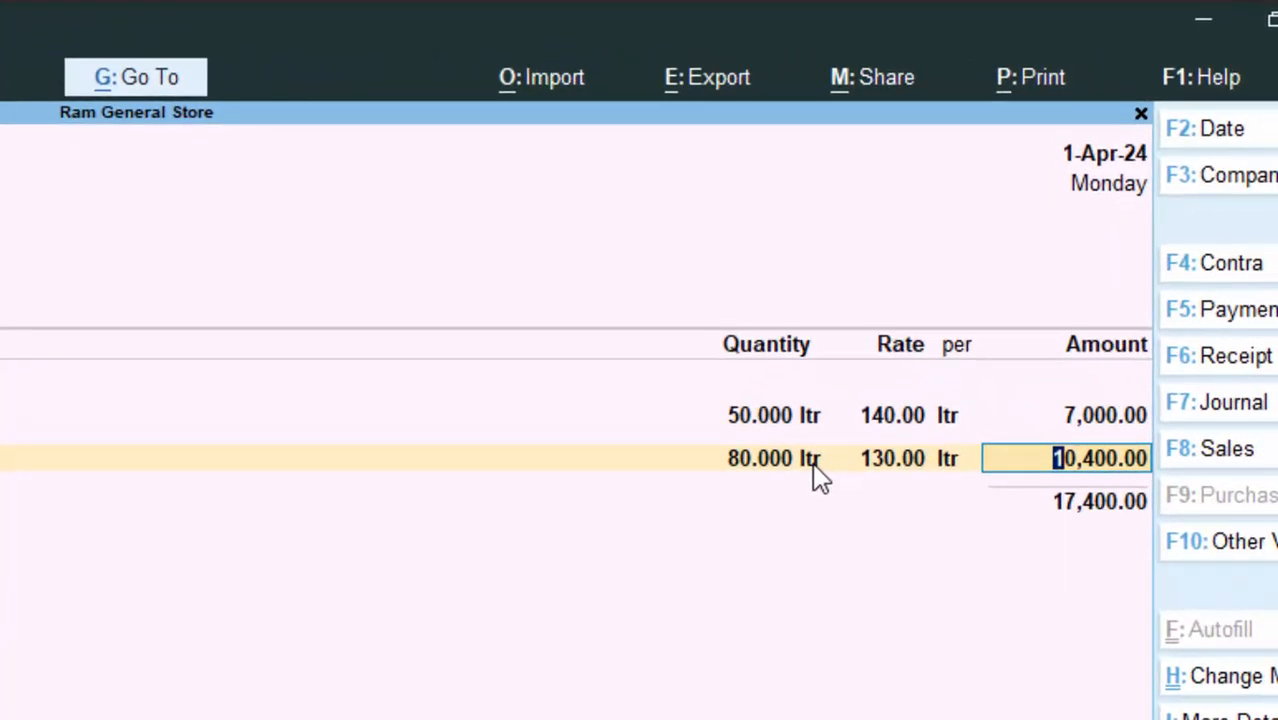
key("Return")
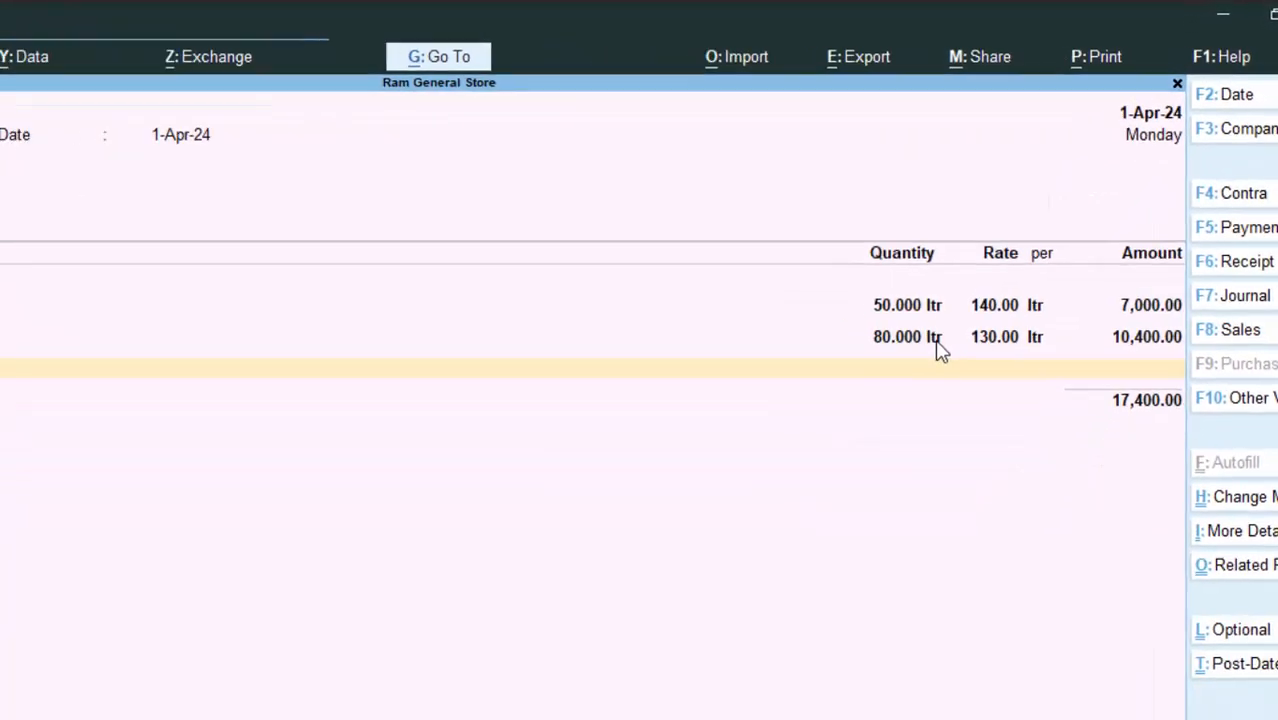
Step: End the item list and add the Cgst ledger with its 695.00 amount
key("Return")
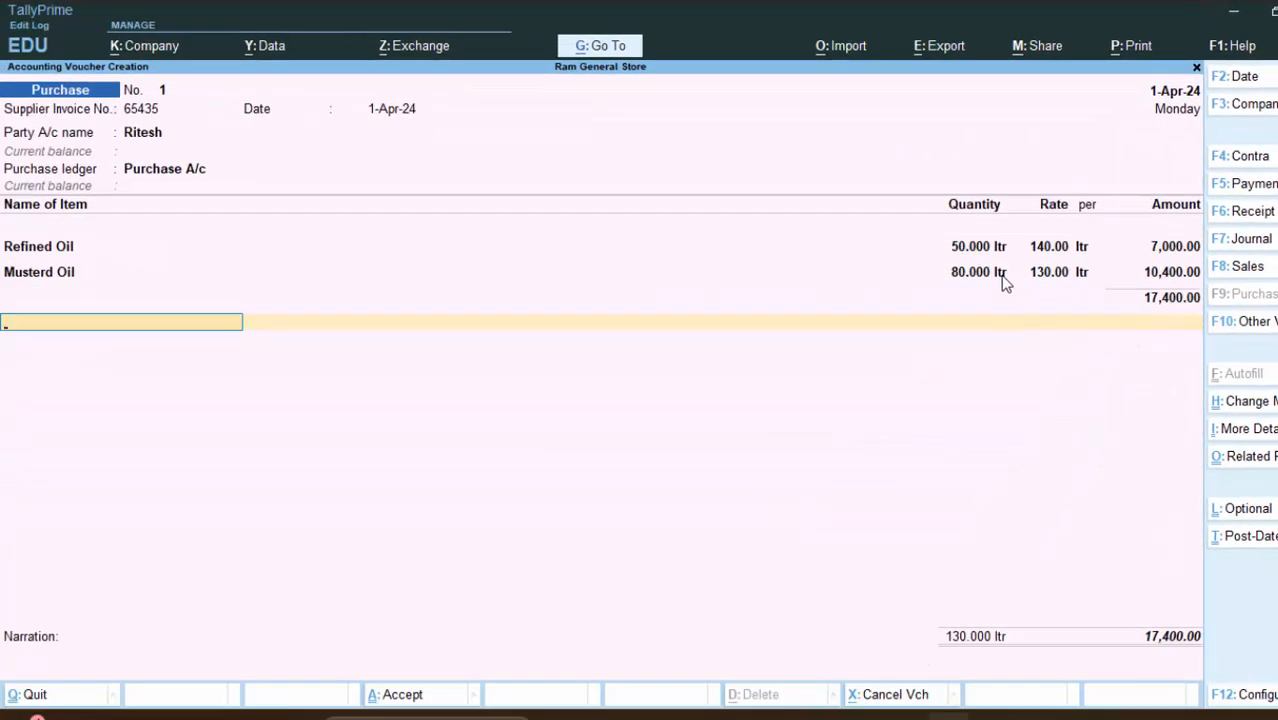
type("c")
key("Return")
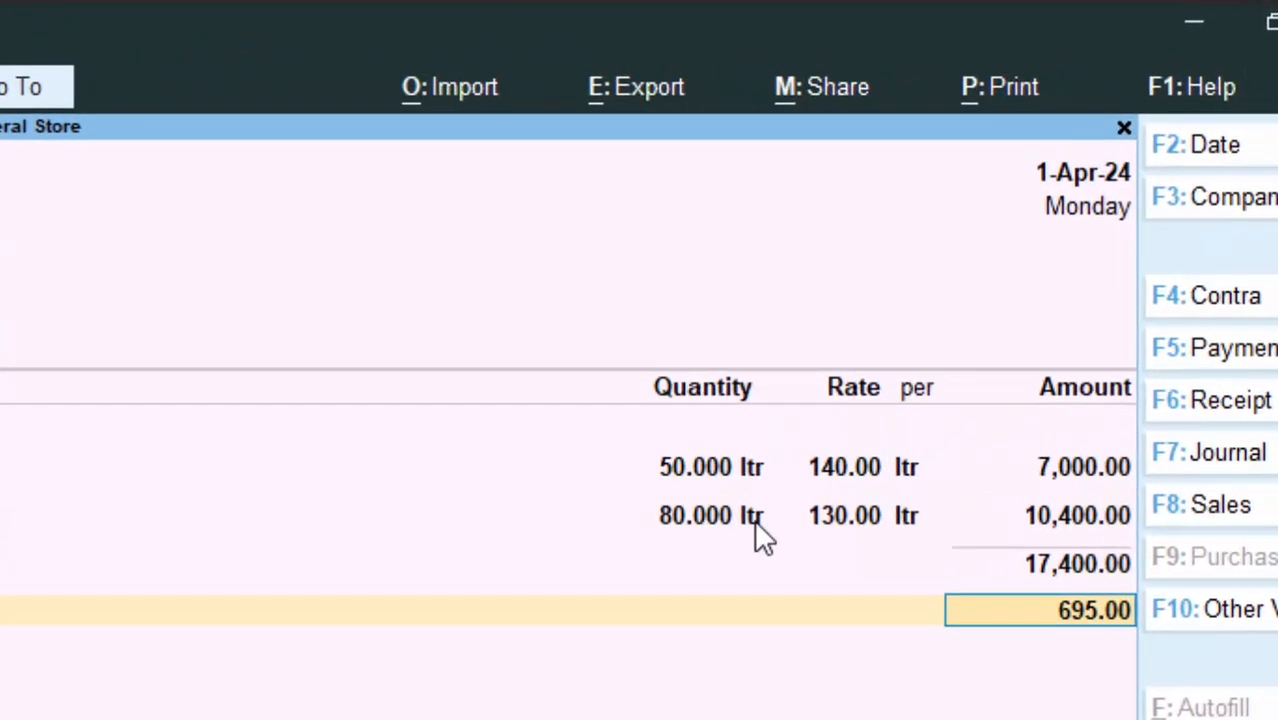
key("Return")
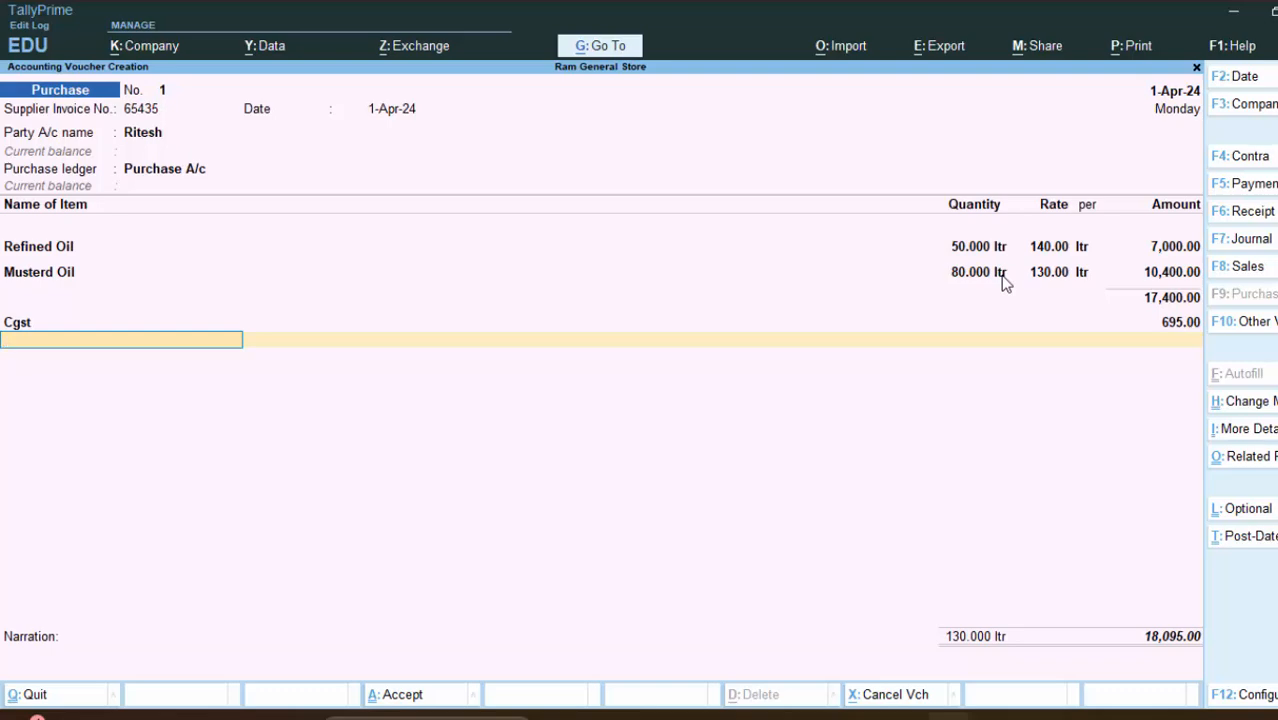
Step: Create a ledger named Sgst under Duties & Taxes with duty type GST
key("alt+c")
type("Sgs")
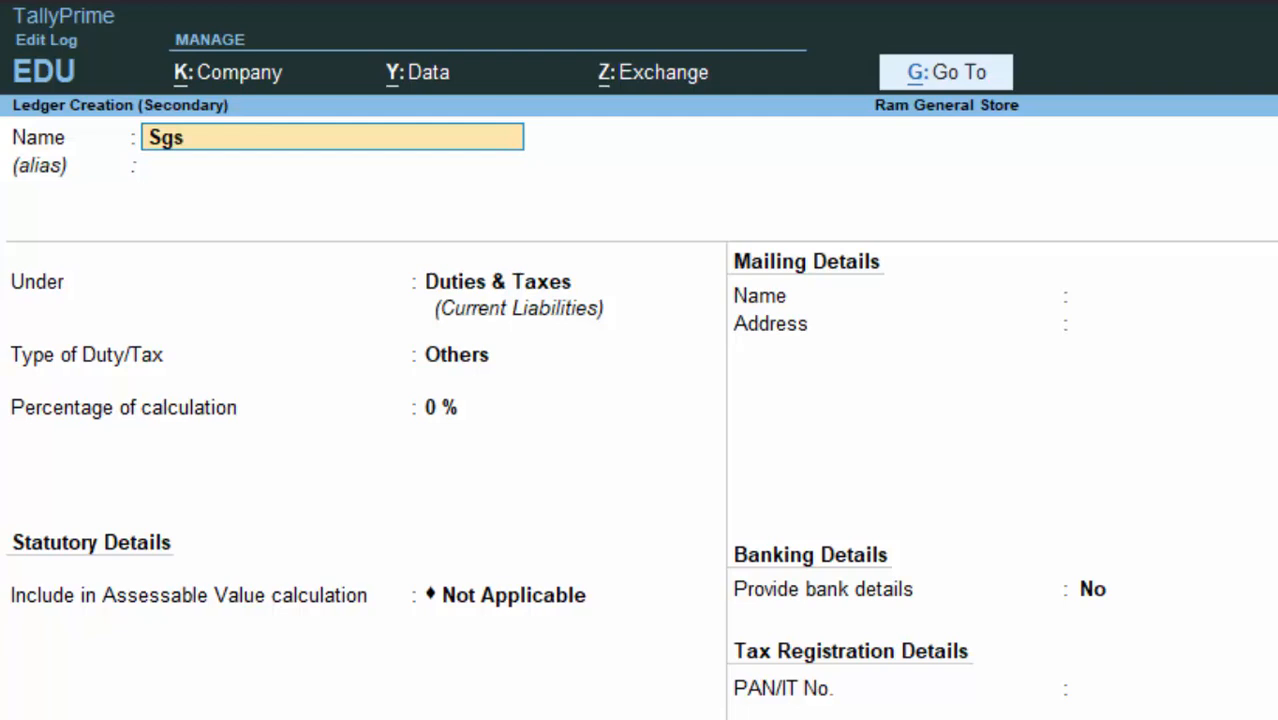
type("t")
key("Return")
key("Return")
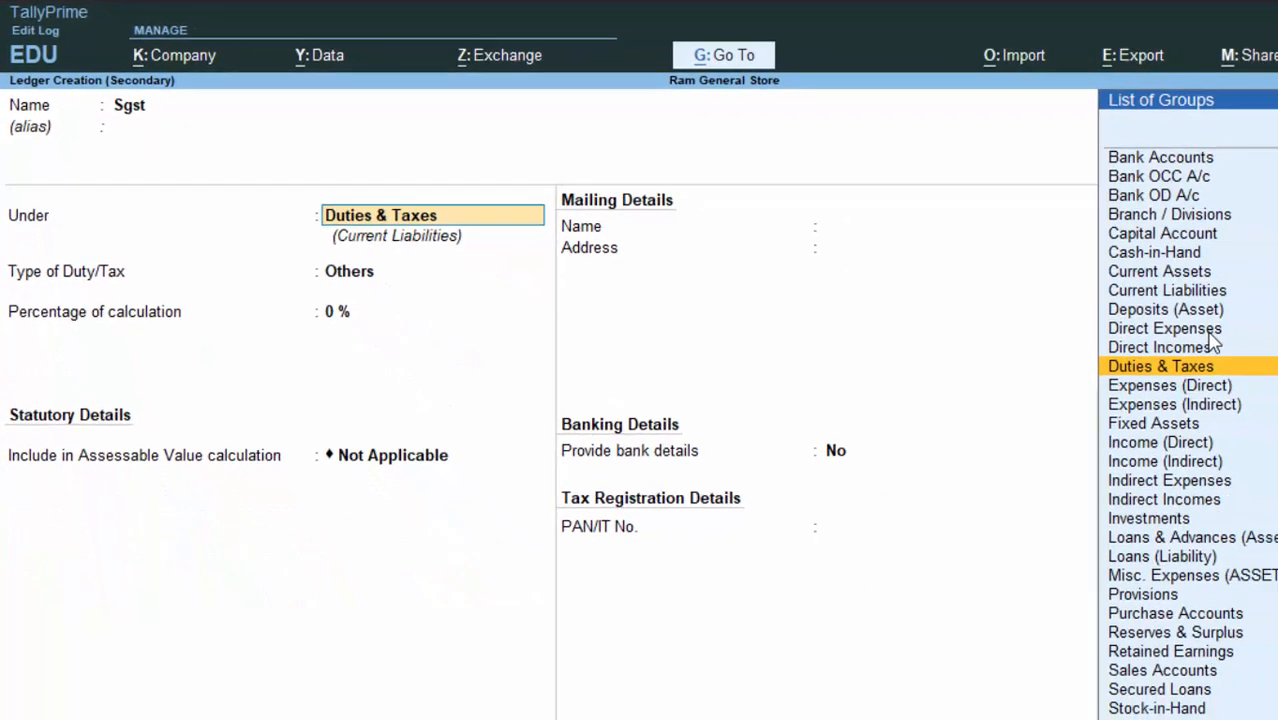
type("D")
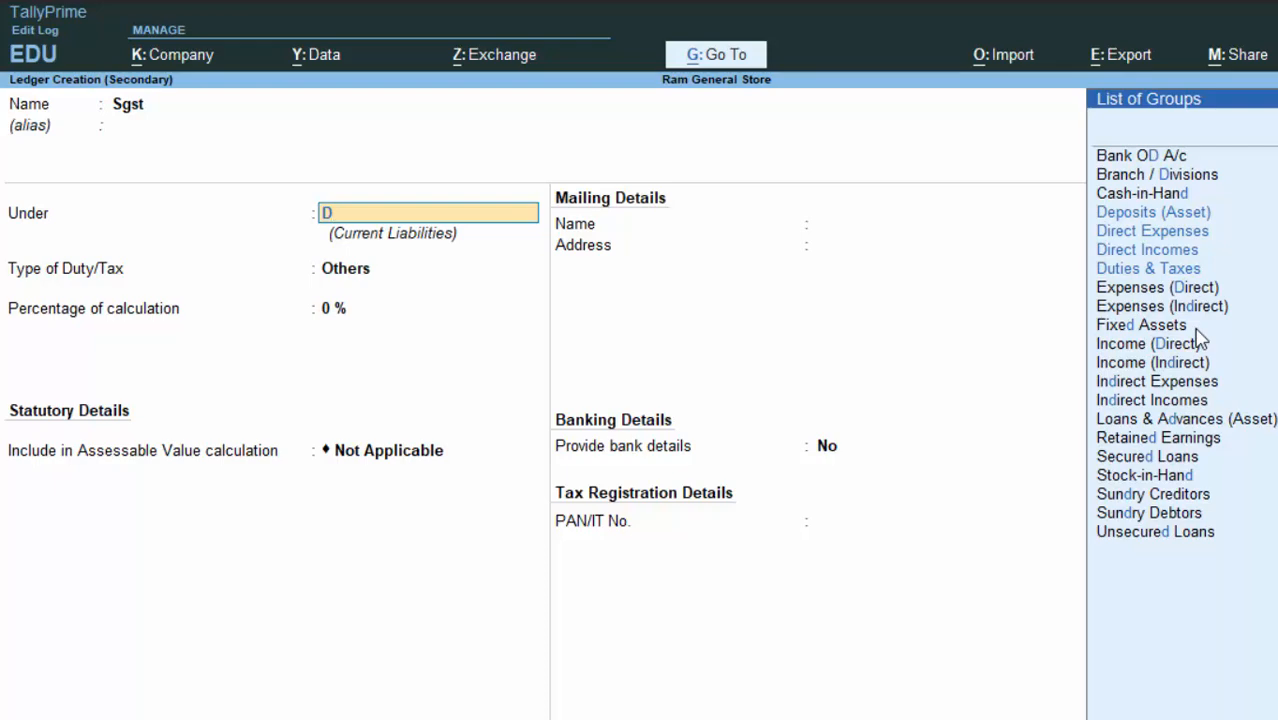
key("Down")
key("Down")
key("Down")
key("Down")
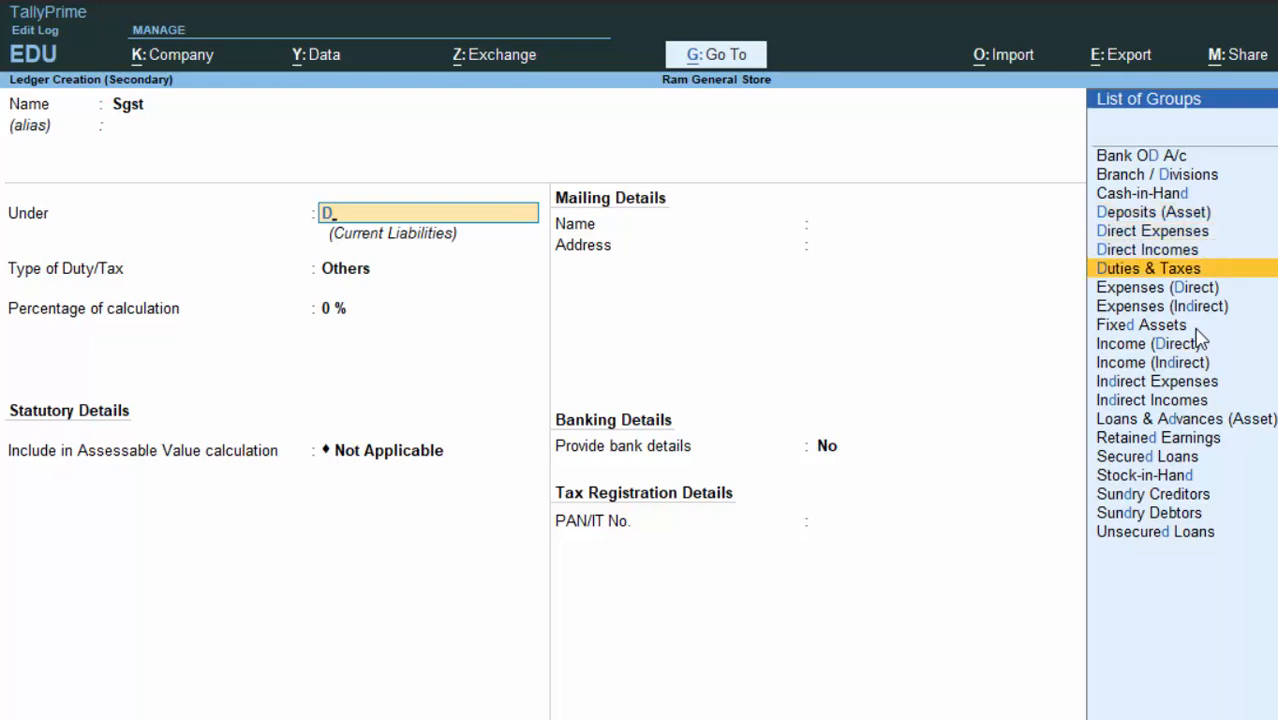
key("Return")
key("Up")
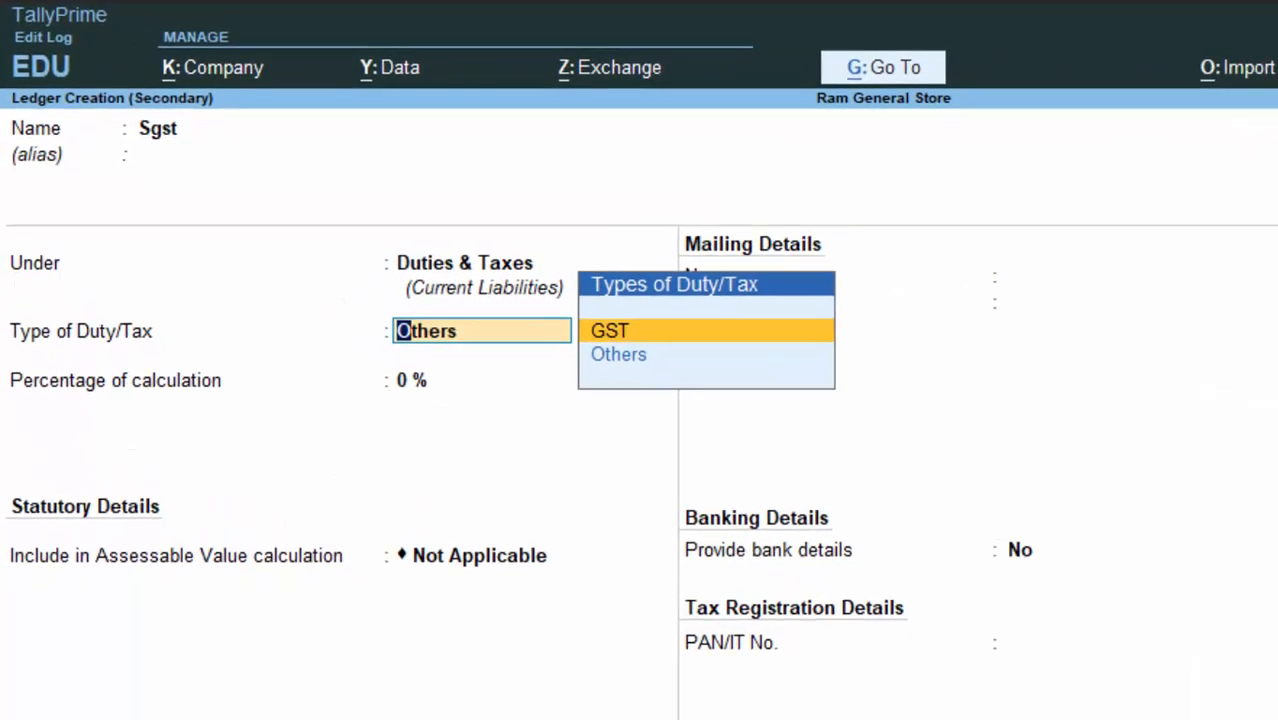
key("Return")
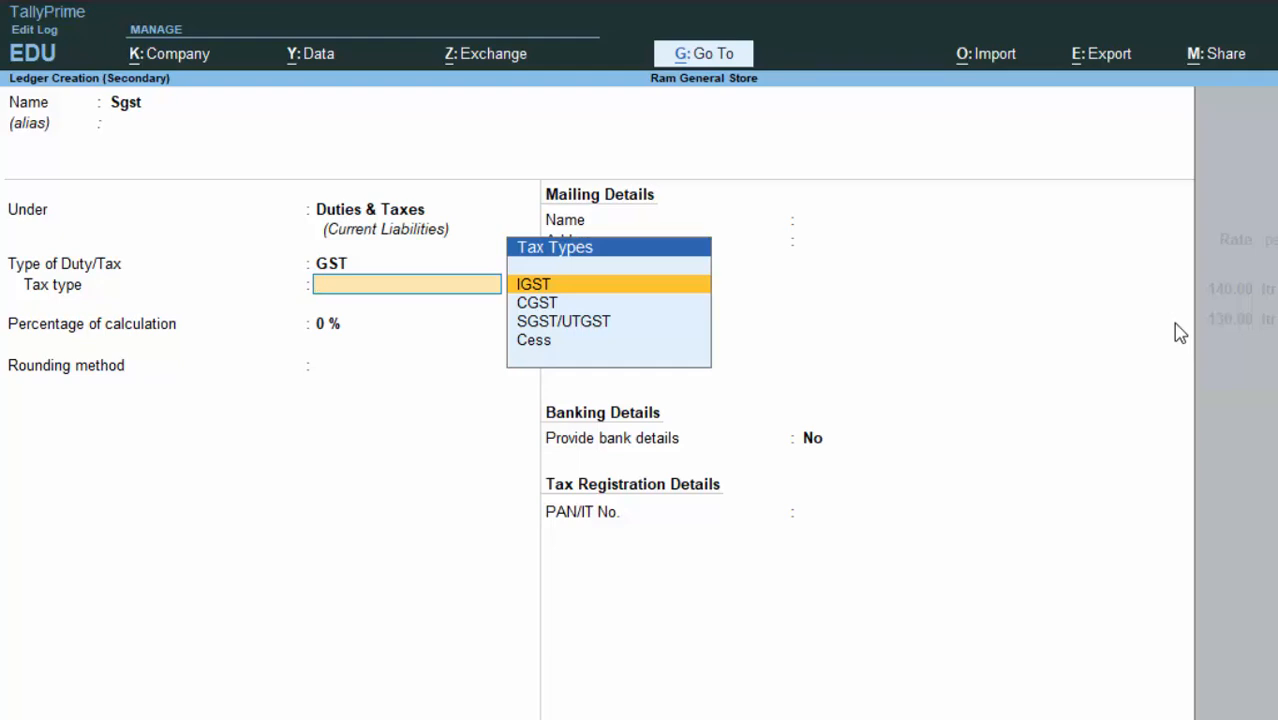
Step: Set tax type SGST/UTGST, 0 percentage, Normal Rounding, and save the Sgst ledger
key("Down")
key("Down")
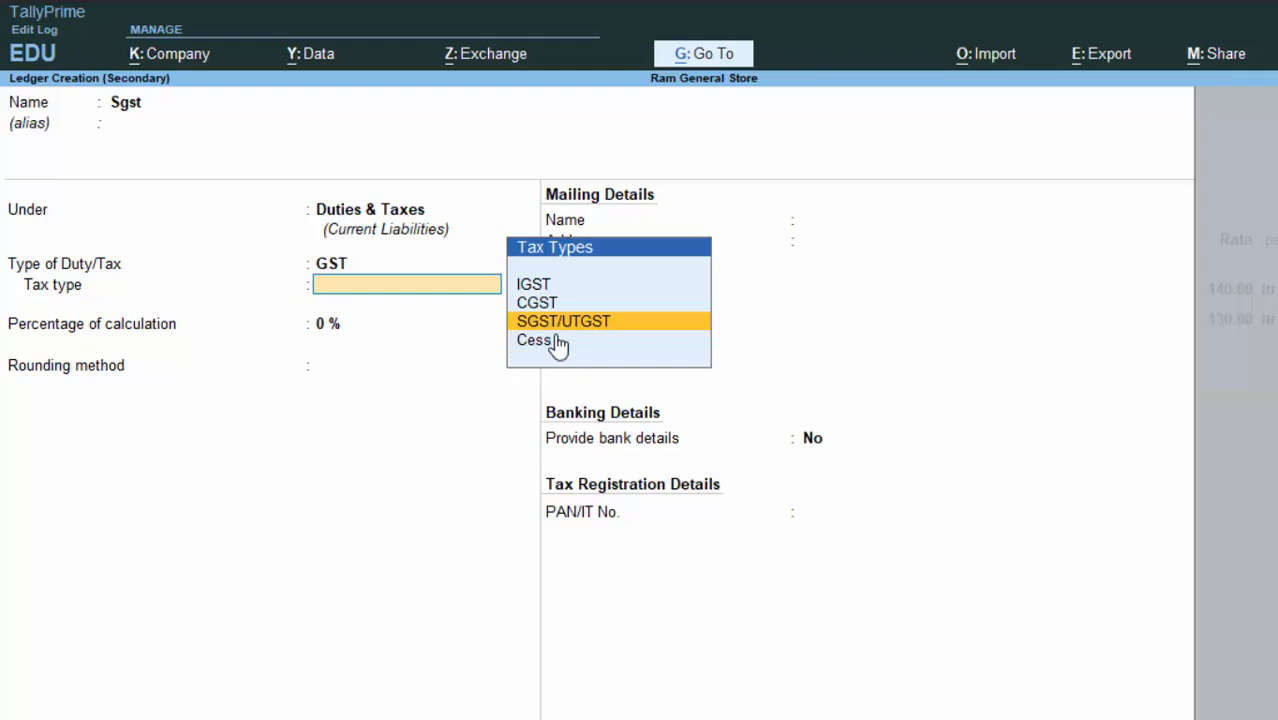
key("Return")
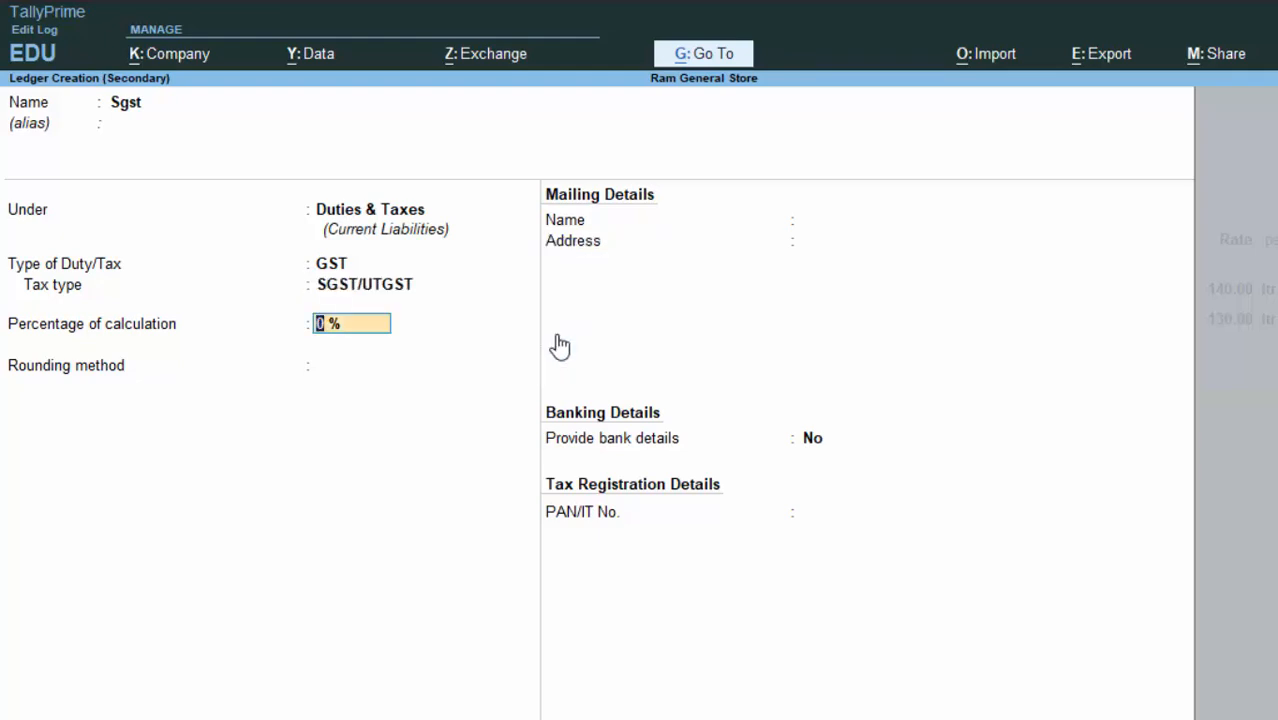
key("Return")
key("Down")
key("Down")
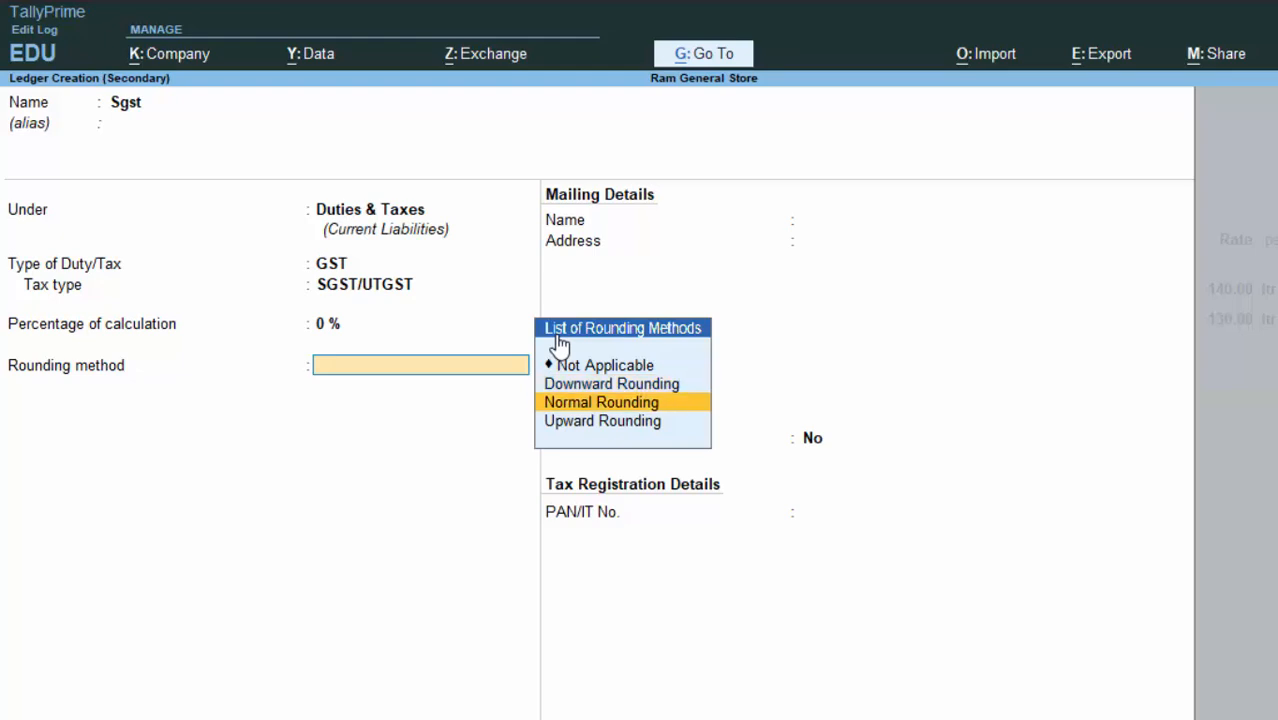
key("Return")
key("Return")
key("Return")
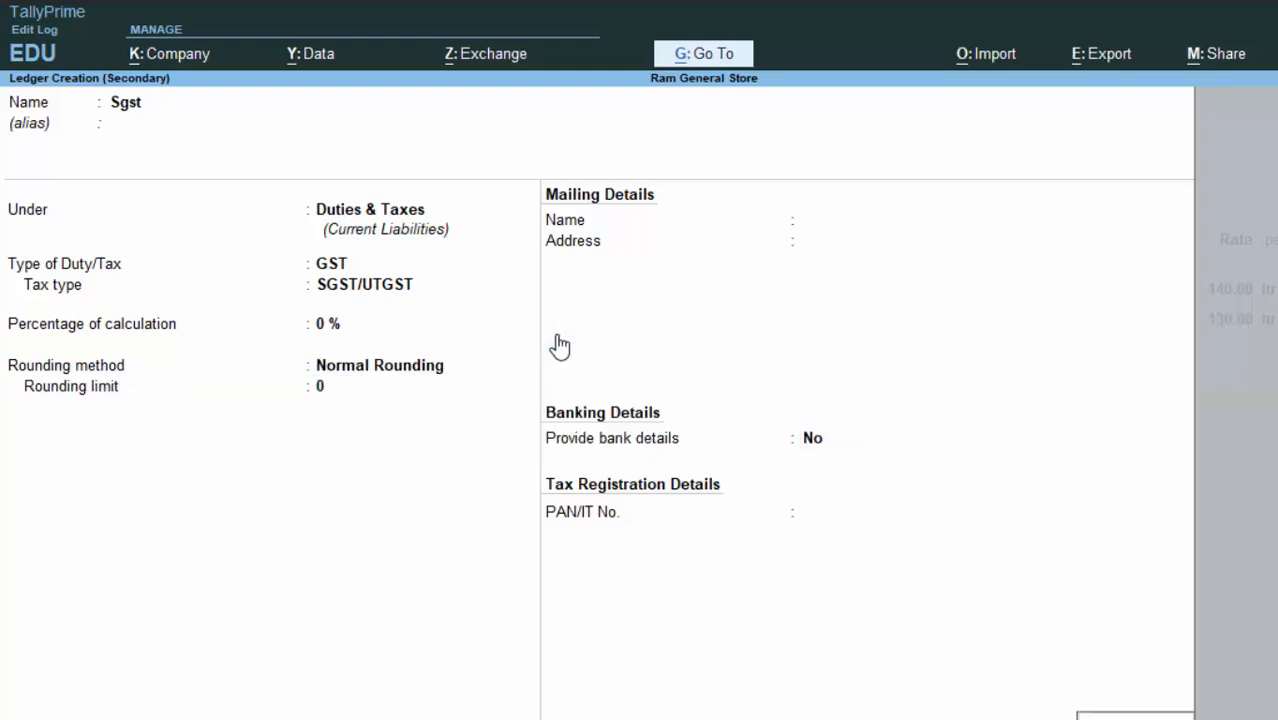
key("Return")
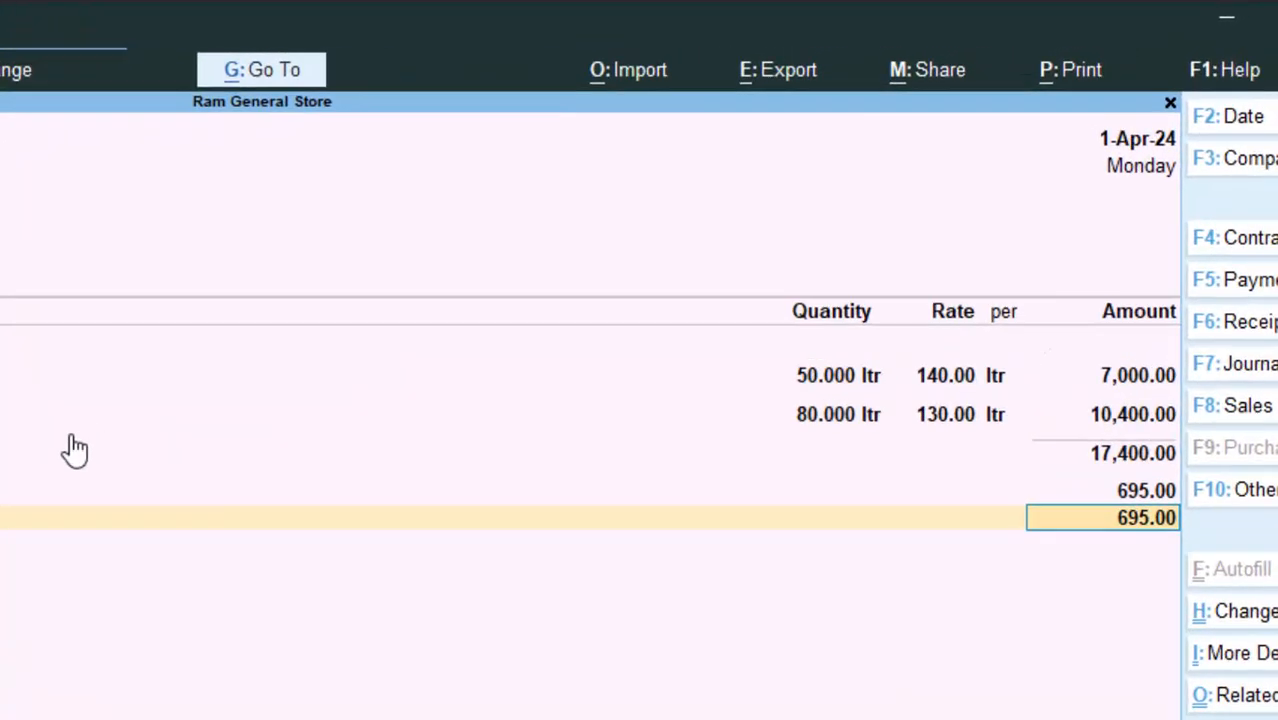
Step: Accept the Sgst 695.00 line and record the bill as a New Ref
key("Return")
key("Return")
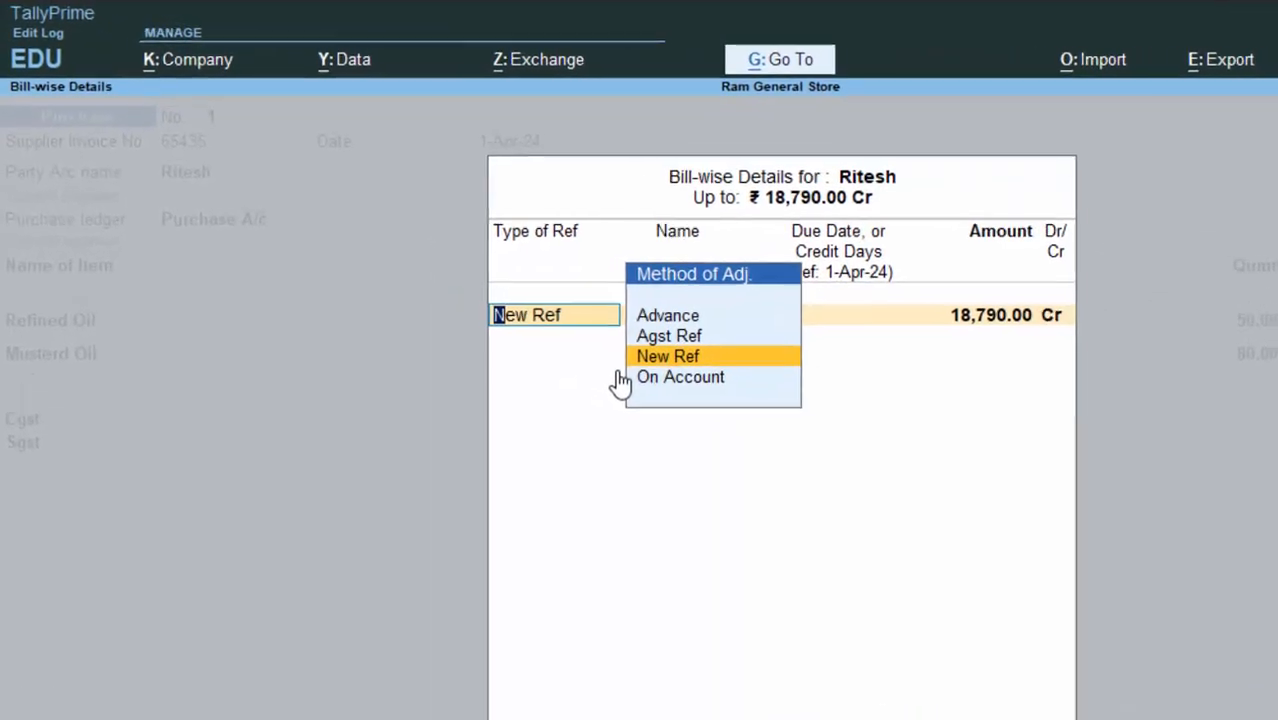
key("Return")
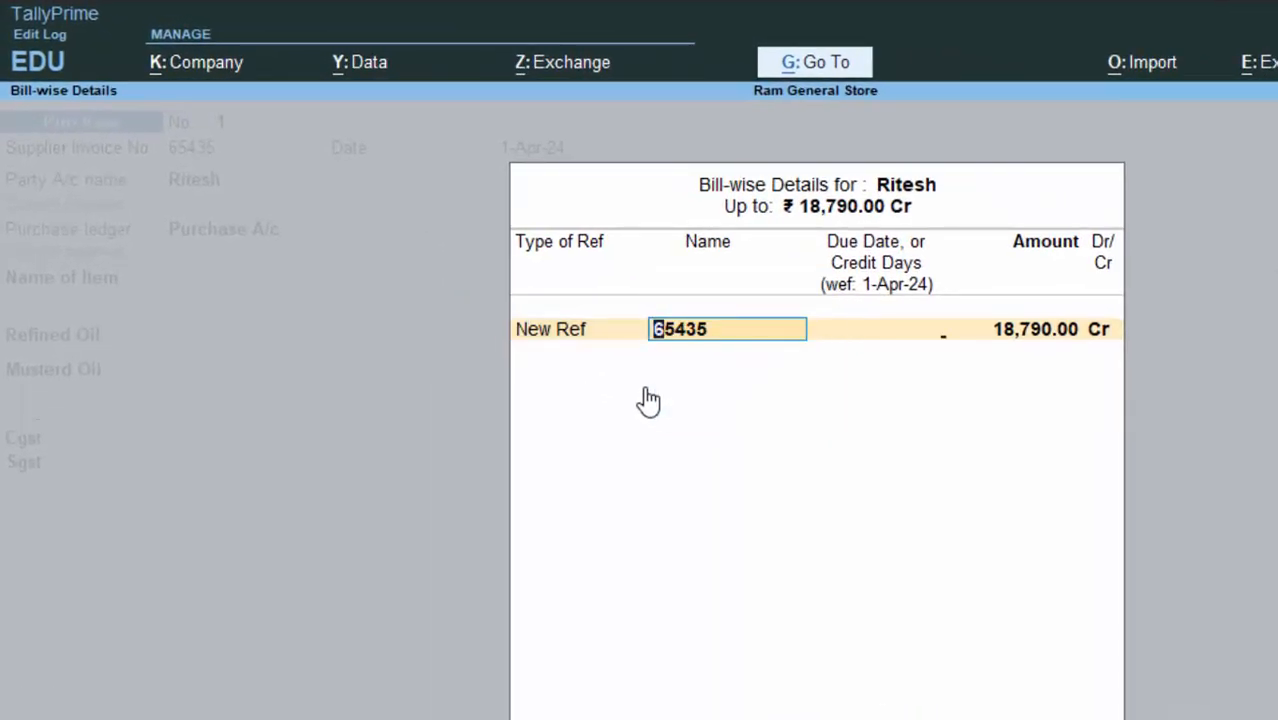
key("Return")
key("Return")
key("Return")
key("Return")
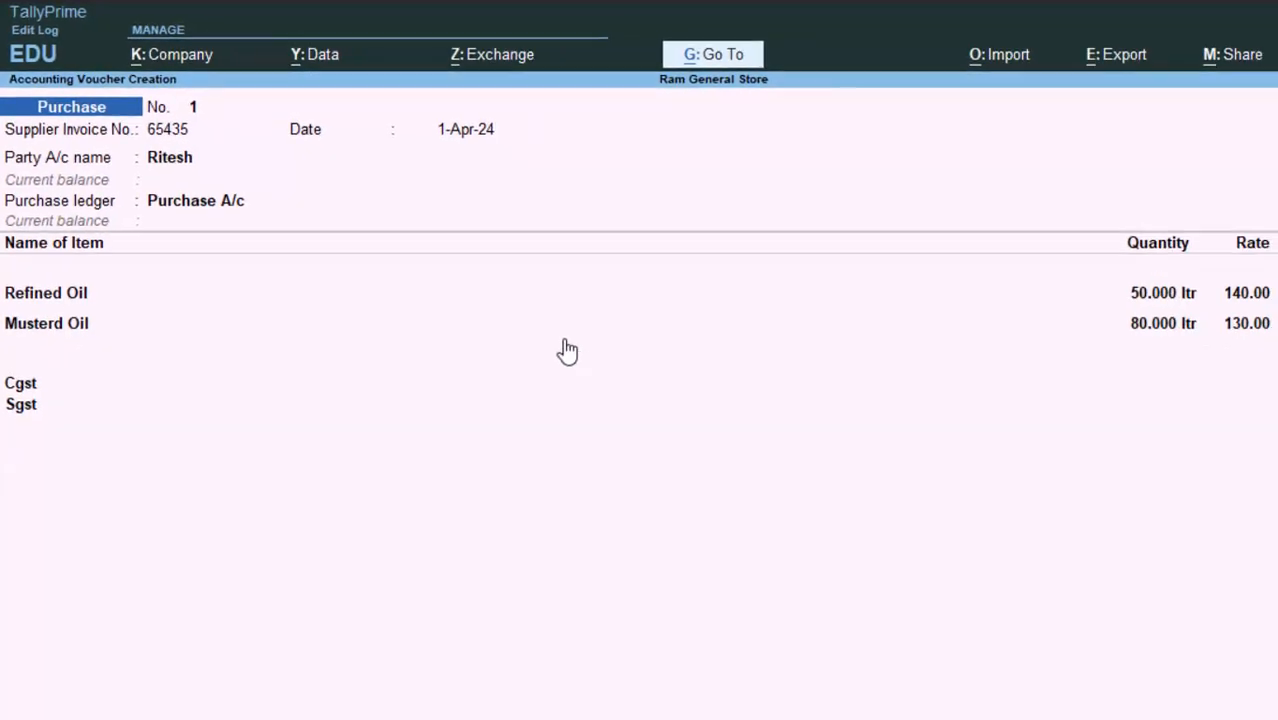
Step: Enter the narration 'The goods have been purchased on credit' and save the voucher
type("The")
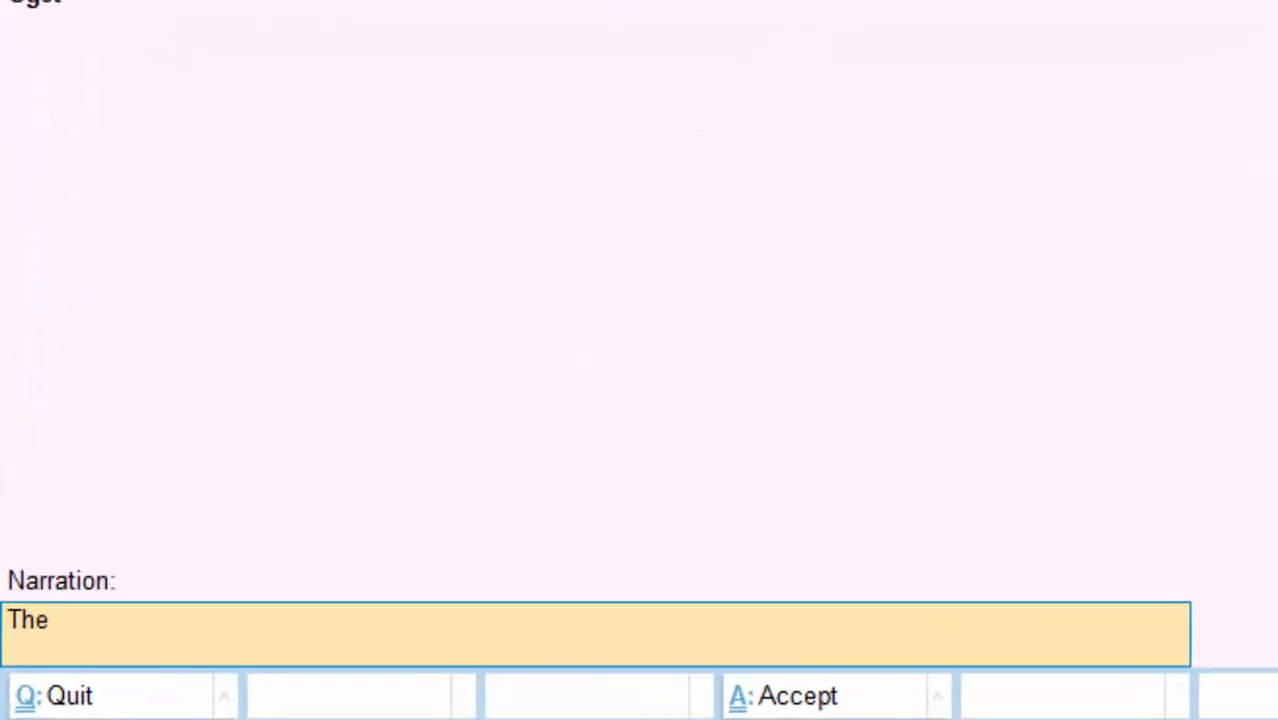
type(" goods have b")
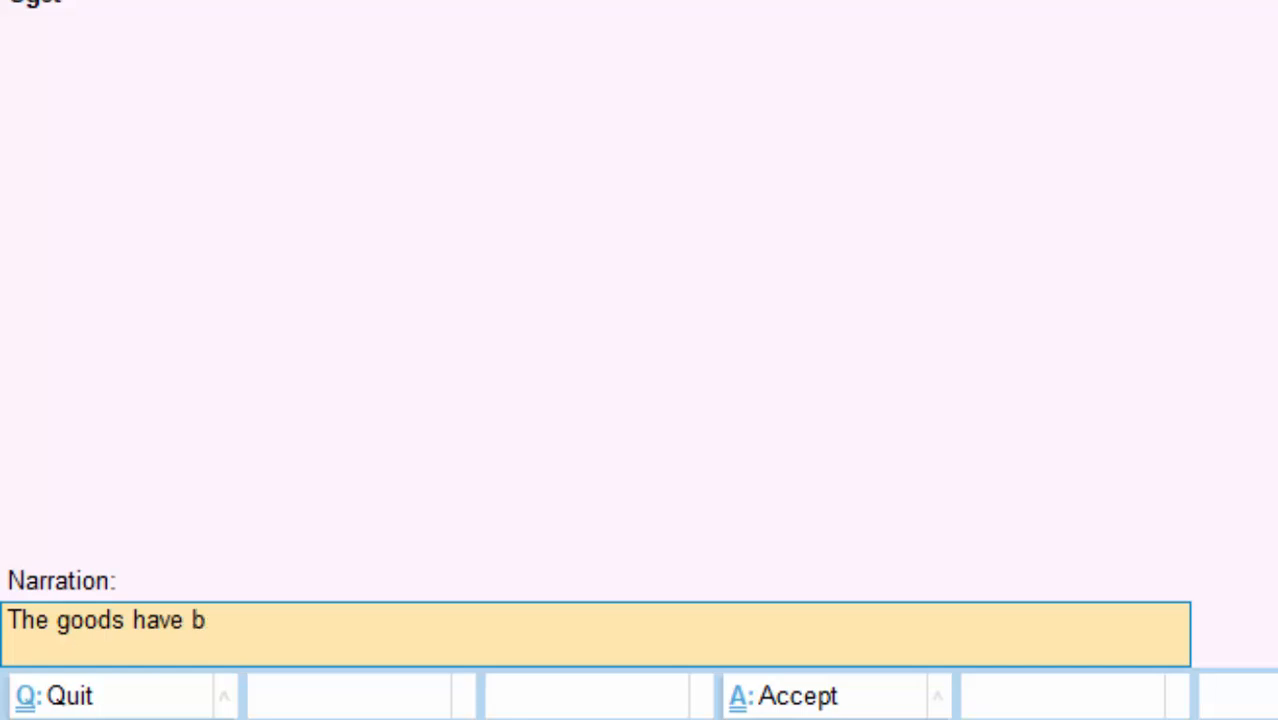
type("een pur")
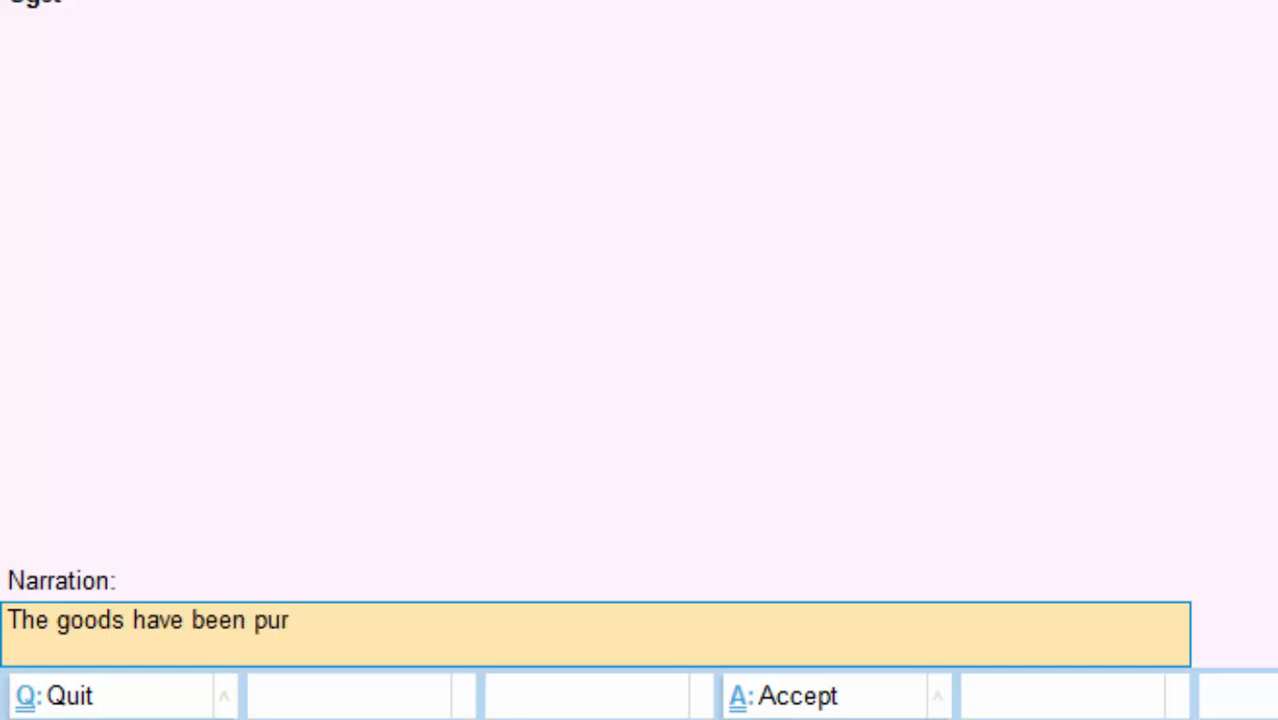
type("chase")
type("d om")
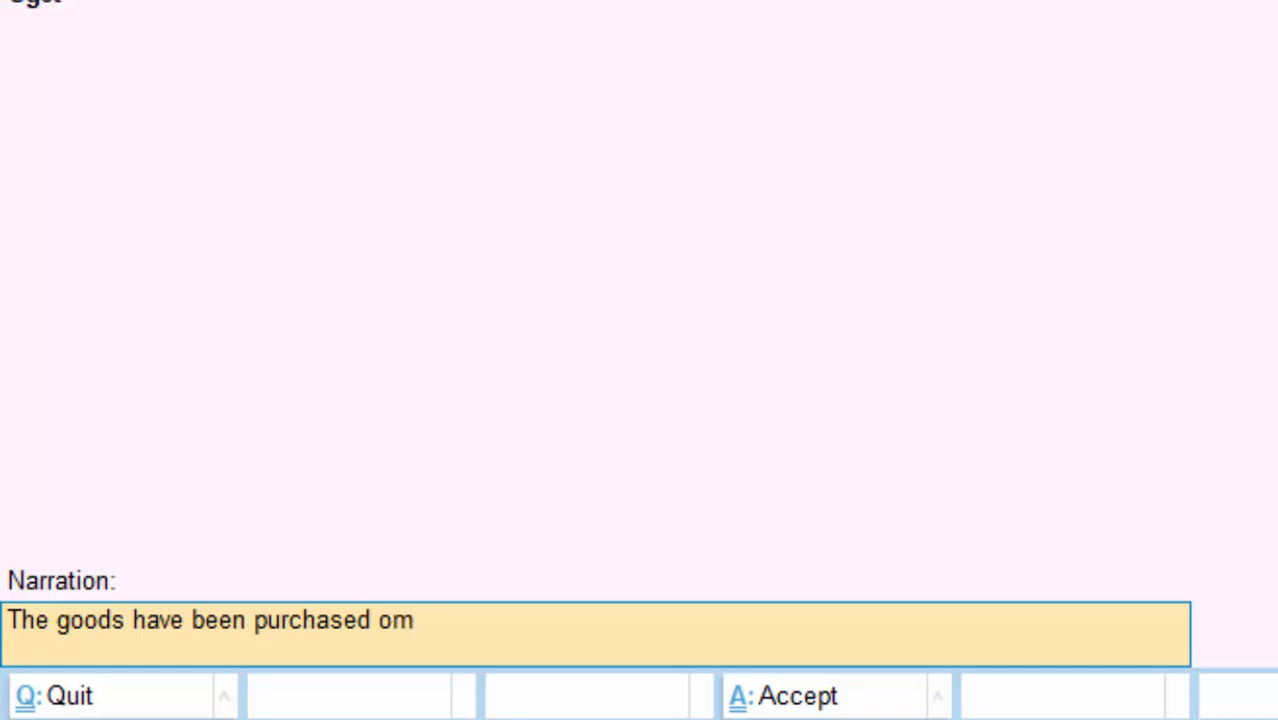
key("BackSpace")
type("n cred")
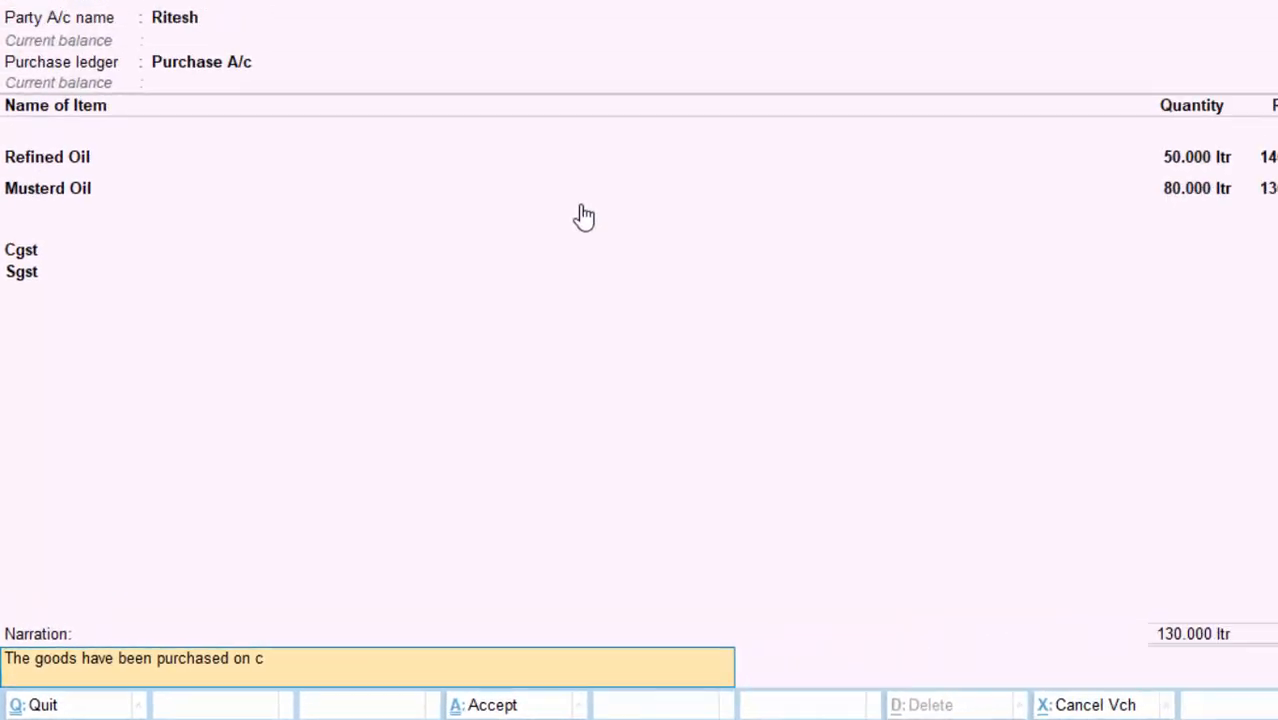
type("it")
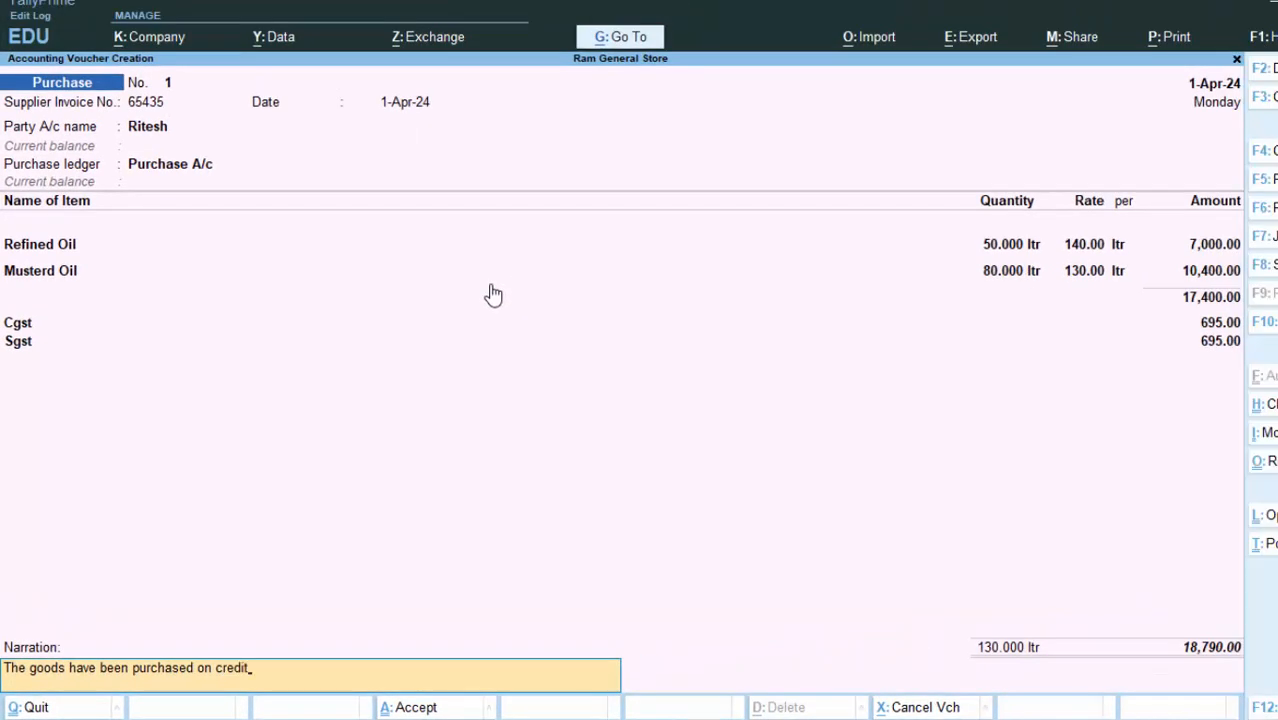
key("Return")
key("Return")
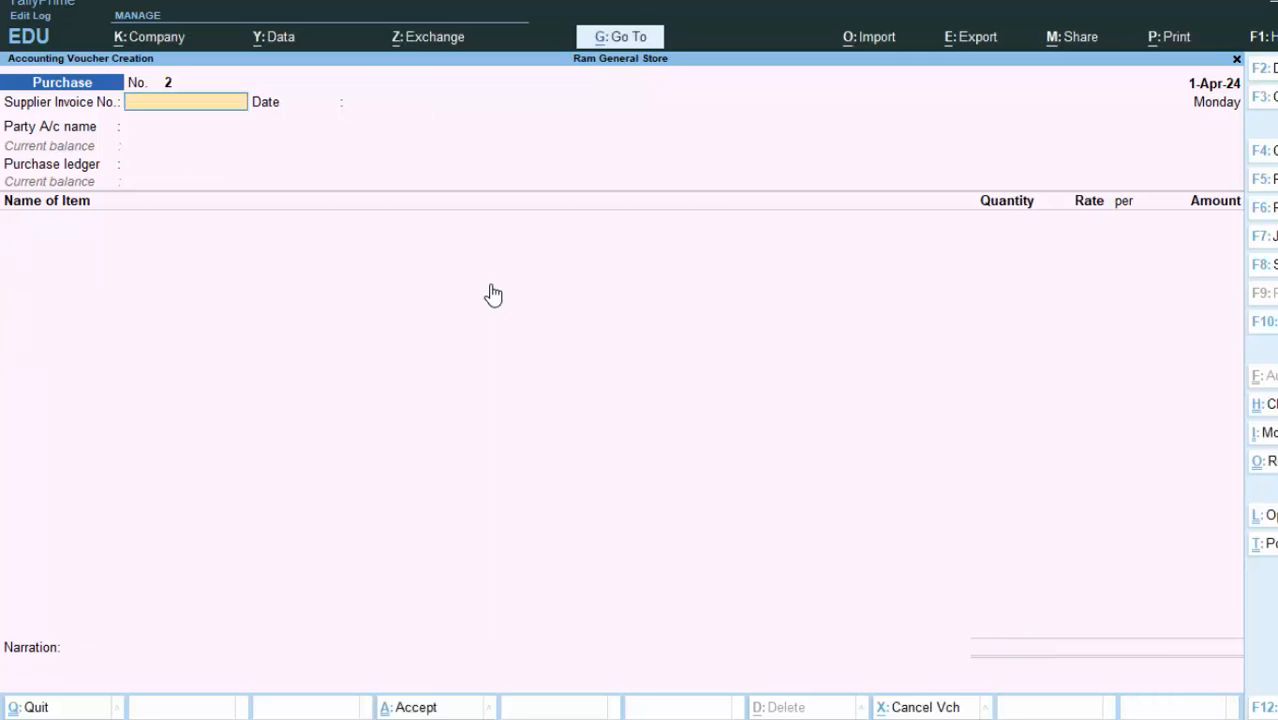
Step: Quit voucher entry and open the saved purchase entry from the Day Book
key("Escape")
key("Return")
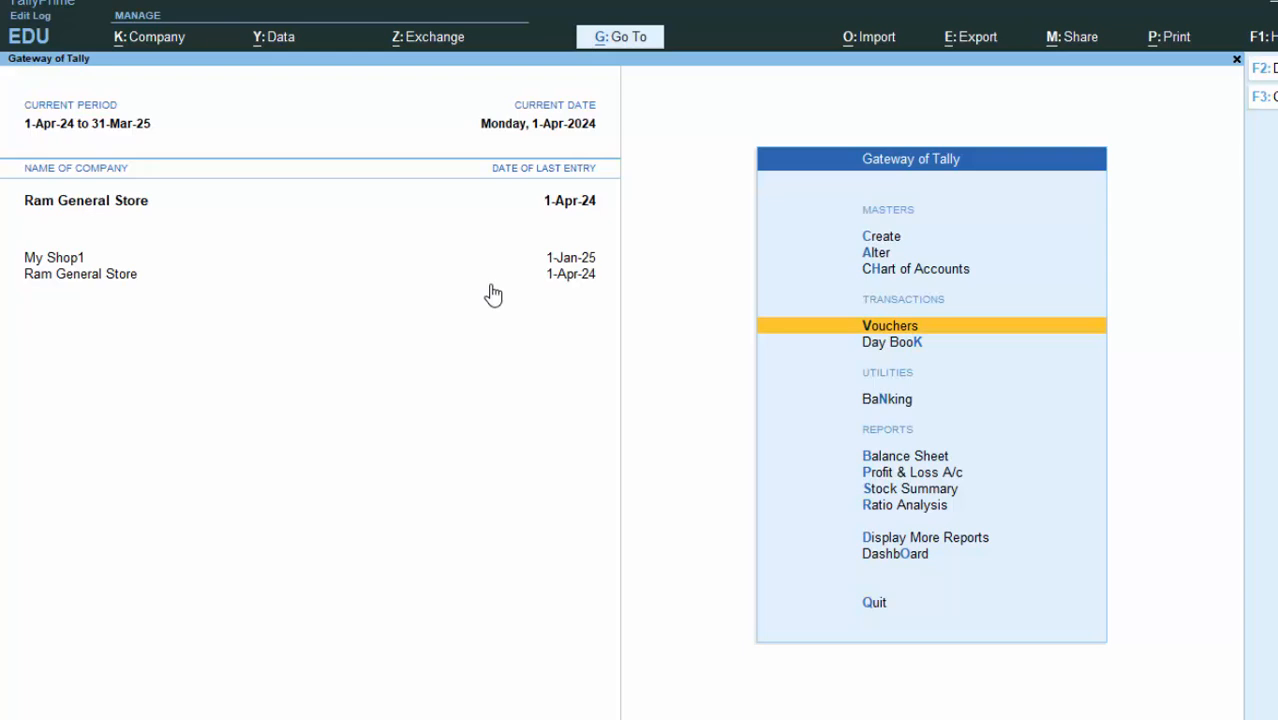
key("k")
key("Down")
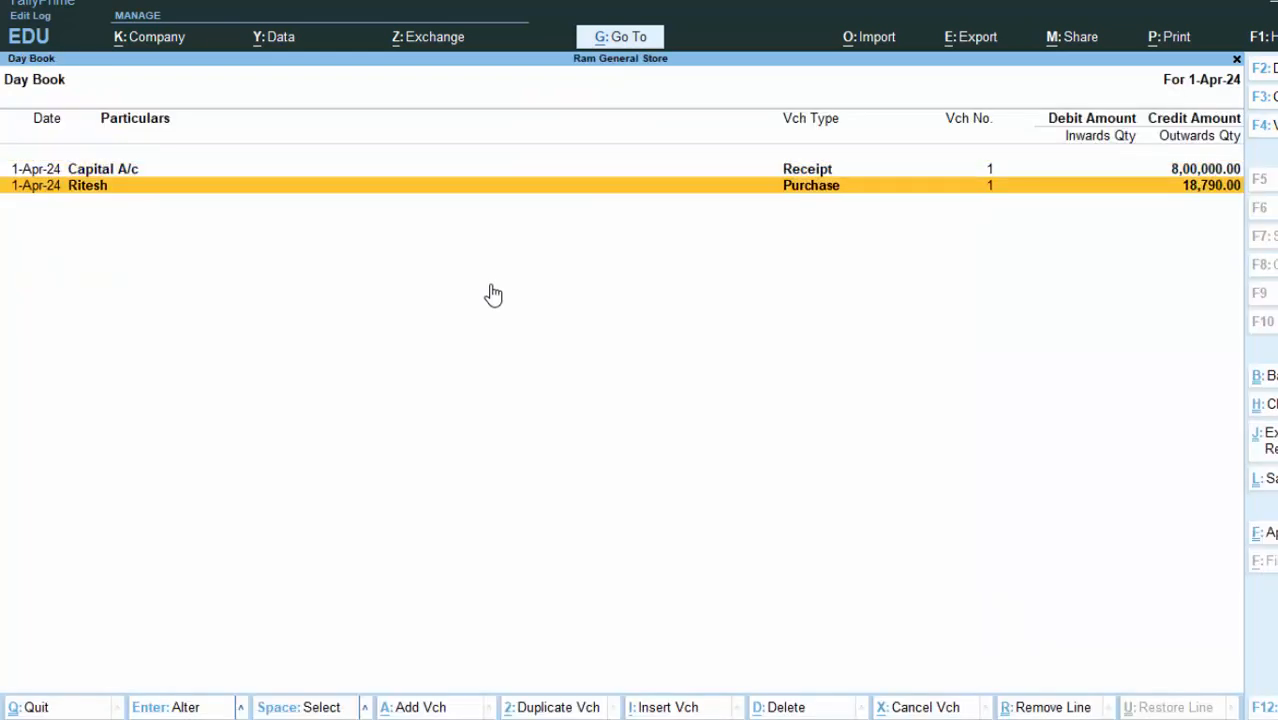
key("Return")
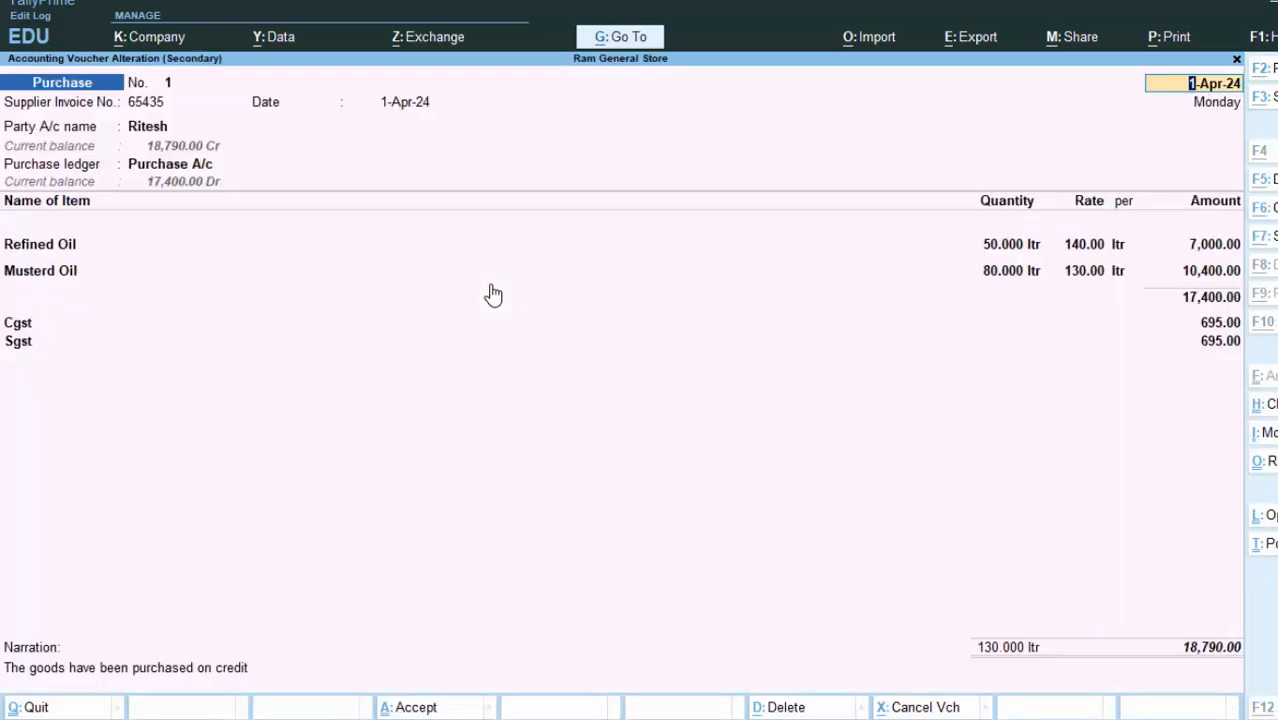
Step: Print the current voucher with Show GST Rate (in %) set to Yes
key("alt+p")
key("Return")
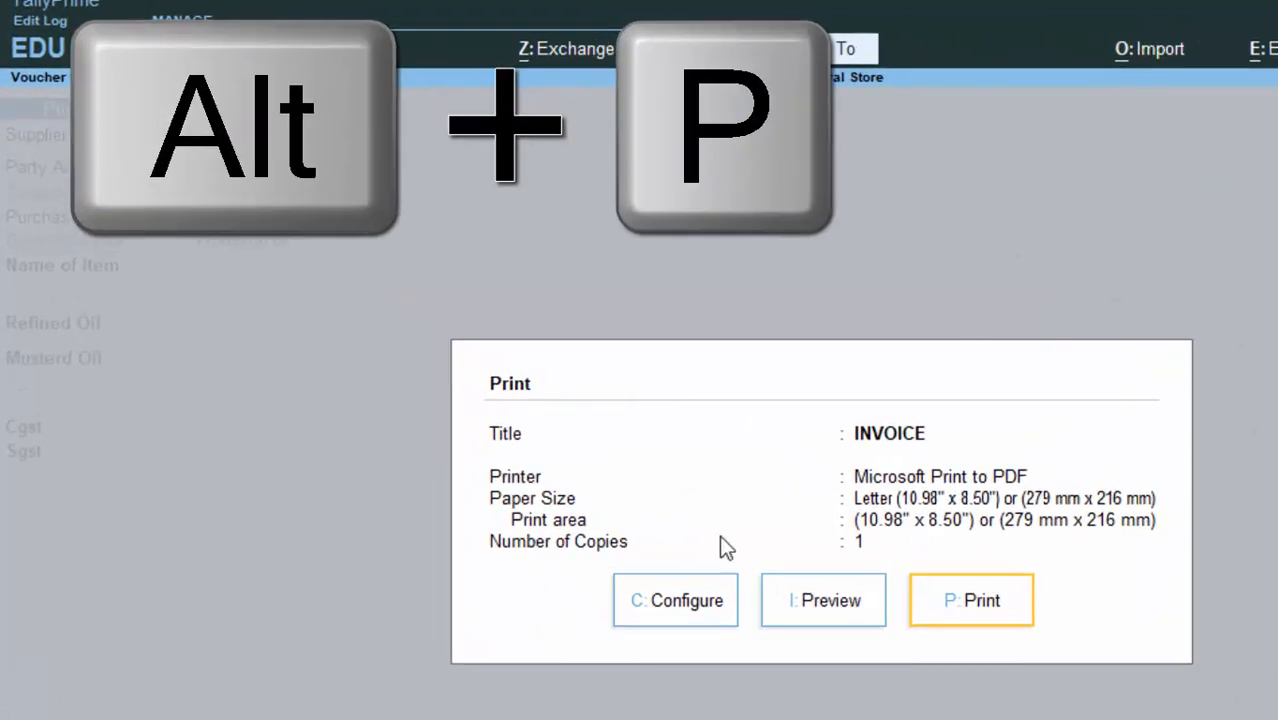
left_click(690, 618)
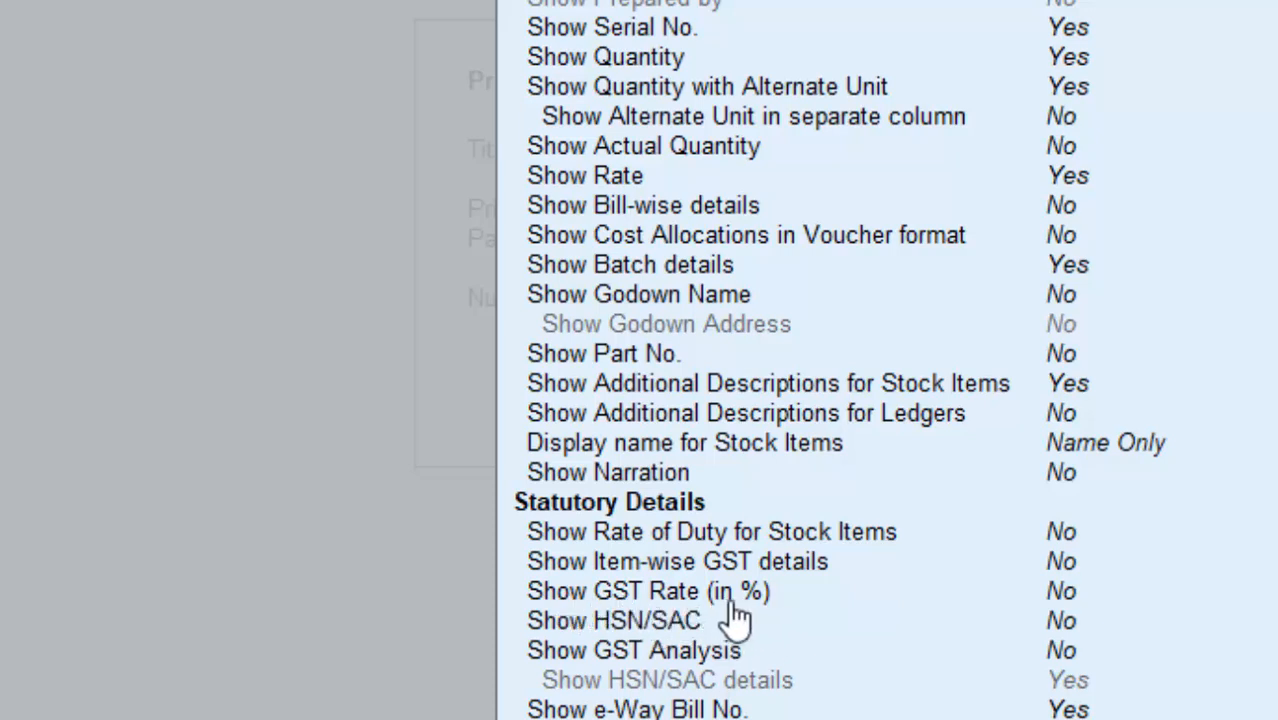
double_click(1067, 600)
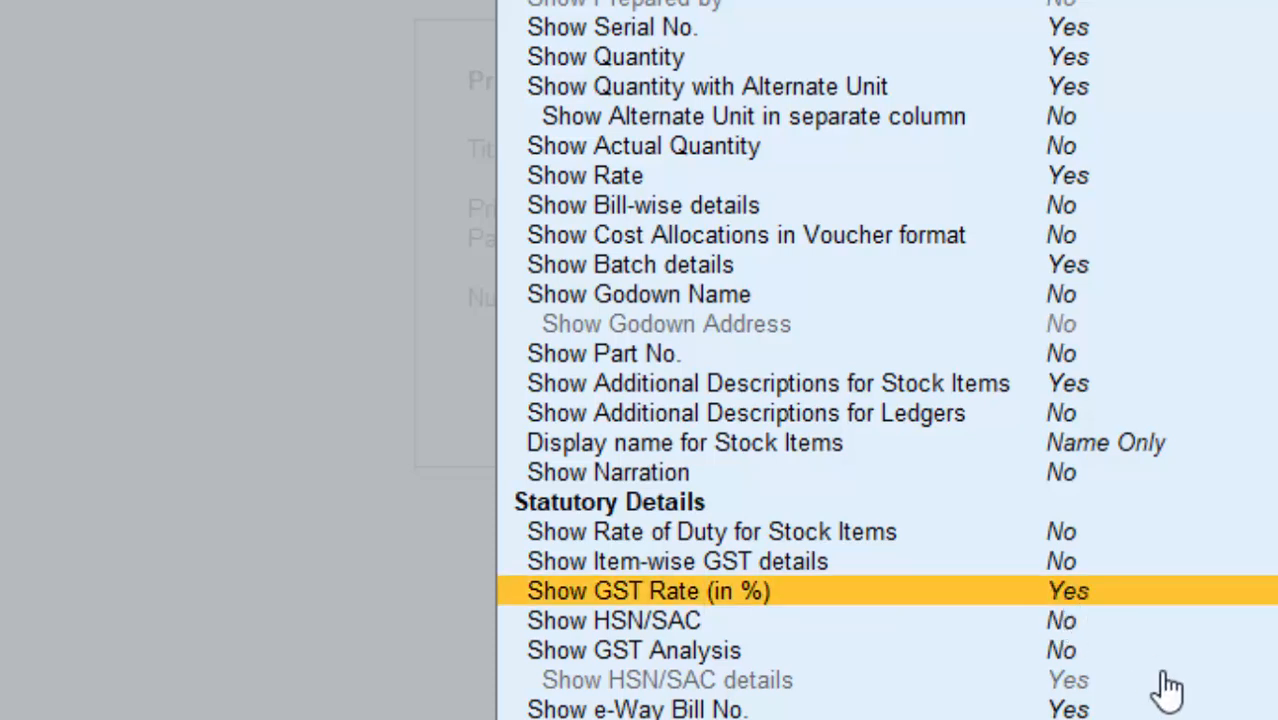
key("ctrl+a")
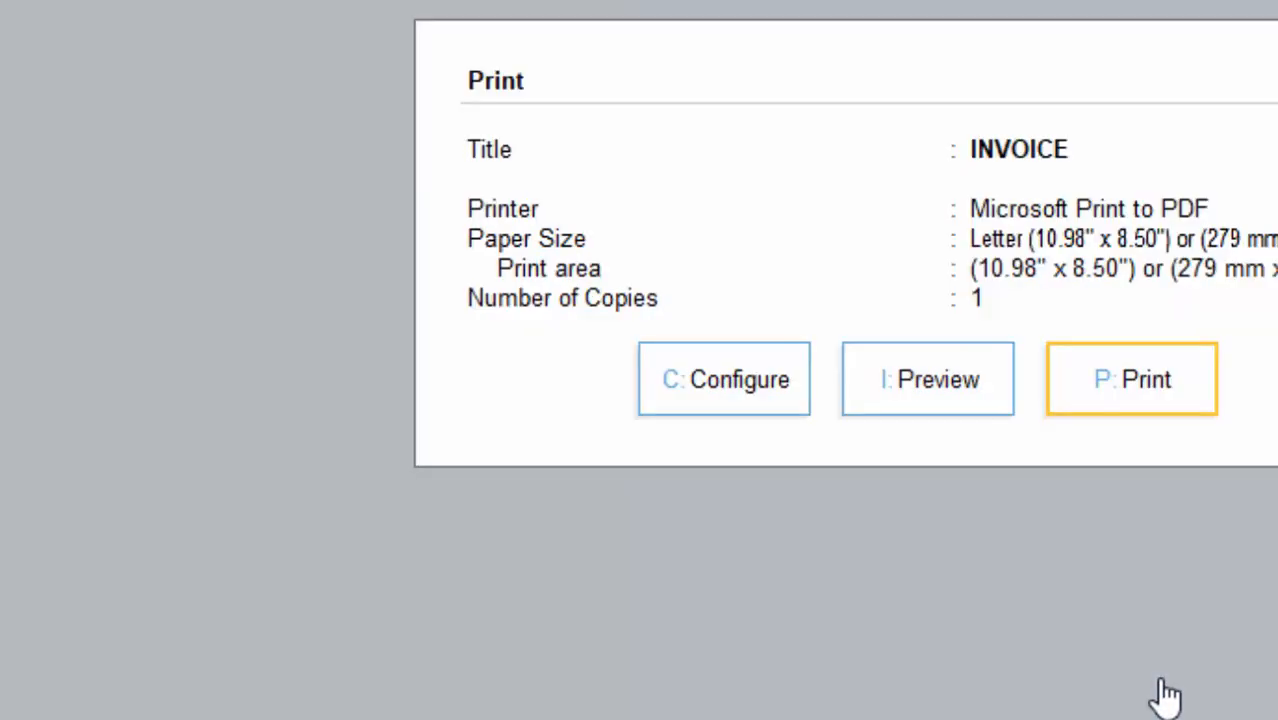
Step: Preview the purchase invoice and scroll through Refined Oil, Musterd Oil, Cgst and Sgst lines
left_click(938, 406)
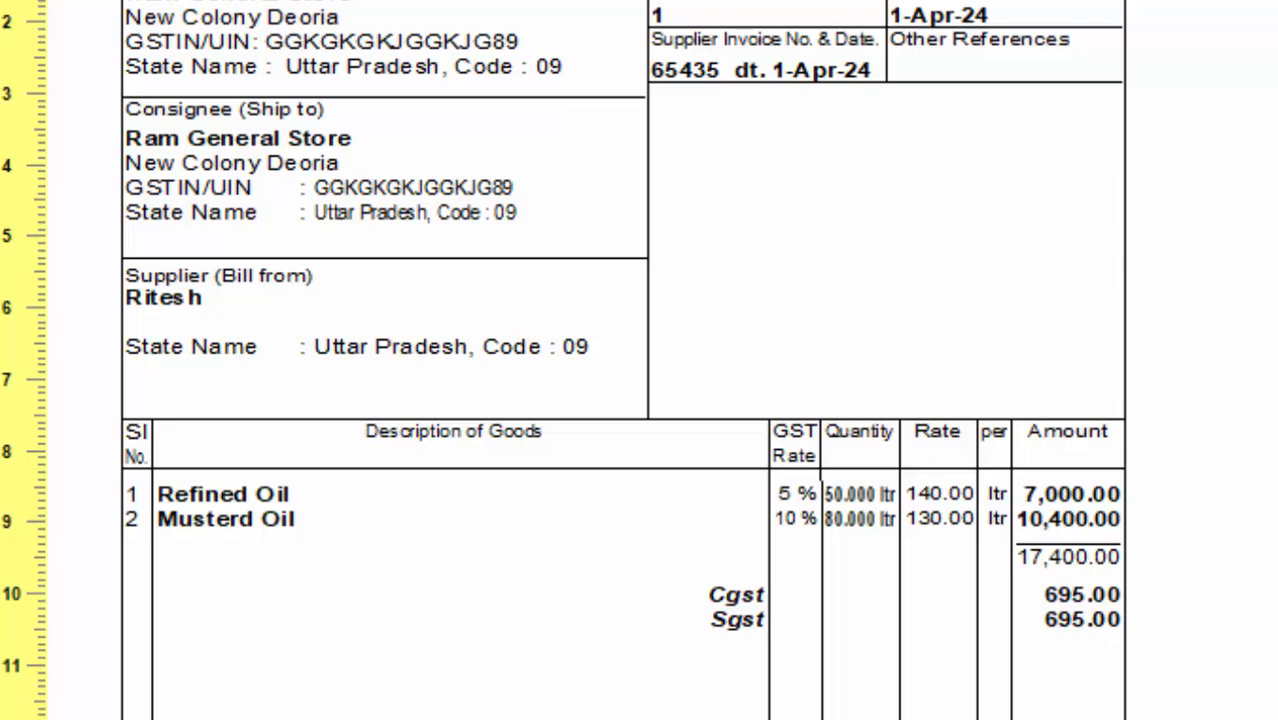
scroll(623, 360, "down", 6)
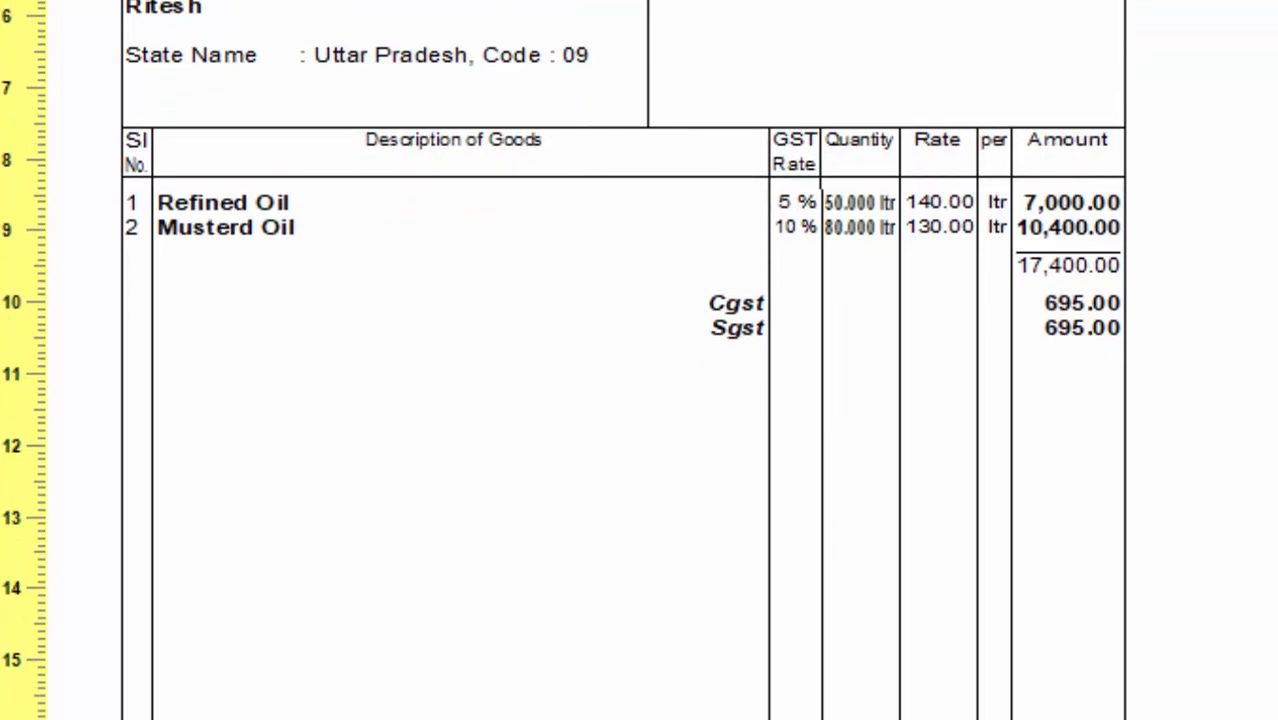
scroll(623, 360, "up", 6)
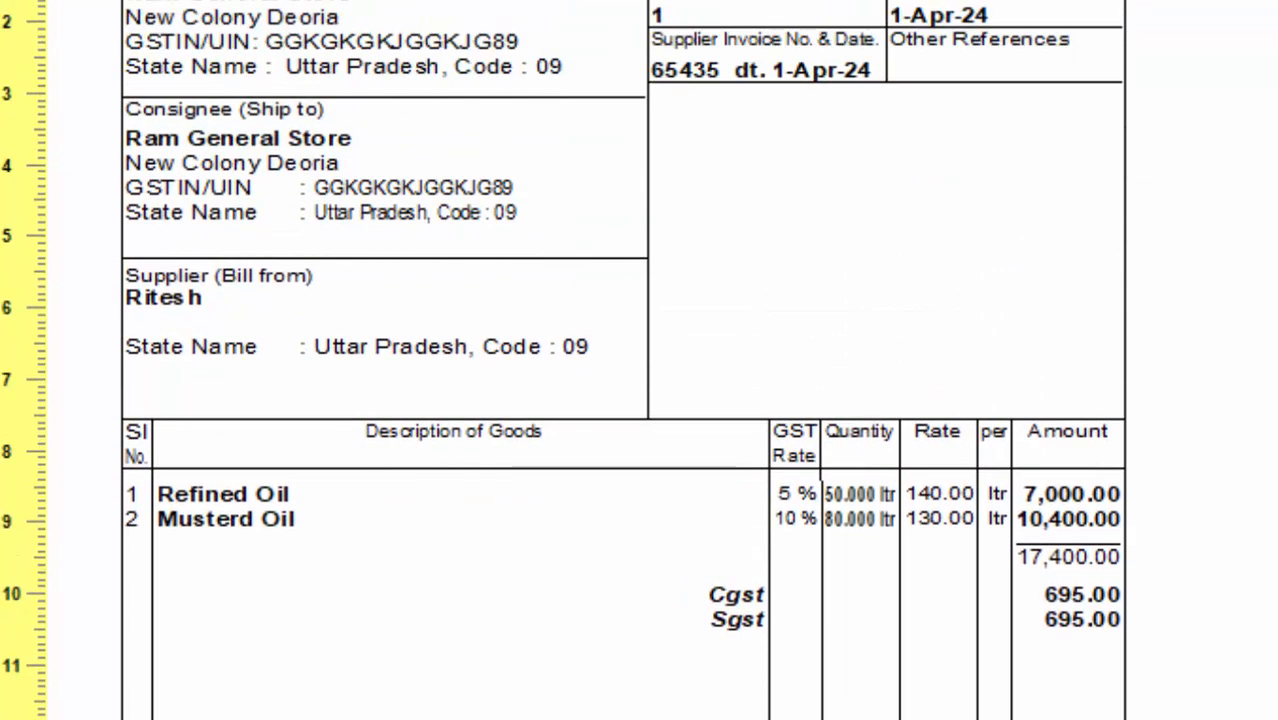